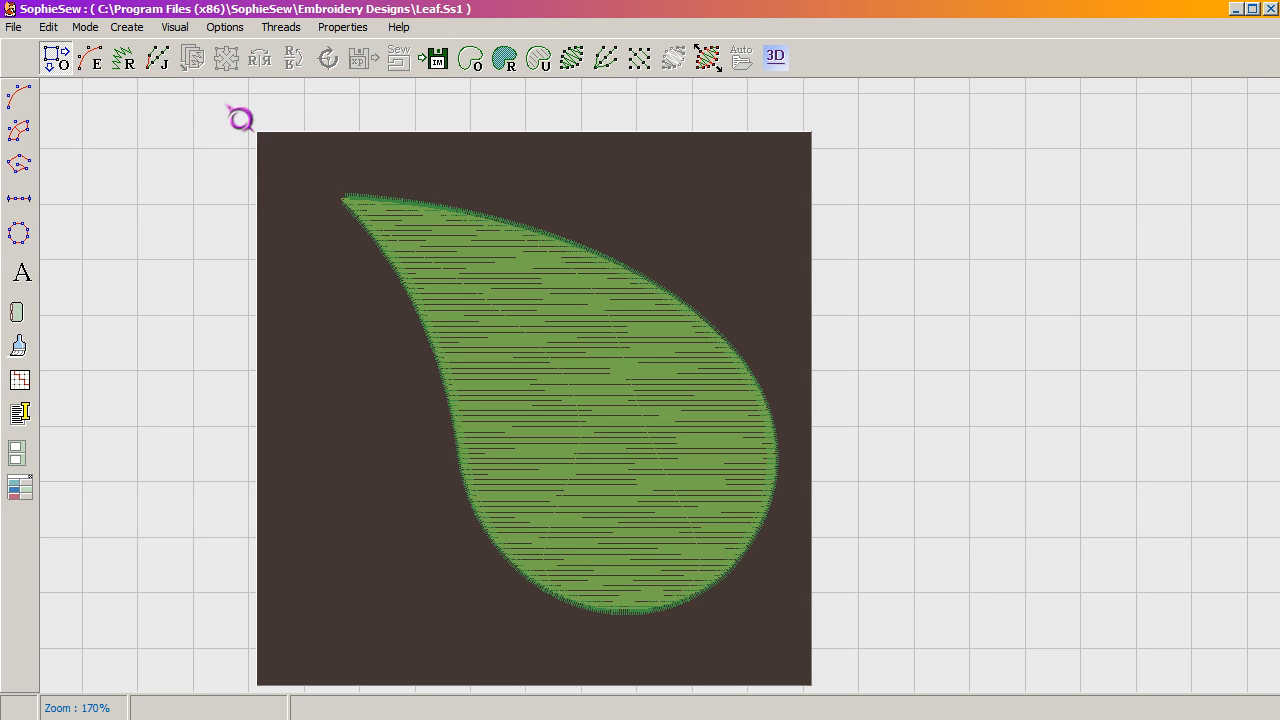
key(alt+Tab)
key(alt+Tab)
key(alt+Tab)
key(alt+Tab)
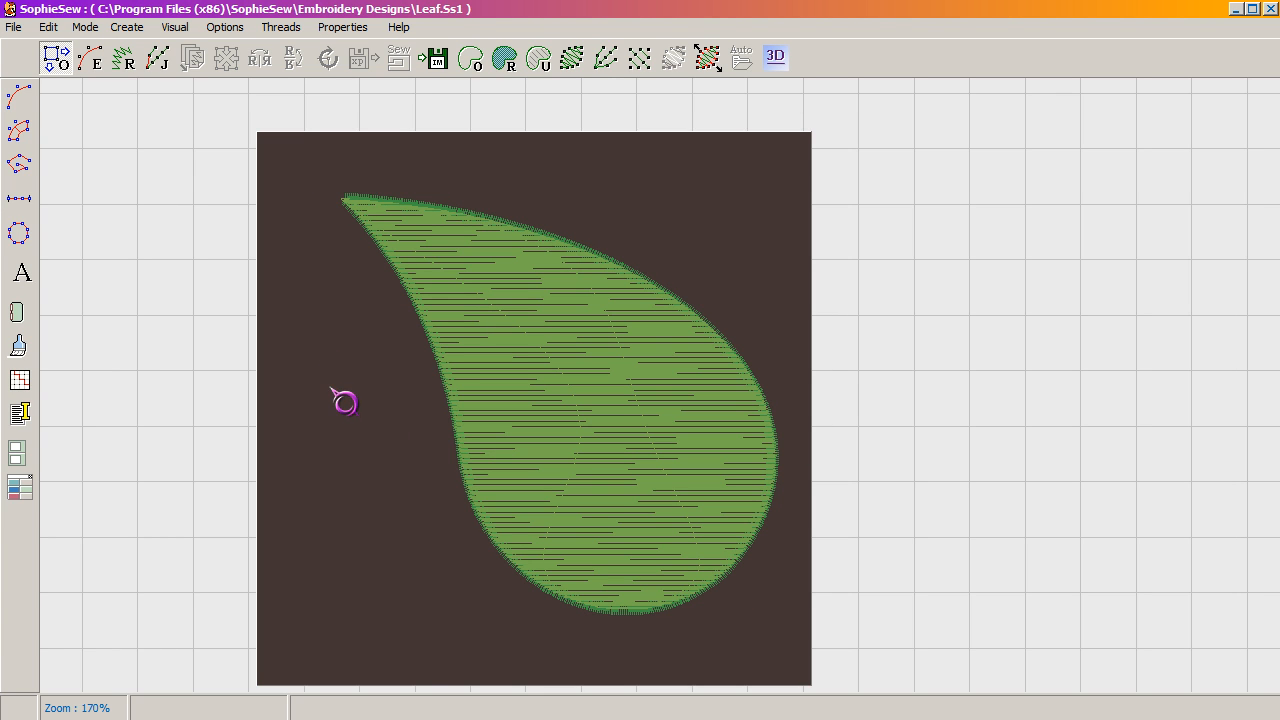
click(20, 100)
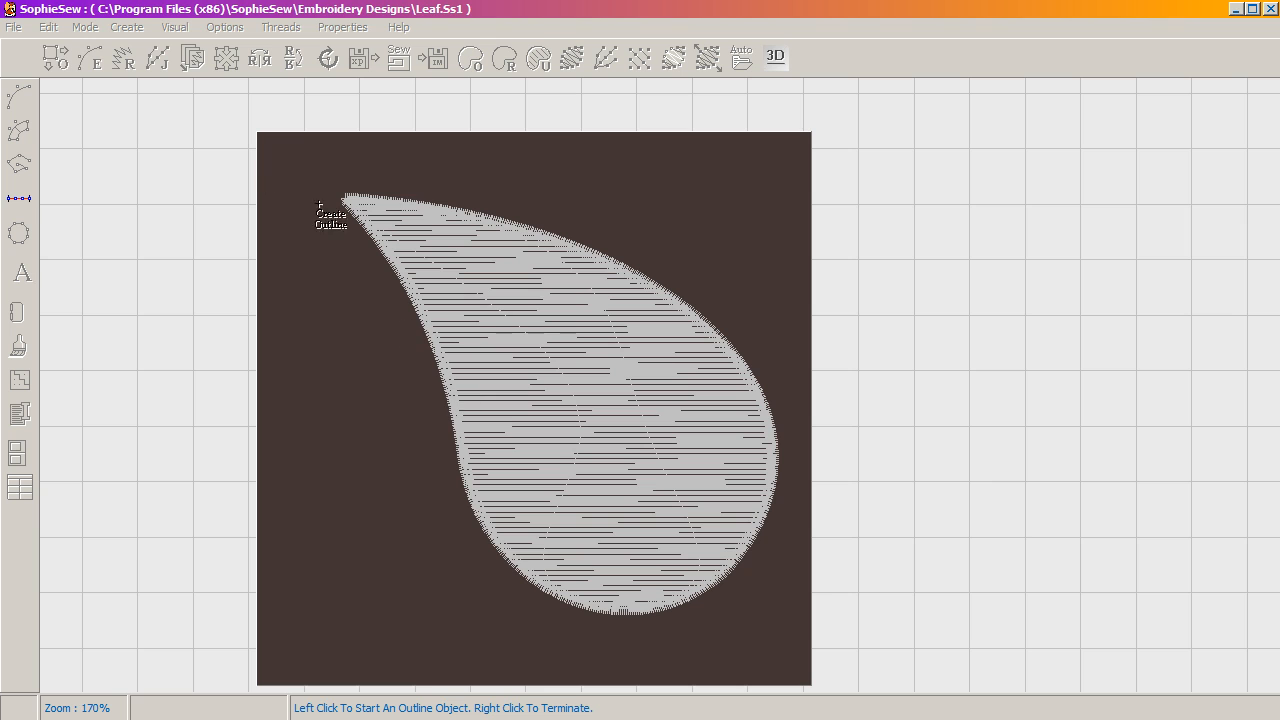
click(57, 60)
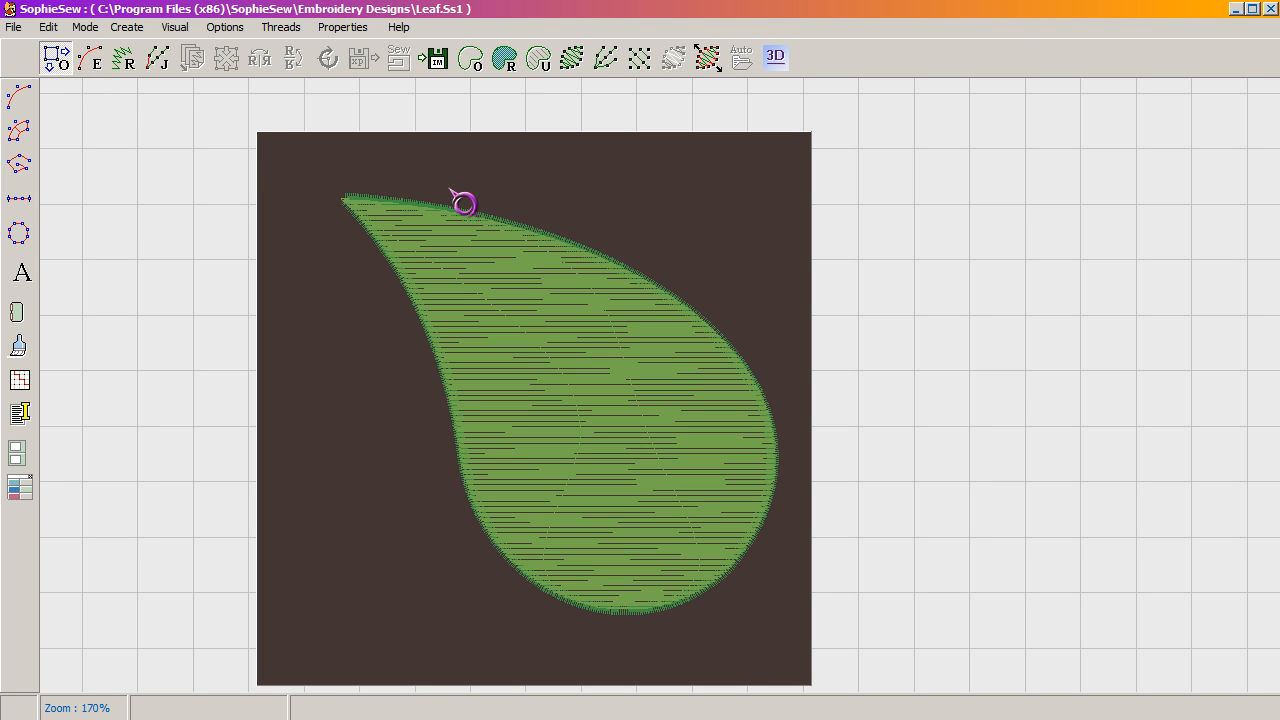
Check the stitch type of the leaf's outline in its outline properties.
click(432, 210)
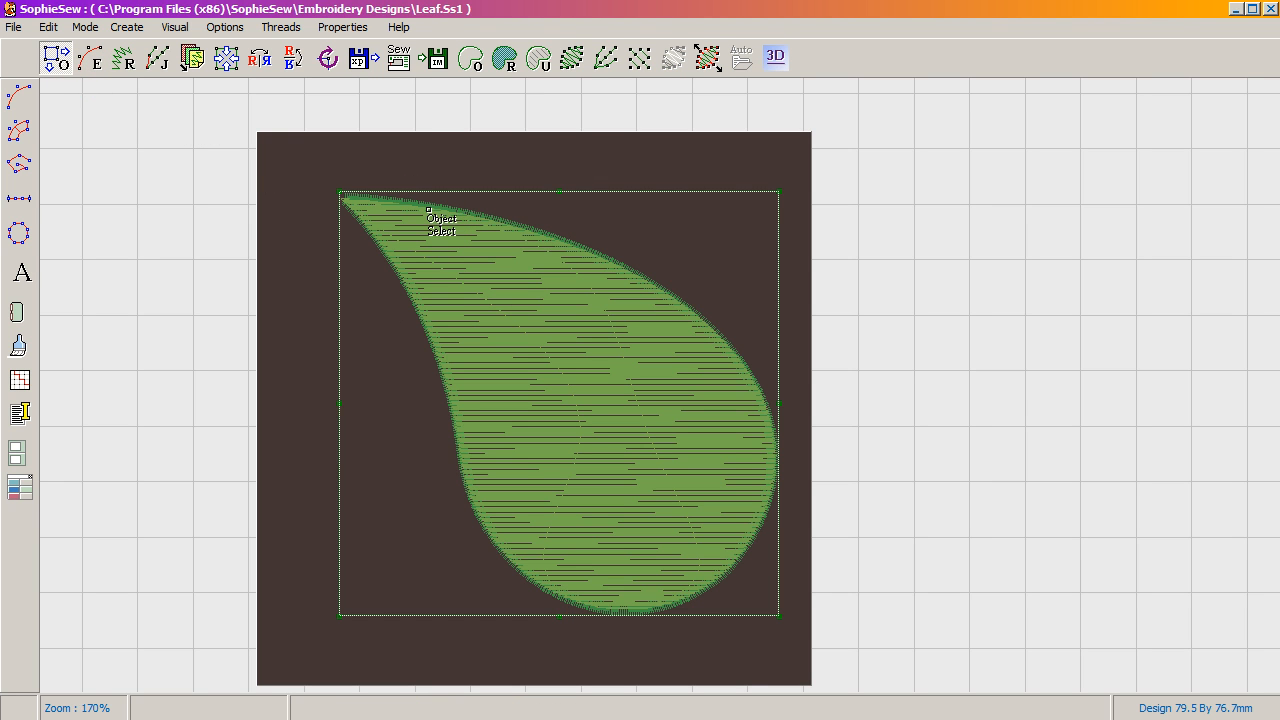
click(92, 62)
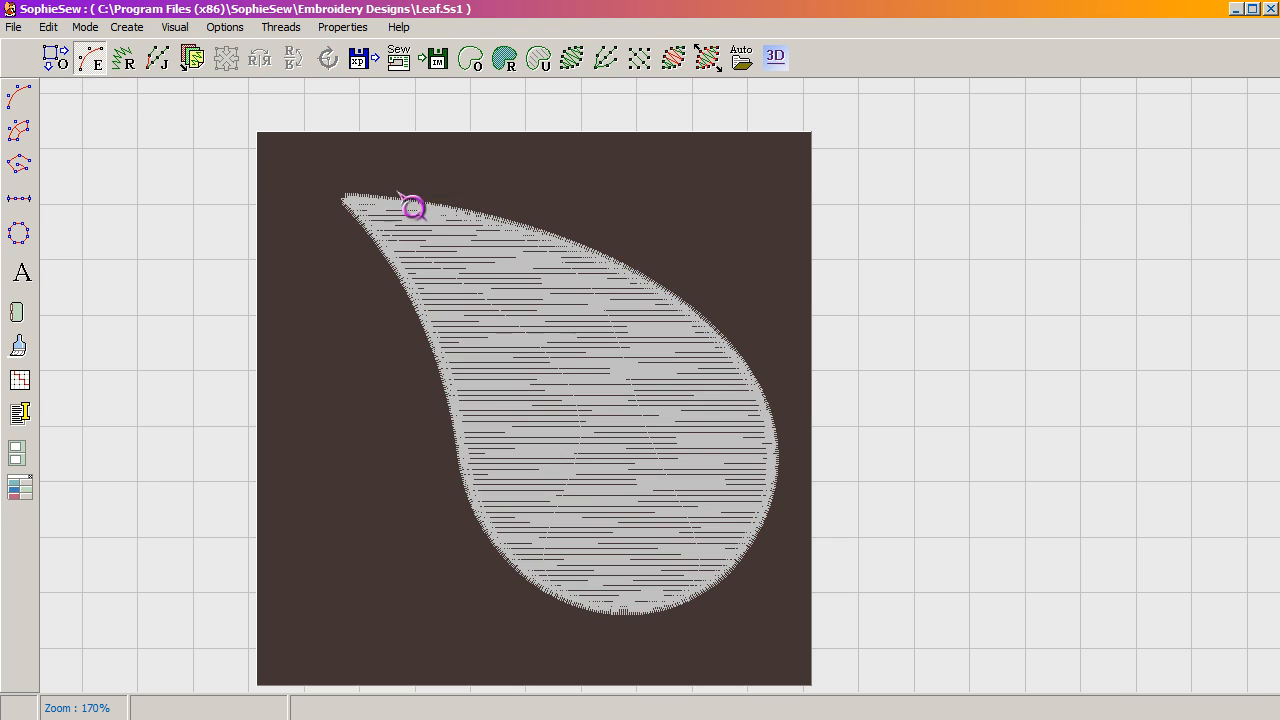
click(415, 212)
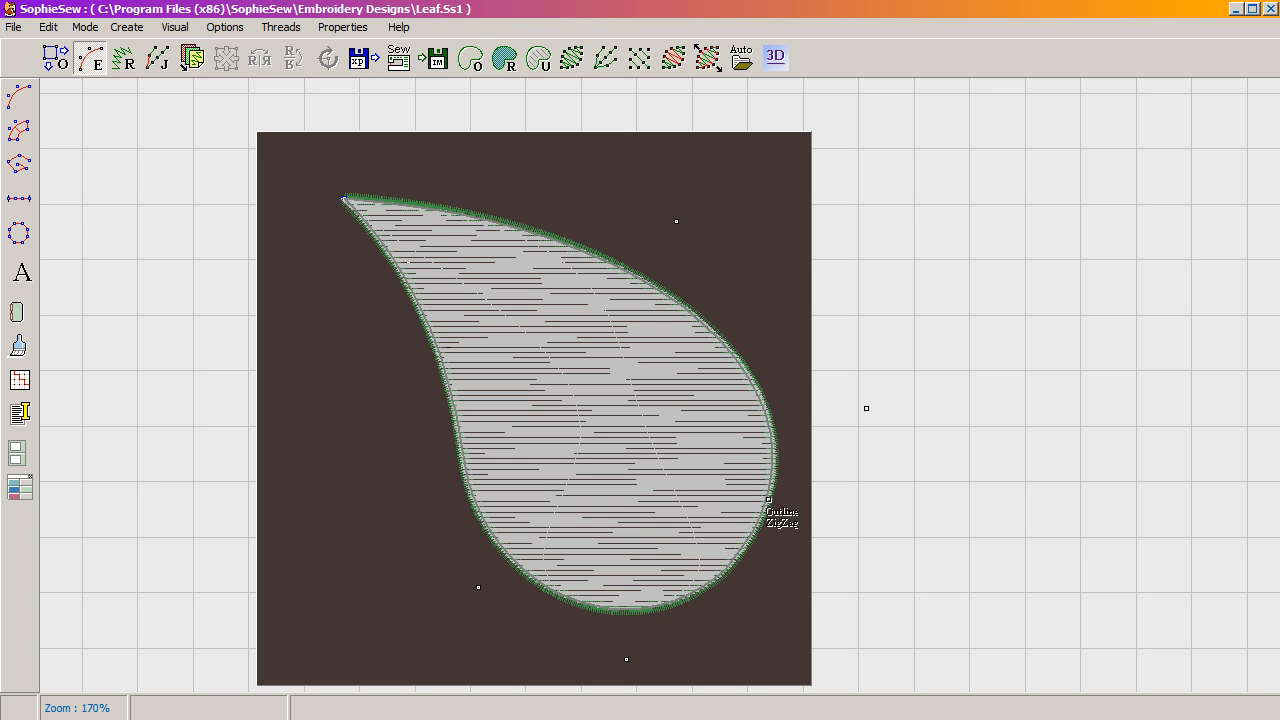
right_click(491, 231)
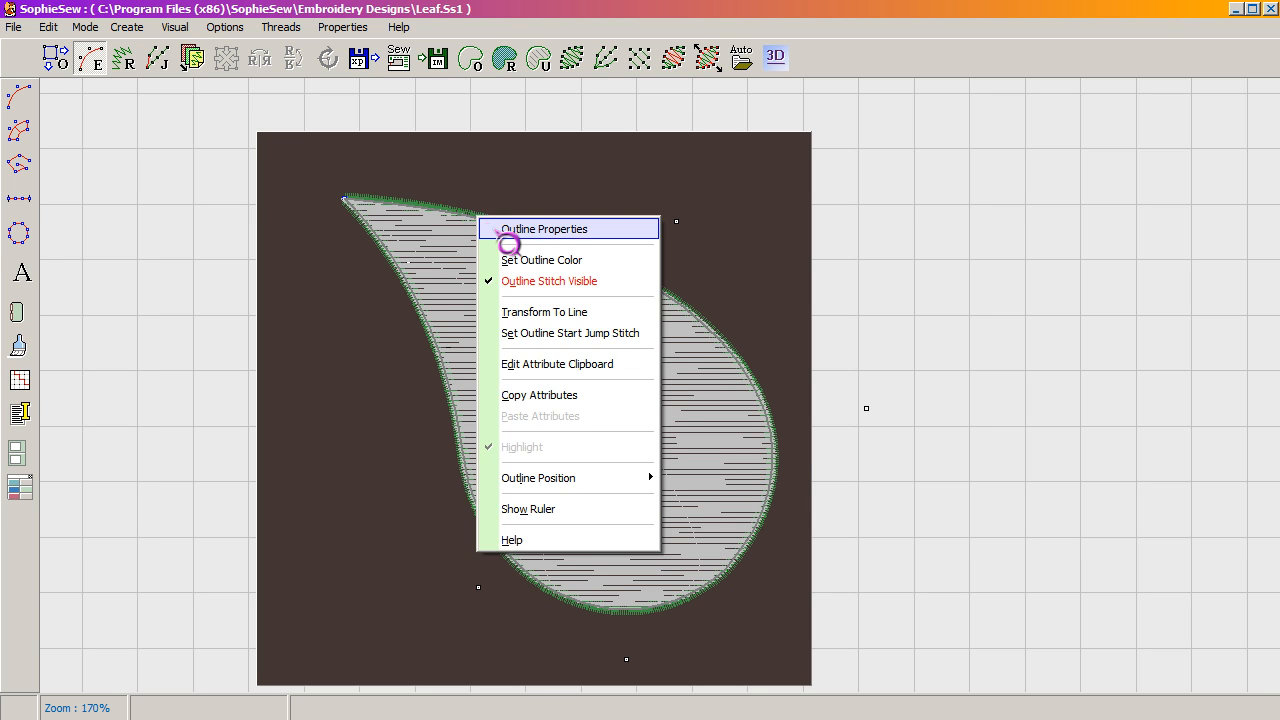
click(508, 234)
drag(155, 8, 1004, 172)
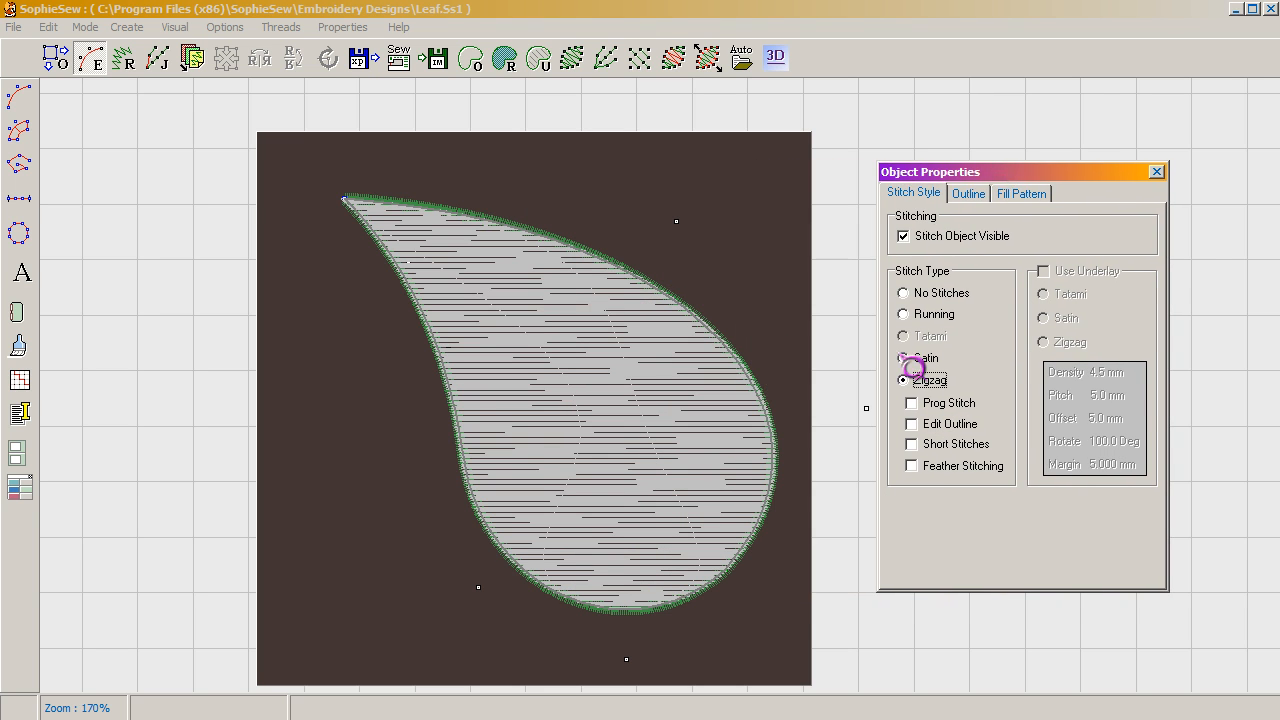
click(1157, 172)
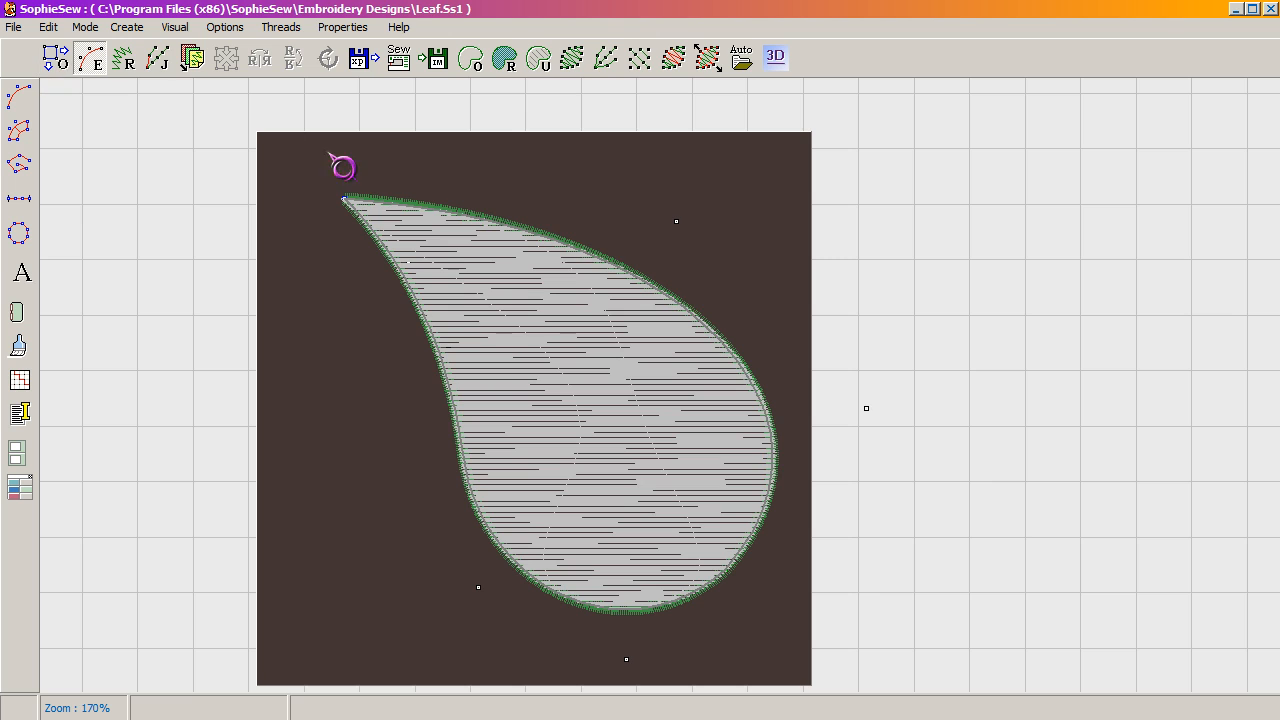
click(280, 155)
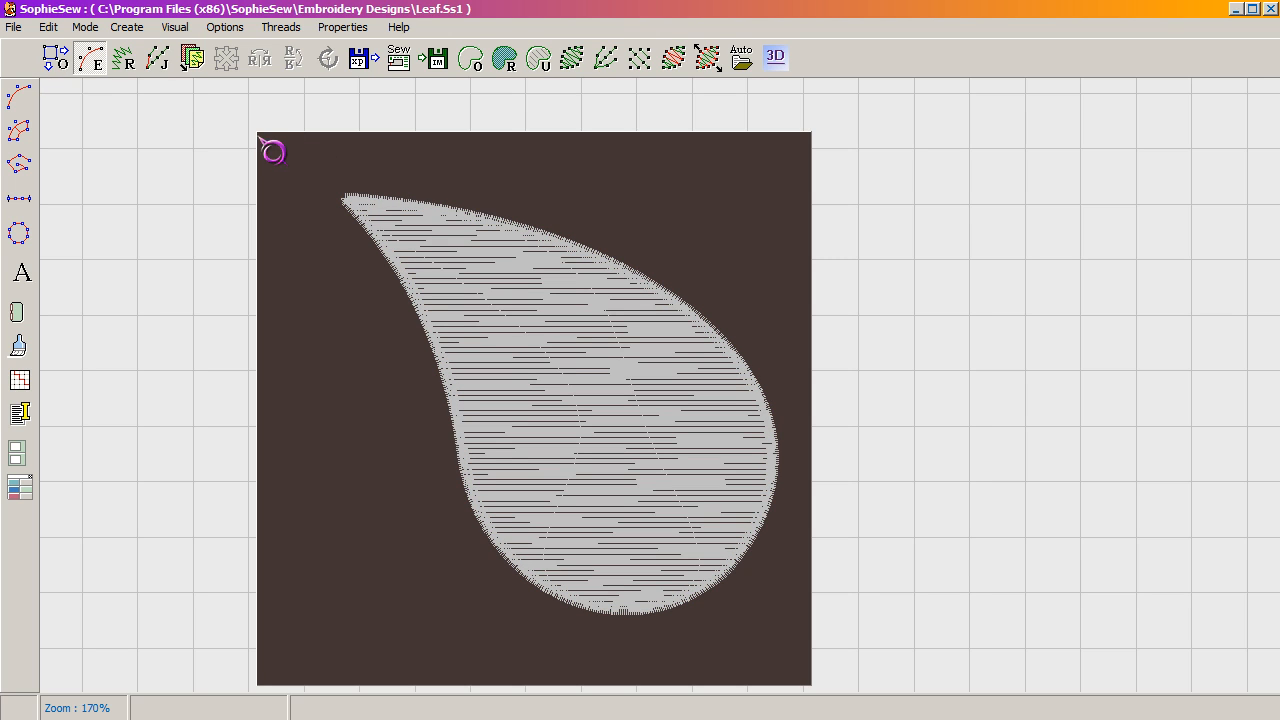
Draw an open, C-like curved outline about 17.6 by 22.6 mm in the empty area beside the leaf, with its opening facing away from the leaf.
click(24, 103)
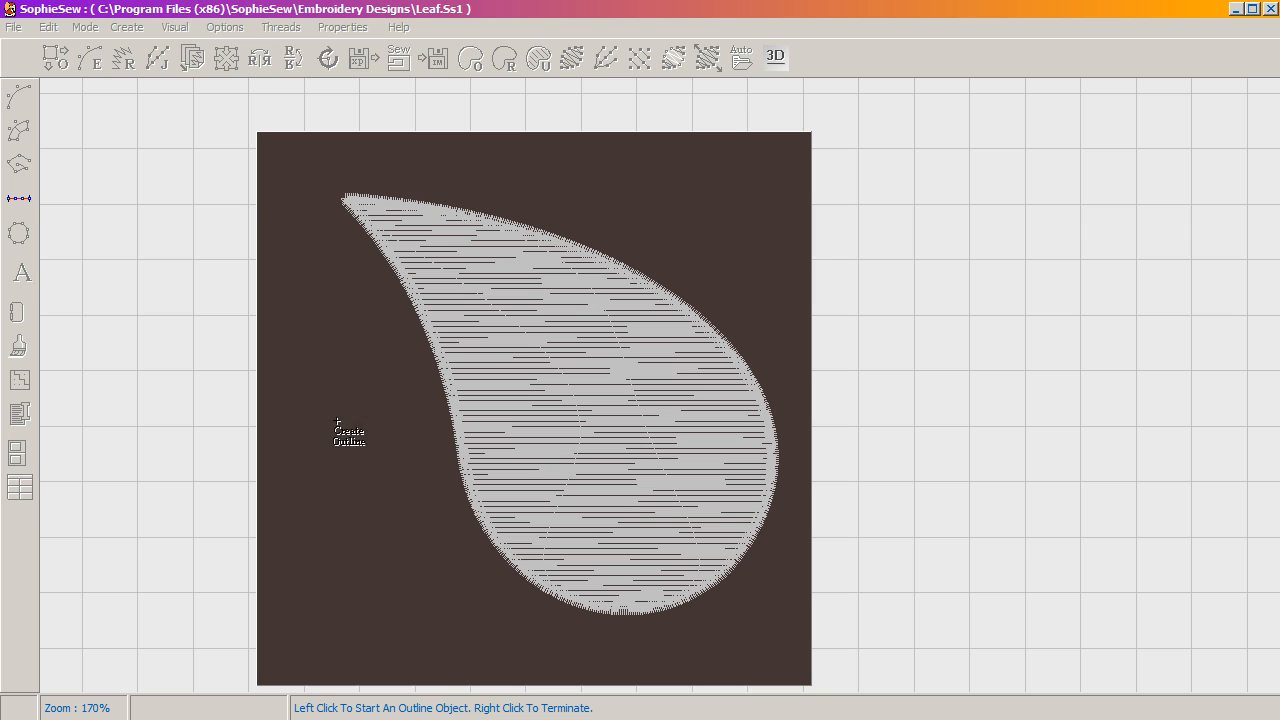
click(283, 387)
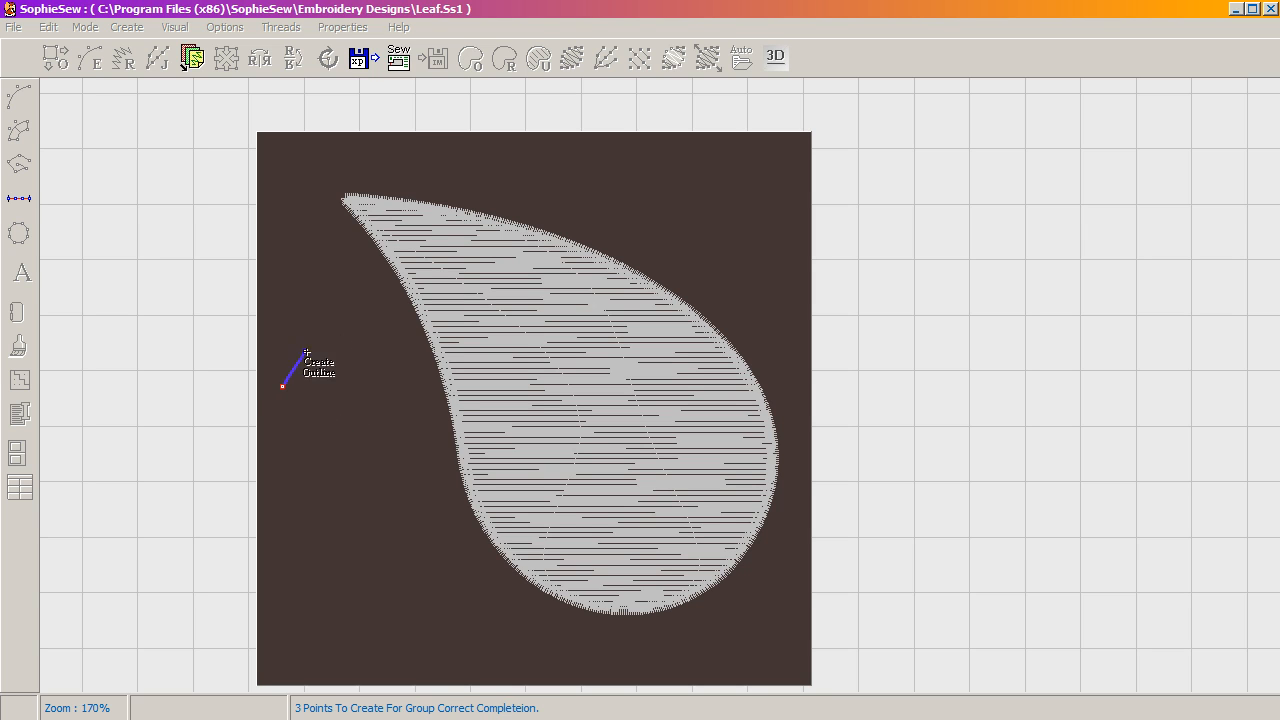
click(332, 321)
click(386, 375)
click(358, 437)
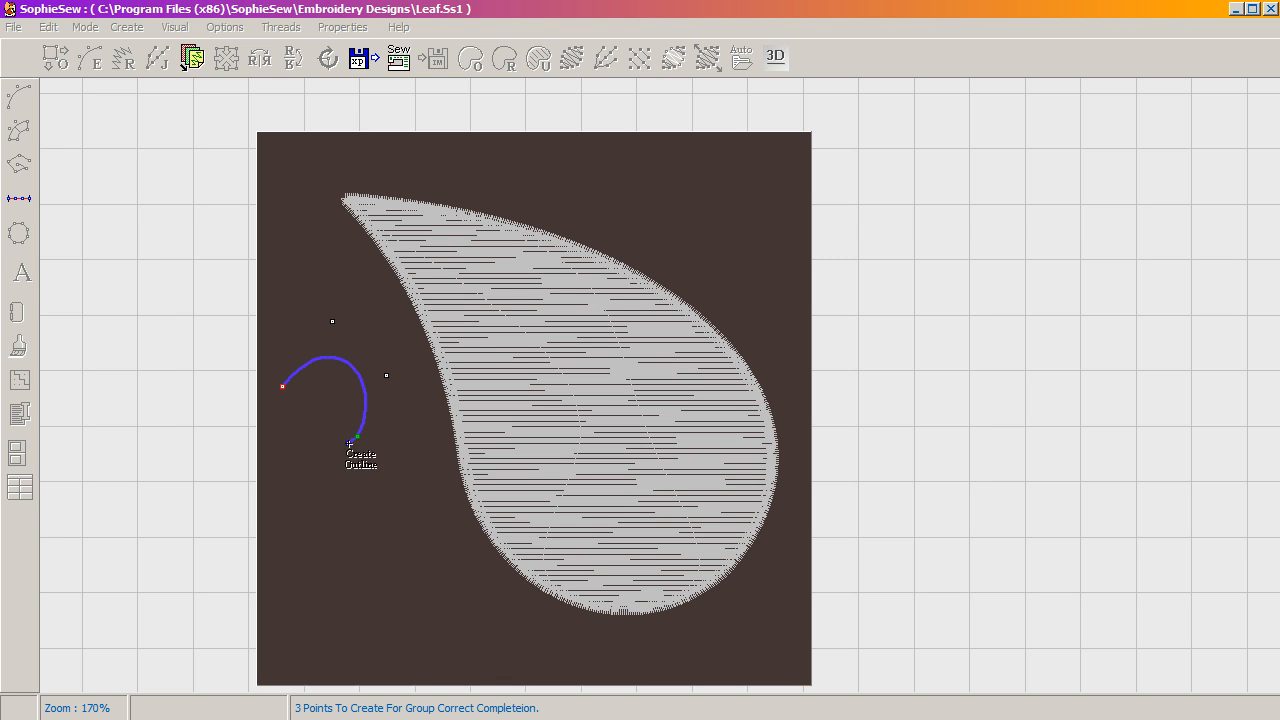
click(313, 492)
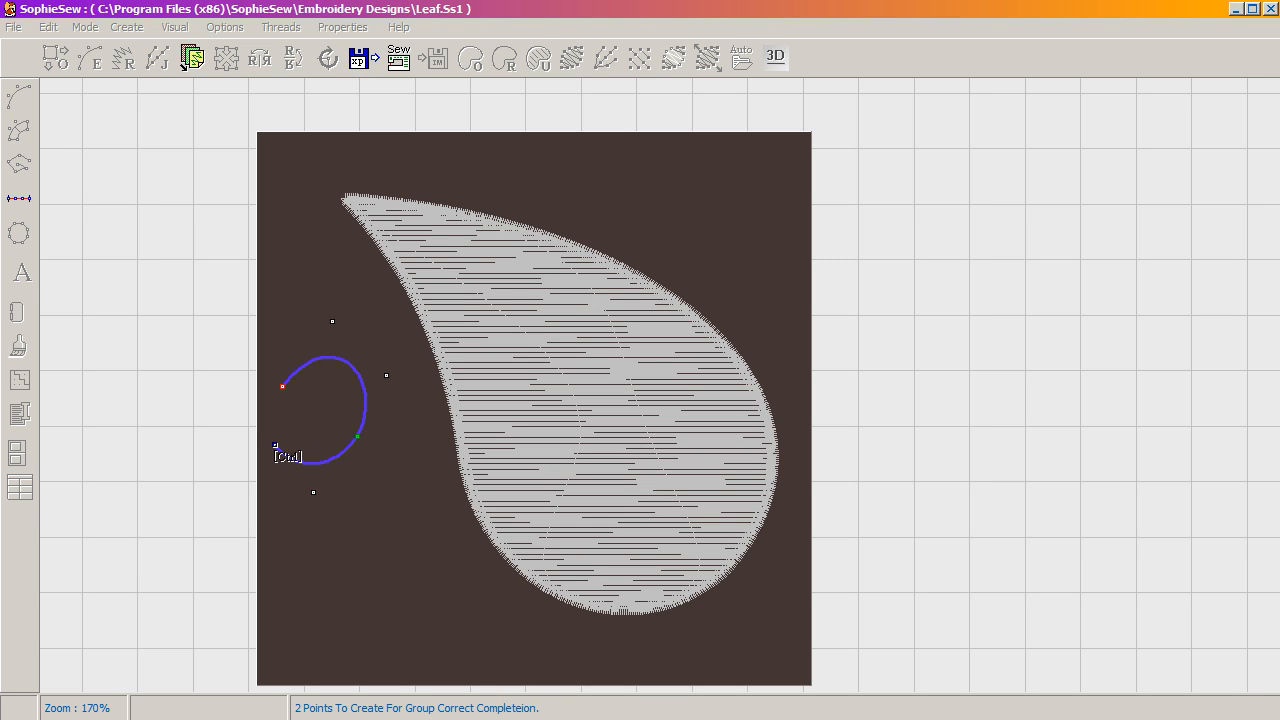
click(278, 483)
right_click(274, 440)
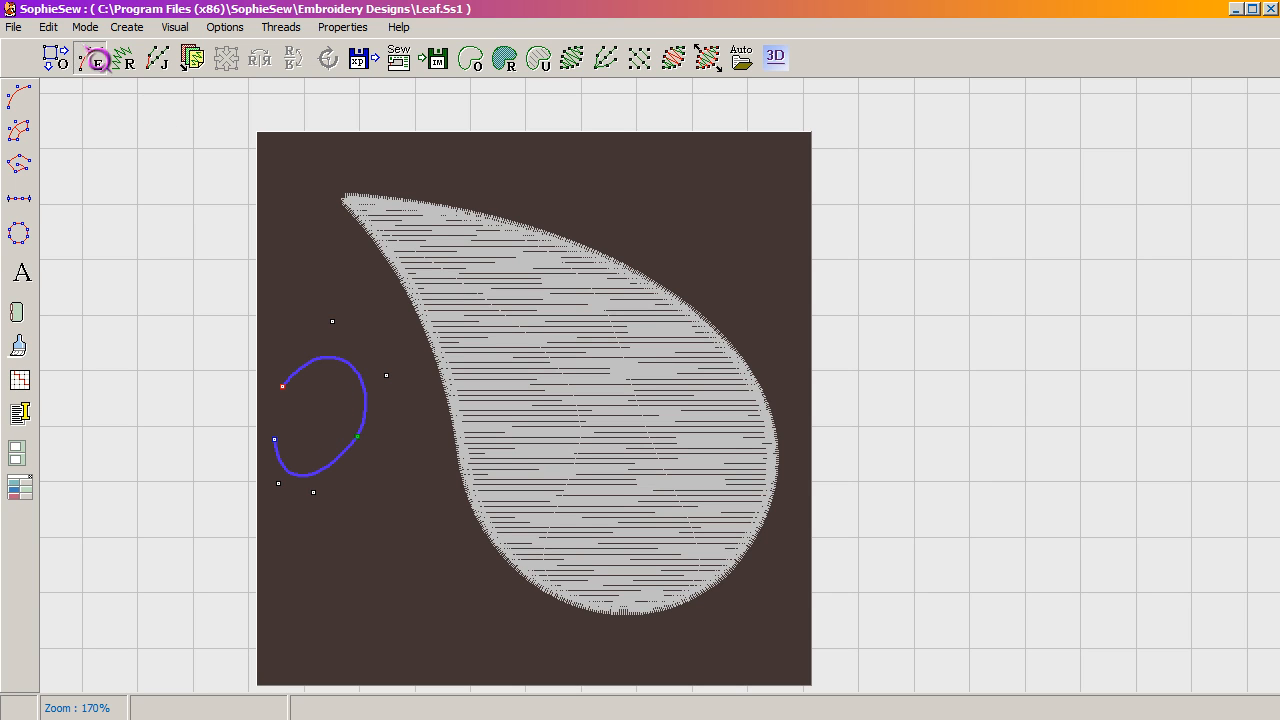
Move the new curved outline off the dark fabric into the empty grid area on the other side of the leaf.
click(57, 57)
click(308, 368)
drag(306, 364, 900, 288)
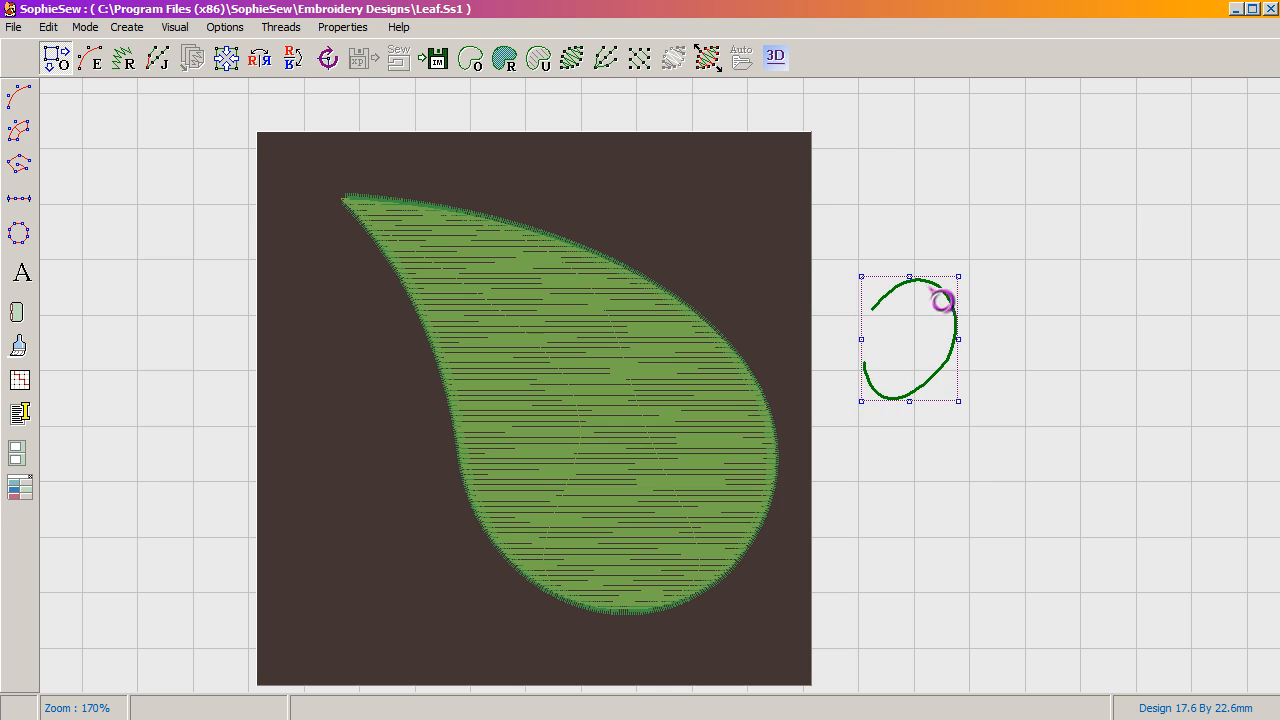
Reshape the open curve by adjusting its lower control point and shifting its upper end point slightly up and inward.
click(91, 58)
mouse_move(903, 415)
mouse_down()
mouse_move(932, 424)
mouse_move(917, 420)
mouse_up()
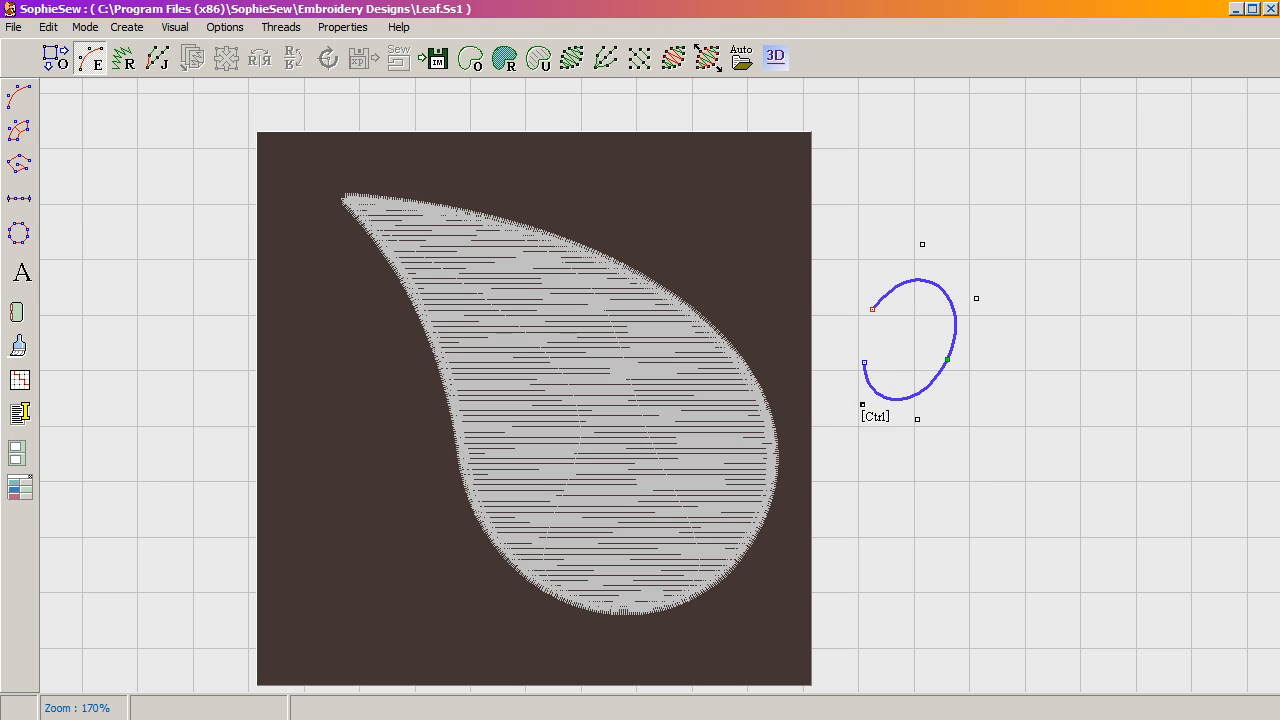
drag(872, 309, 881, 287)
click(883, 327)
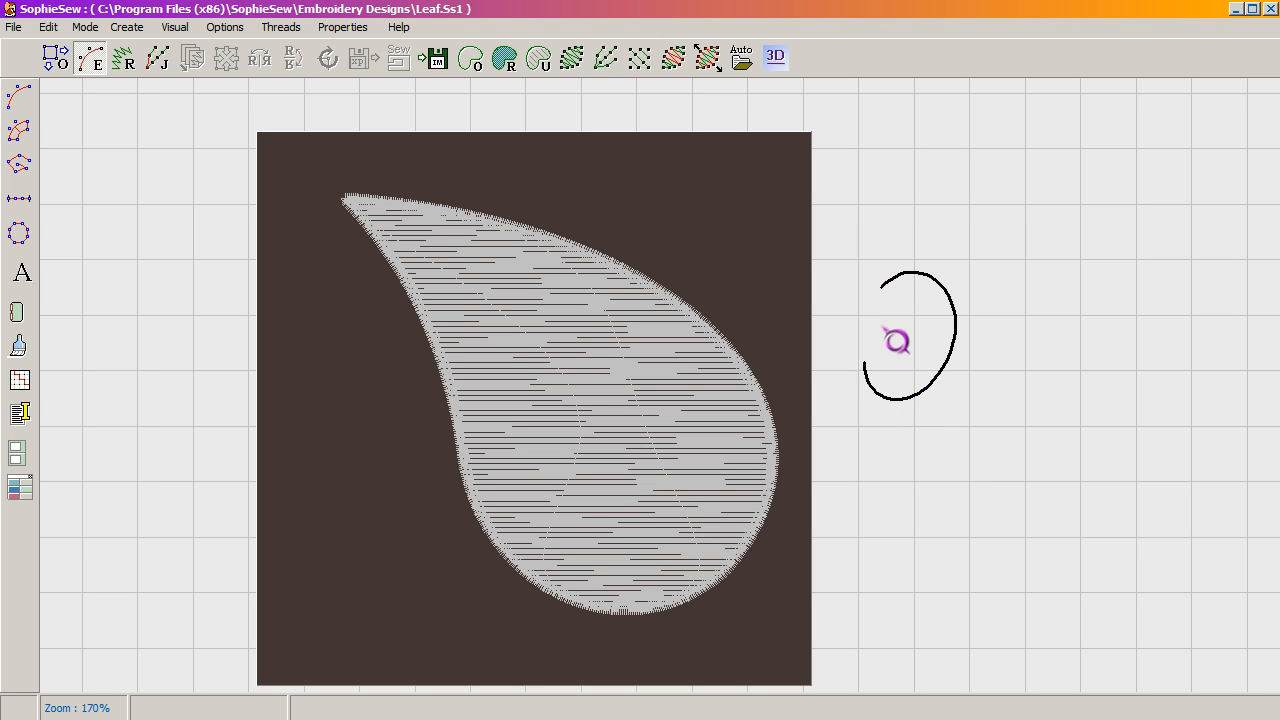
Draw a second outline joining the open curve's lower and upper ends, bulging into the shape.
click(30, 160)
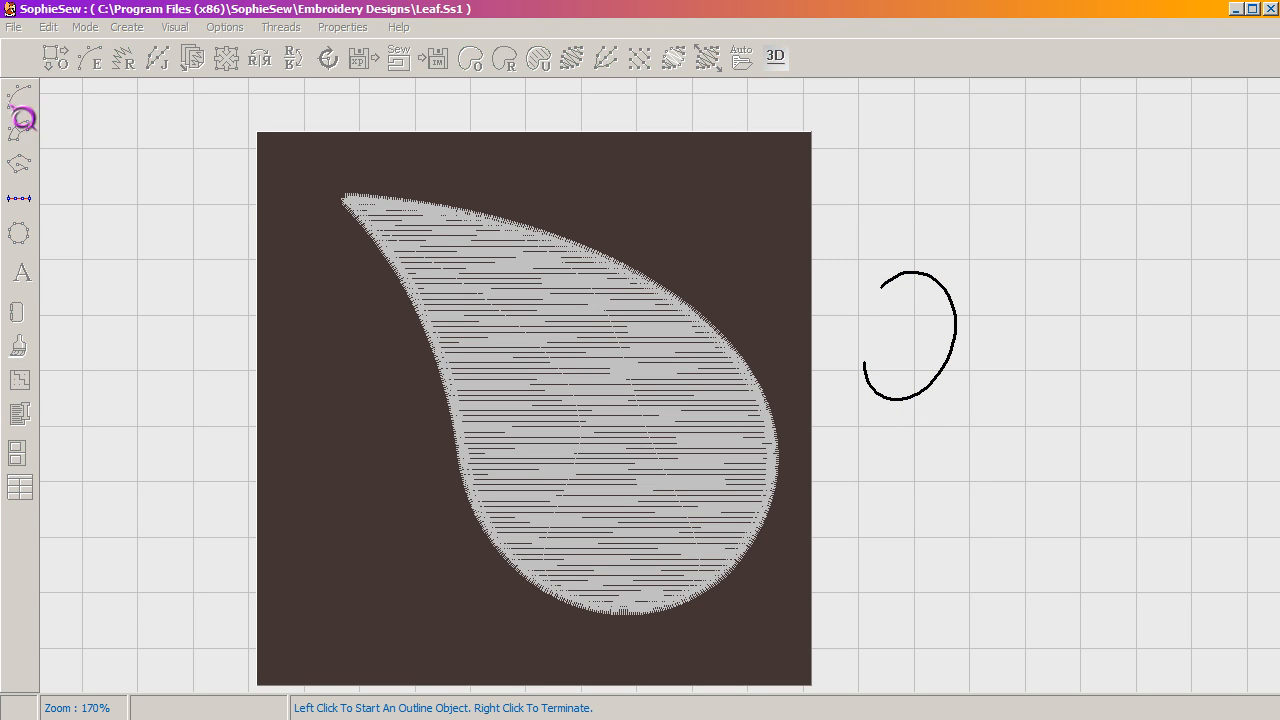
click(864, 364)
click(892, 360)
click(905, 313)
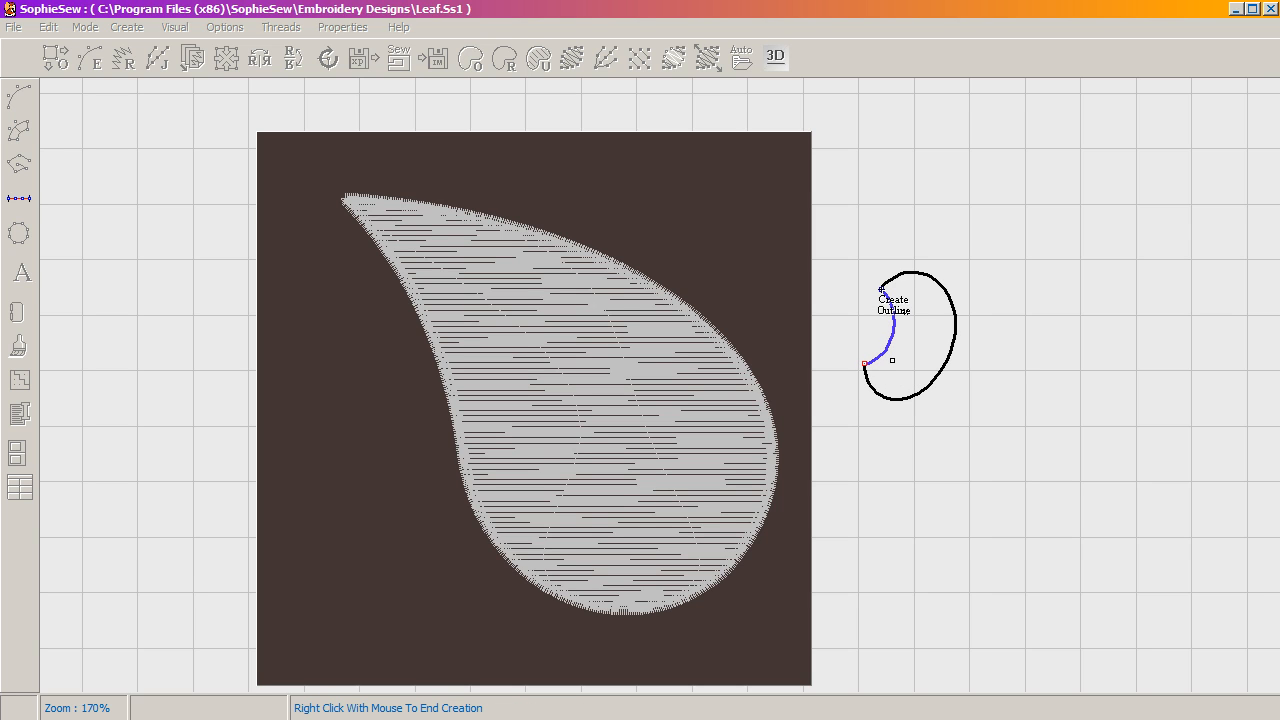
right_click(881, 290)
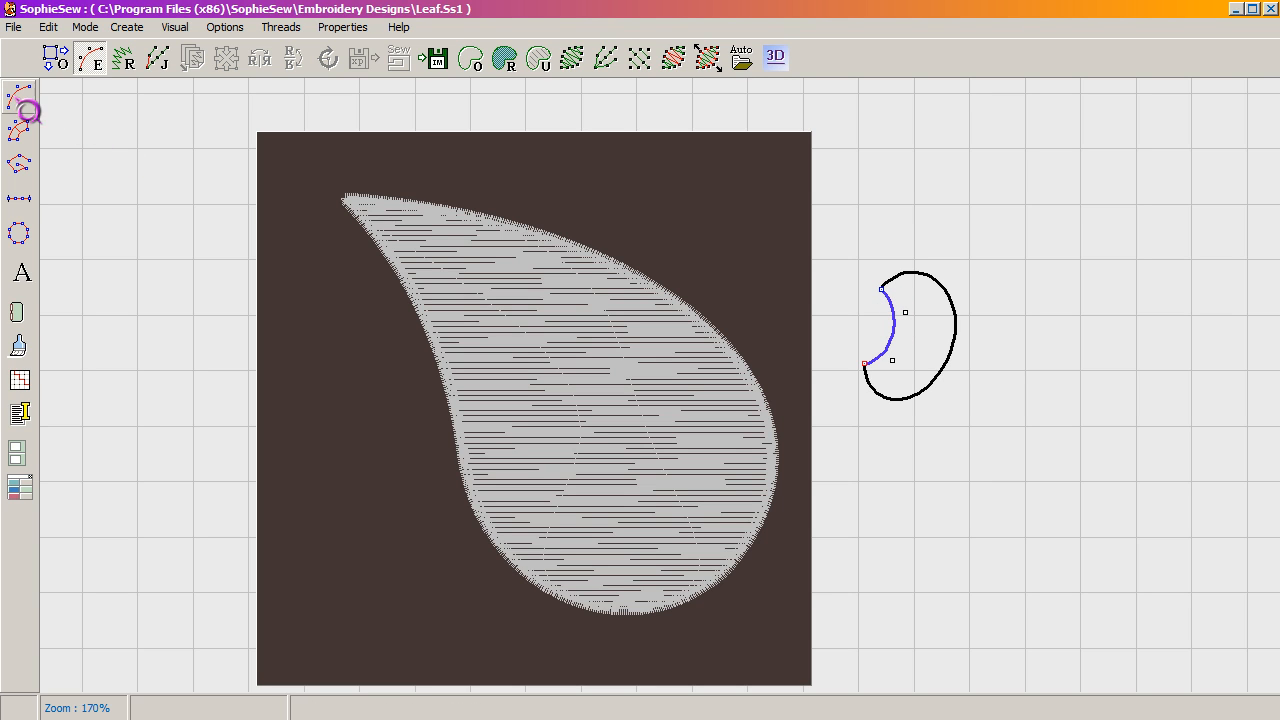
Draw a third outline from the curve's upper end to its lower end, bulging outward toward the leaf.
click(24, 106)
click(881, 290)
click(821, 320)
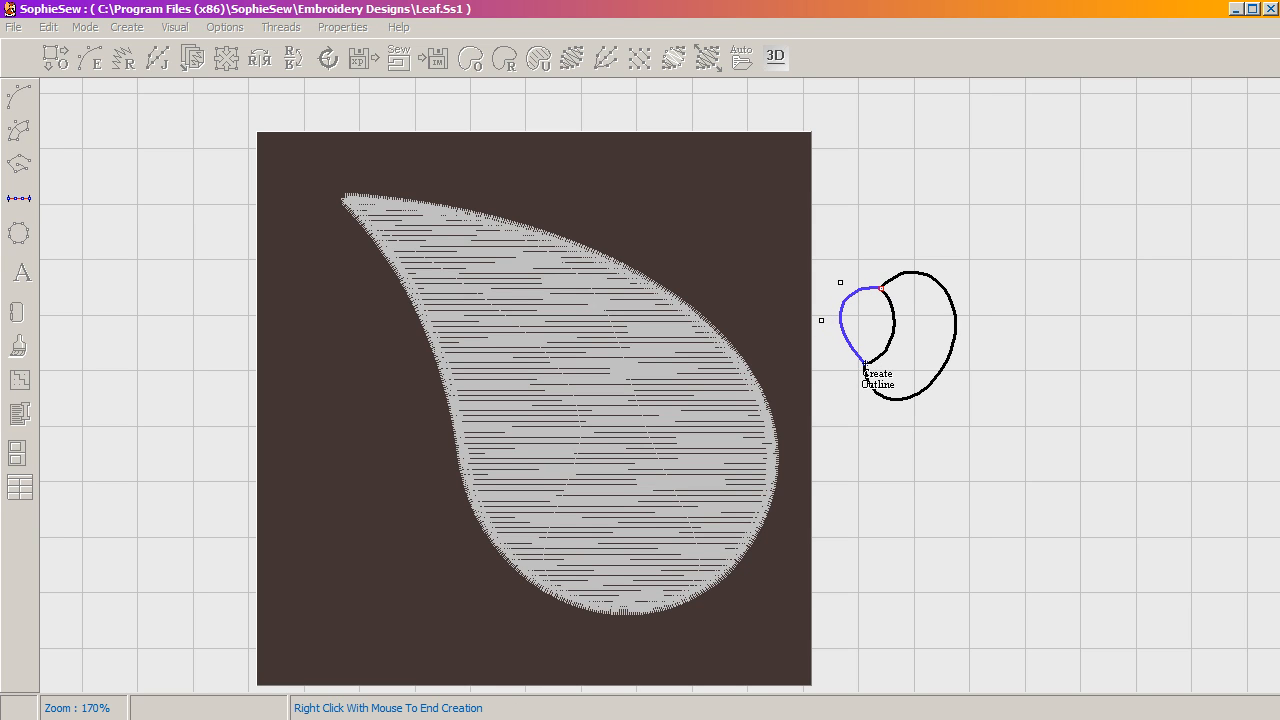
right_click(864, 366)
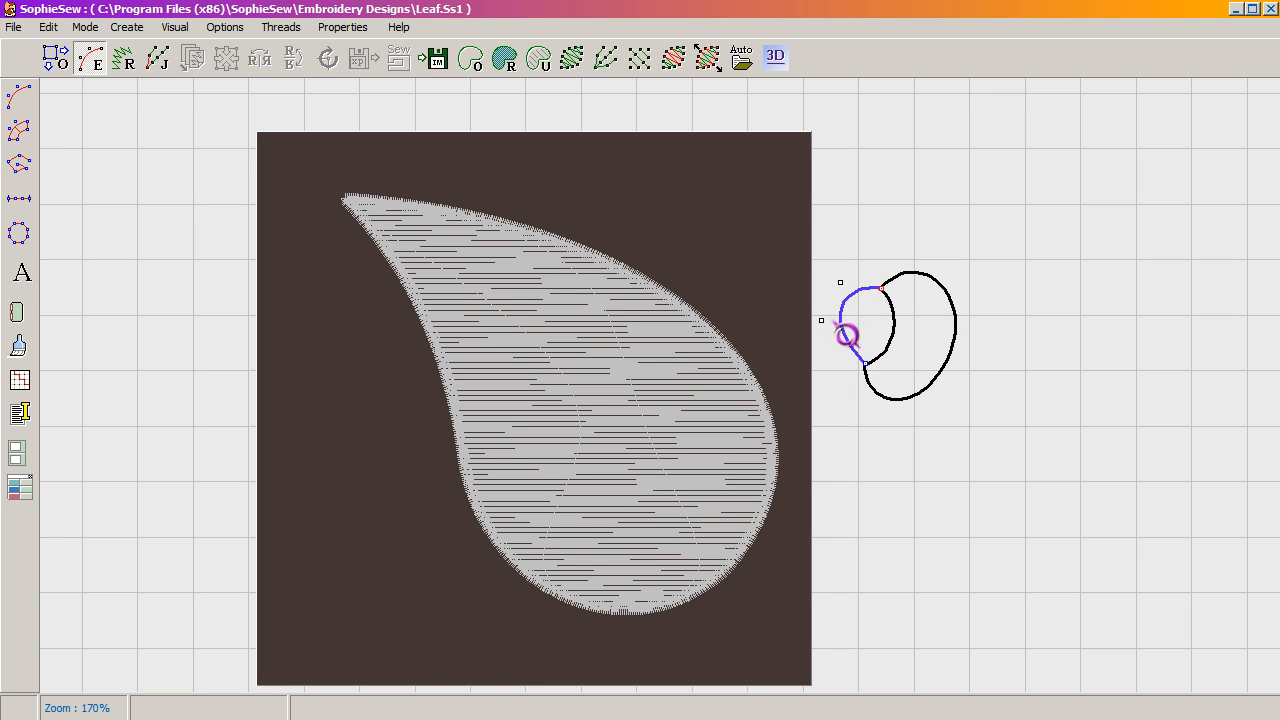
Adjust the control points of the two short connecting outlines so that together they form a small, smooth oval.
drag(822, 321, 826, 355)
drag(840, 282, 850, 262)
click(895, 334)
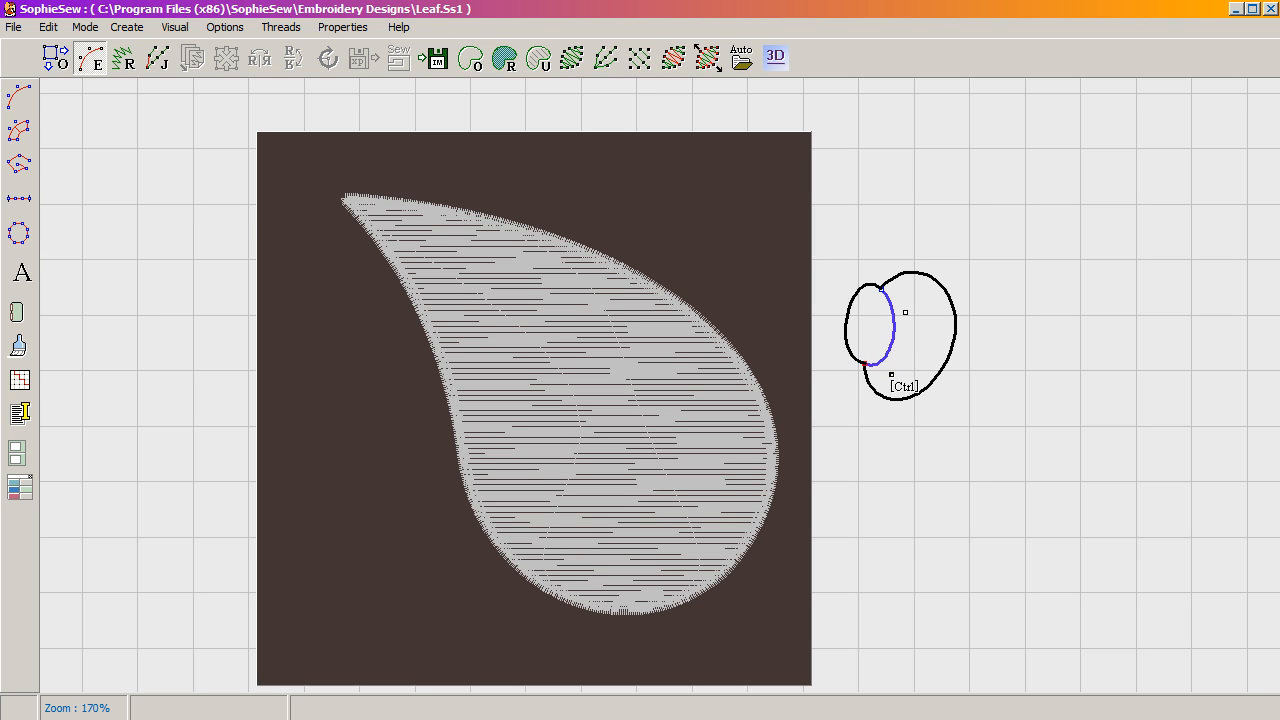
click(850, 349)
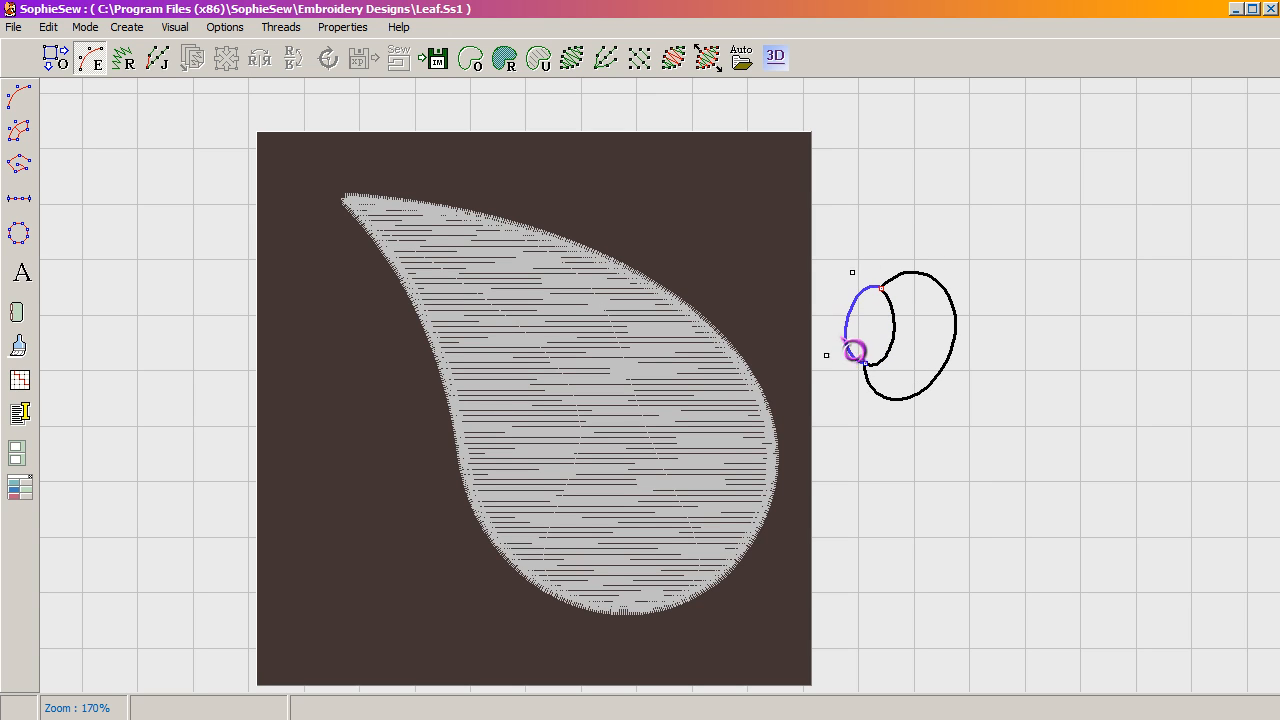
drag(826, 355, 837, 354)
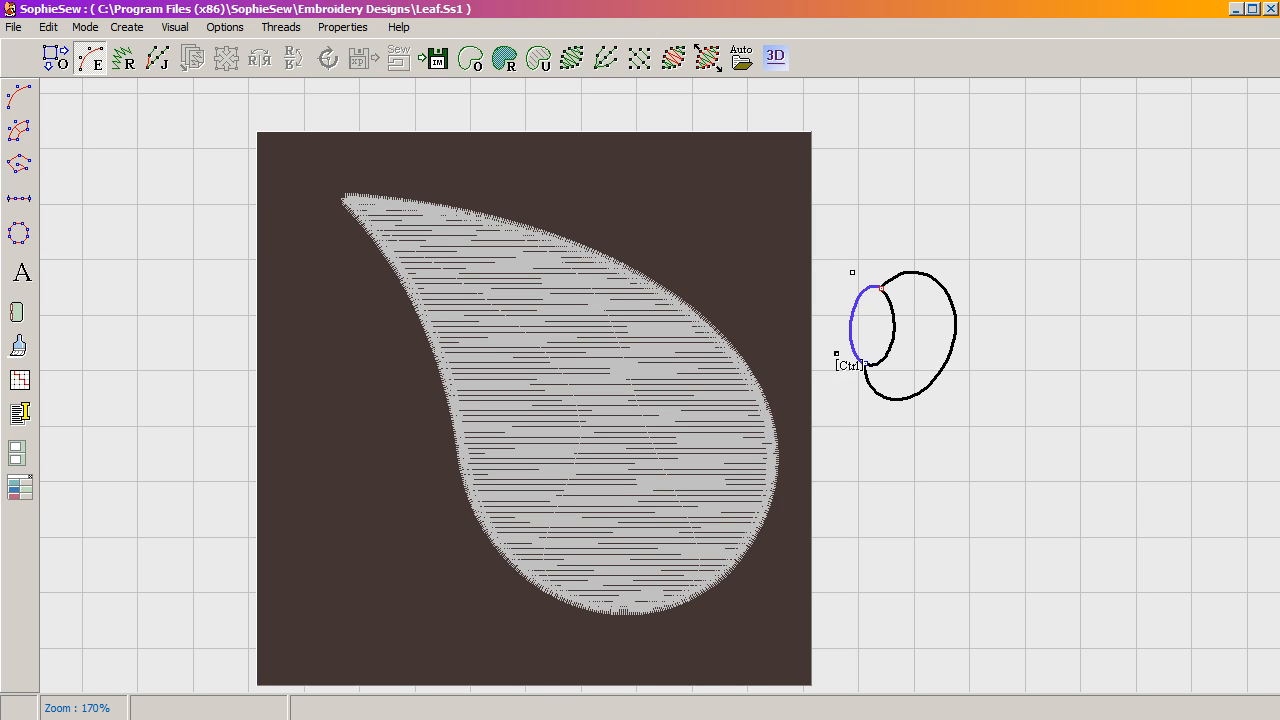
Stretch the lower part of the large outline downward by moving its middle node and lower control points.
click(936, 380)
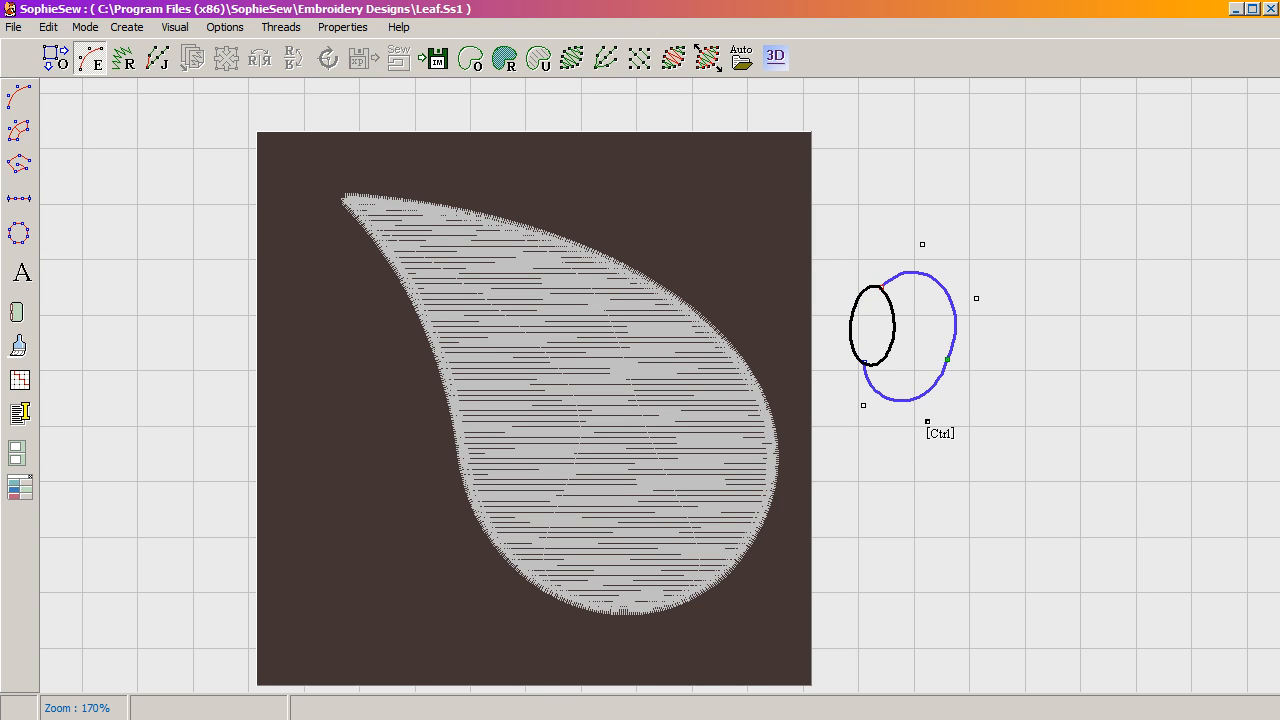
drag(949, 376, 928, 440)
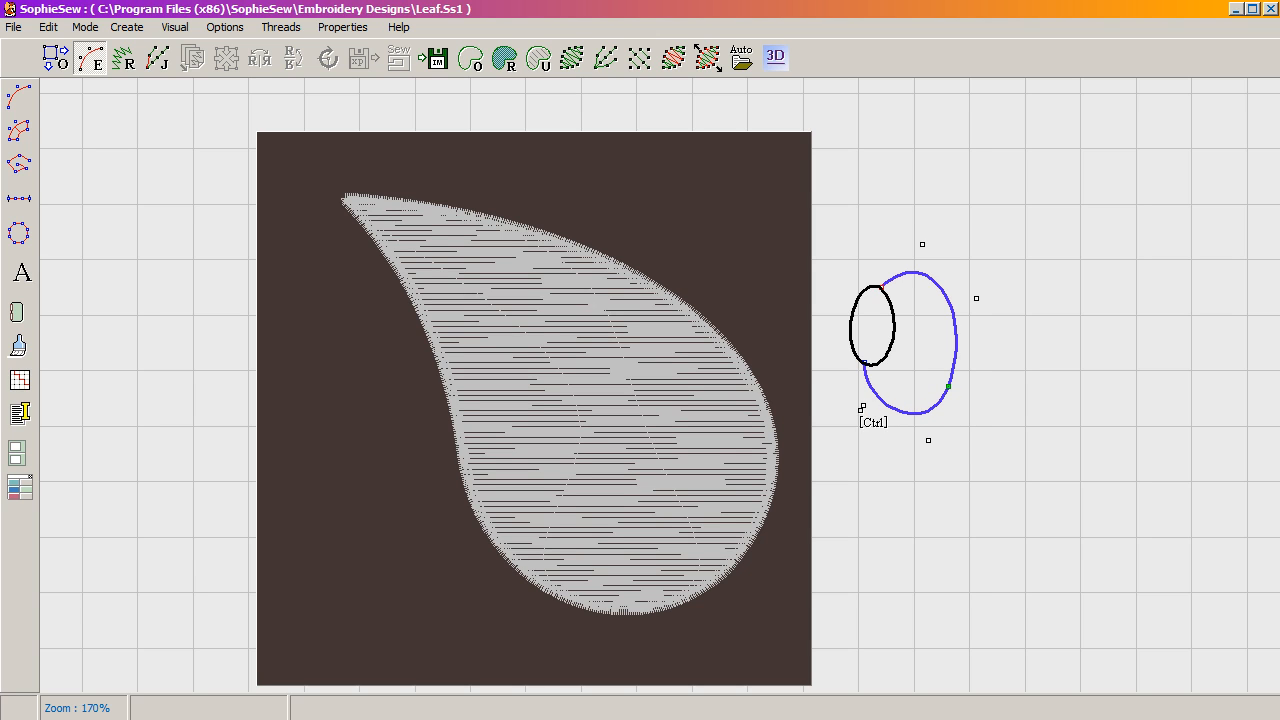
drag(864, 406, 860, 422)
click(927, 377)
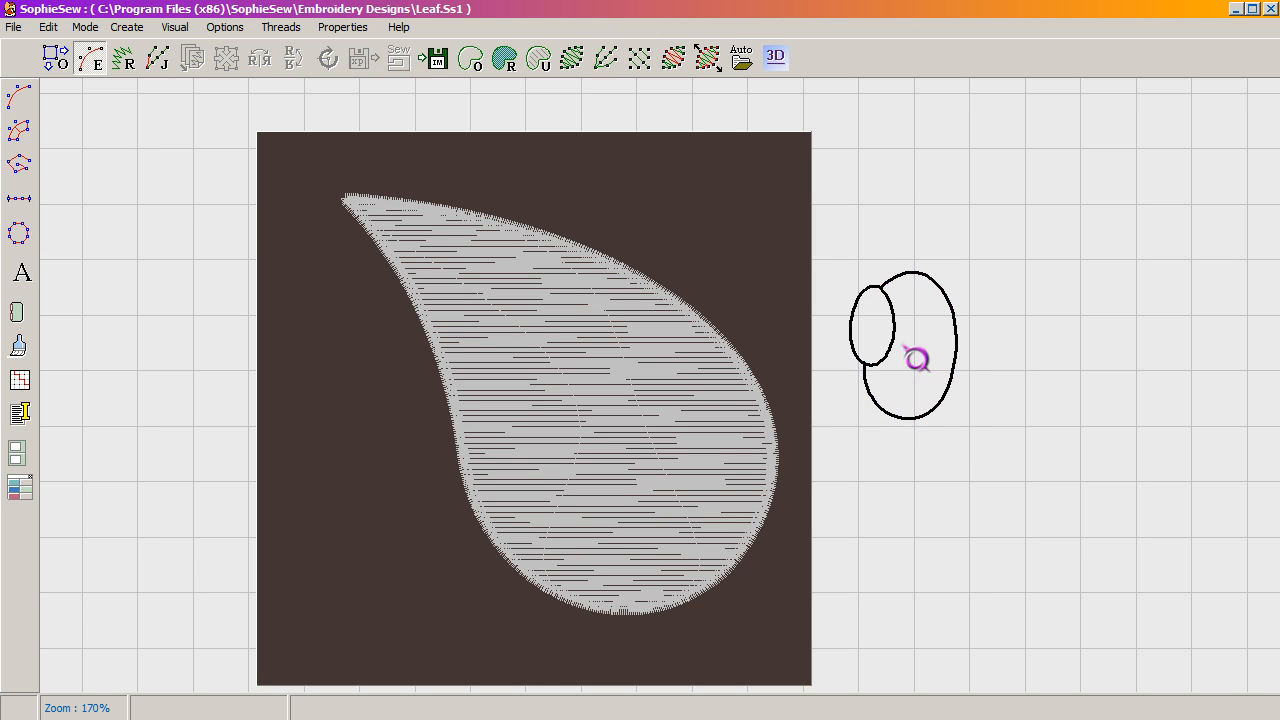
click(851, 325)
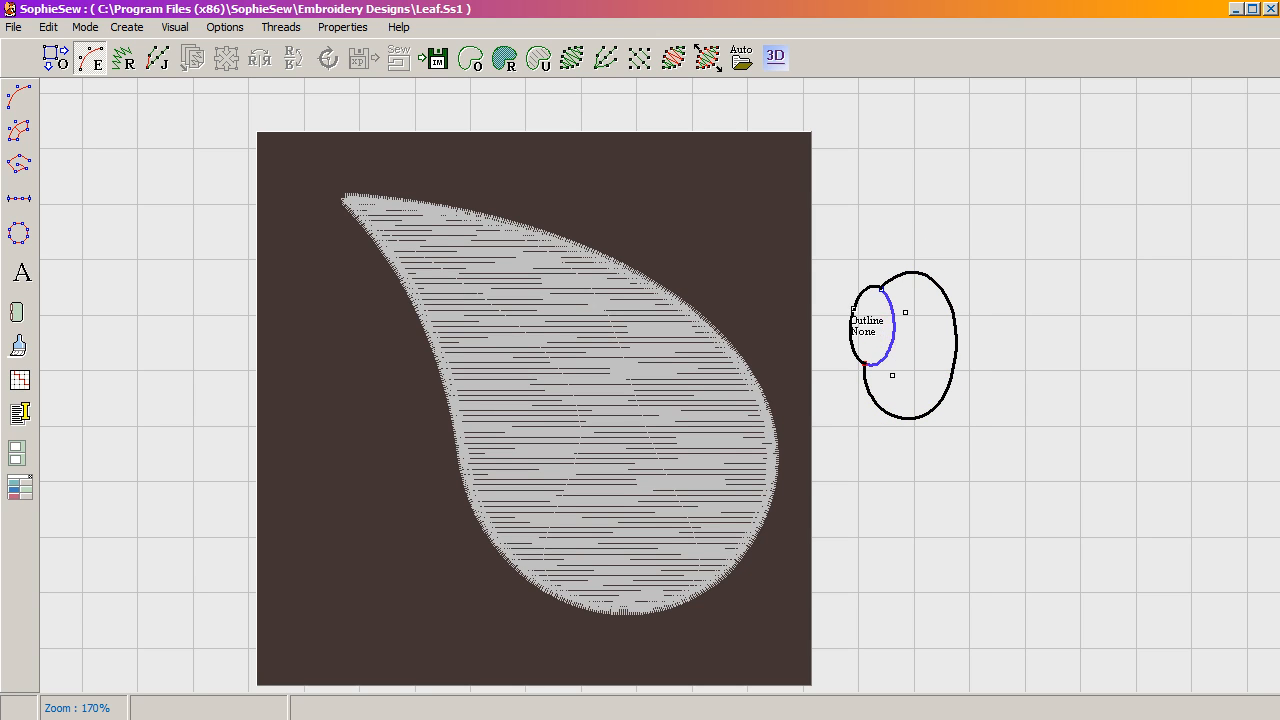
click(930, 279)
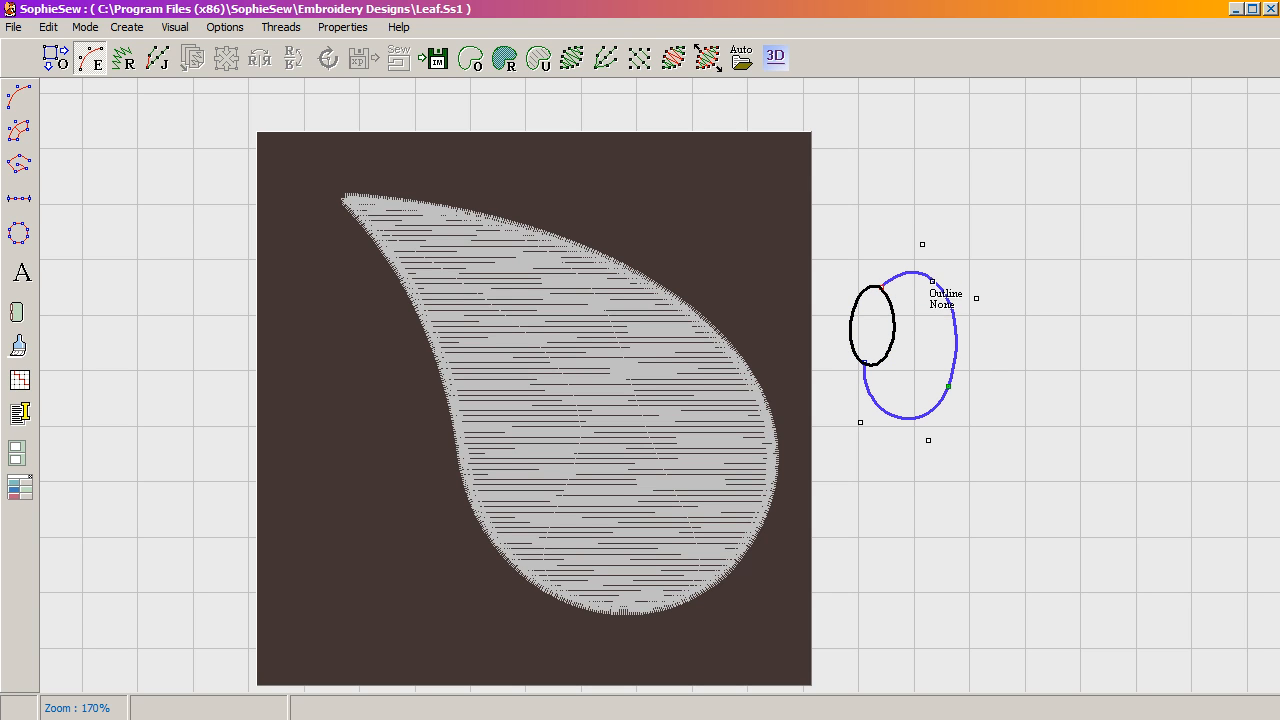
click(1003, 390)
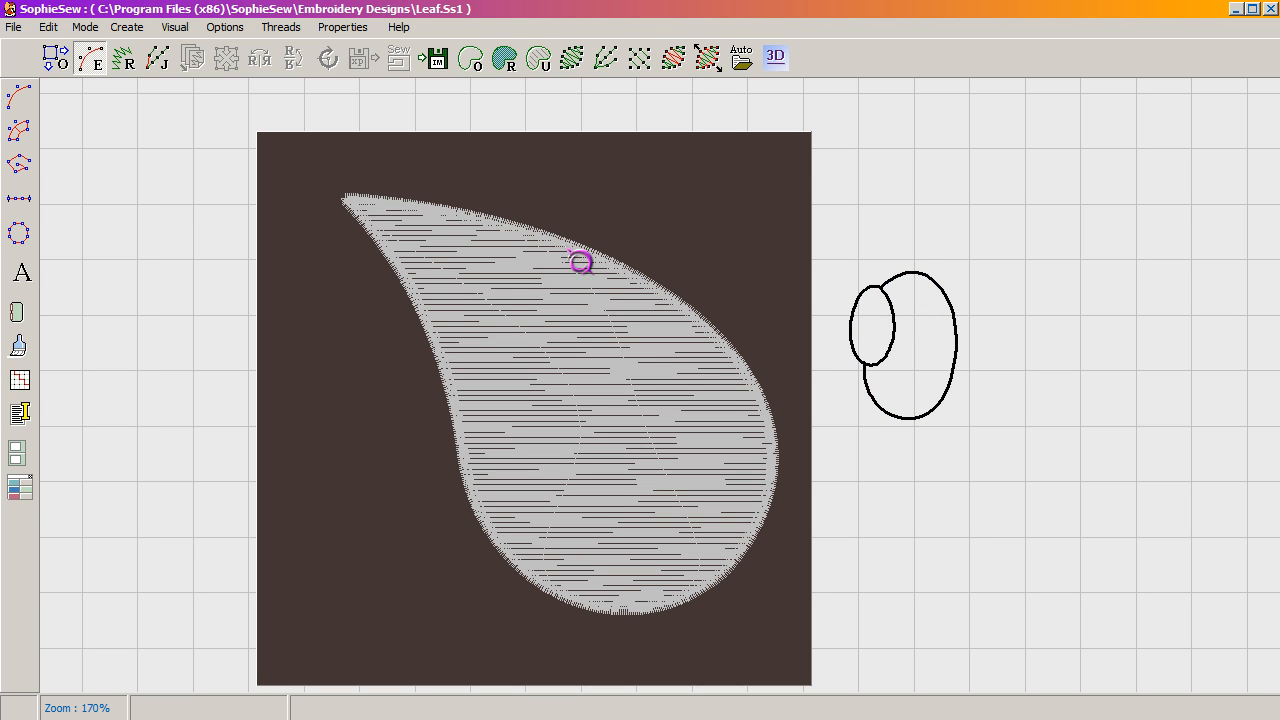
Start a region on the large outline, anchored at its lowest node, and join it to the inner short outline at their upper intersection without a fixed jump.
click(130, 62)
drag(1022, 186, 510, 213)
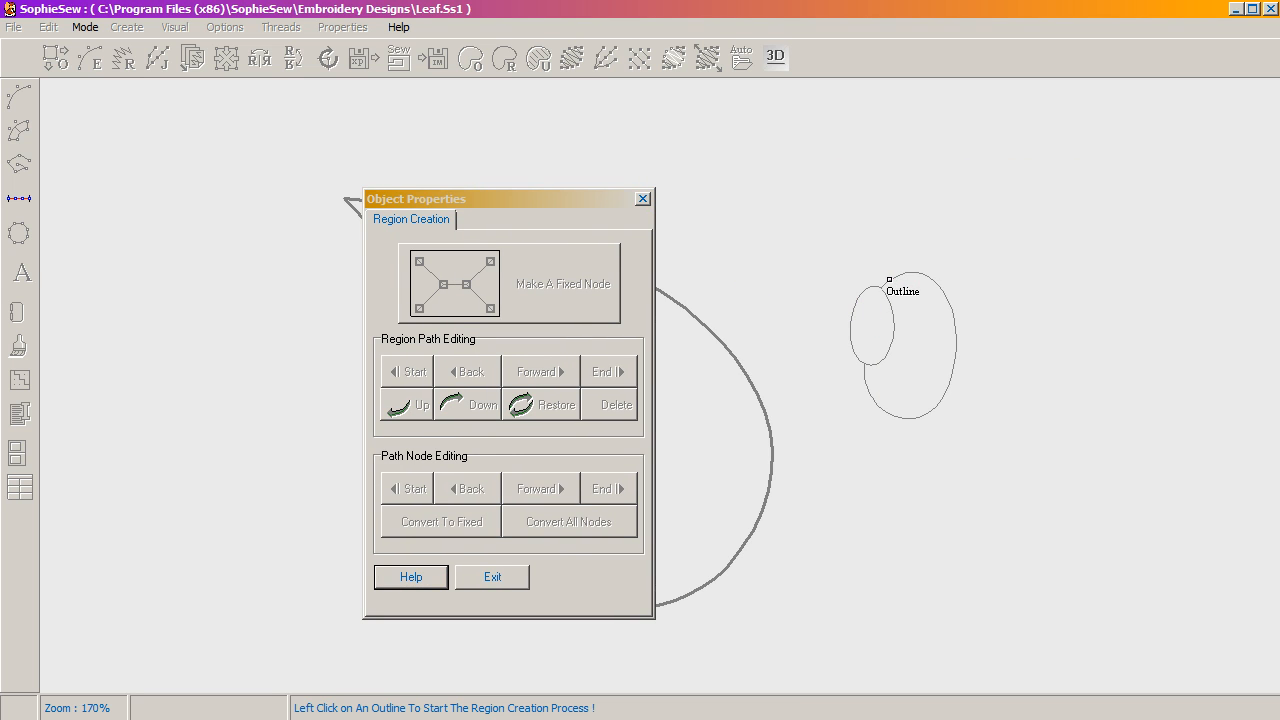
click(889, 281)
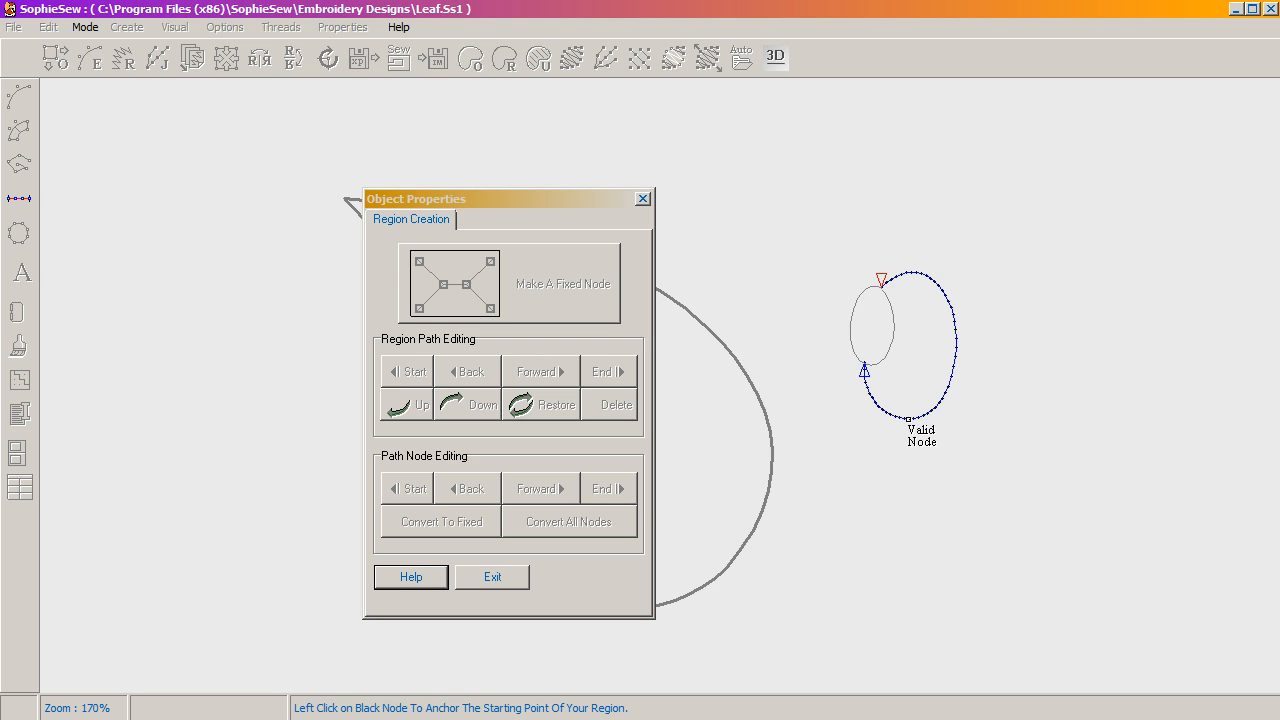
click(912, 418)
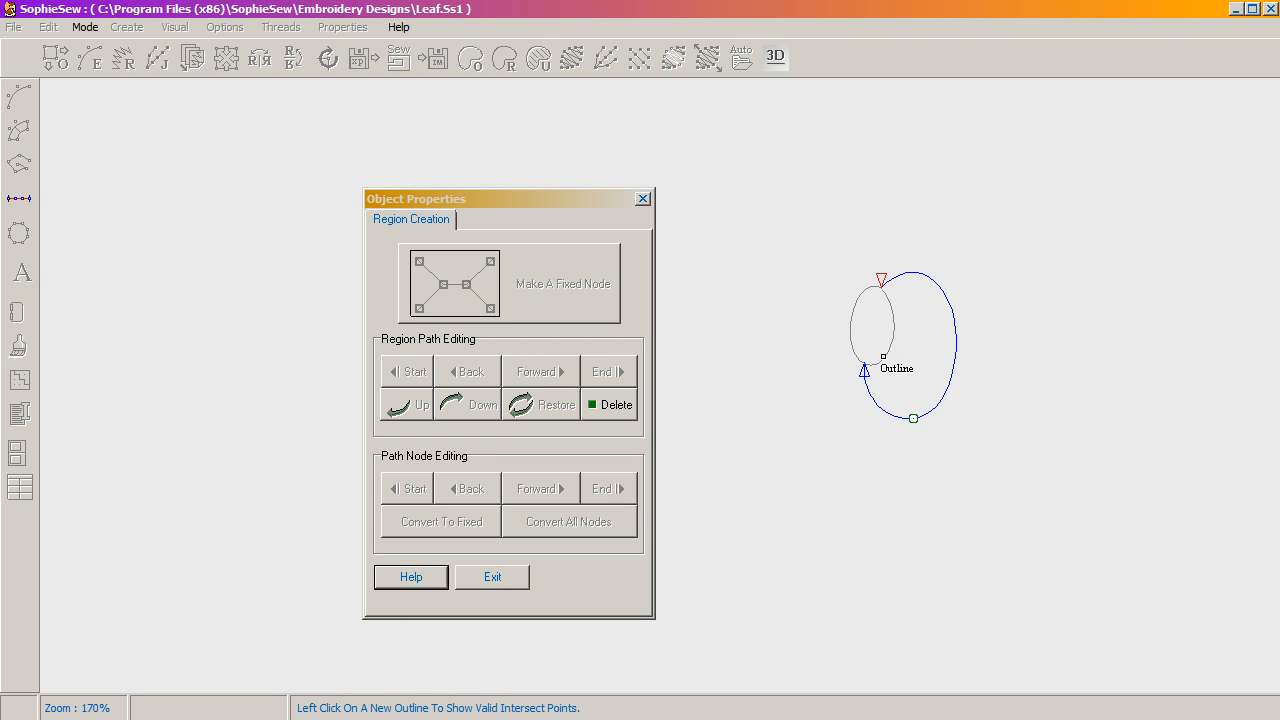
click(883, 356)
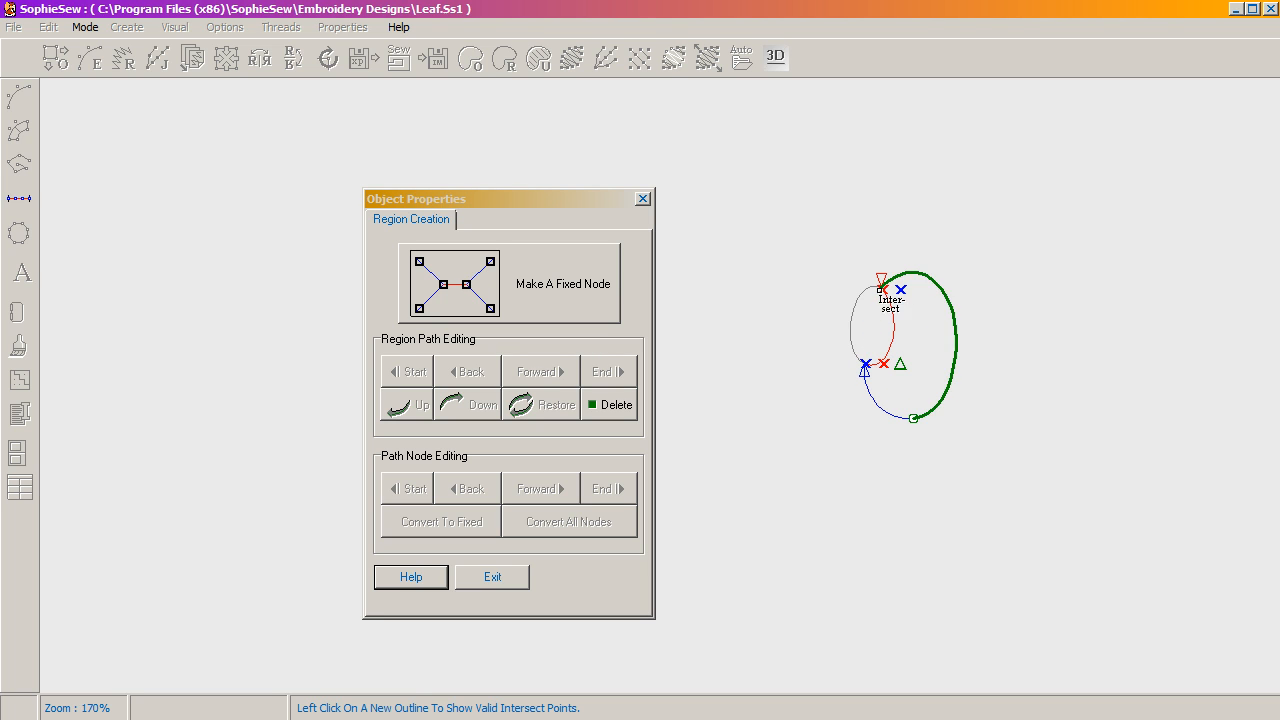
click(883, 290)
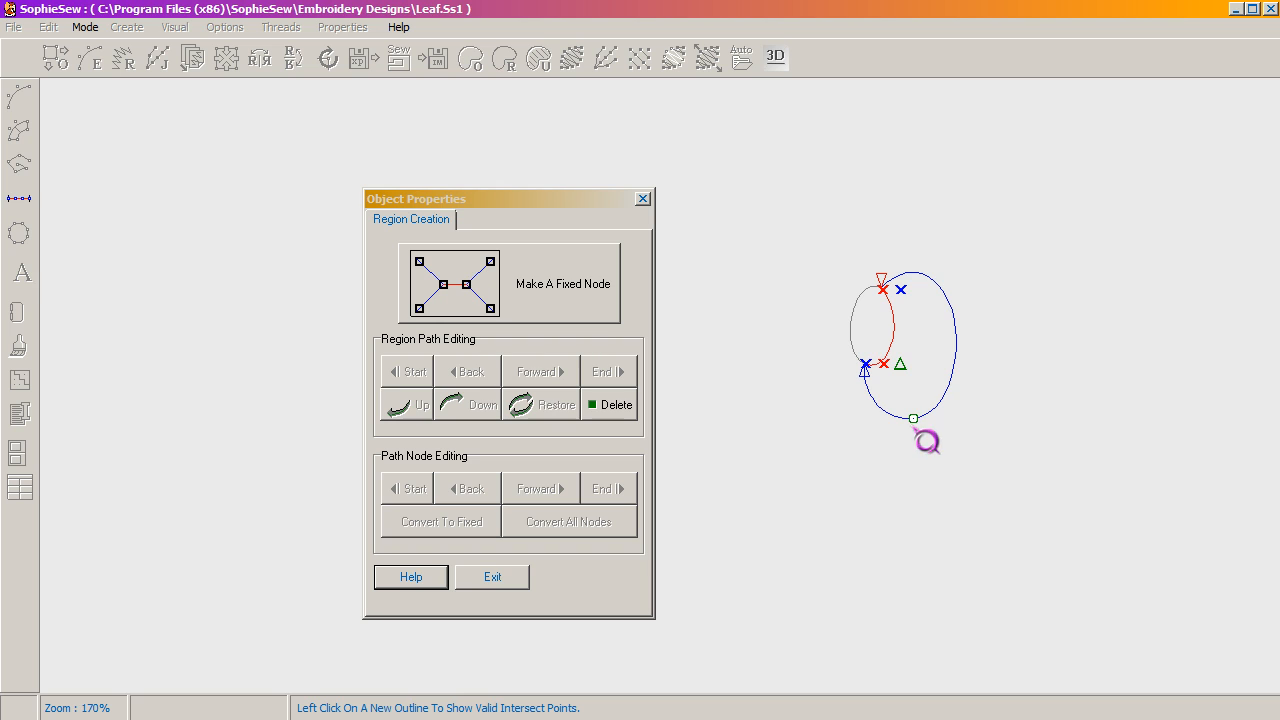
click(862, 367)
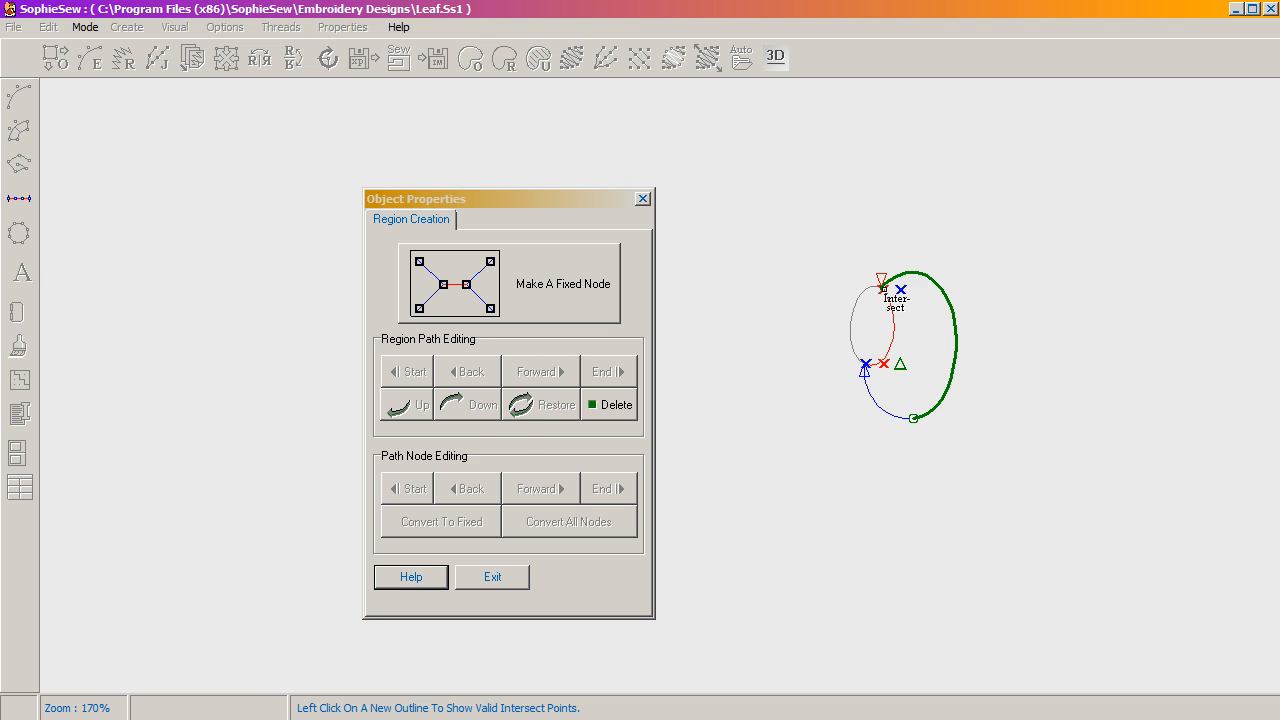
click(883, 289)
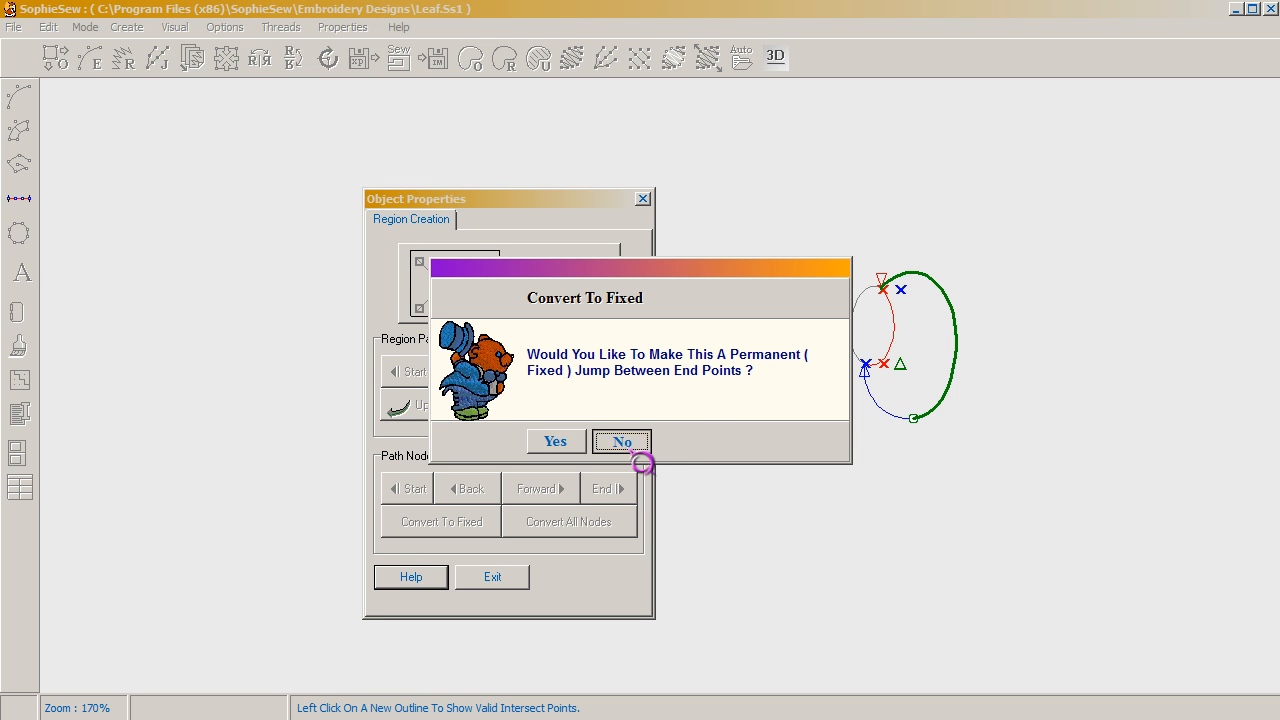
click(624, 441)
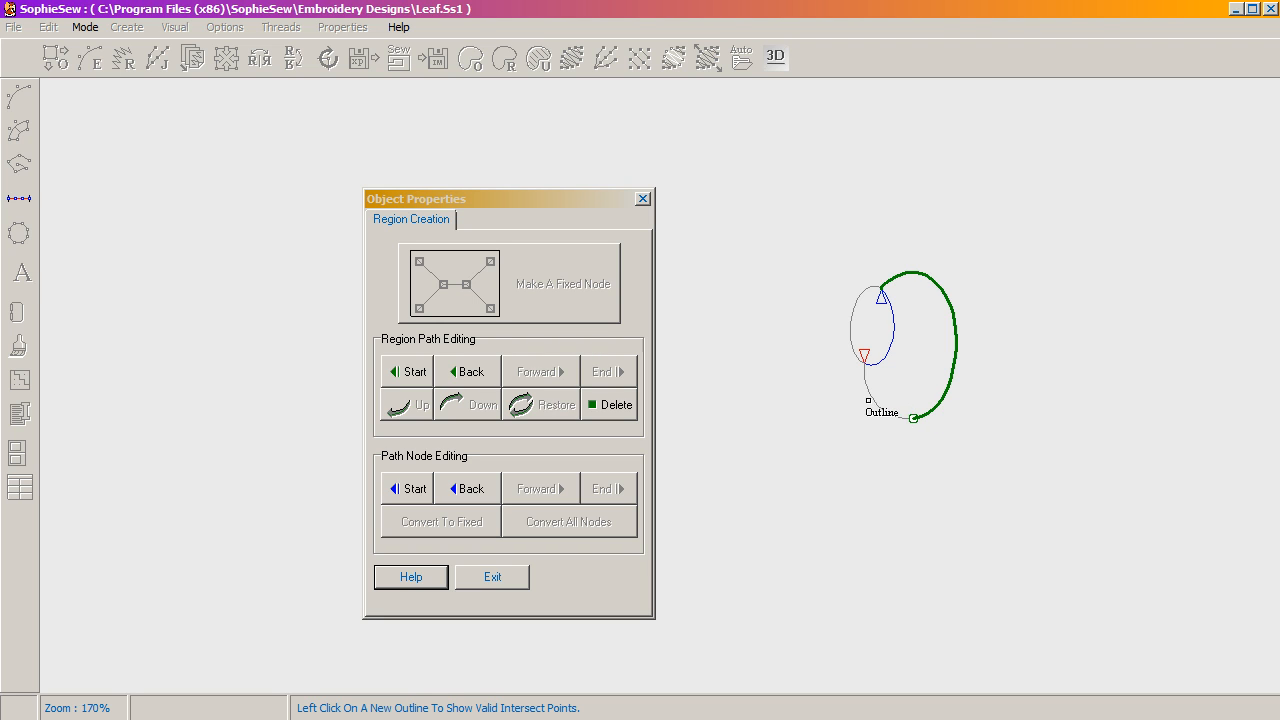
Join the region path back to the large outline at the lower intersection without a fixed jump, and finish the region.
click(870, 395)
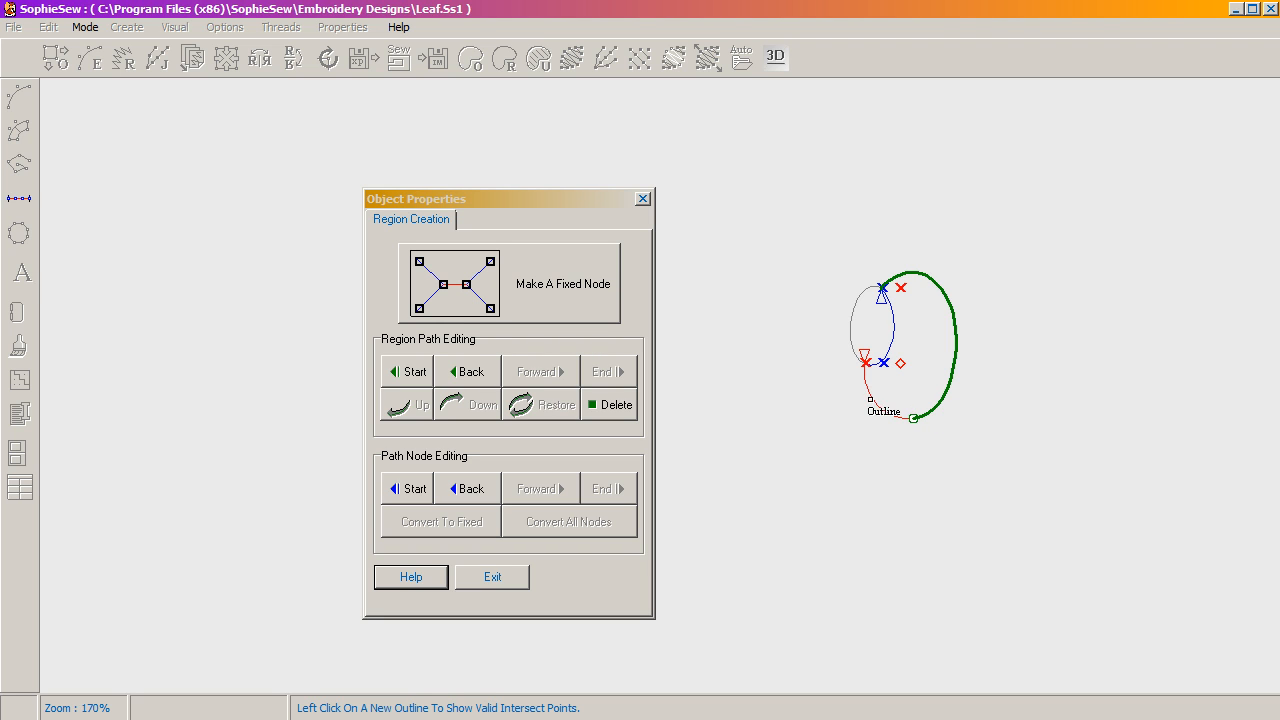
click(884, 370)
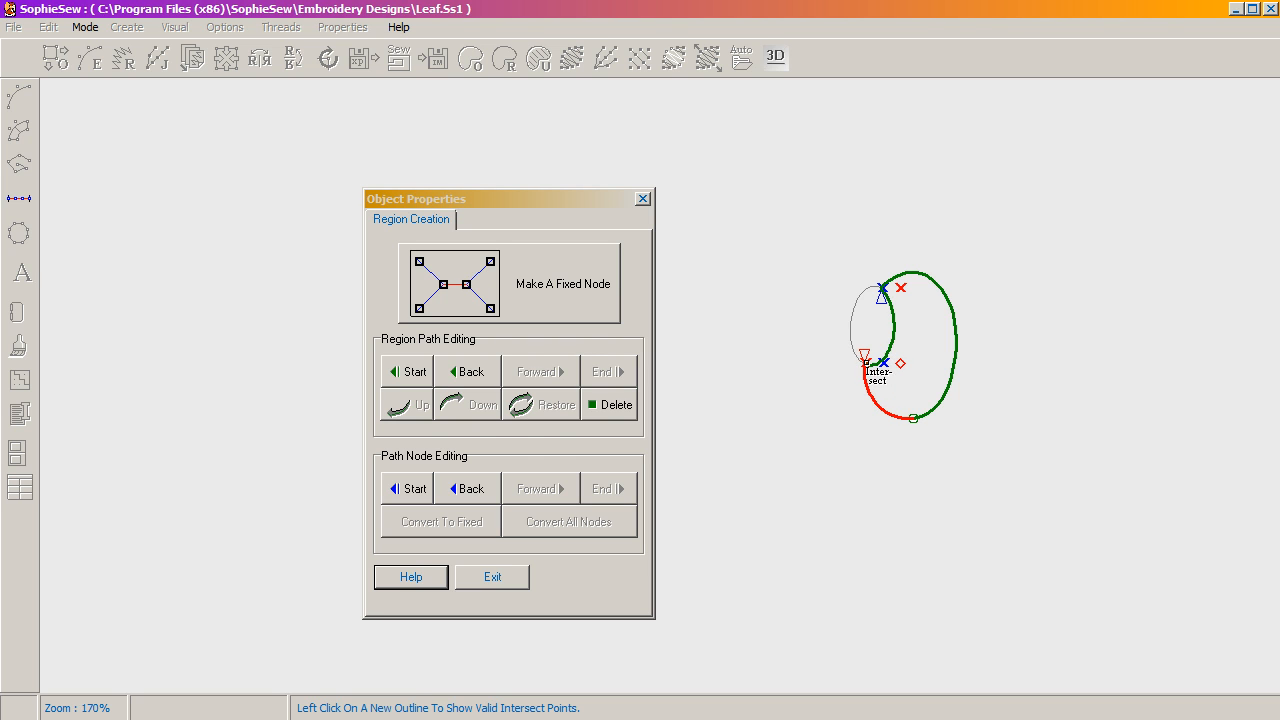
click(866, 365)
click(628, 441)
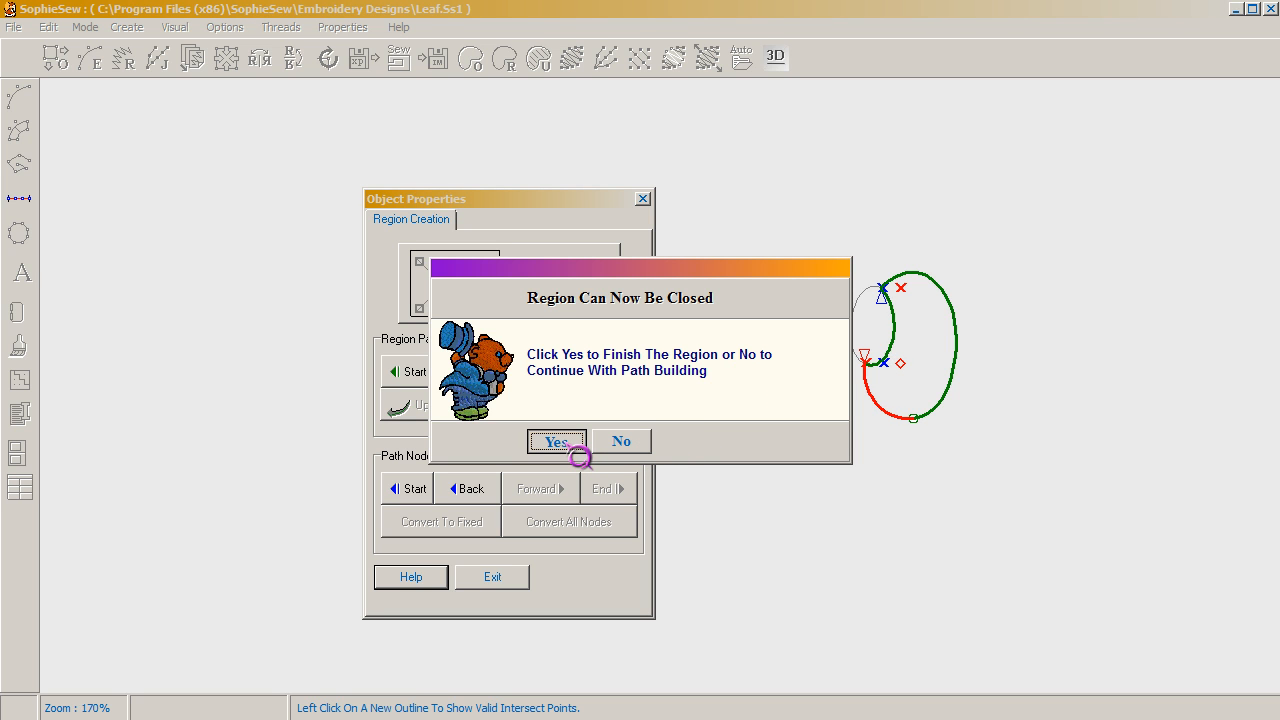
click(576, 447)
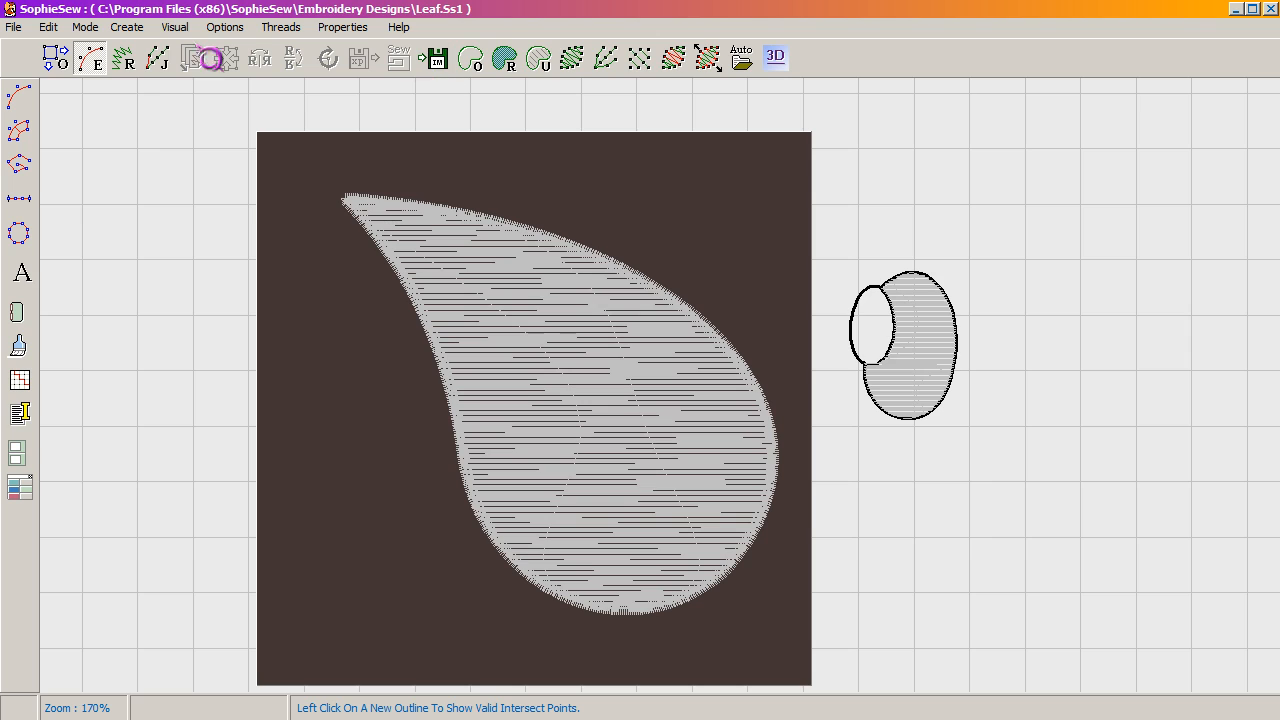
Start a second region on the small oval's outer outline, anchored on its lower outer side, and join it to the inner outline at their lower intersection.
click(125, 62)
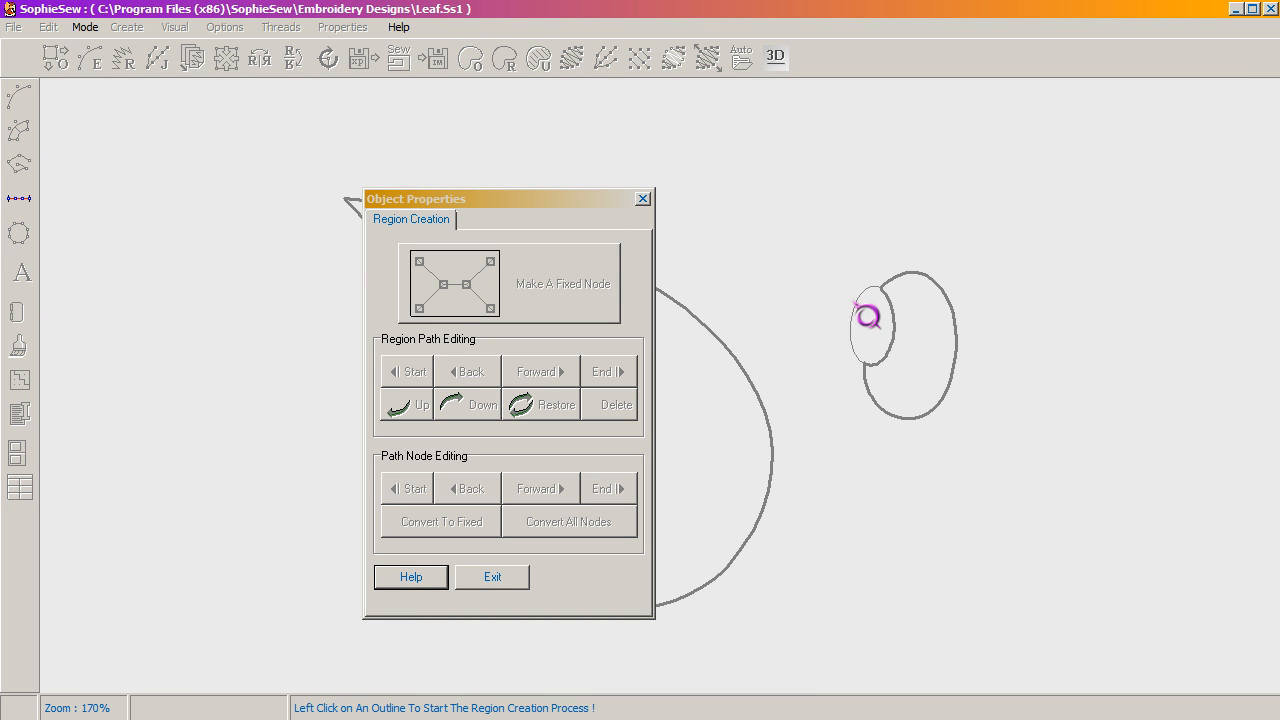
click(853, 350)
click(852, 347)
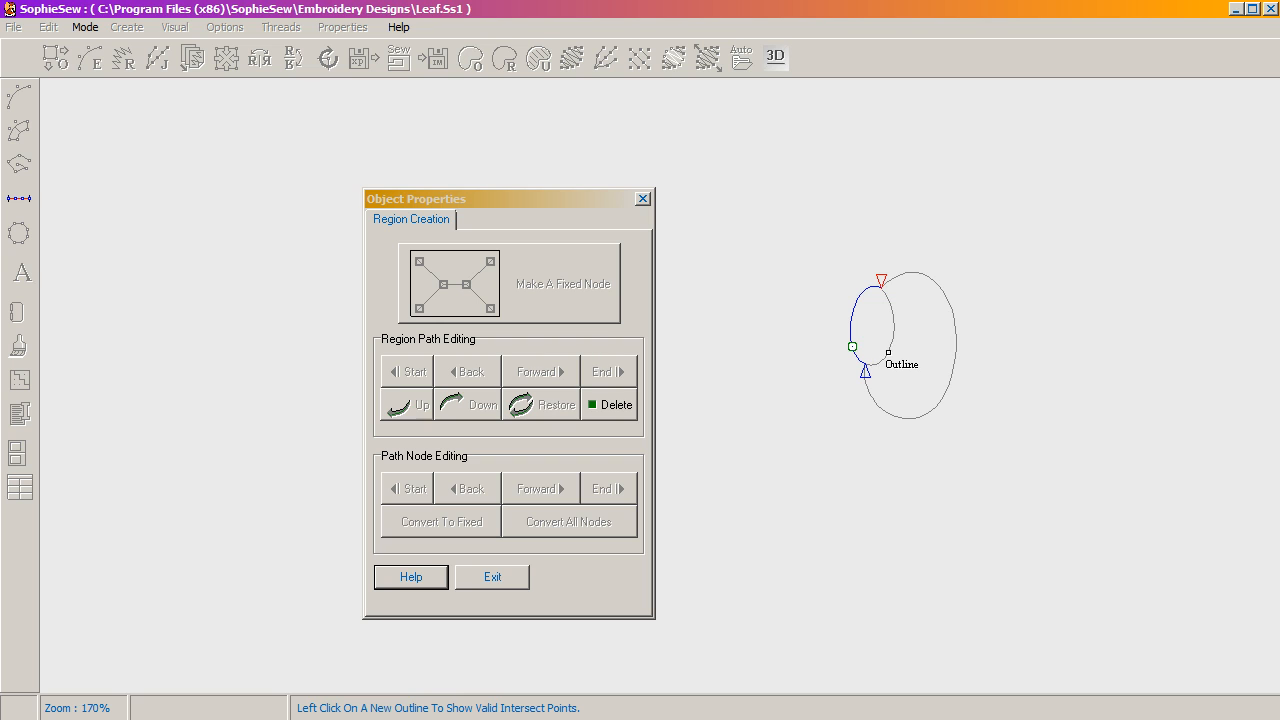
click(888, 352)
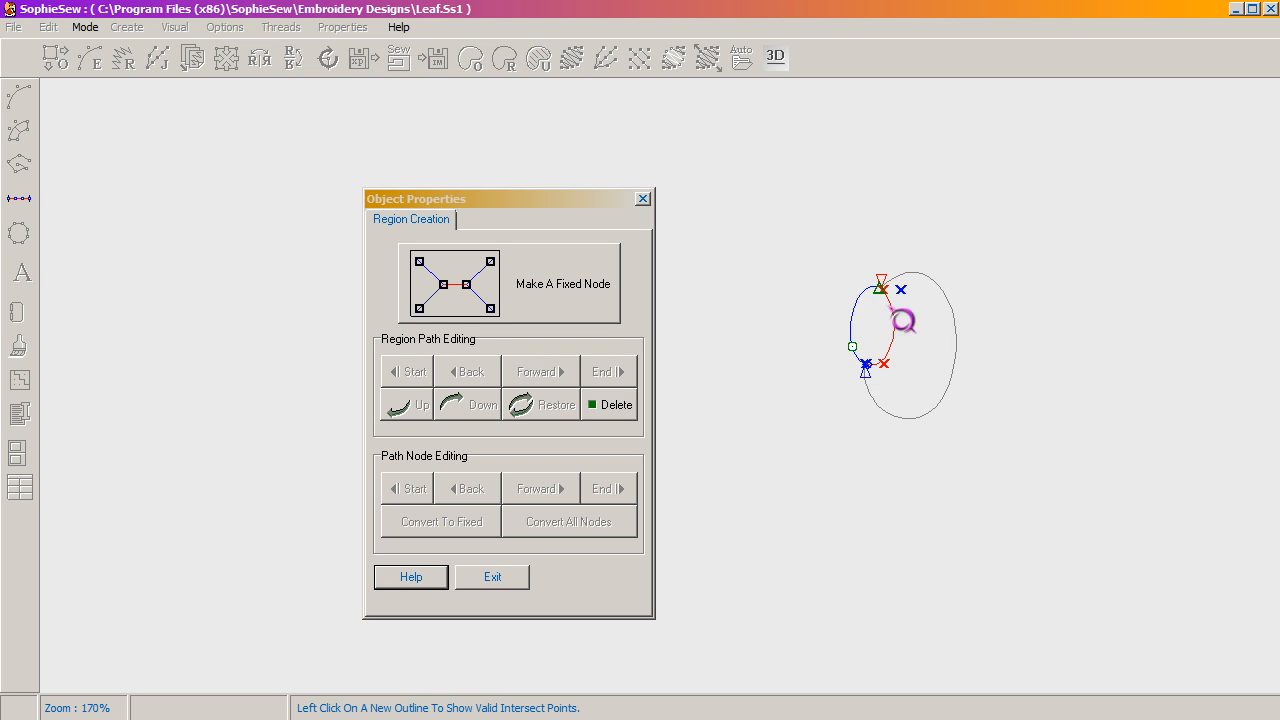
click(866, 365)
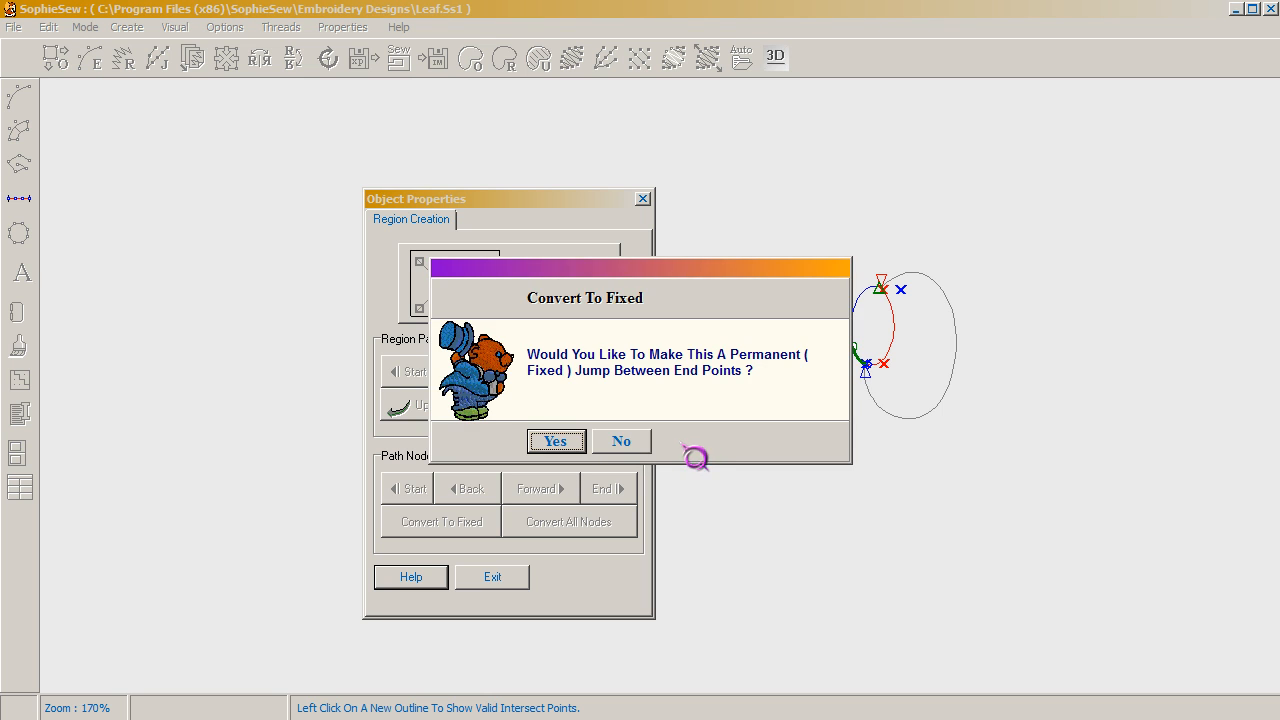
key(Return)
Return the second region's path to the oval's outer outline at the upper intersection and finish the region.
click(852, 316)
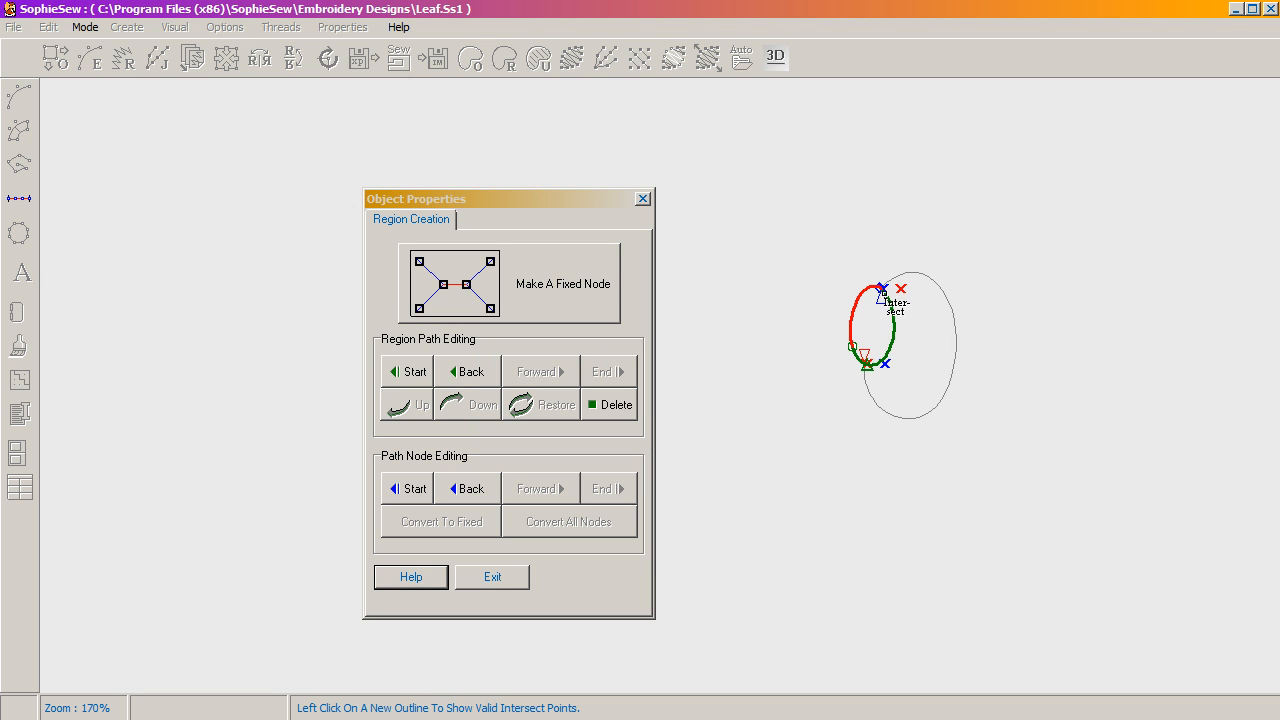
click(882, 292)
click(645, 440)
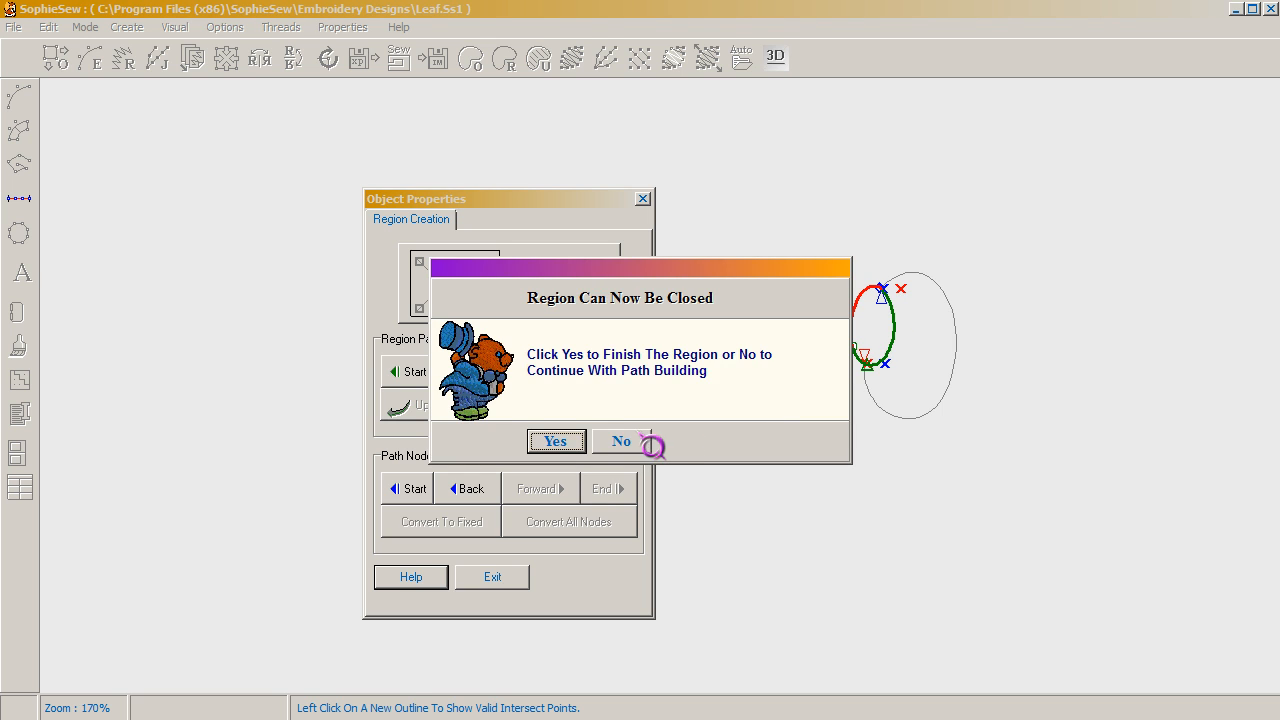
click(557, 443)
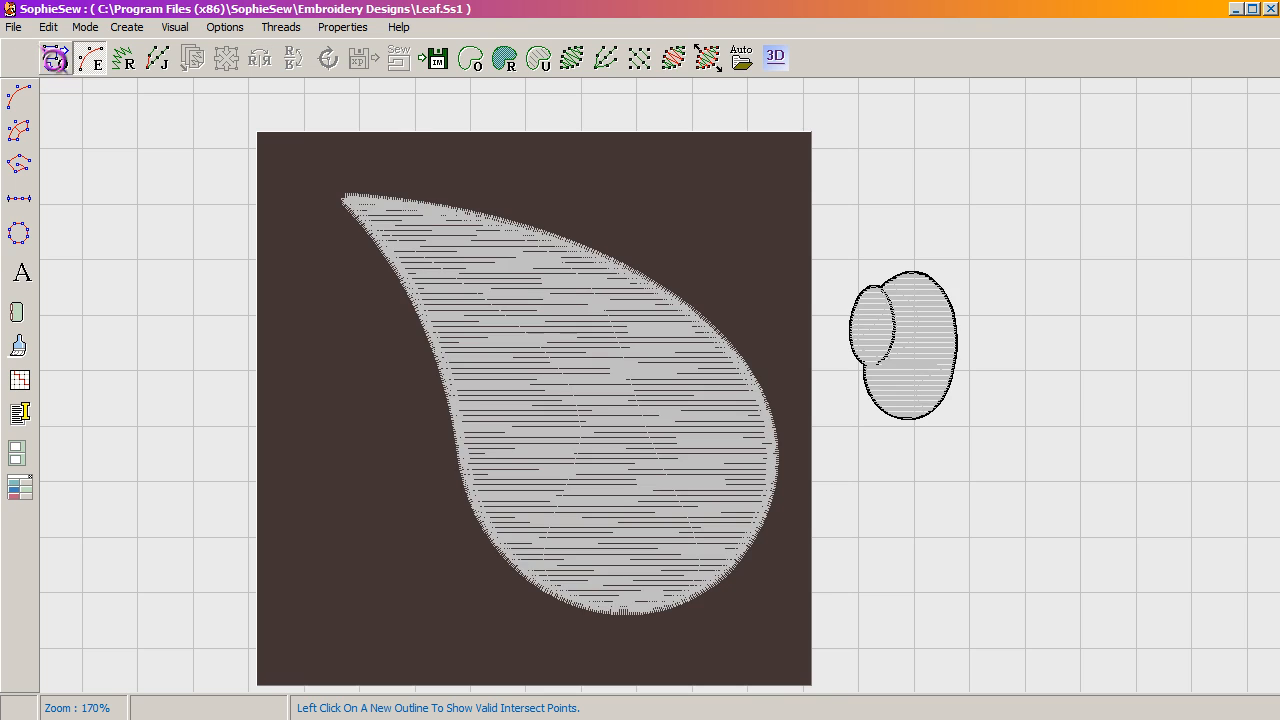
Set the larger region's stitch color to 1058 Brown, Medium from the Madeira - Rayon catalog in its object properties.
click(56, 58)
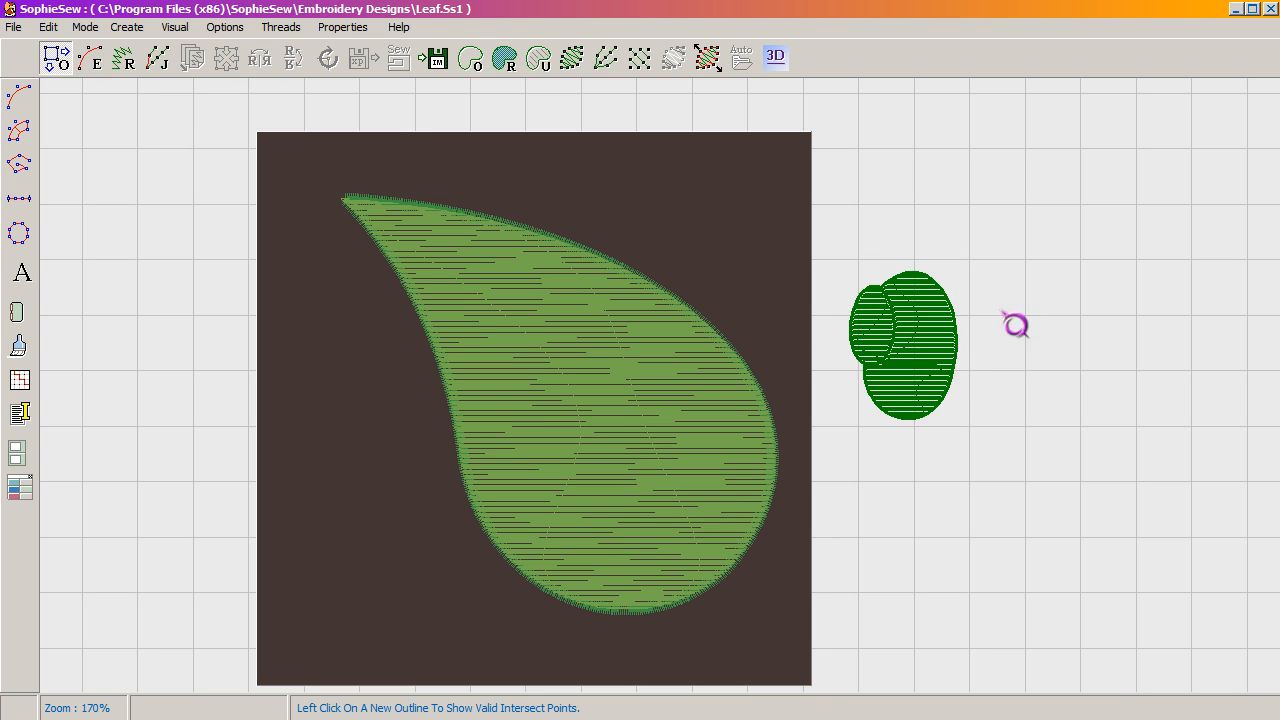
right_click(924, 330)
click(962, 346)
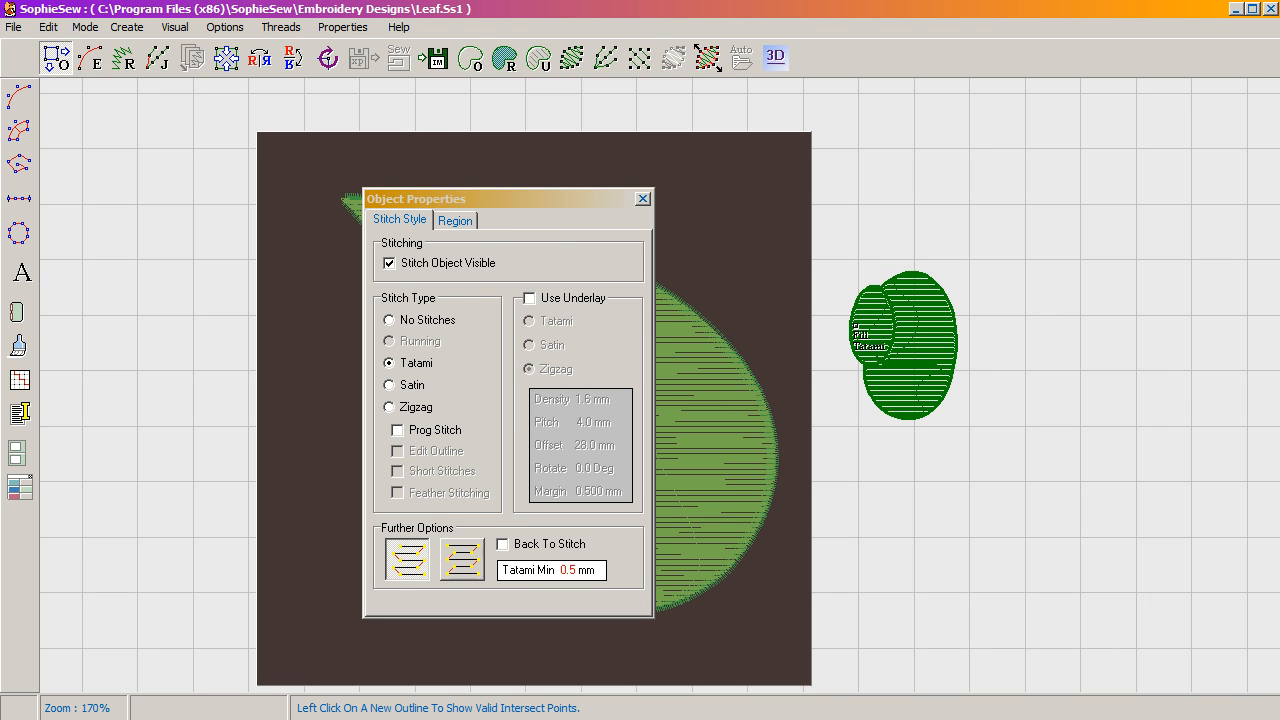
click(456, 221)
click(626, 348)
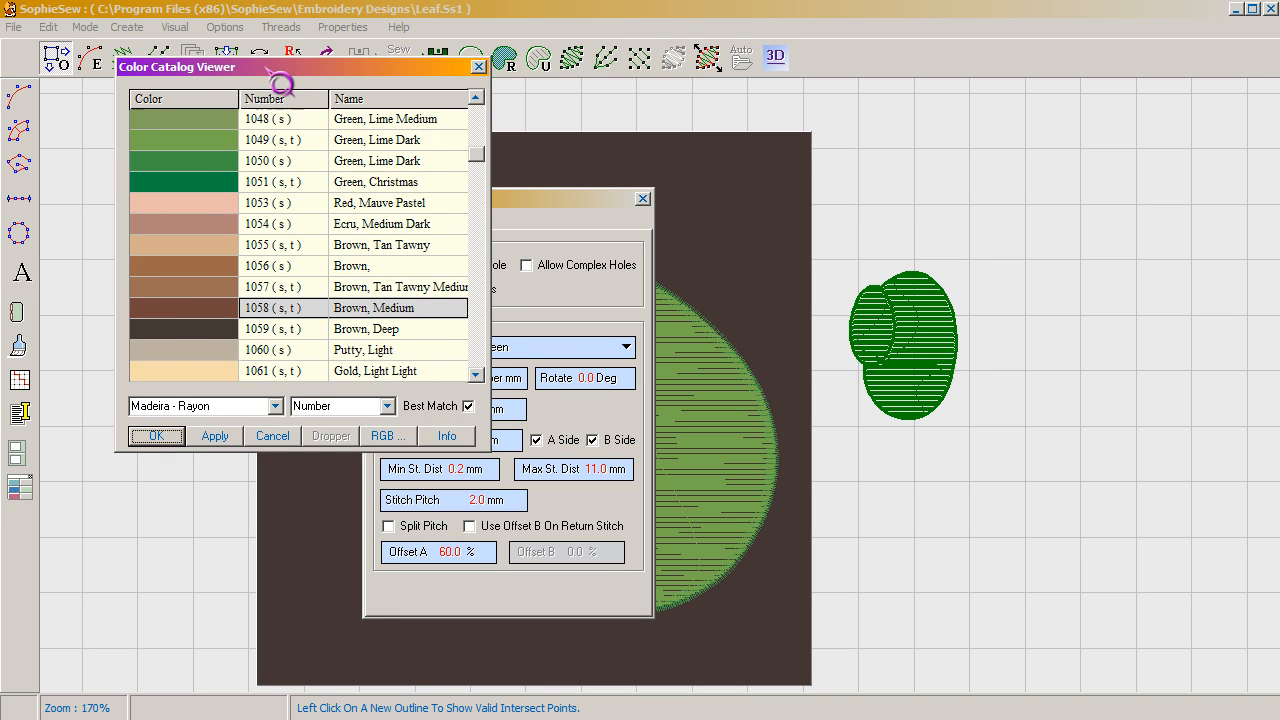
click(158, 437)
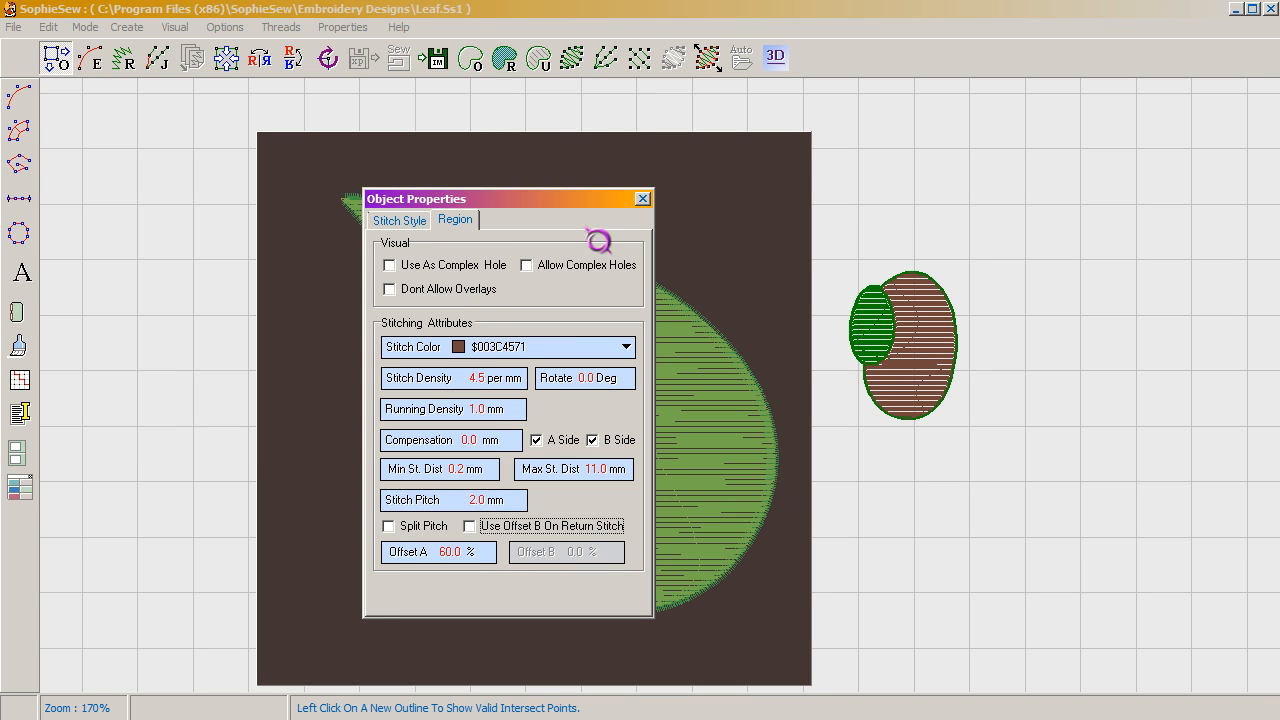
click(643, 199)
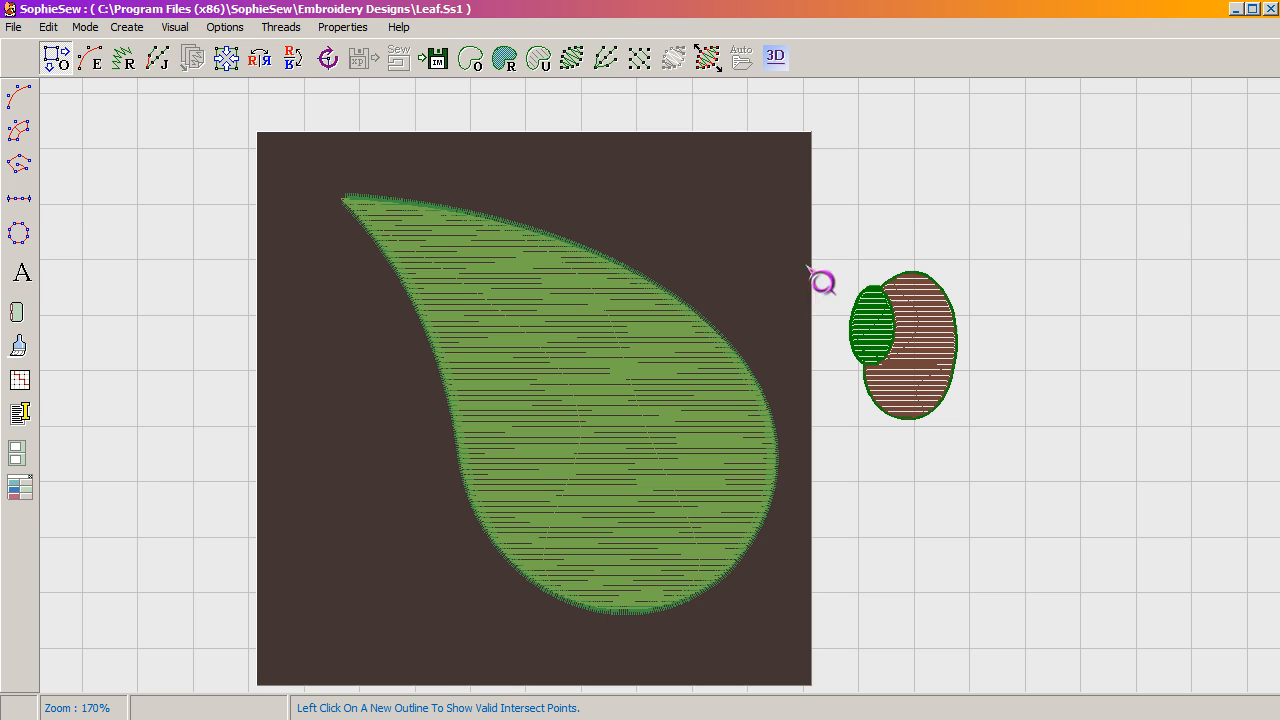
Change the large outline's stitch type to Zigzag in its object properties and deselect the outline.
click(908, 274)
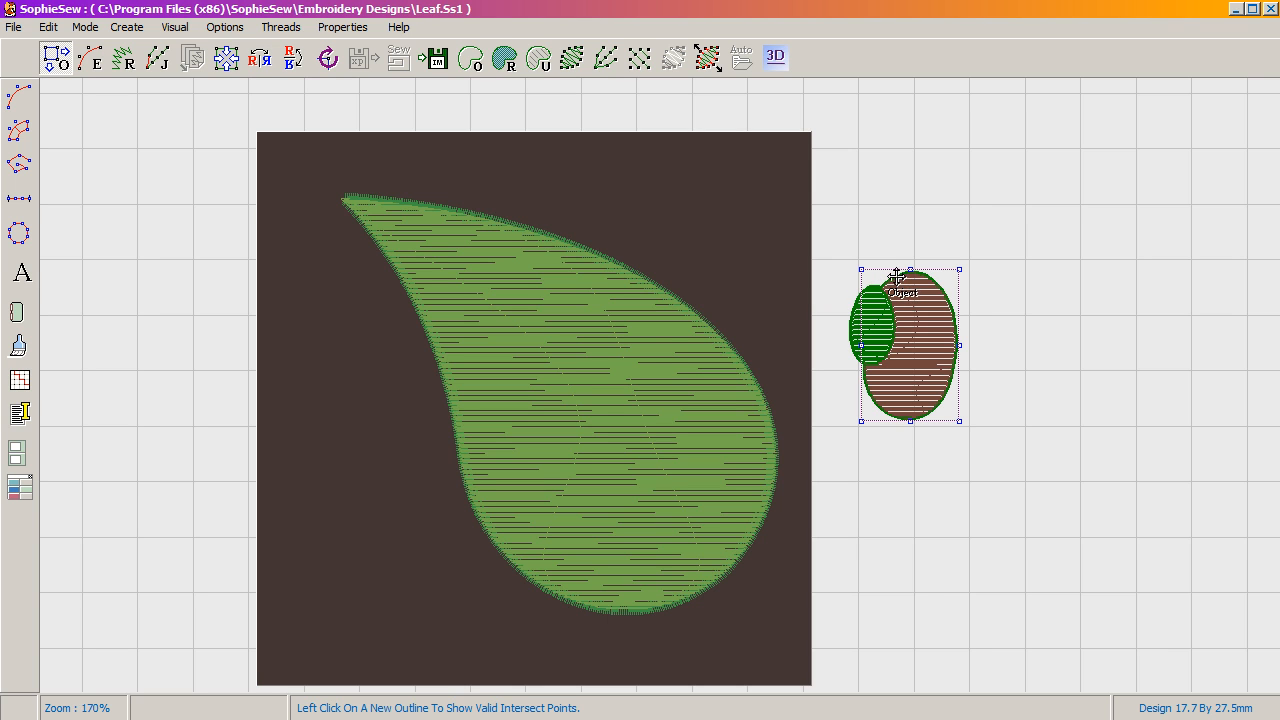
right_click(897, 277)
click(918, 289)
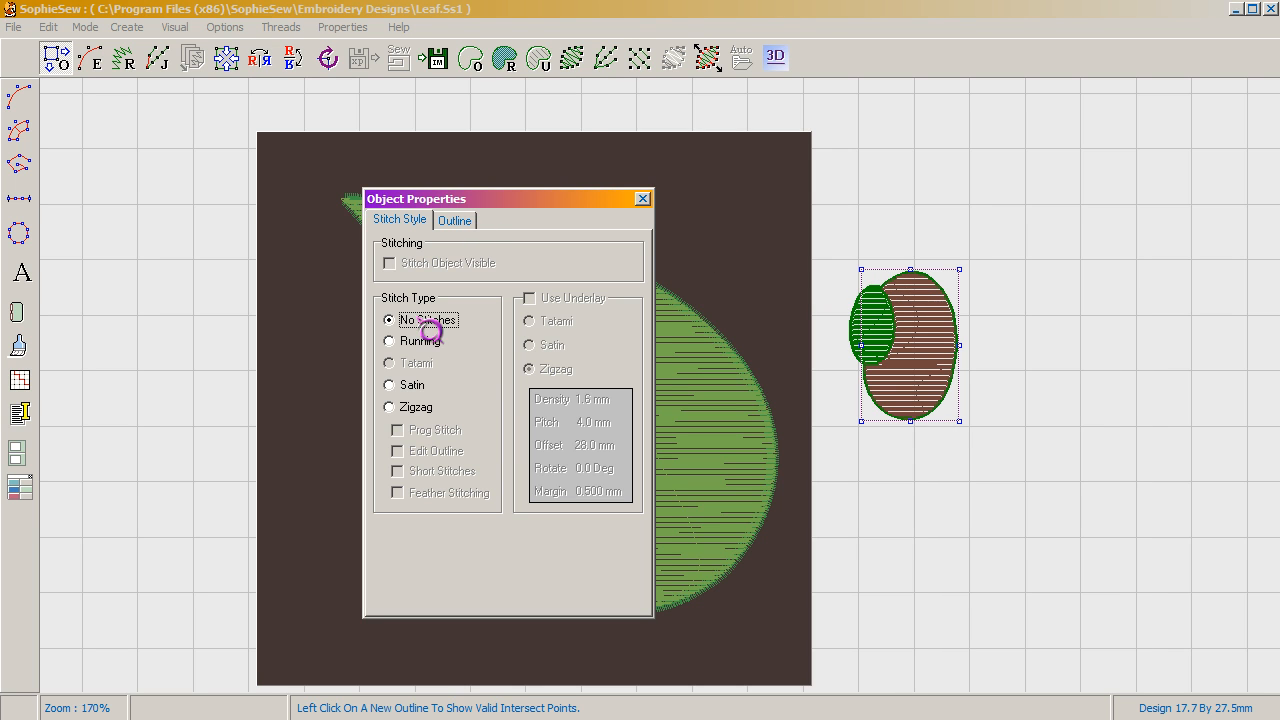
click(393, 408)
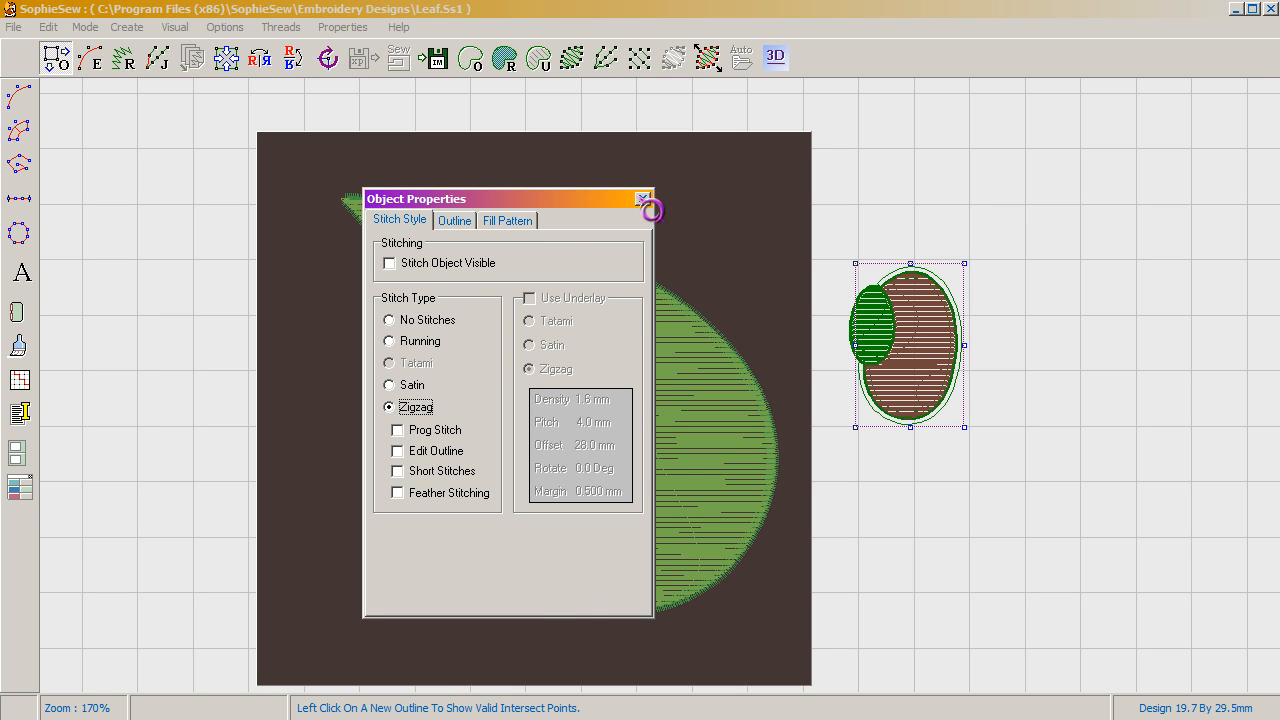
click(642, 198)
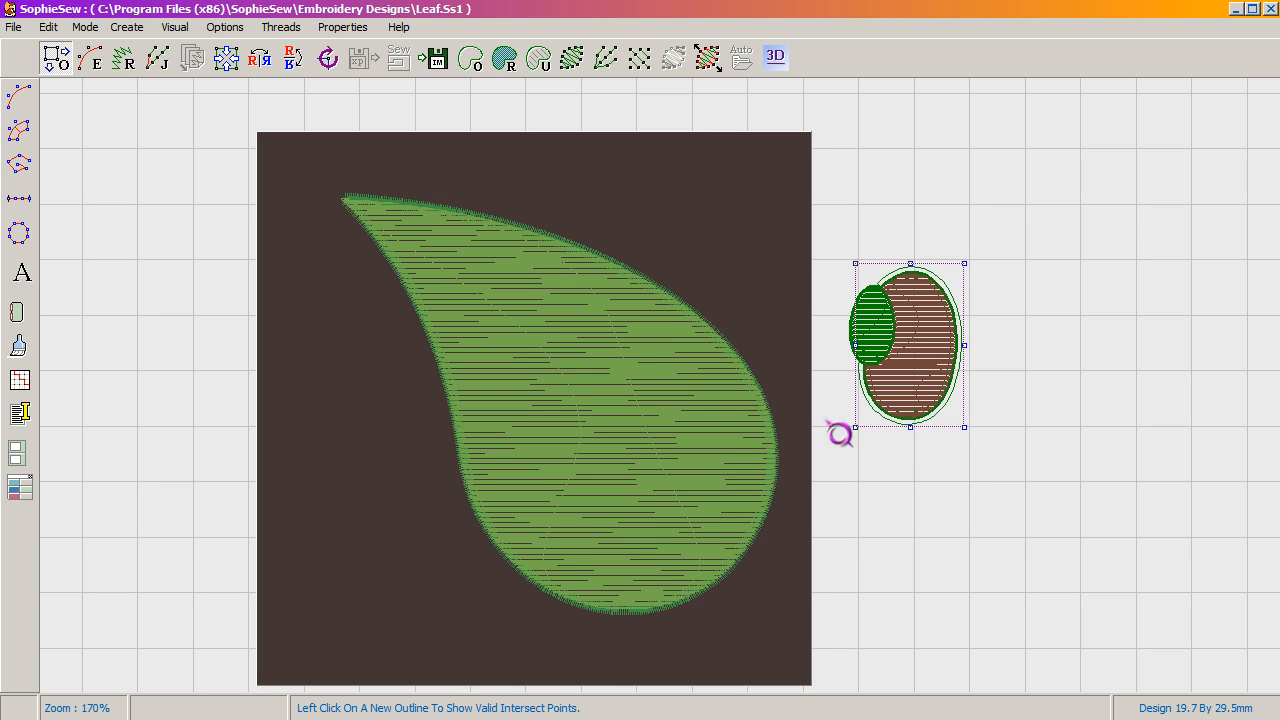
click(1008, 262)
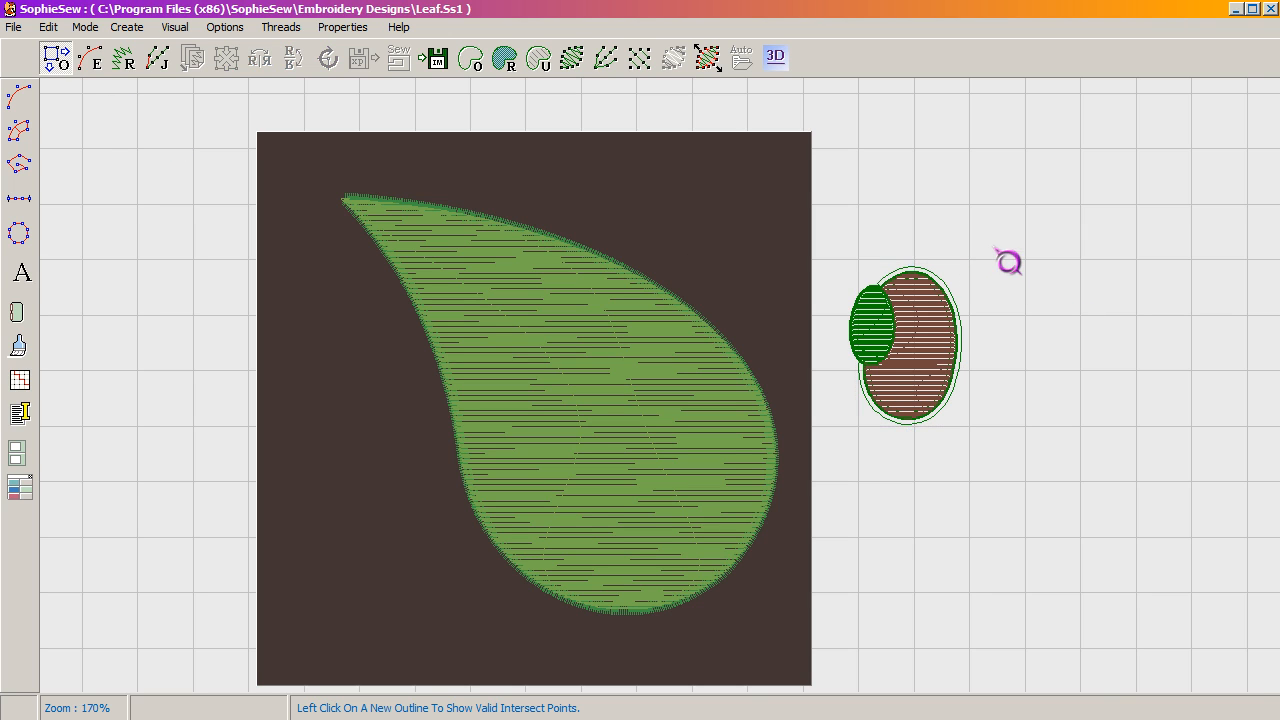
Select all the practice outlines and regions beside the leaf and delete them.
drag(831, 231, 1037, 509)
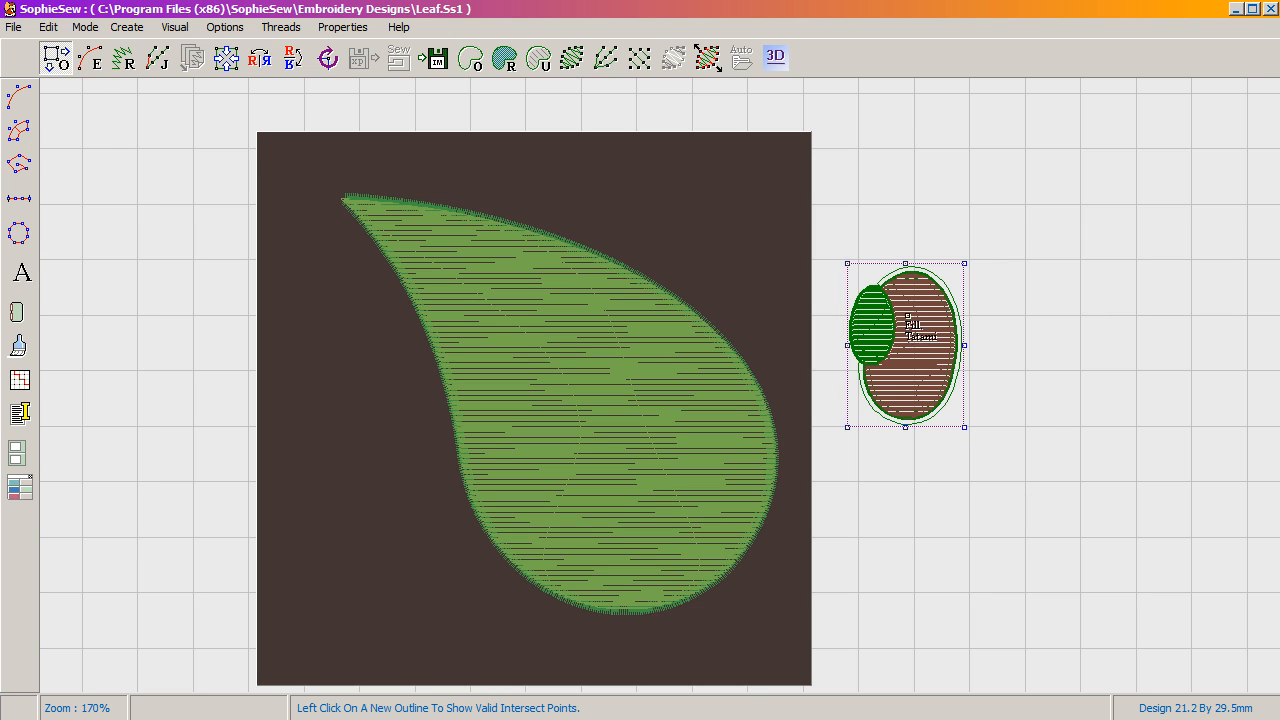
key(Delete)
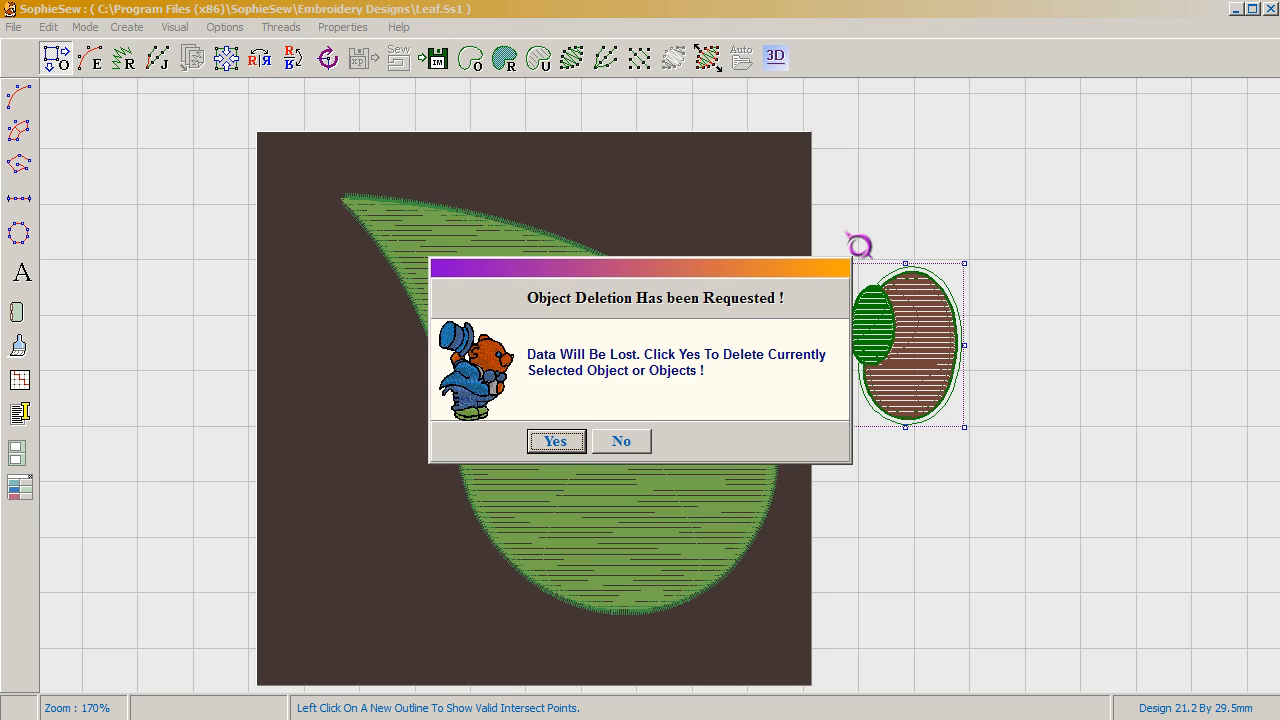
click(560, 445)
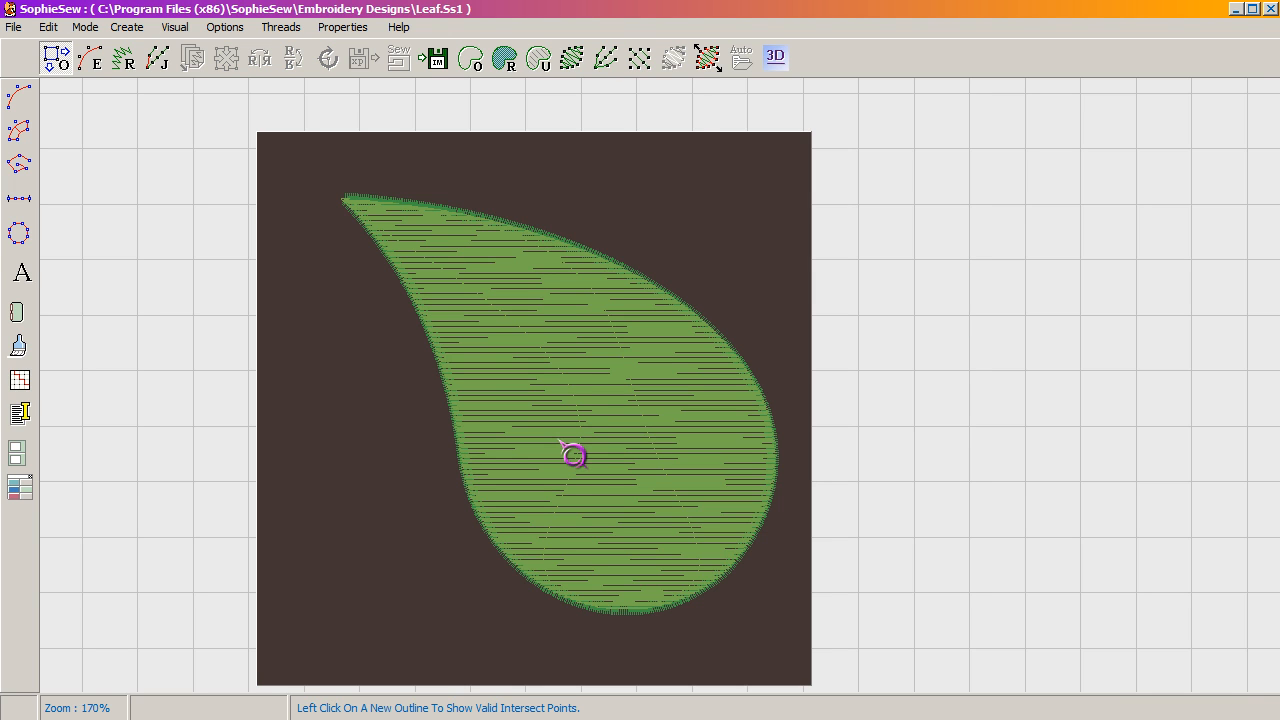
Start a curved column, and switch to Leaf Tut.psd in Photoshop to examine the reference leaf's veins and stem.
click(19, 140)
click(19, 132)
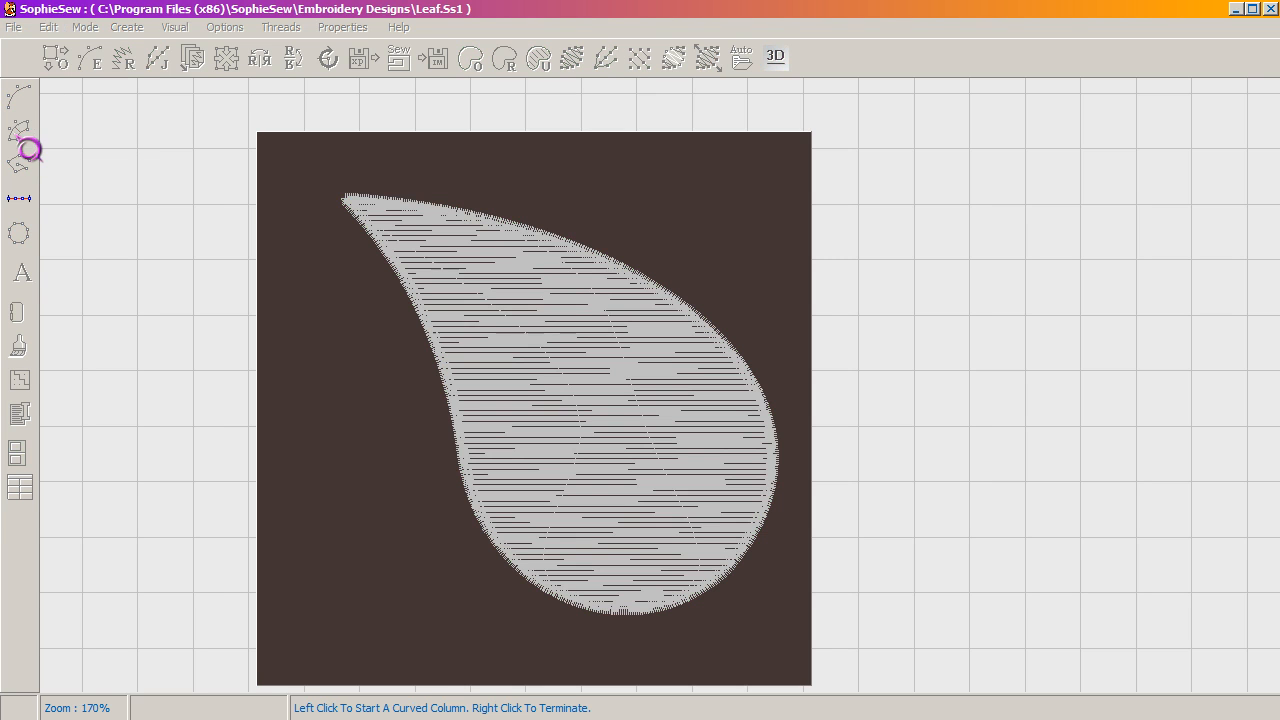
key(alt+Tab)
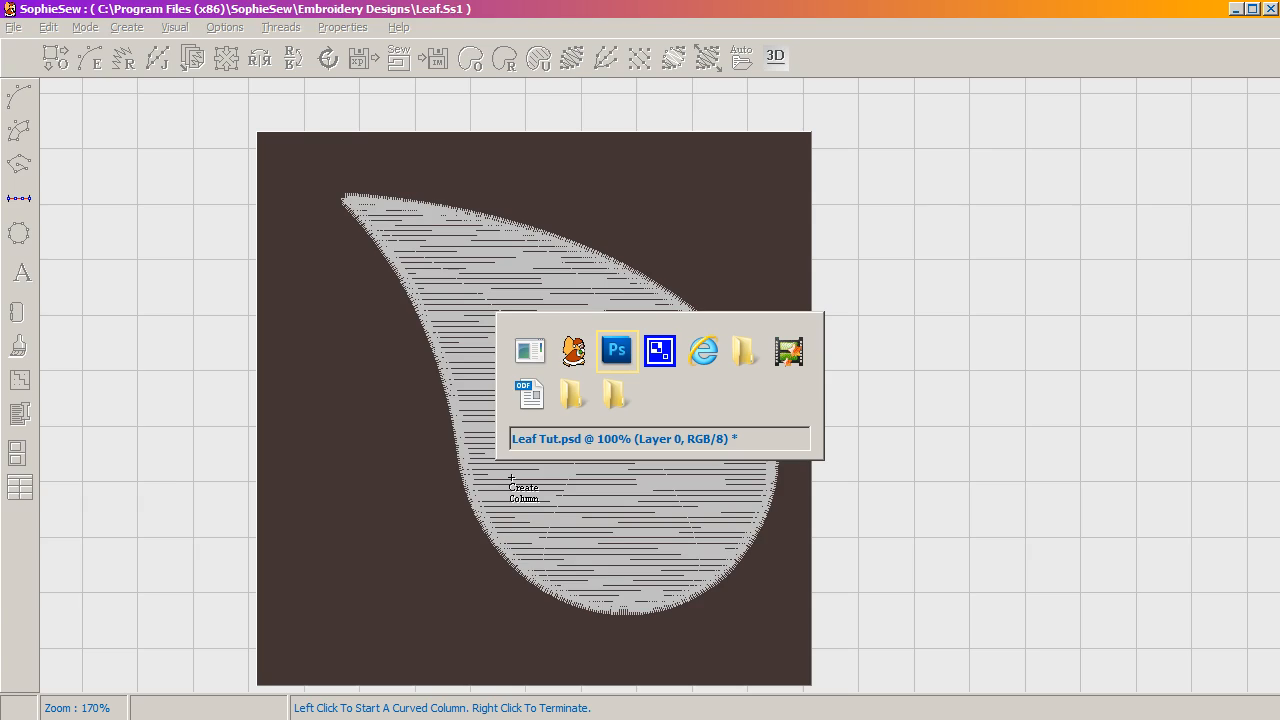
key(alt+Tab)
key(alt+Tab)
key(alt+Tab)
key(alt+Tab)
key(alt+Tab)
key(alt+Tab)
key(alt+Tab)
key(alt+Tab)
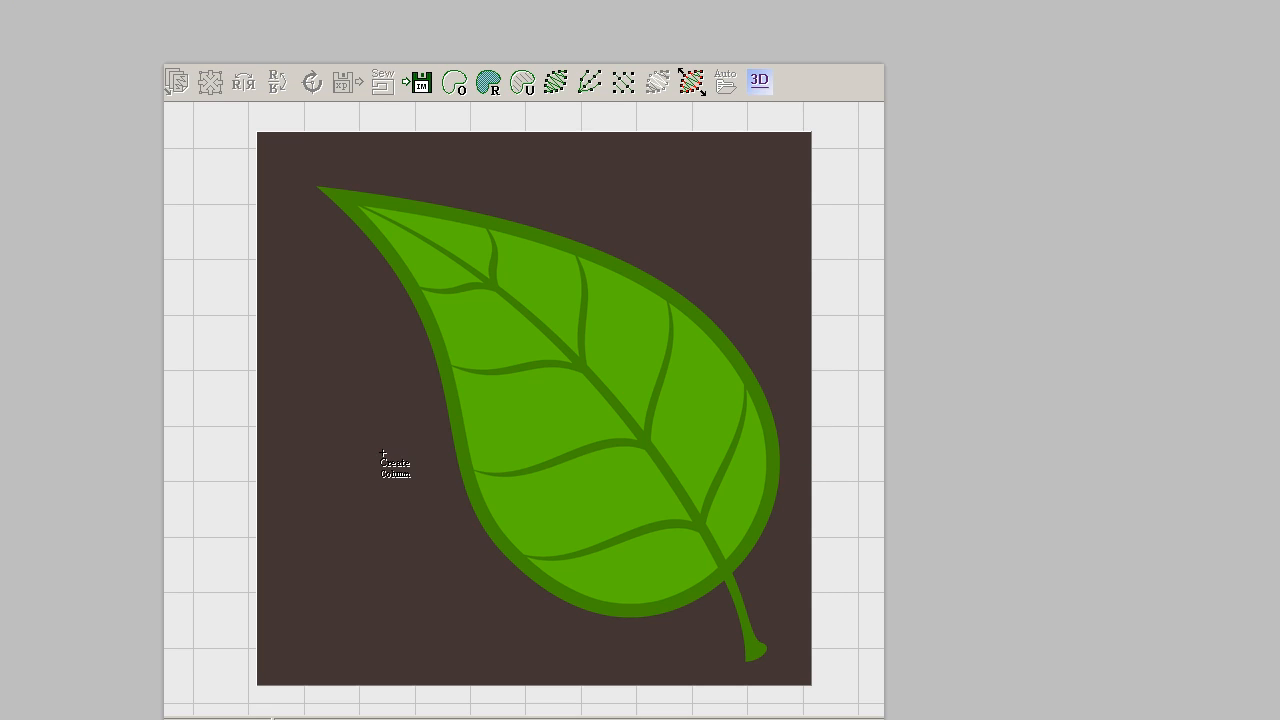
Begin the central vein's curved column at the leaf tip and place two curve control points along the vein, using the Photoshop reference.
key(alt+Tab)
key(alt+Tab)
key(alt+Tab)
key(alt+Tab)
key(alt+Tab)
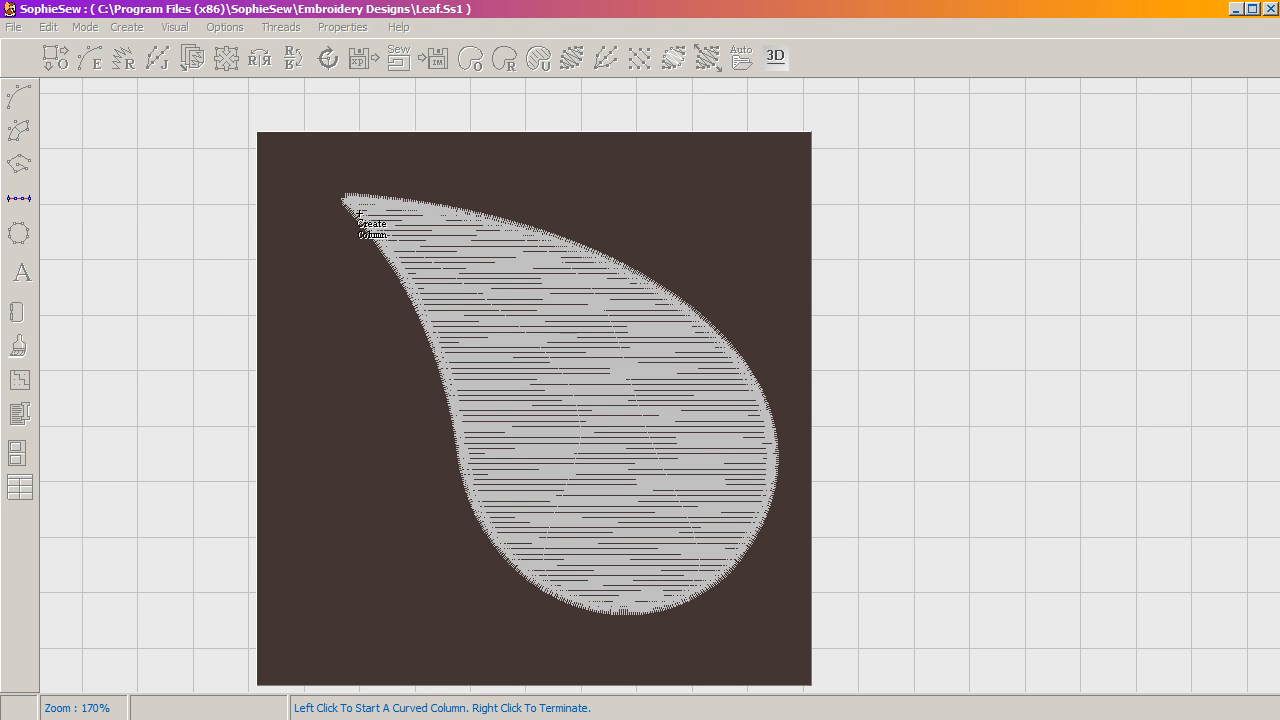
click(348, 202)
click(363, 347)
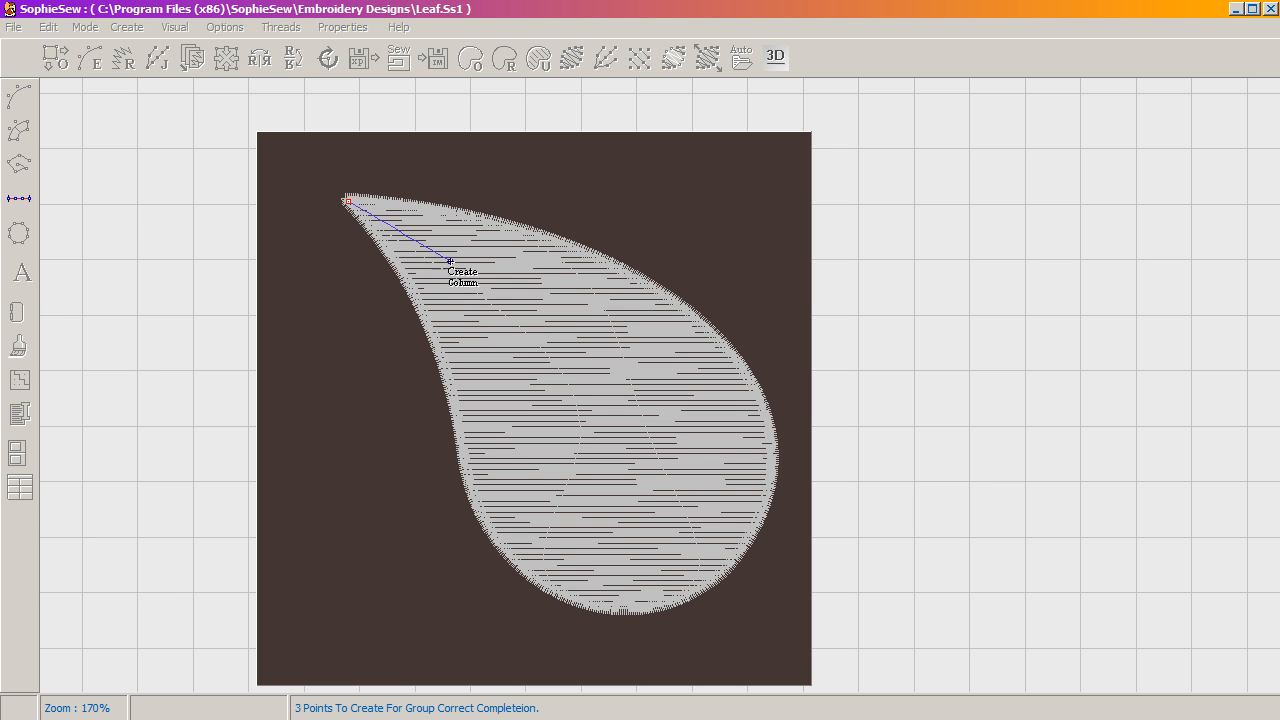
click(450, 255)
click(515, 323)
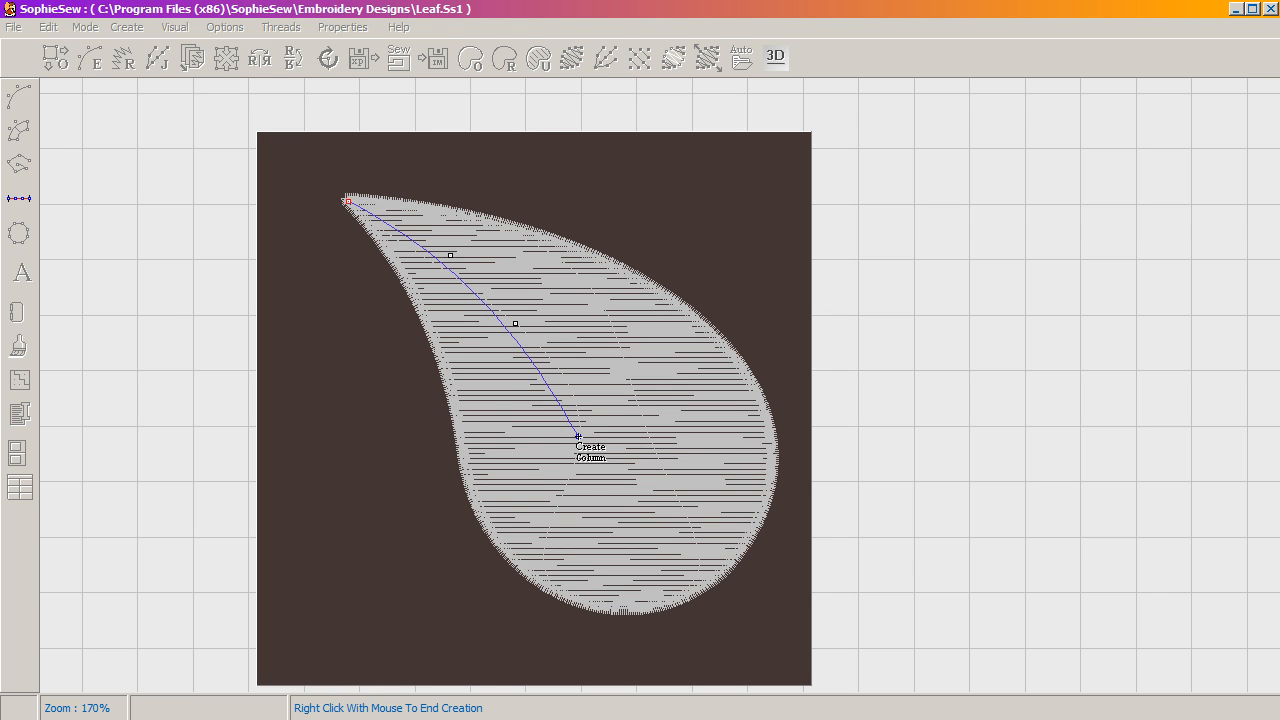
Extend the column's first side to the stem, continue it with a short segment to the stem's base, and end that side.
key(alt+Tab)
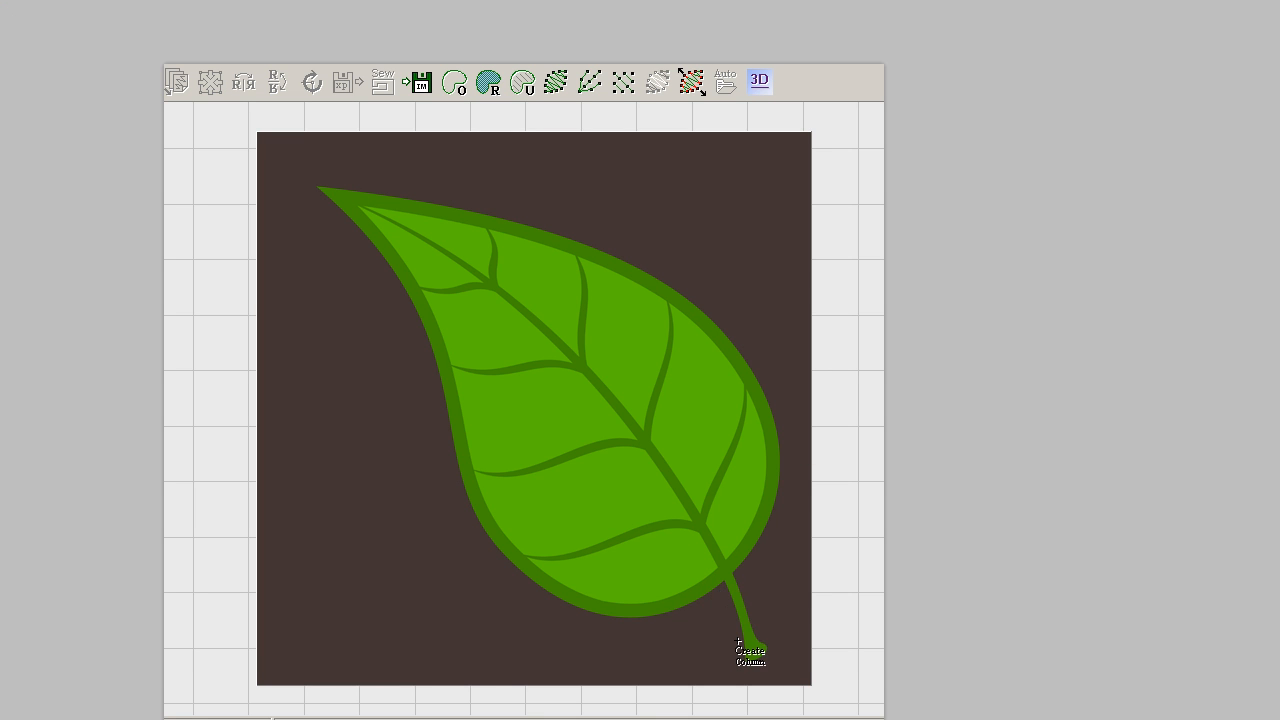
key(alt+Tab)
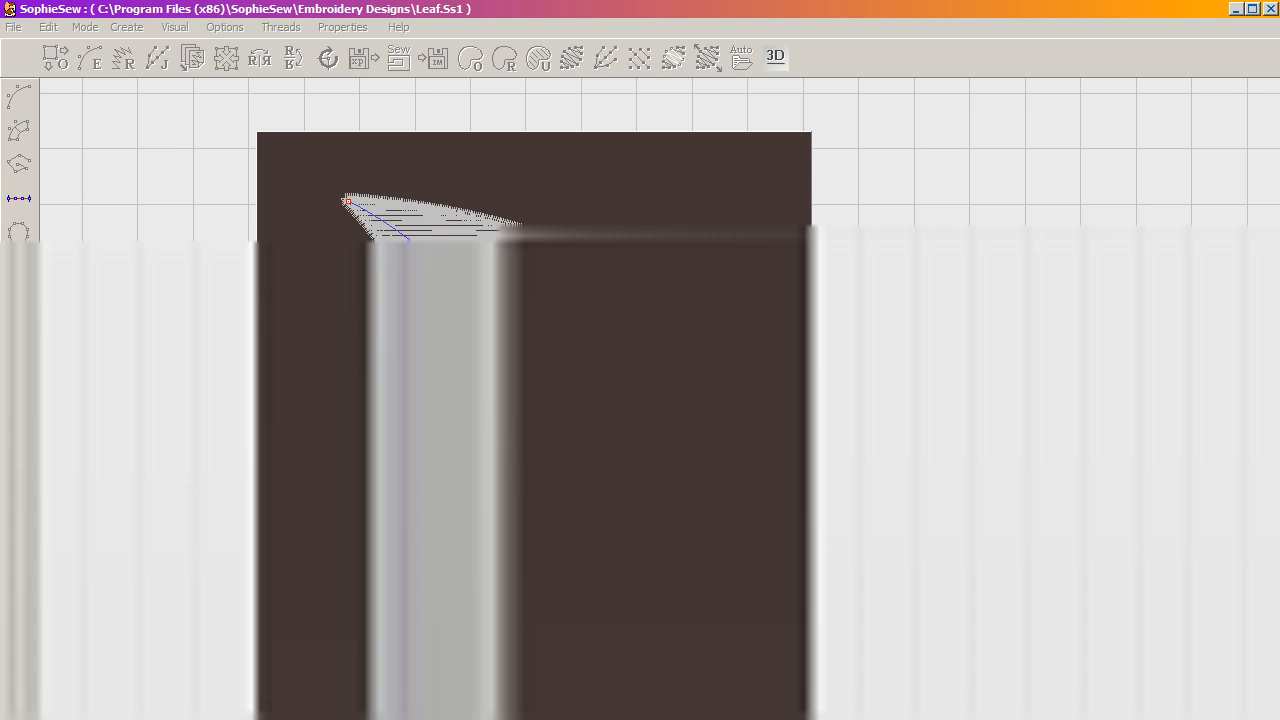
key(alt+Tab)
key(alt+Tab)
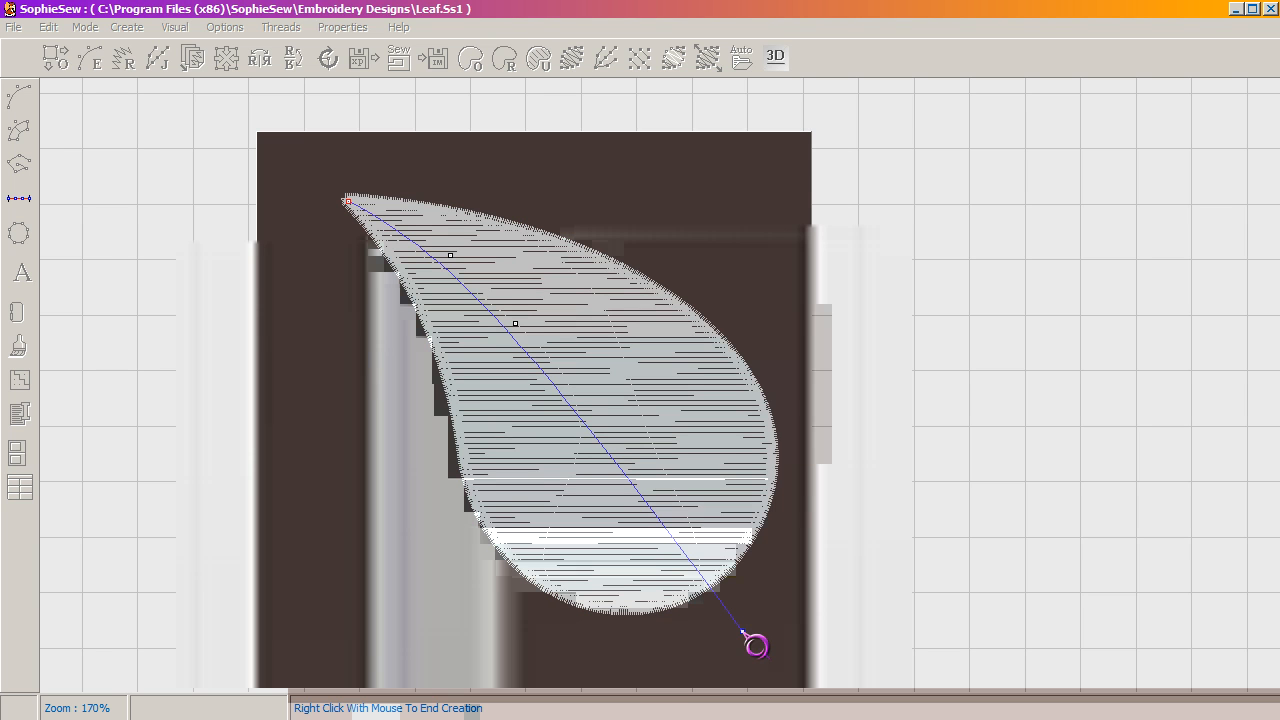
key(alt+Tab)
key(alt+Tab)
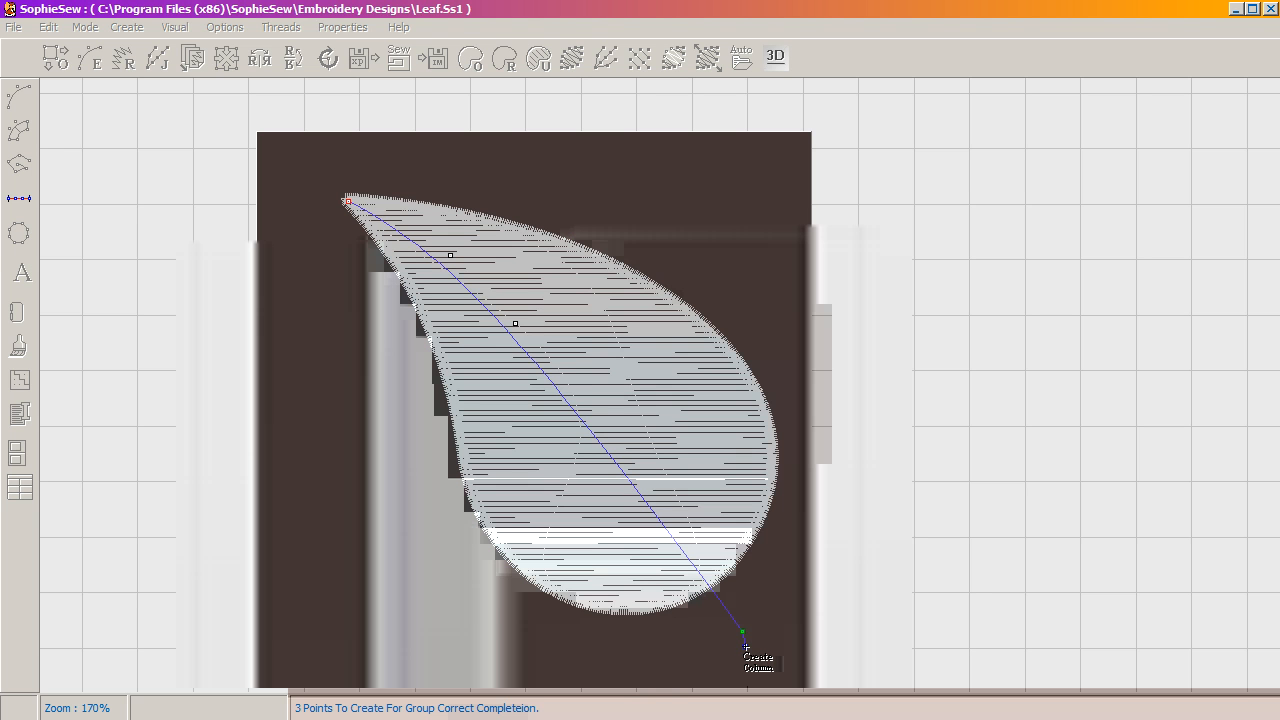
key(alt+Tab)
key(alt+Tab)
click(747, 657)
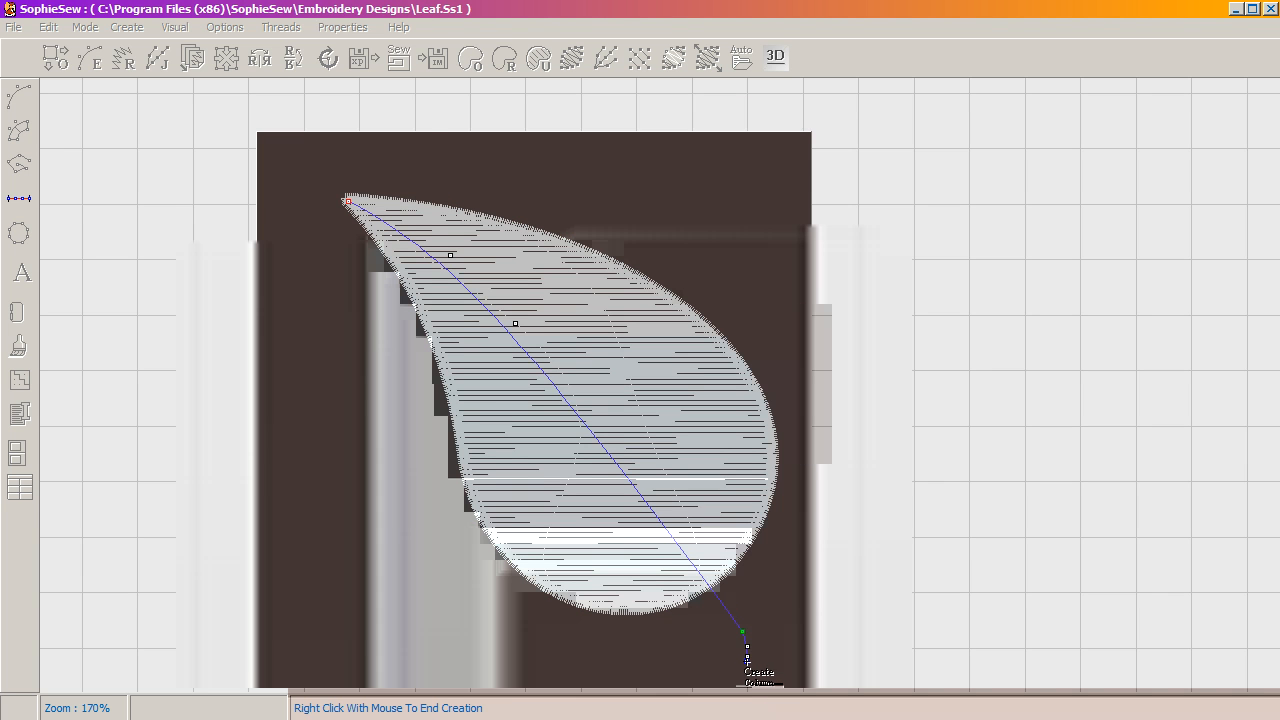
right_click(746, 662)
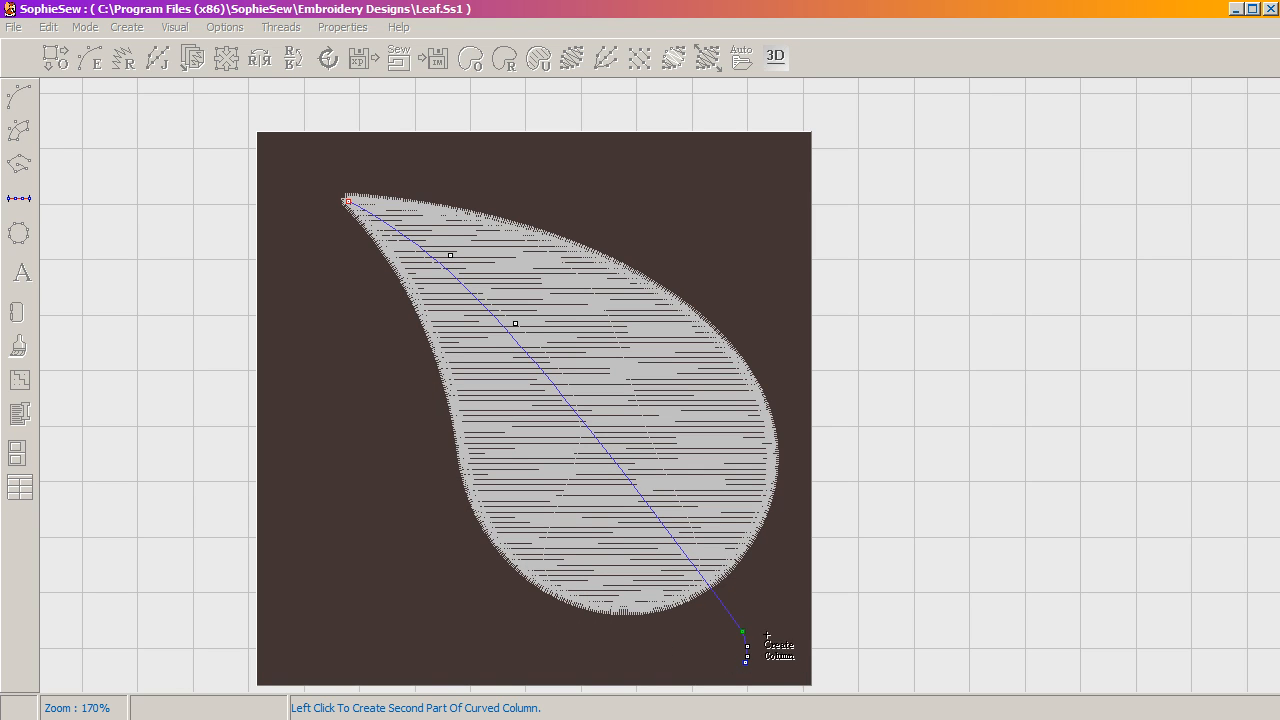
Start the column's second side at the stem's base and curve it around the flared end to the narrow part of the stem.
key(alt+Tab)
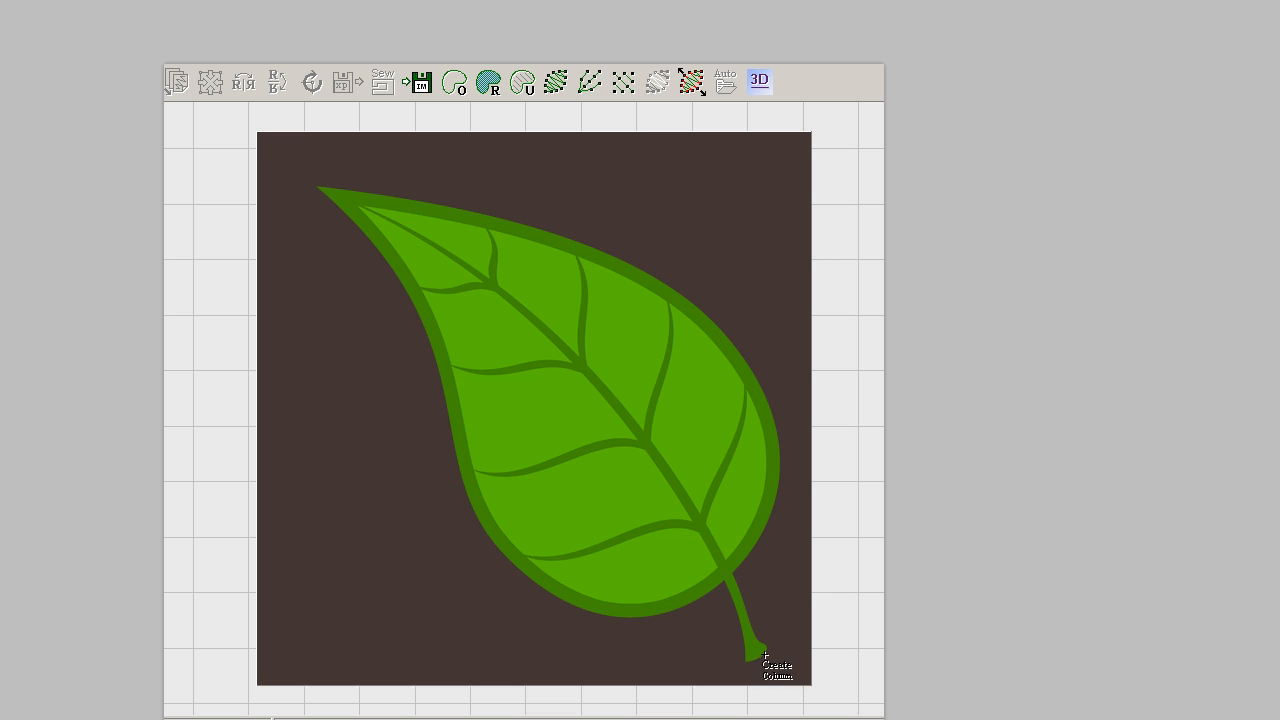
key(alt+Tab)
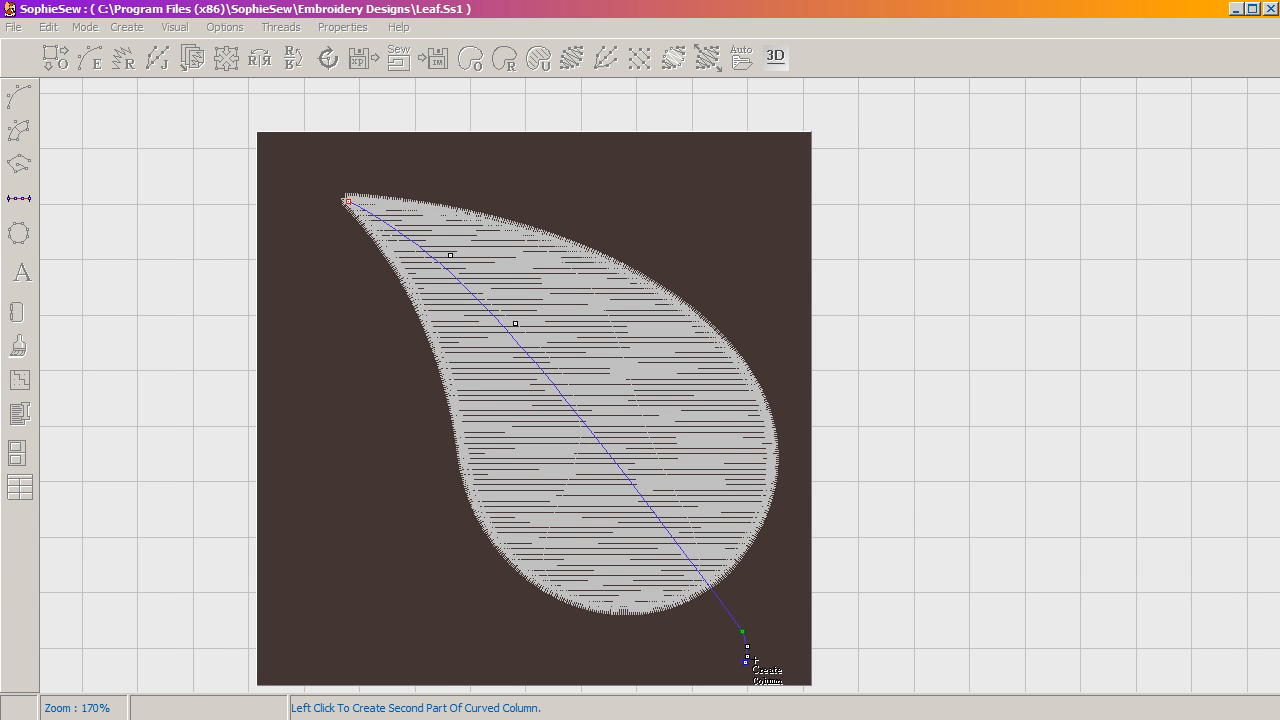
click(754, 662)
key(alt+Tab)
key(alt+Tab)
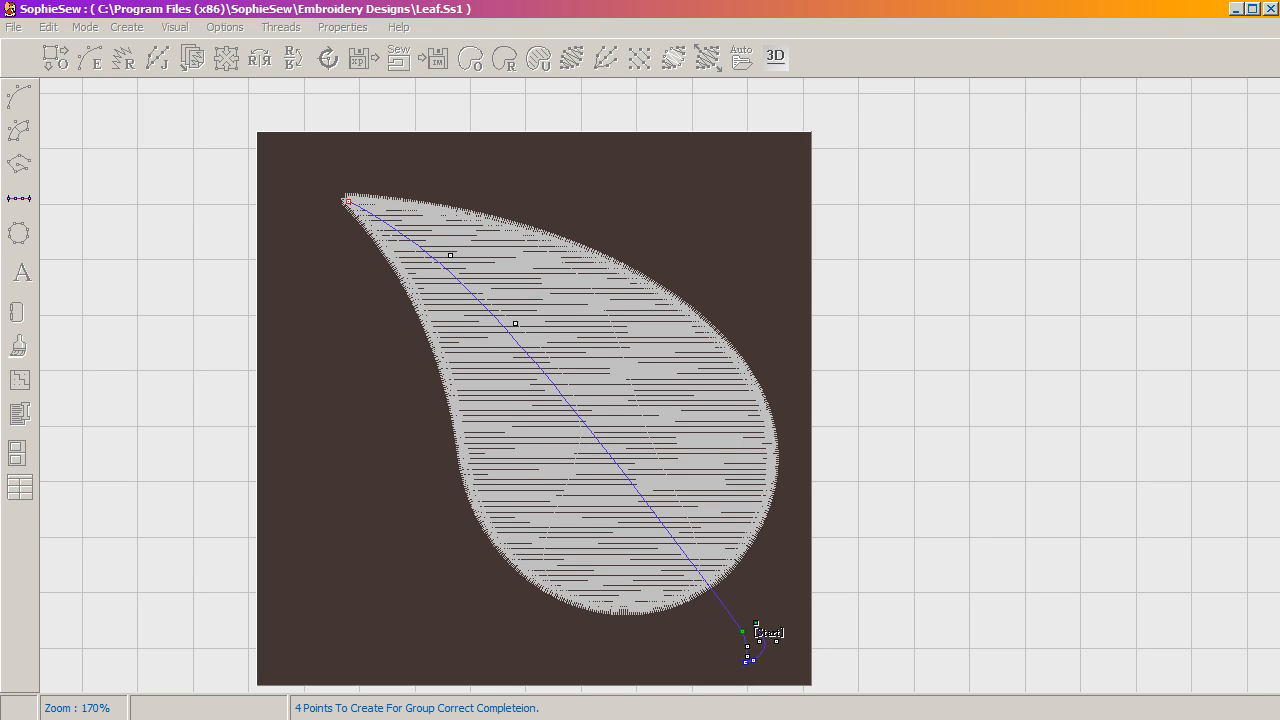
click(755, 623)
Curve the second side from the stem back along the central vein to the leaf tip and complete the column.
key(alt+Tab)
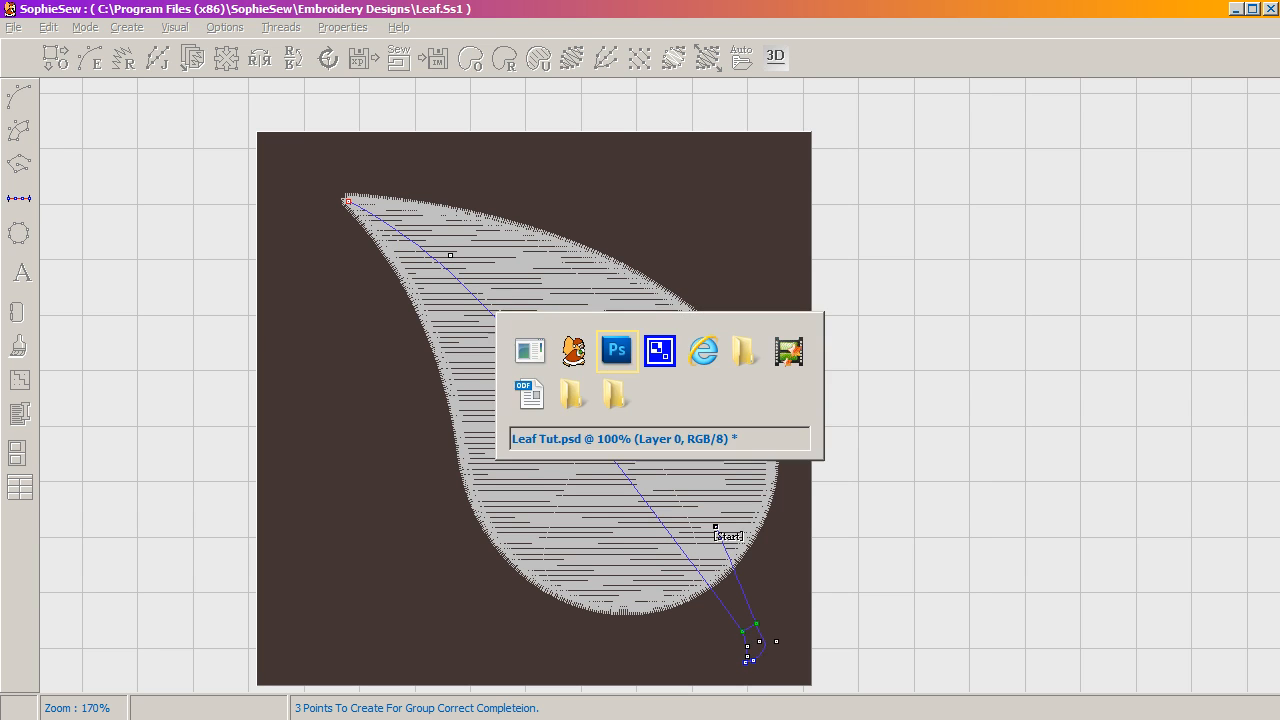
key(alt+Tab)
click(697, 480)
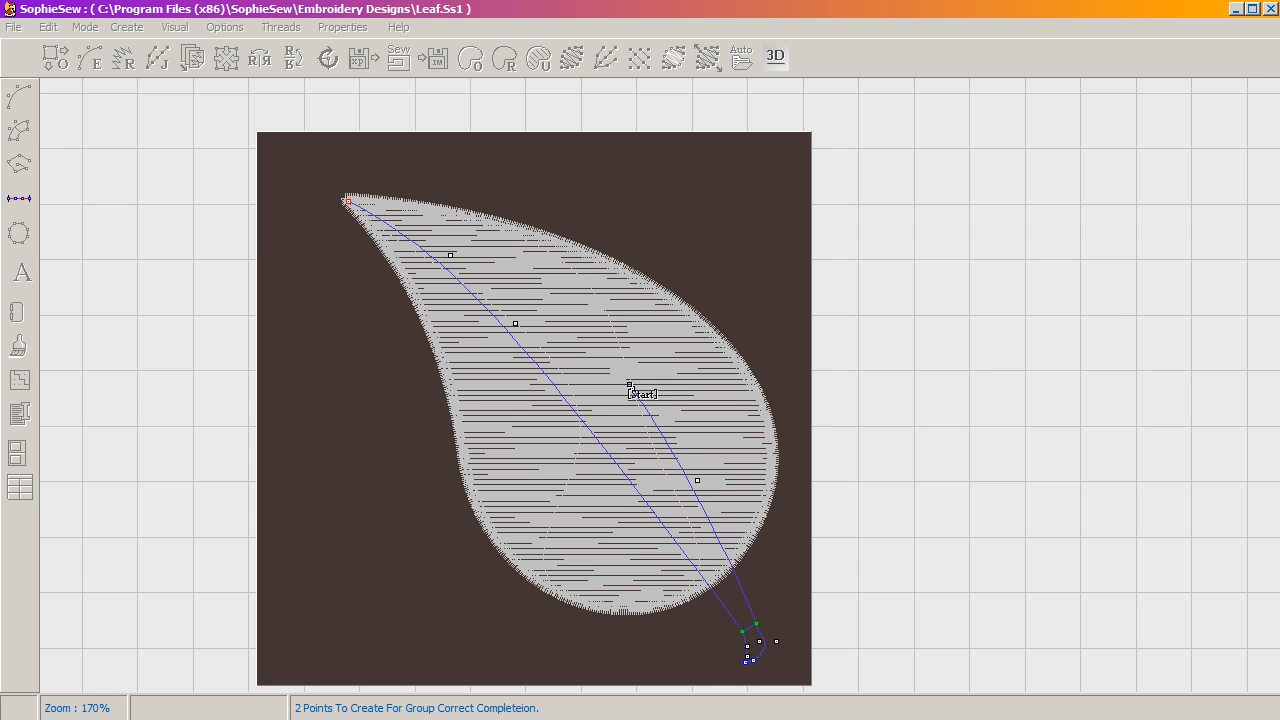
click(582, 328)
click(482, 257)
key(alt+Tab)
key(alt+Tab)
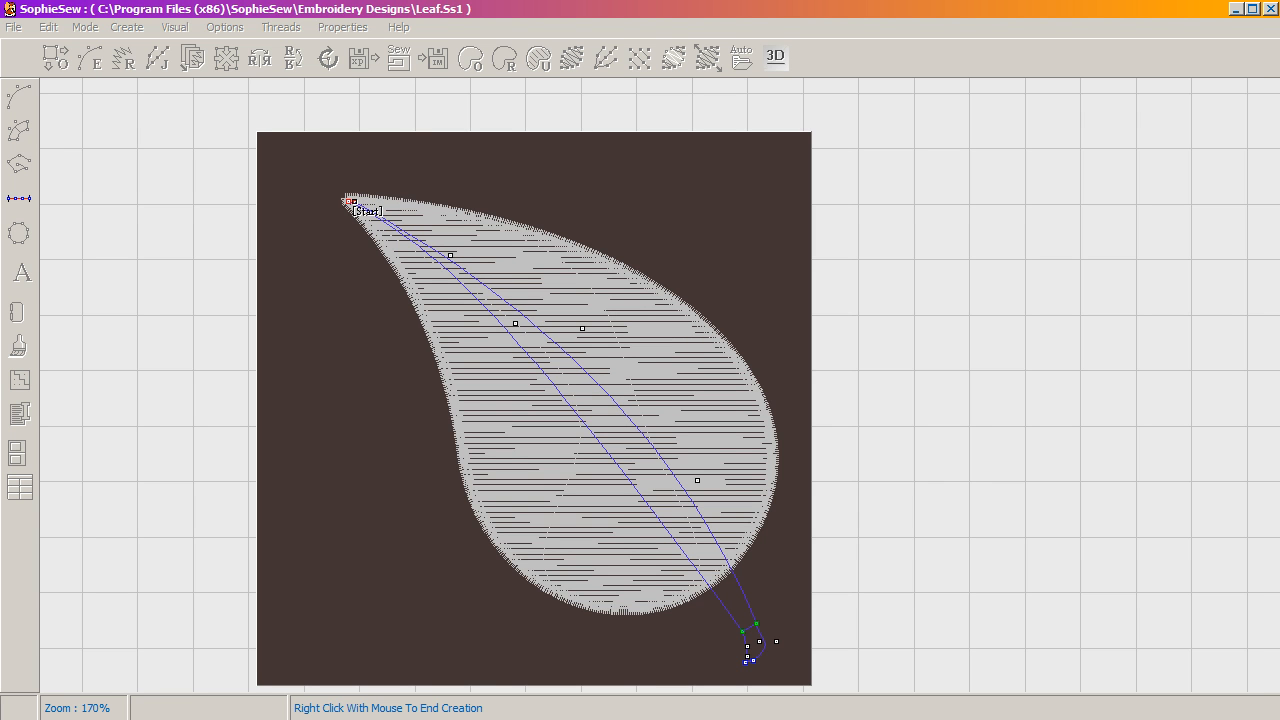
right_click(350, 201)
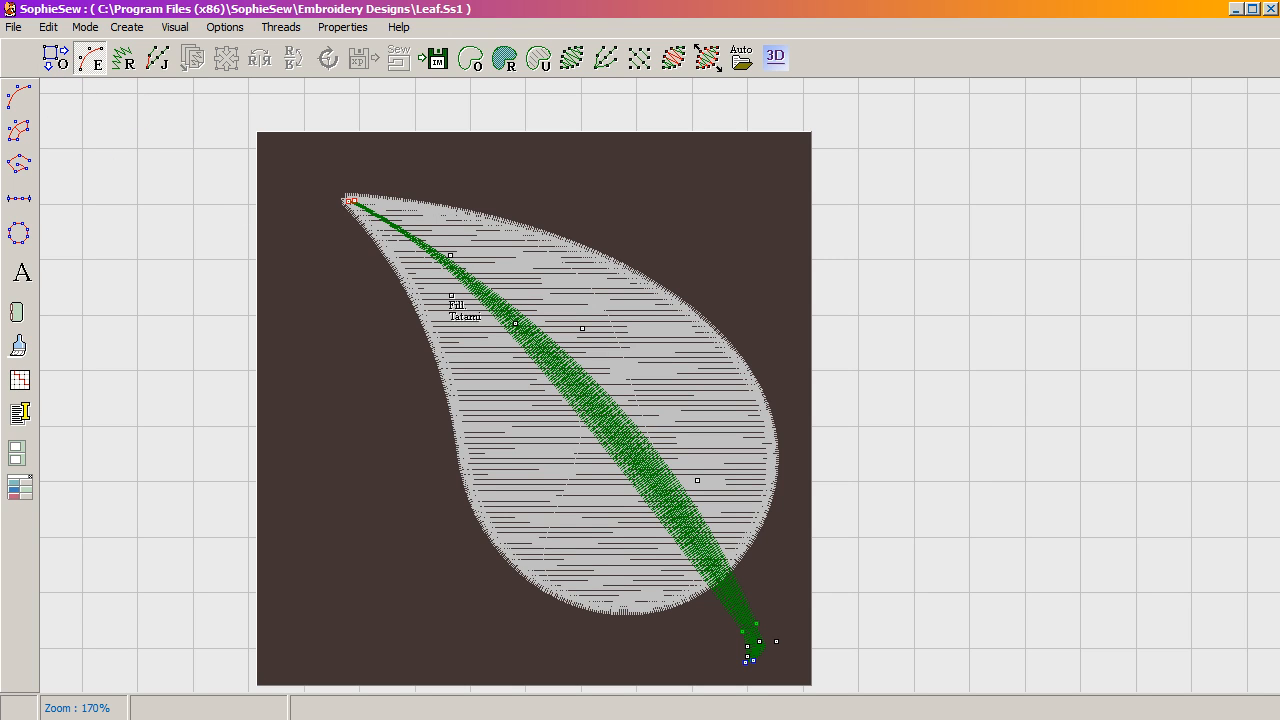
Narrow the central vein by moving a first-side control point toward the leaf's middle and the second-side stem anchor inward, following the reference leaf.
key(alt+Tab)
key(alt+Tab)
drag(515, 325, 612, 402)
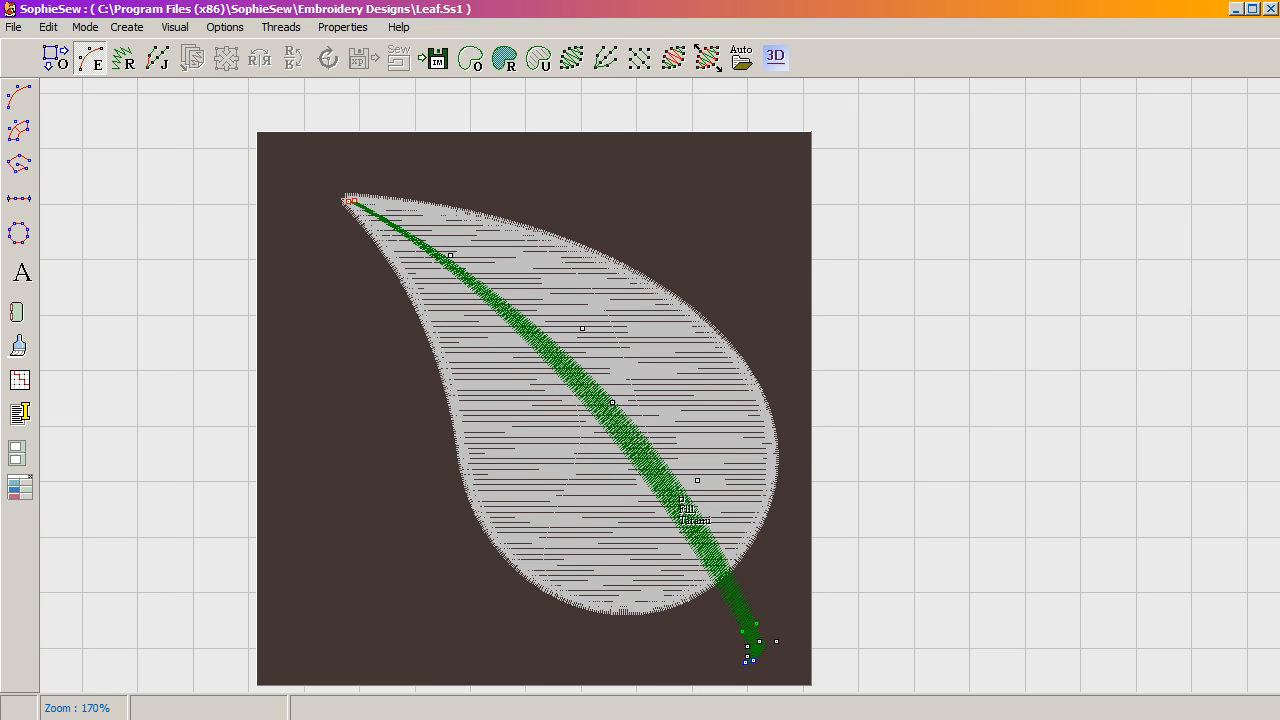
key(alt+Tab)
key(alt+Tab)
drag(757, 630, 749, 636)
key(alt+Tab)
key(alt+Tab)
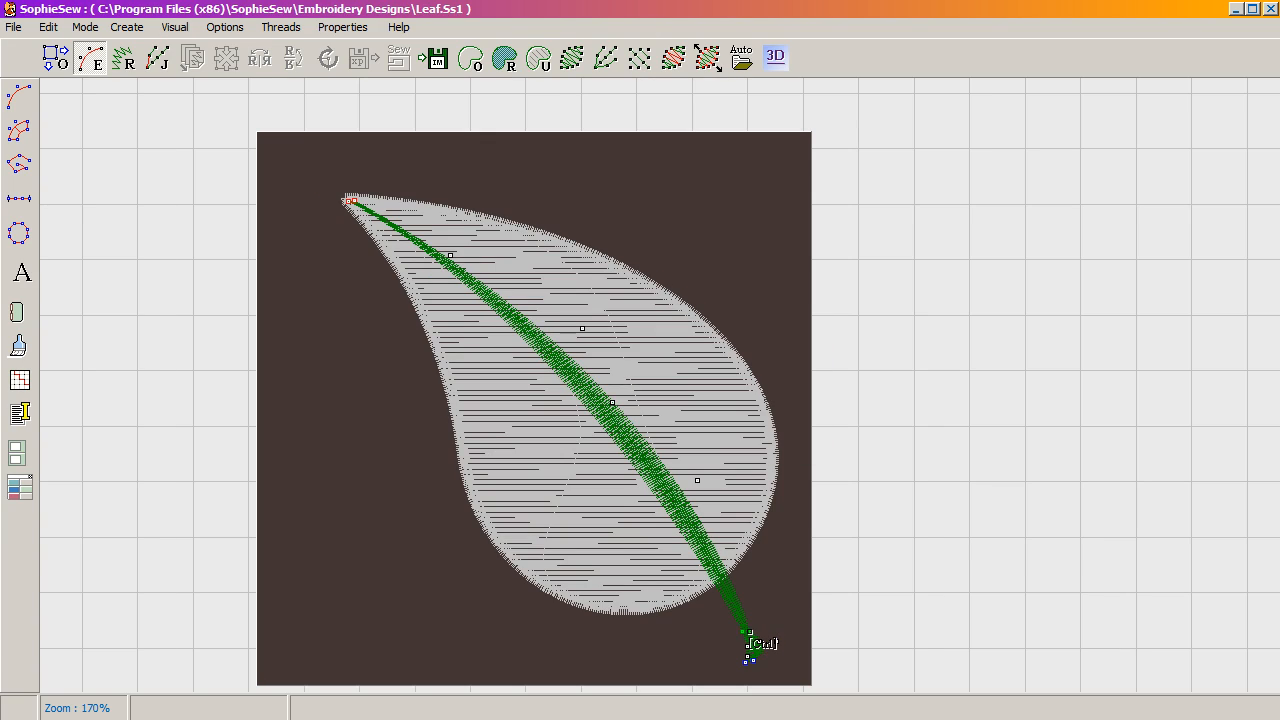
Even out the vein's width by nudging the second side's lower control point and moving both first-side control points farther toward the stem.
key(alt+Tab)
key(alt+Tab)
drag(697, 481, 704, 481)
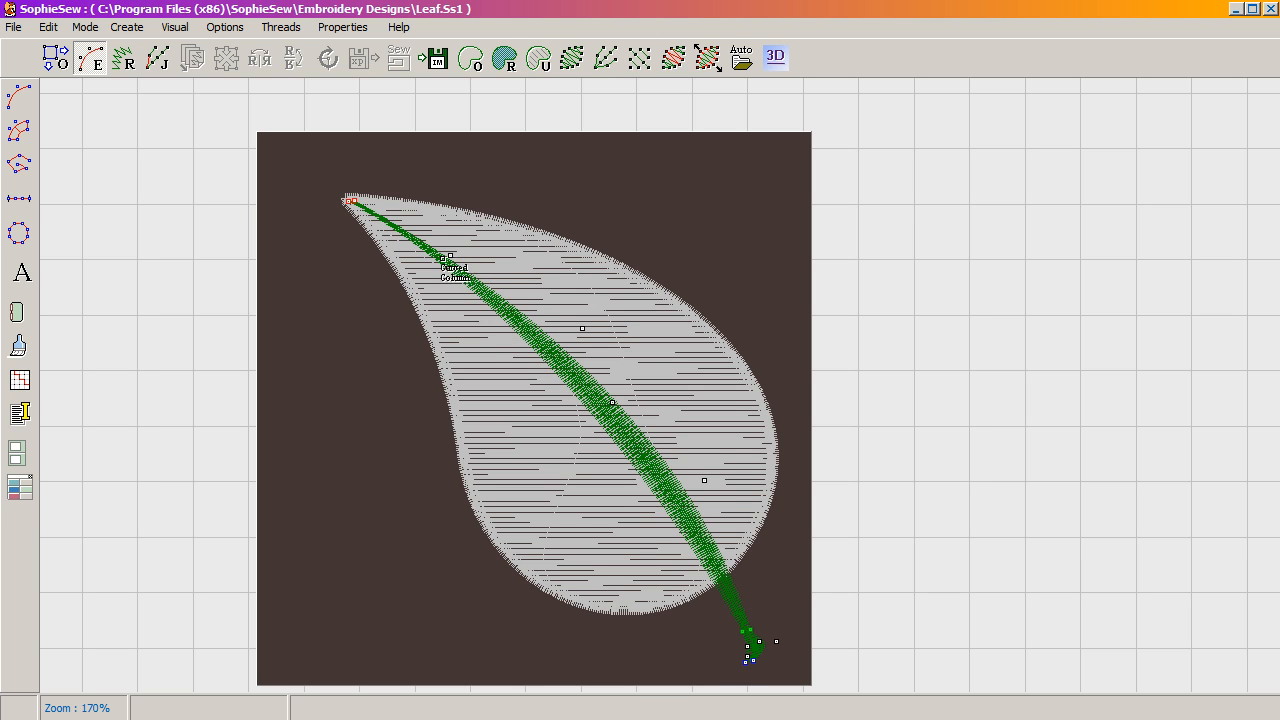
right_click(441, 247)
click(737, 624)
drag(524, 325, 570, 338)
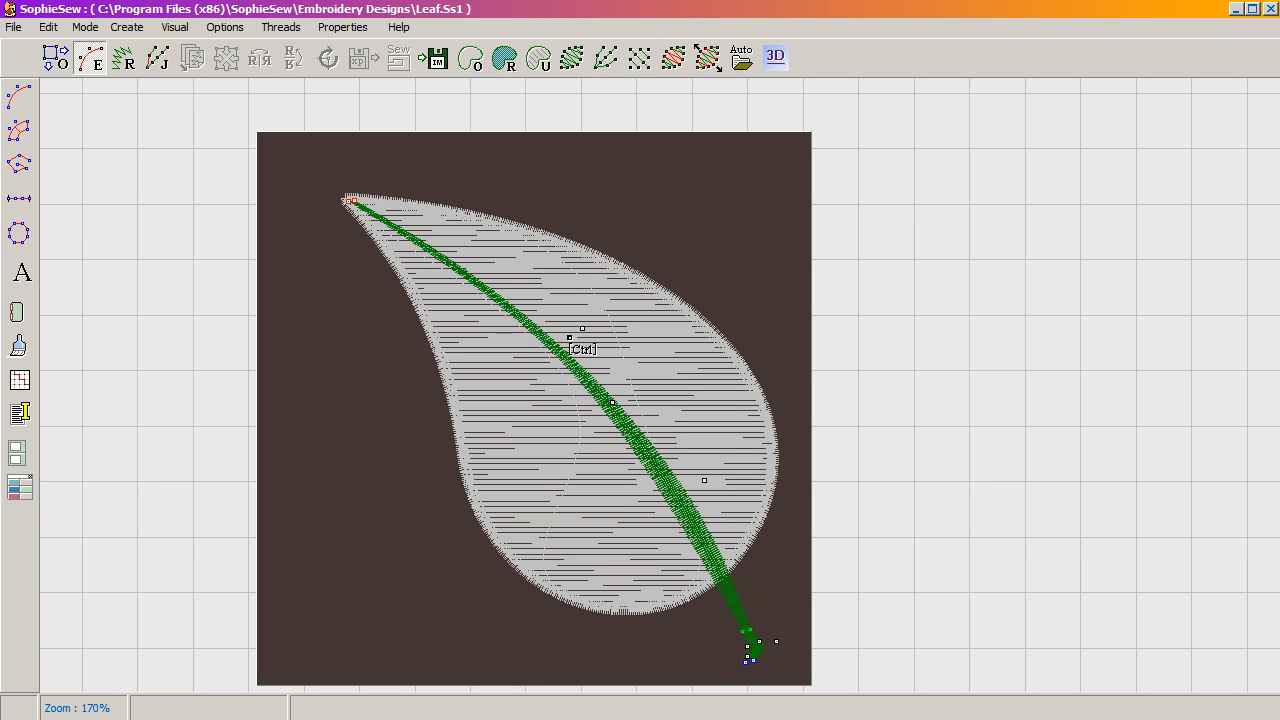
drag(613, 405, 684, 492)
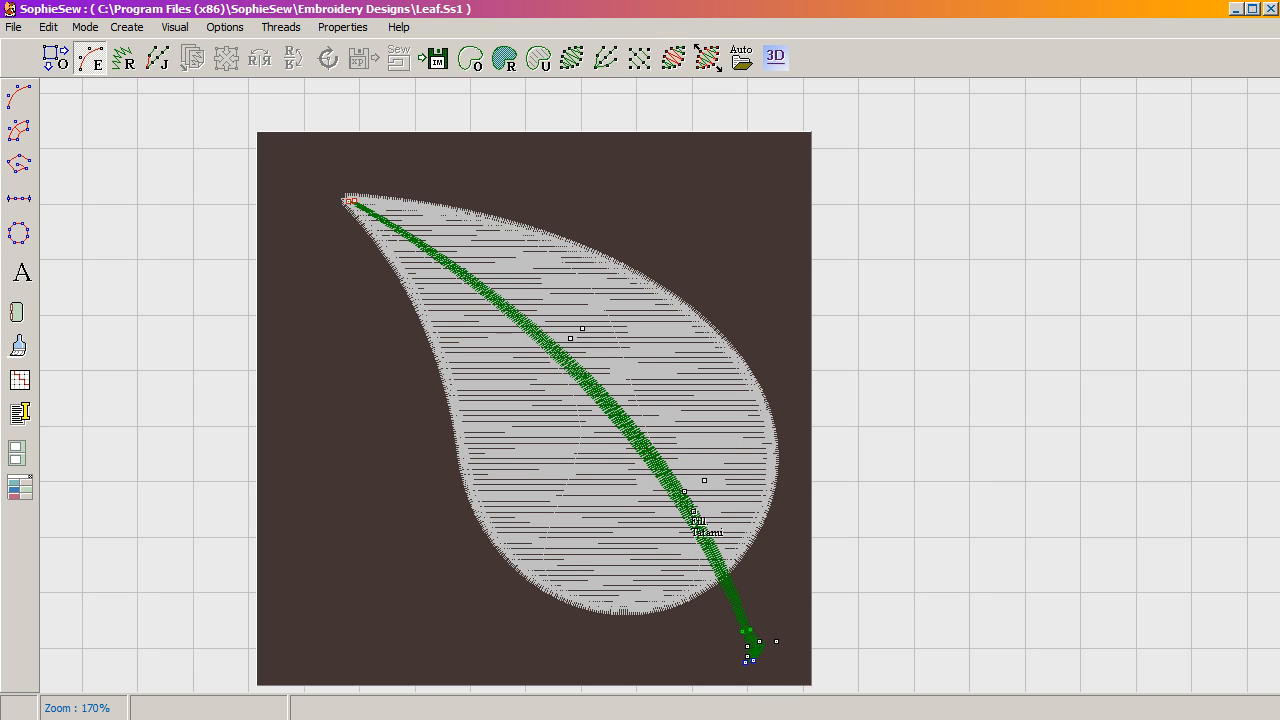
Refine the stem's narrow part by raising the second-side anchor slightly and moving that side's lower control point closer to the vein.
key(alt+Tab)
key(alt+Tab)
scroll(786, 629, up, 3)
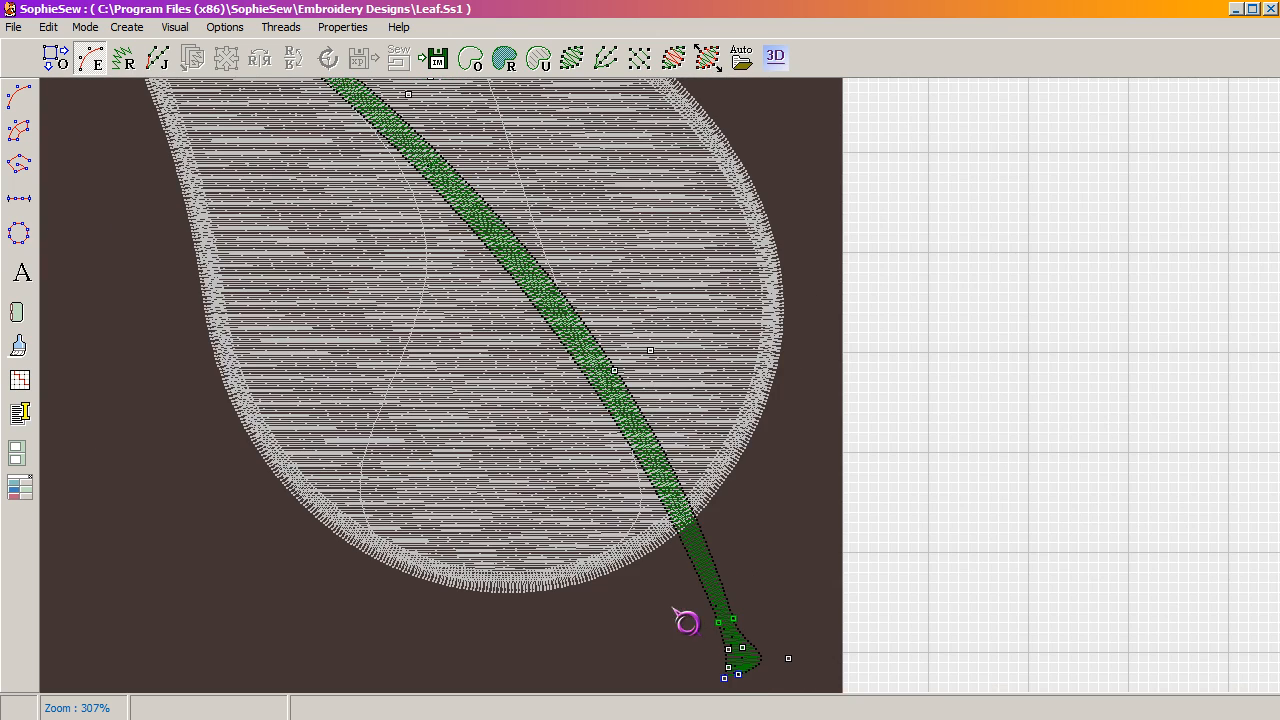
drag(663, 586, 557, 529)
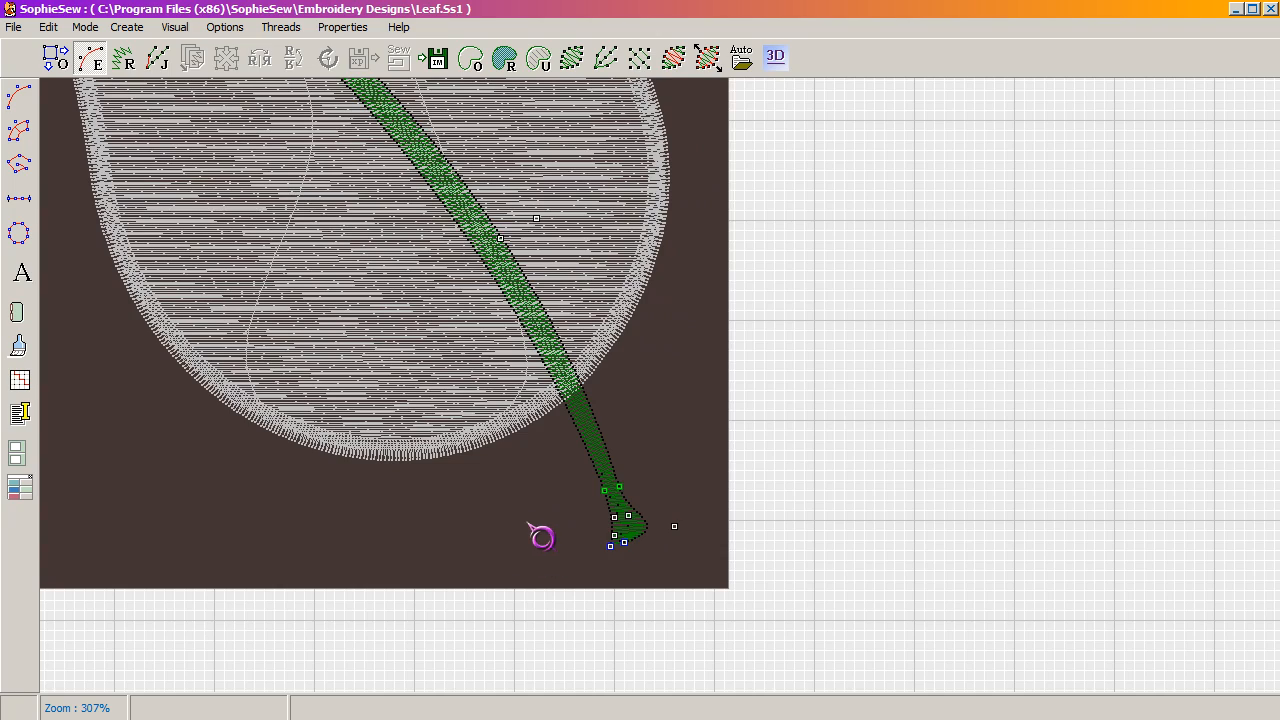
scroll(541, 537, down, 2)
scroll(534, 526, up, 2)
scroll(534, 514, down, 2)
scroll(537, 509, up, 2)
scroll(540, 509, up, 1)
drag(577, 486, 544, 526)
scroll(729, 366, up, 1)
scroll(700, 377, down, 1)
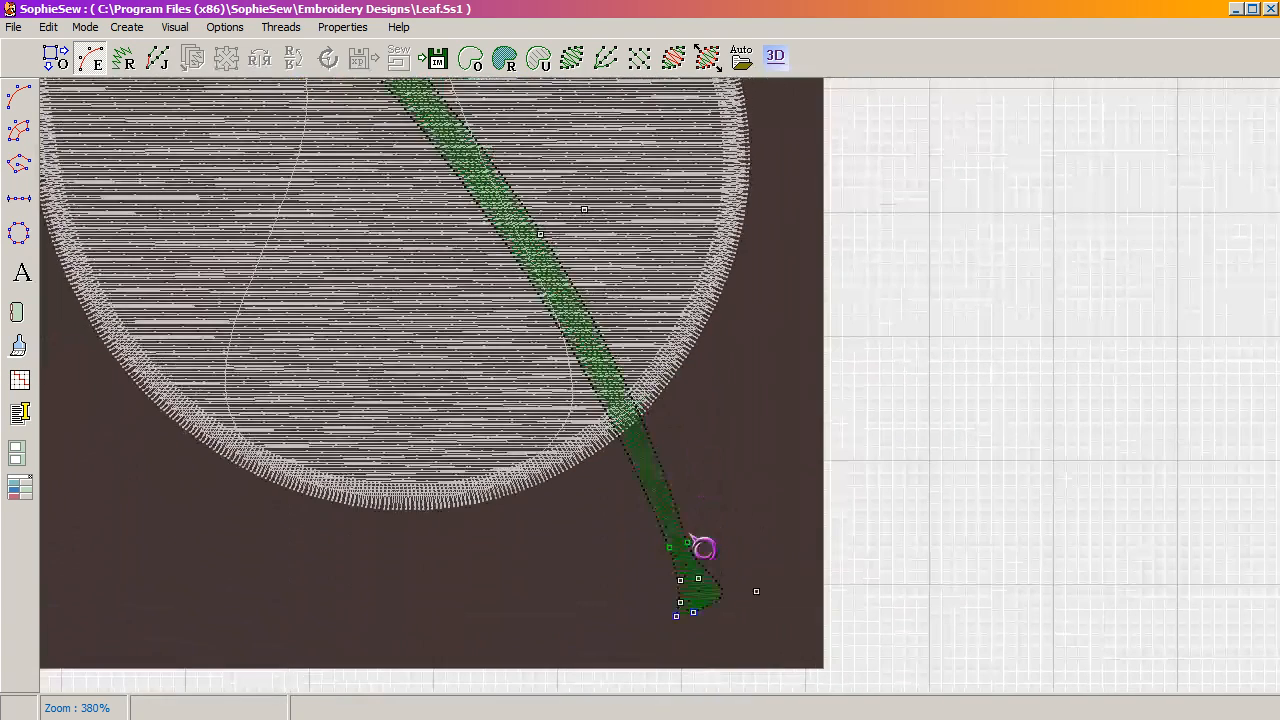
drag(688, 542, 687, 536)
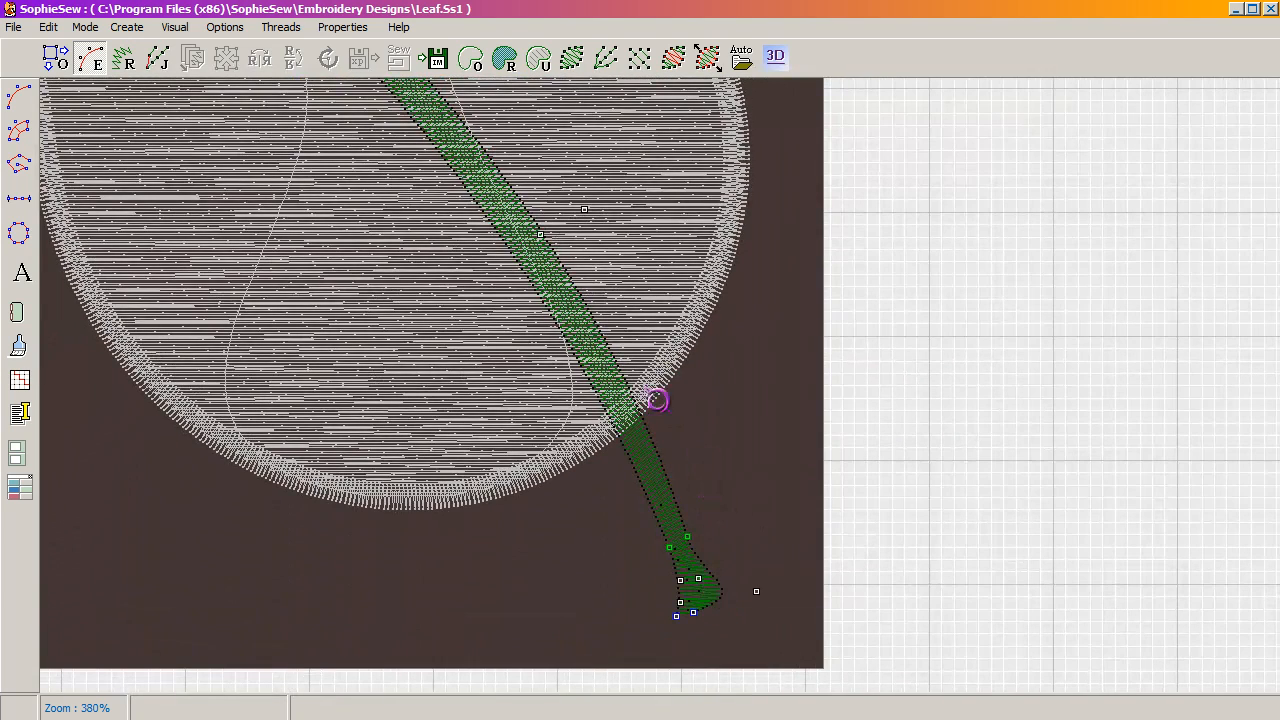
drag(584, 210, 573, 219)
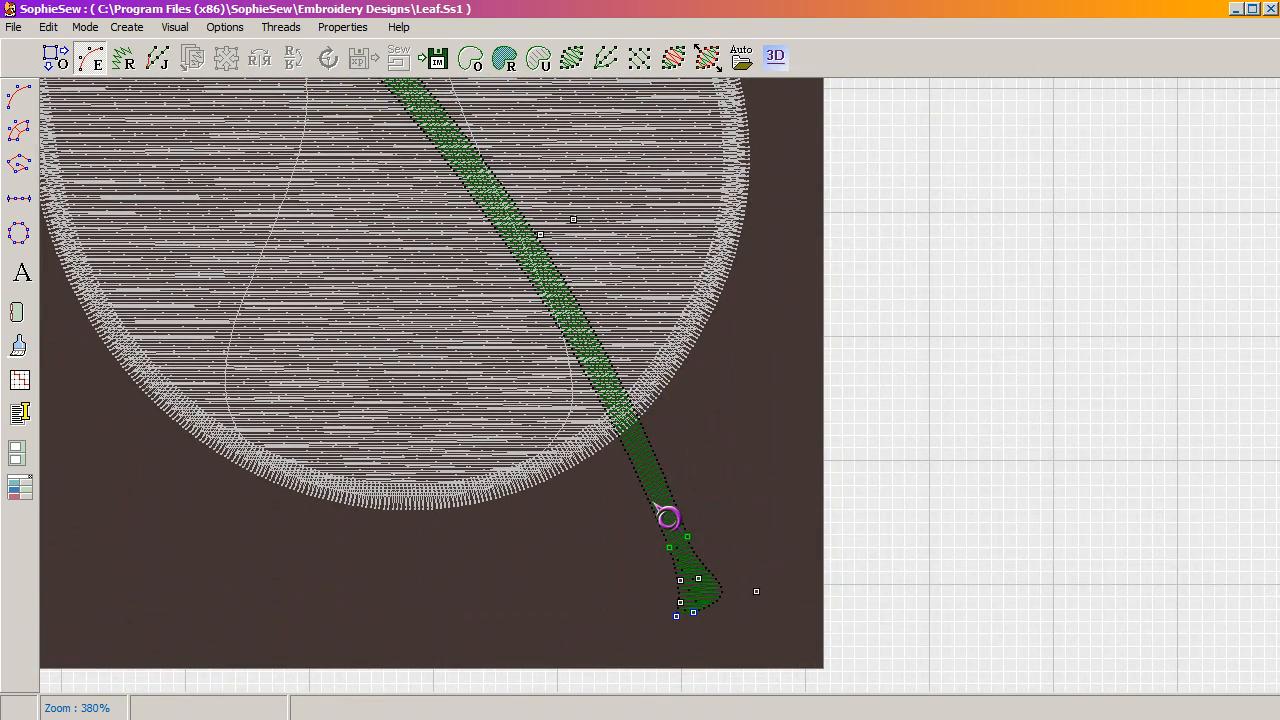
Set the central vein column's stitch density to 7.0 mm in its curved column properties.
scroll(692, 484, up, 1)
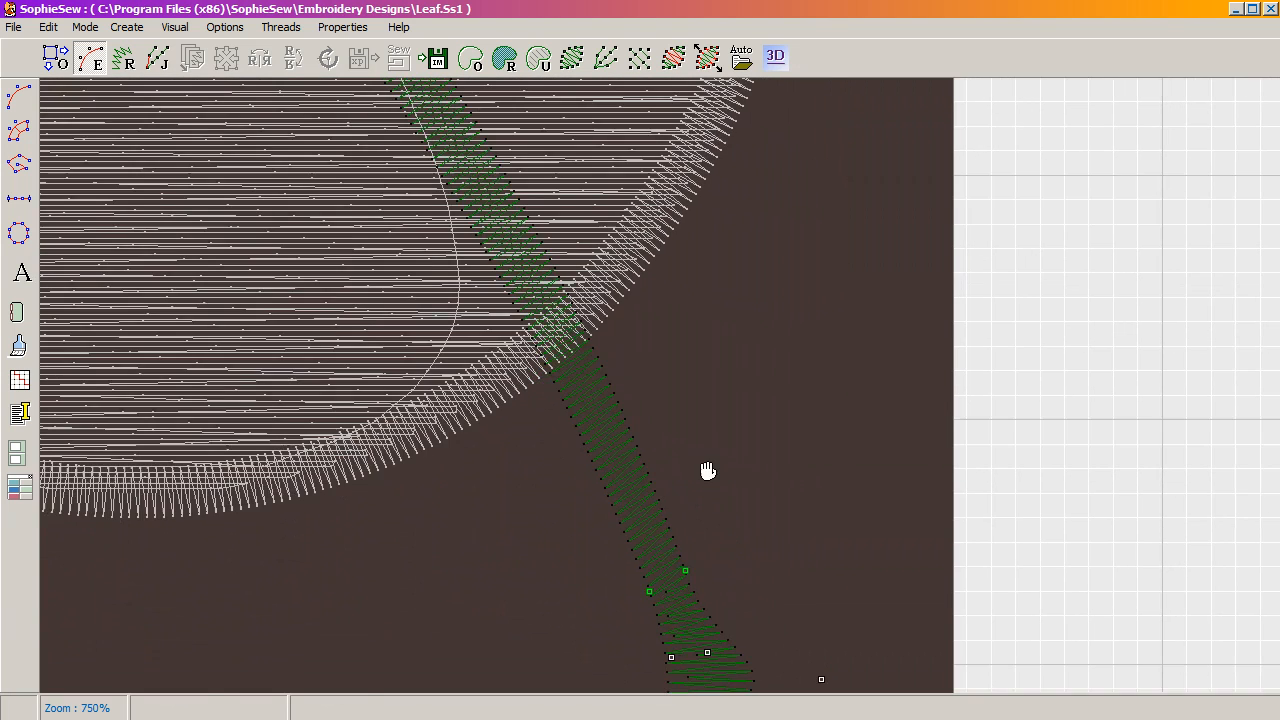
drag(706, 471, 640, 349)
right_click(550, 296)
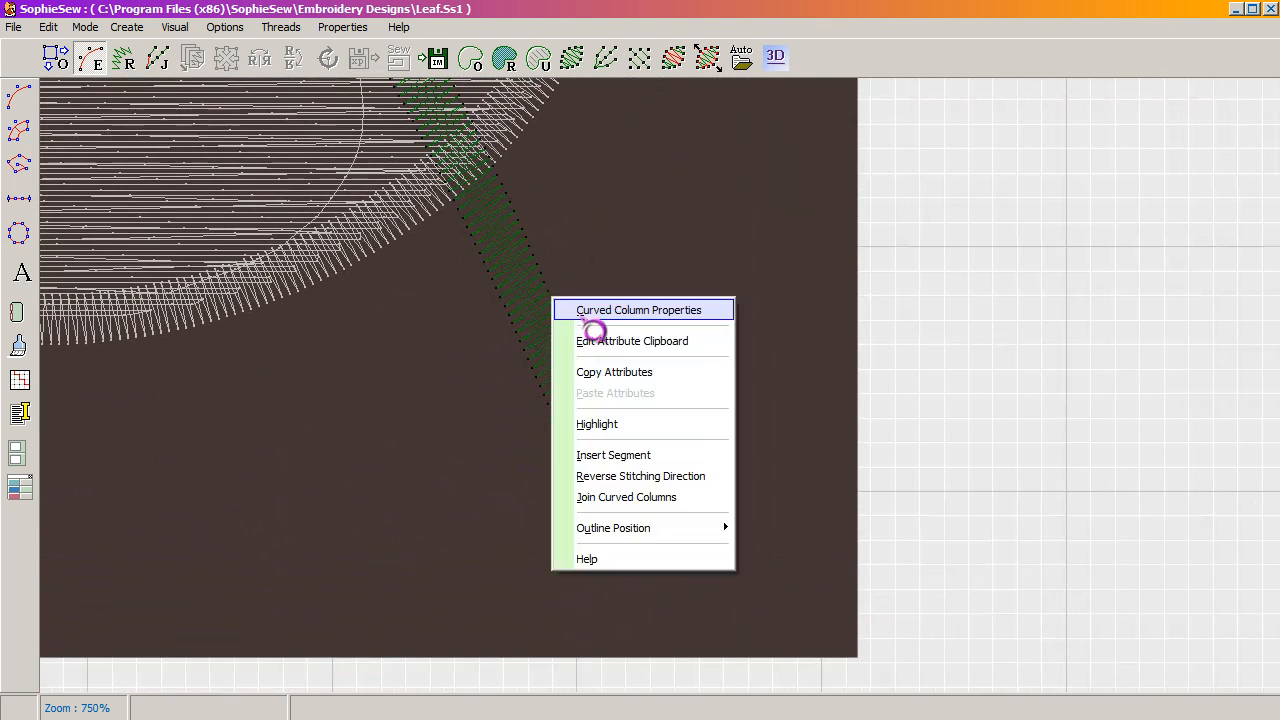
click(600, 305)
drag(528, 223, 785, 166)
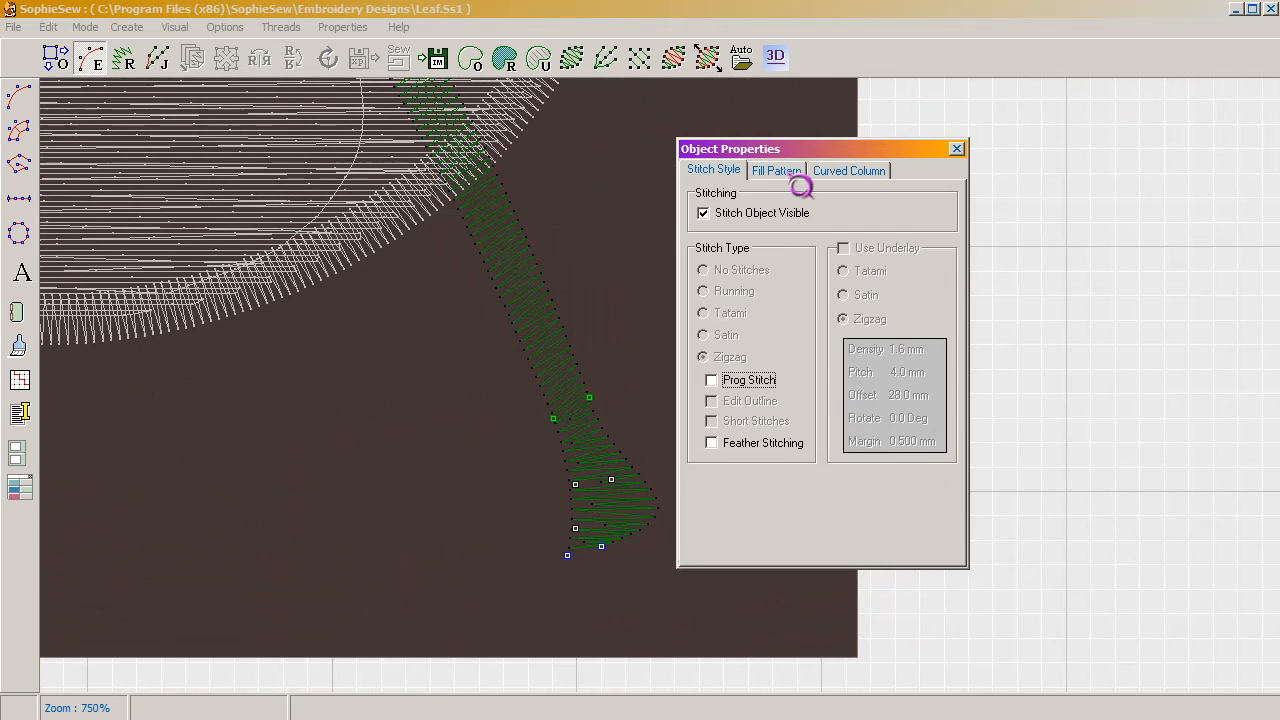
click(850, 170)
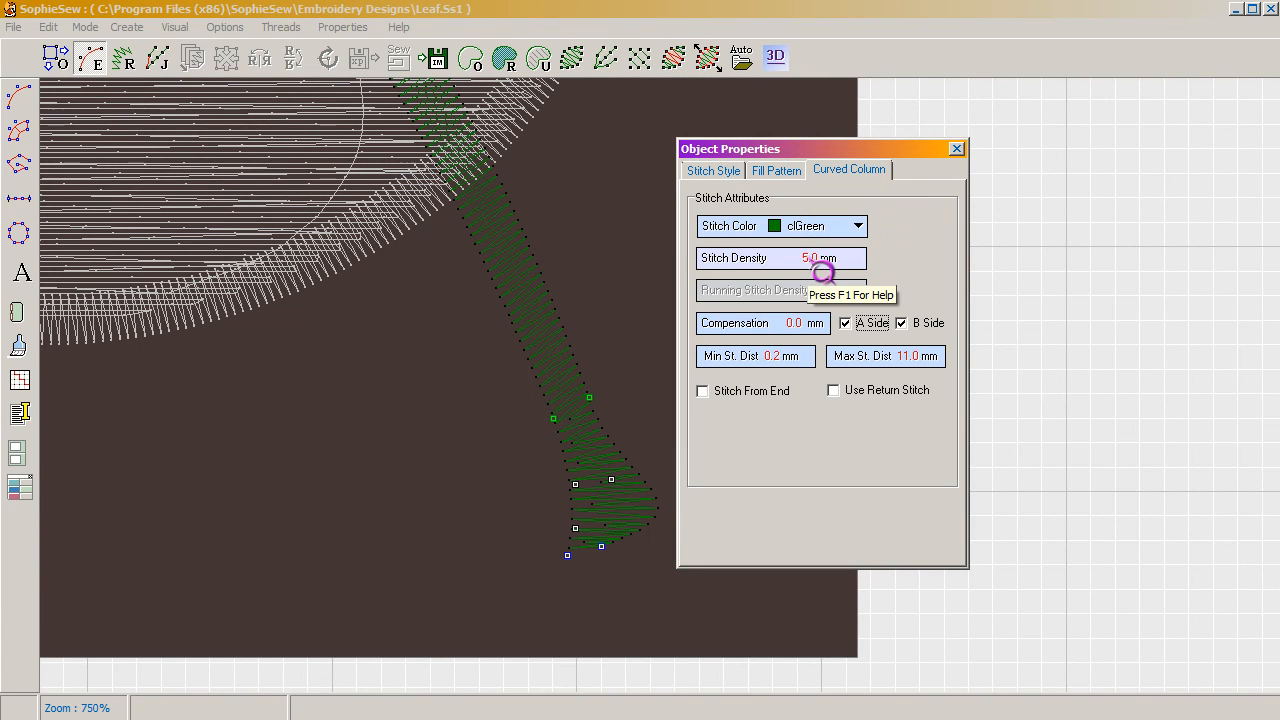
scroll(820, 278, up, 2)
scroll(820, 278, up, 3)
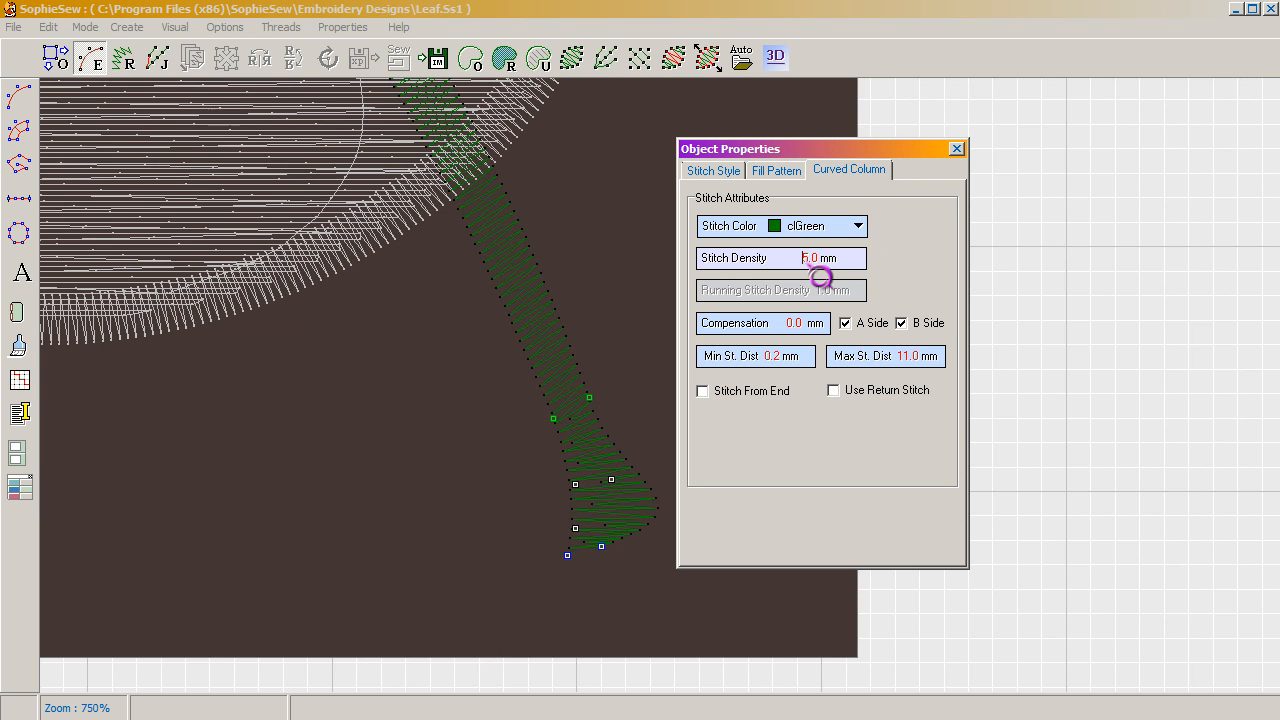
scroll(820, 277, down, 3)
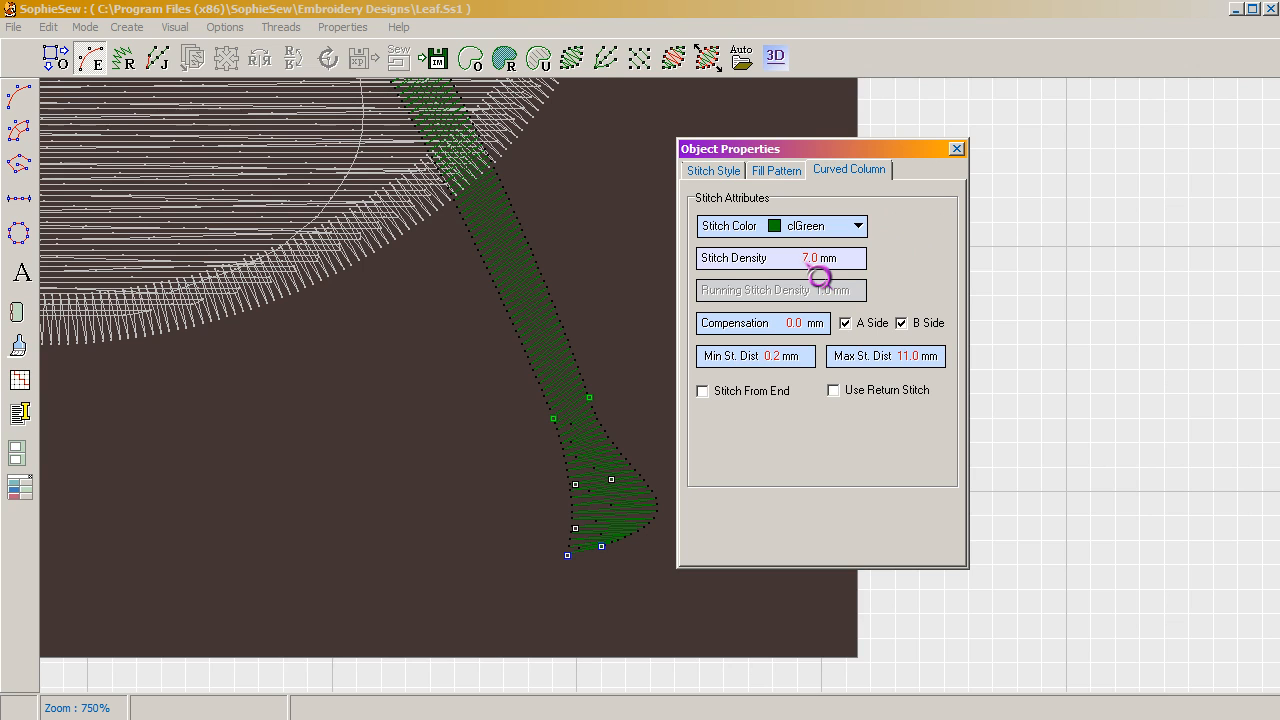
scroll(820, 278, down, 1)
scroll(820, 278, down, 1)
Try a column compensation of 7.5 mm, reset it to 0.0 mm, and set the maximum stitch distance to 12.0 mm.
click(790, 323)
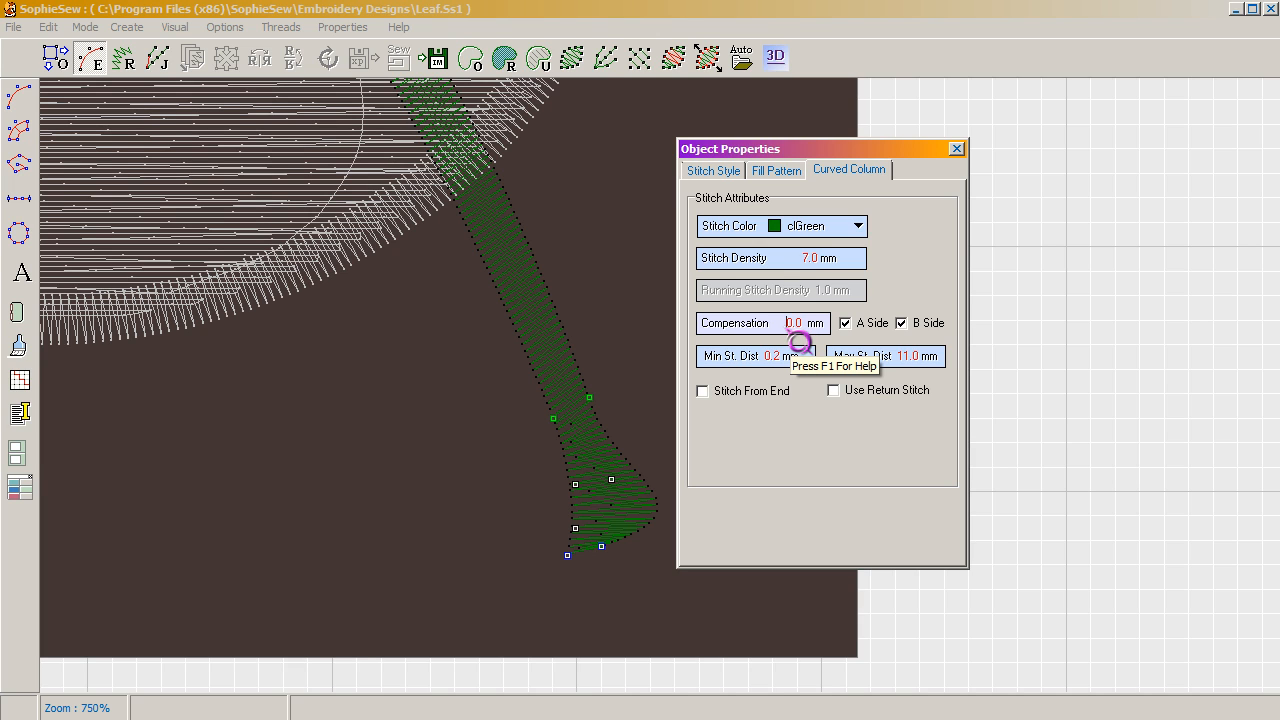
key(Up)
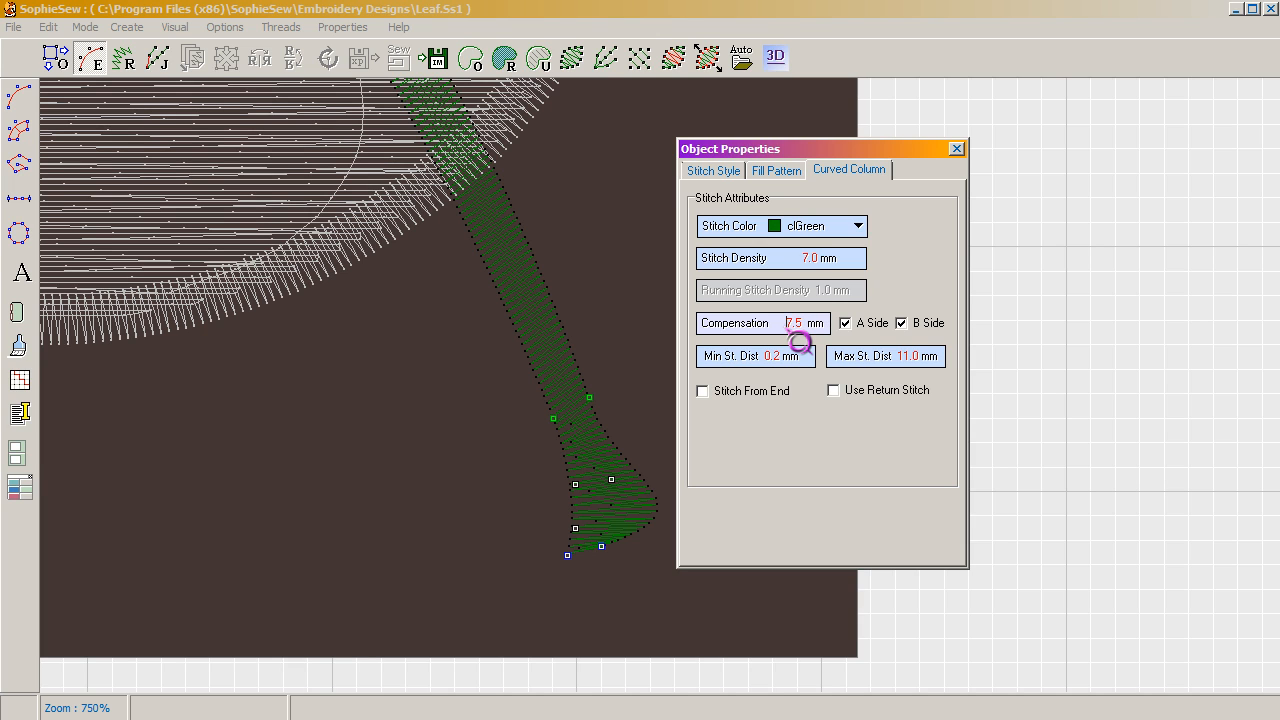
key(Up)
key(Up)
key(Up)
key(Up)
key(Up)
key(Up)
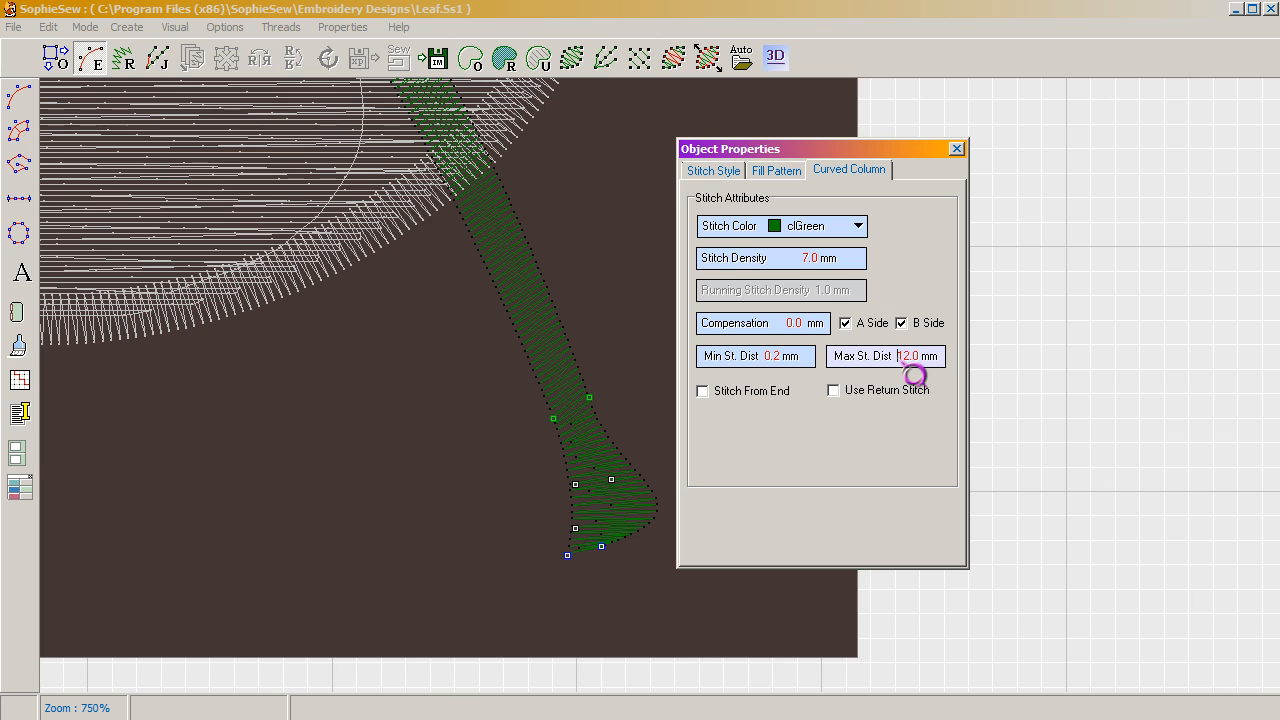
Close the central vein column's properties and save the design.
click(783, 176)
drag(816, 156, 843, 151)
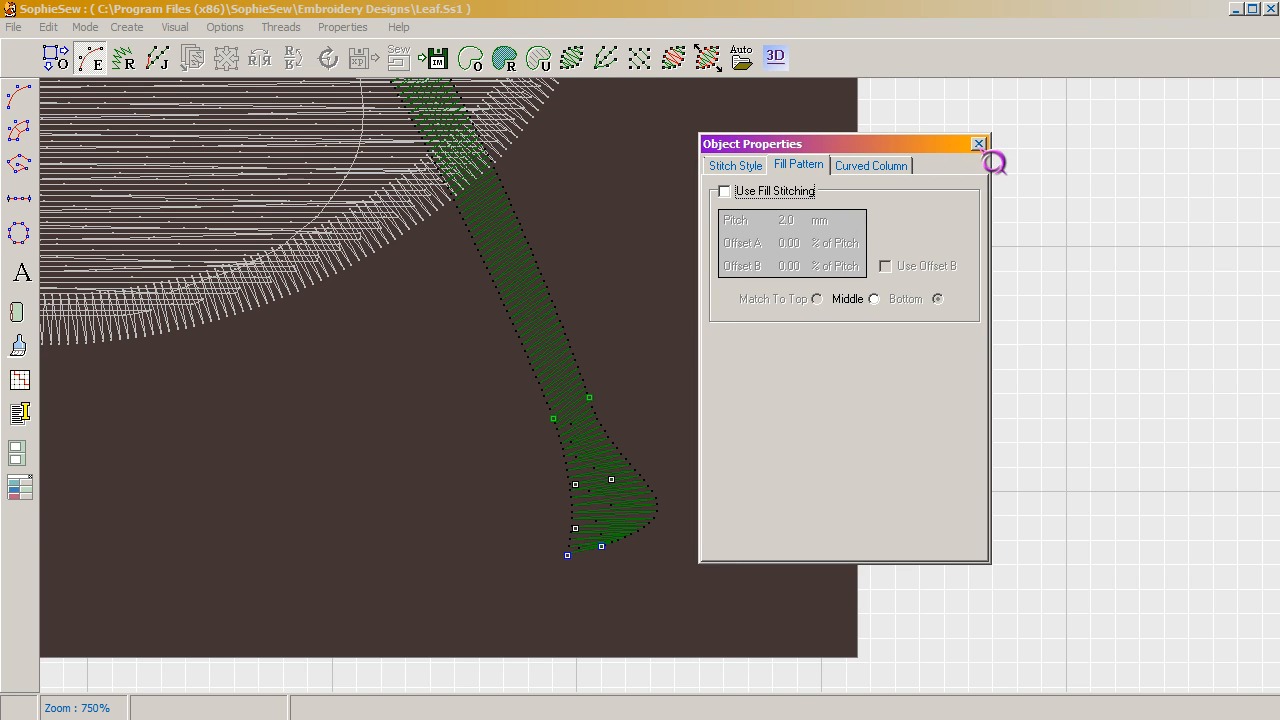
click(979, 144)
scroll(703, 287, down, 5)
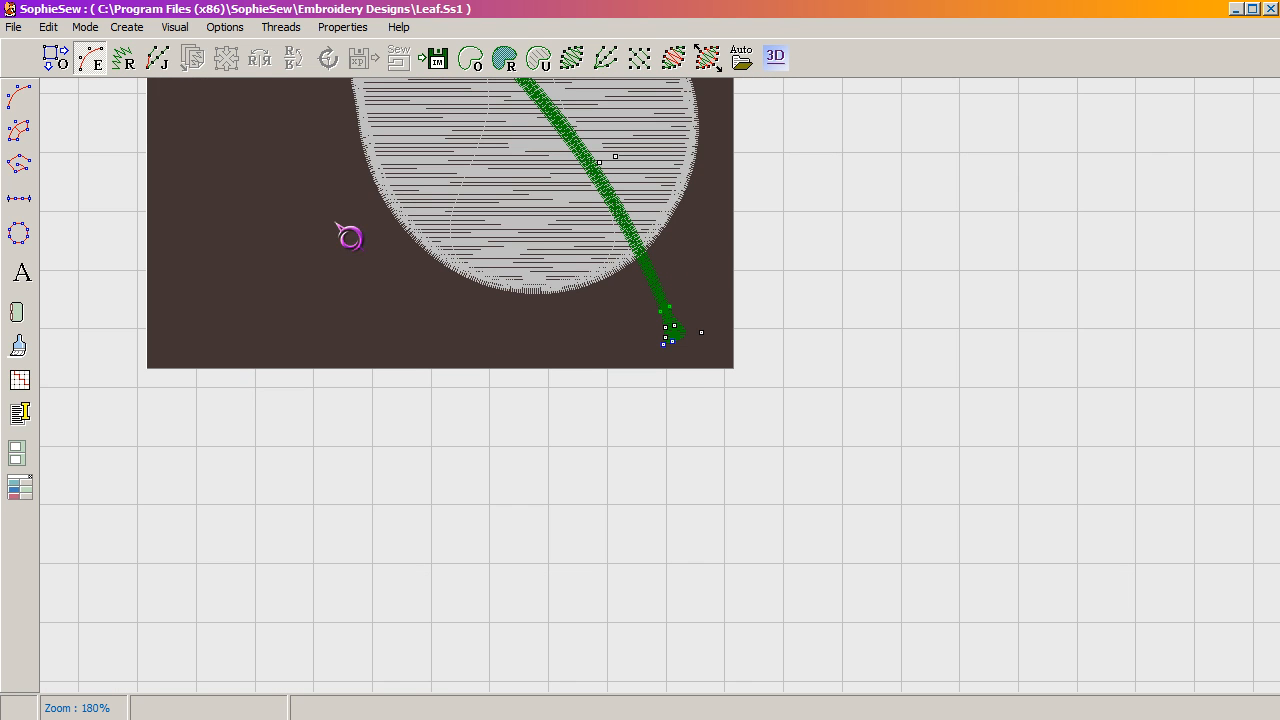
click(22, 134)
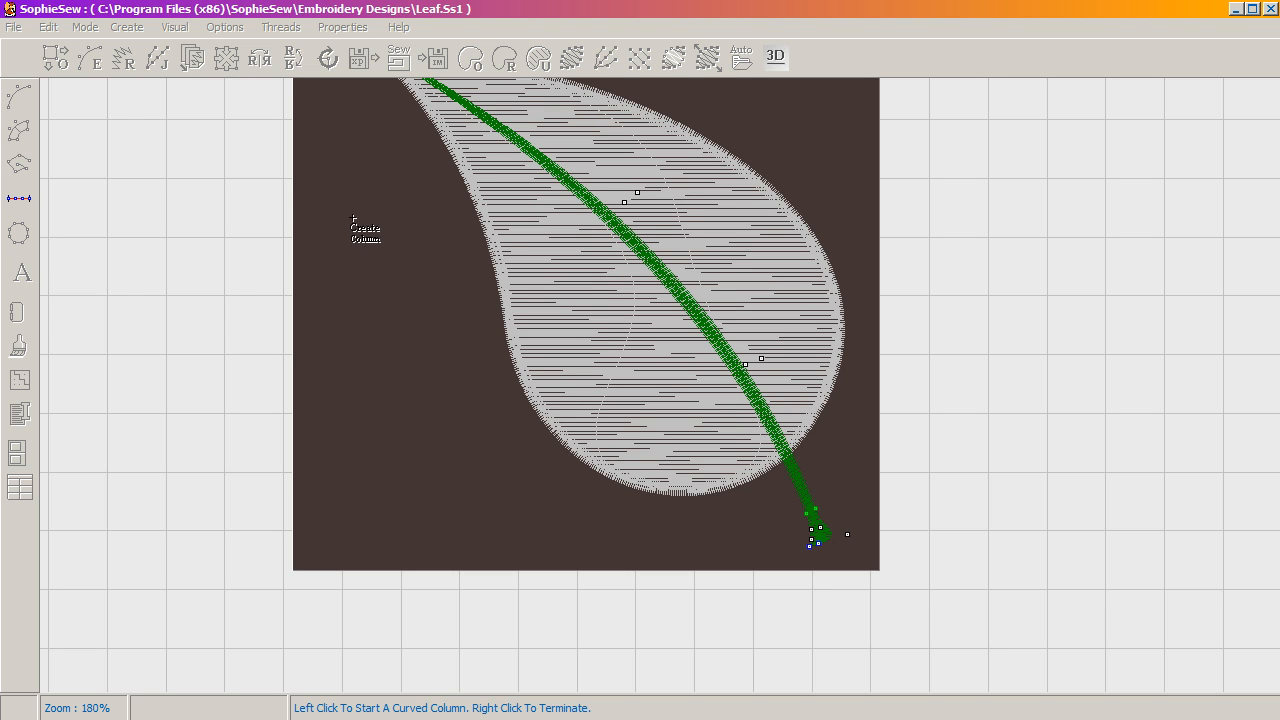
click(14, 28)
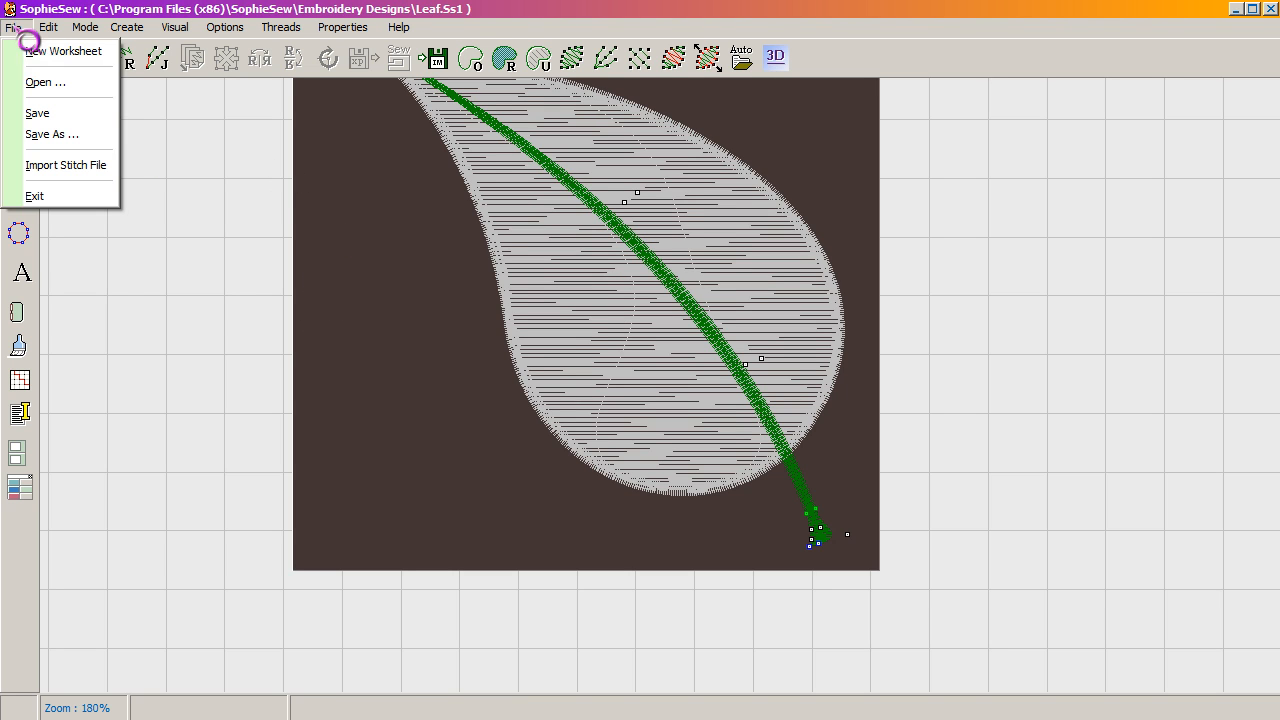
click(58, 120)
Draw a wide, arched curved column on the empty dark background to the left of the leaf.
click(19, 162)
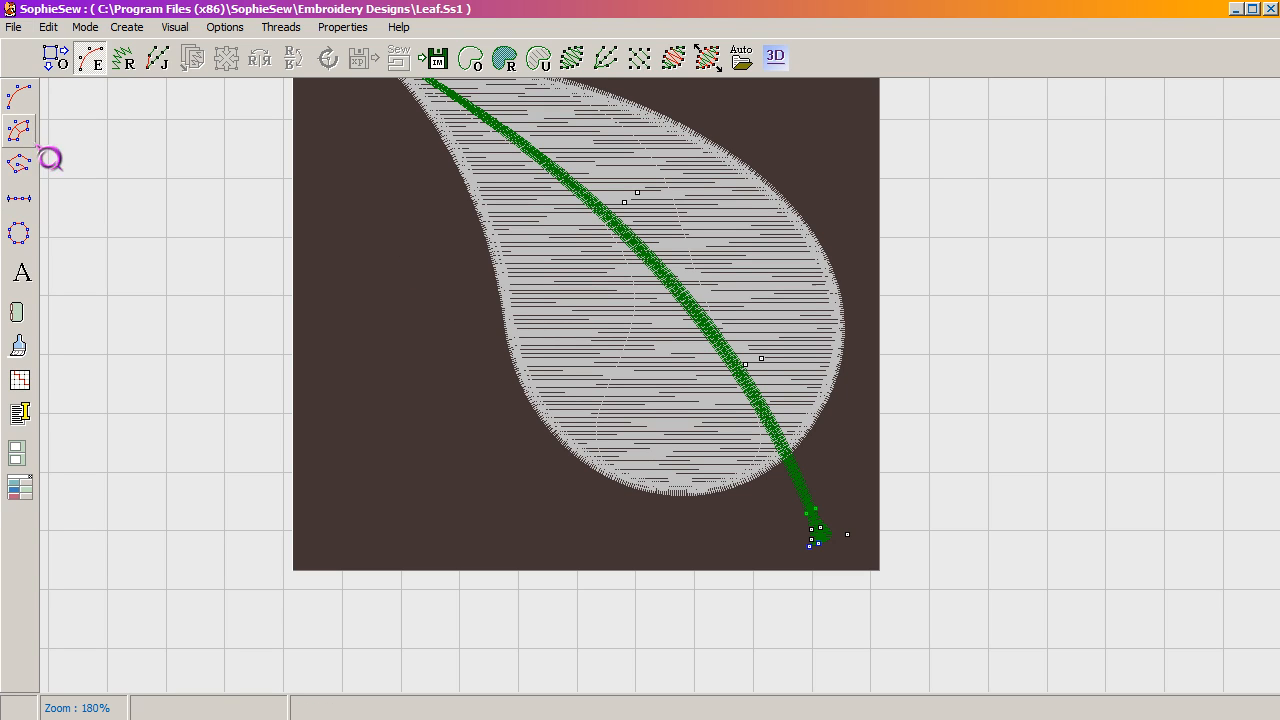
click(328, 190)
click(400, 198)
click(463, 265)
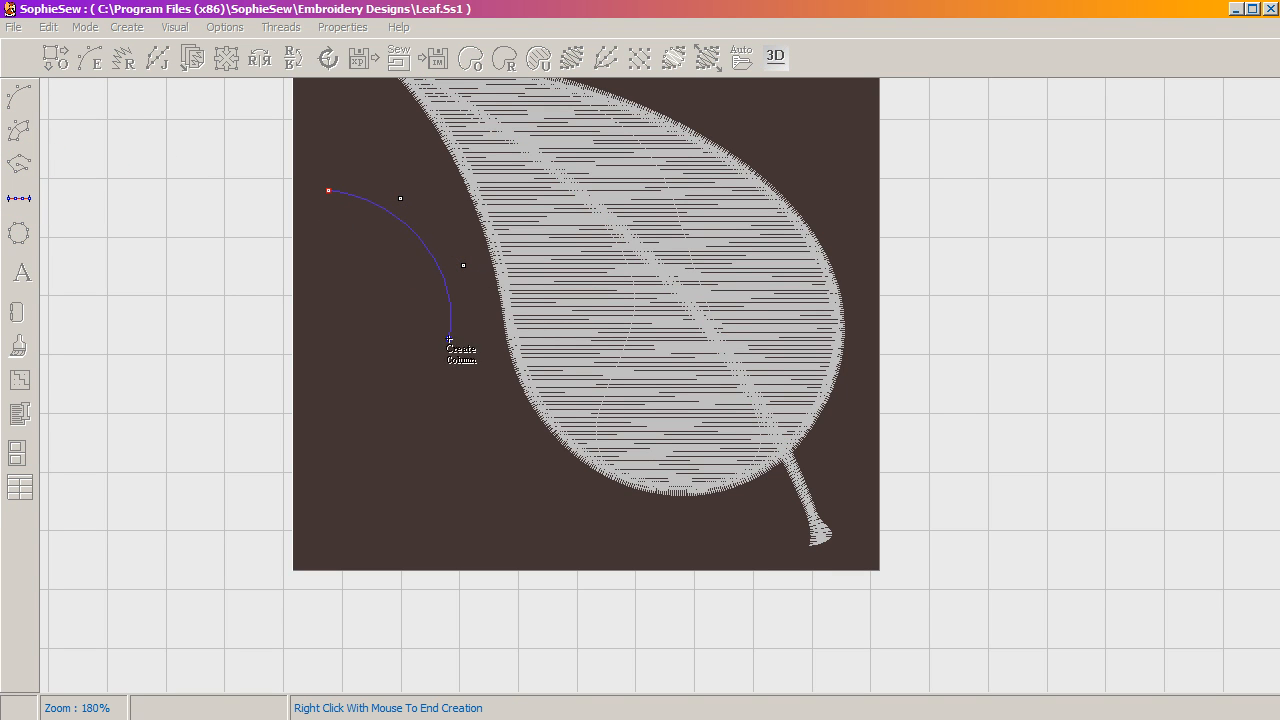
click(466, 360)
click(381, 386)
click(349, 257)
click(326, 251)
right_click(270, 232)
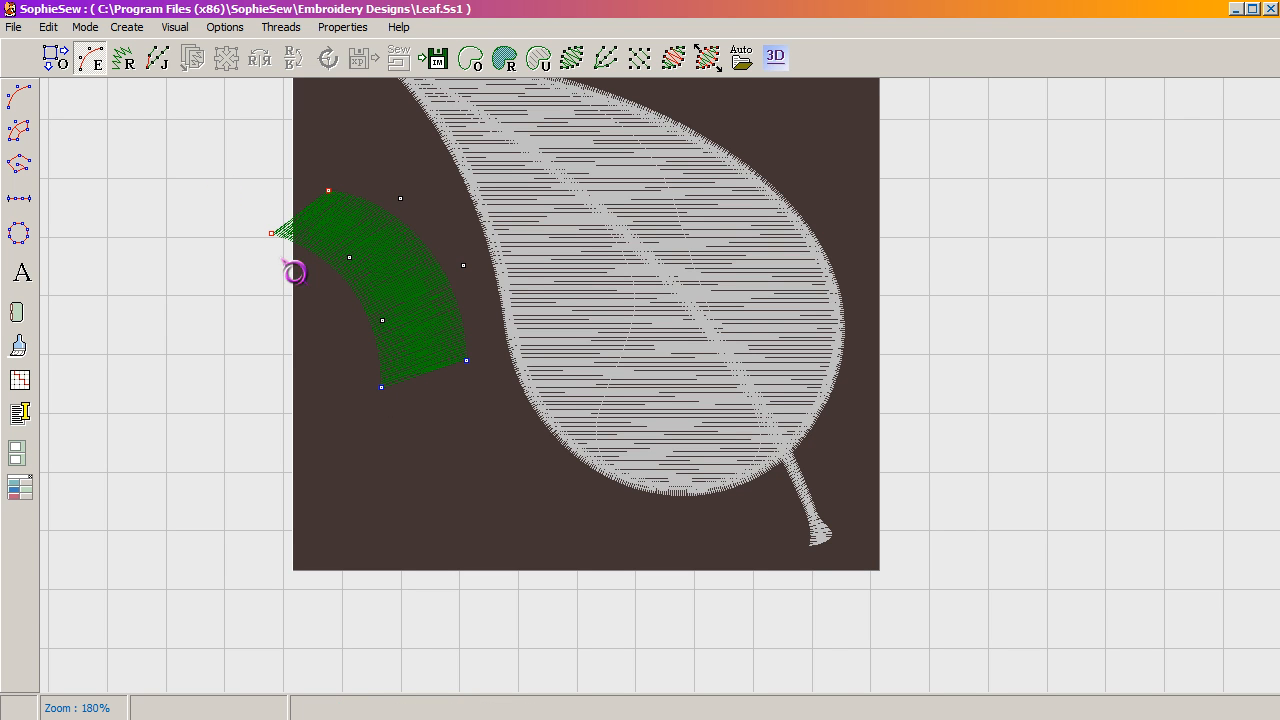
Examine the new column's stitch rows and needle points at close range, opening its curved column properties alongside.
scroll(333, 258, up, 5)
drag(431, 238, 471, 269)
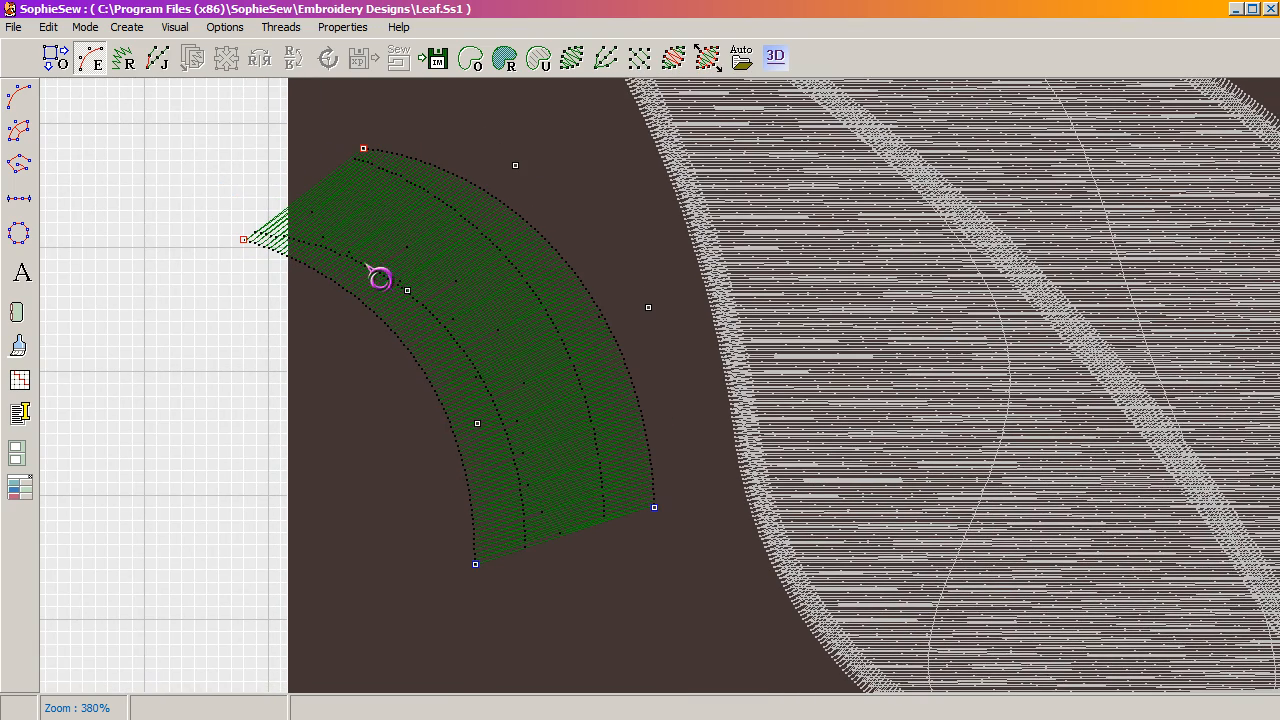
scroll(523, 470, up, 3)
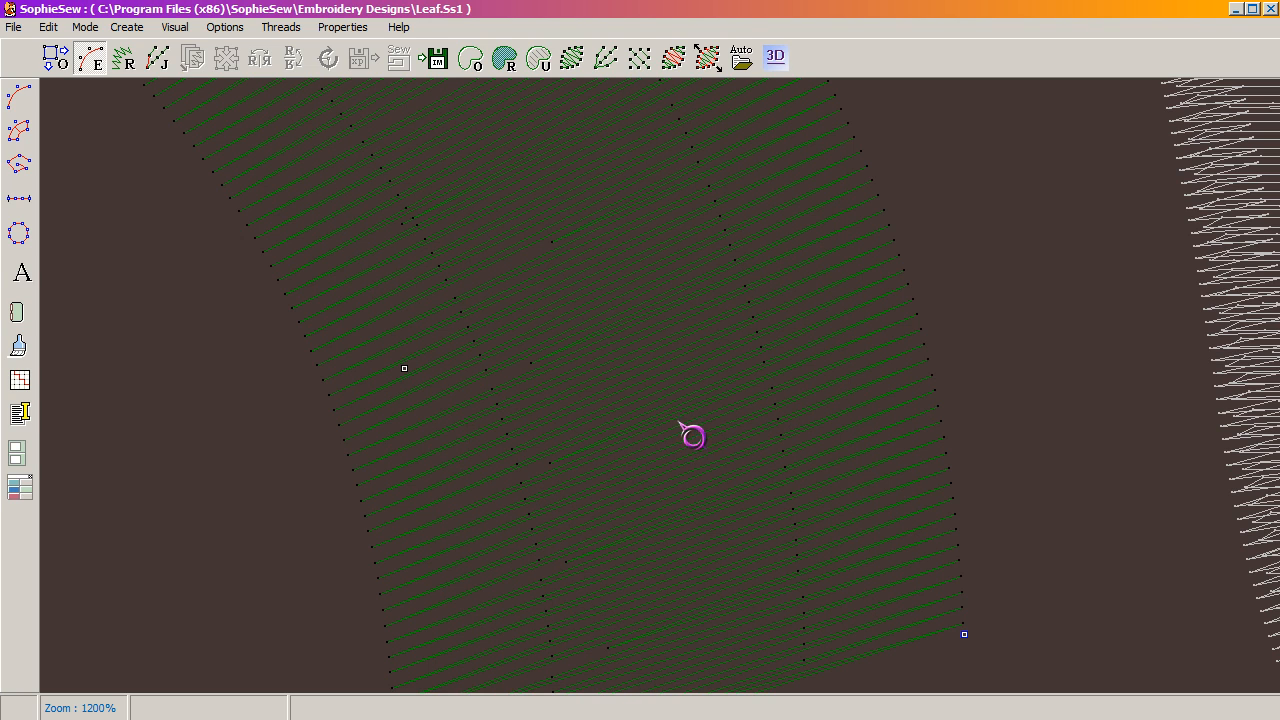
scroll(617, 426, down, 3)
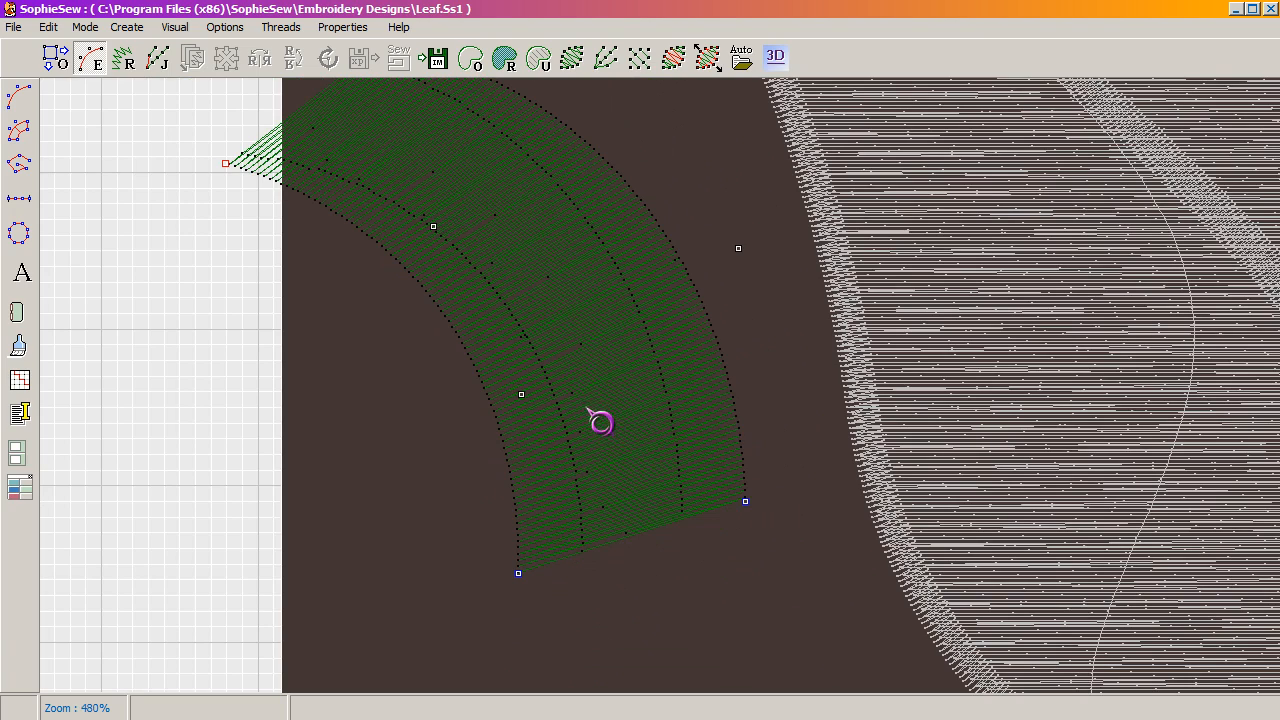
scroll(485, 292, down, 1)
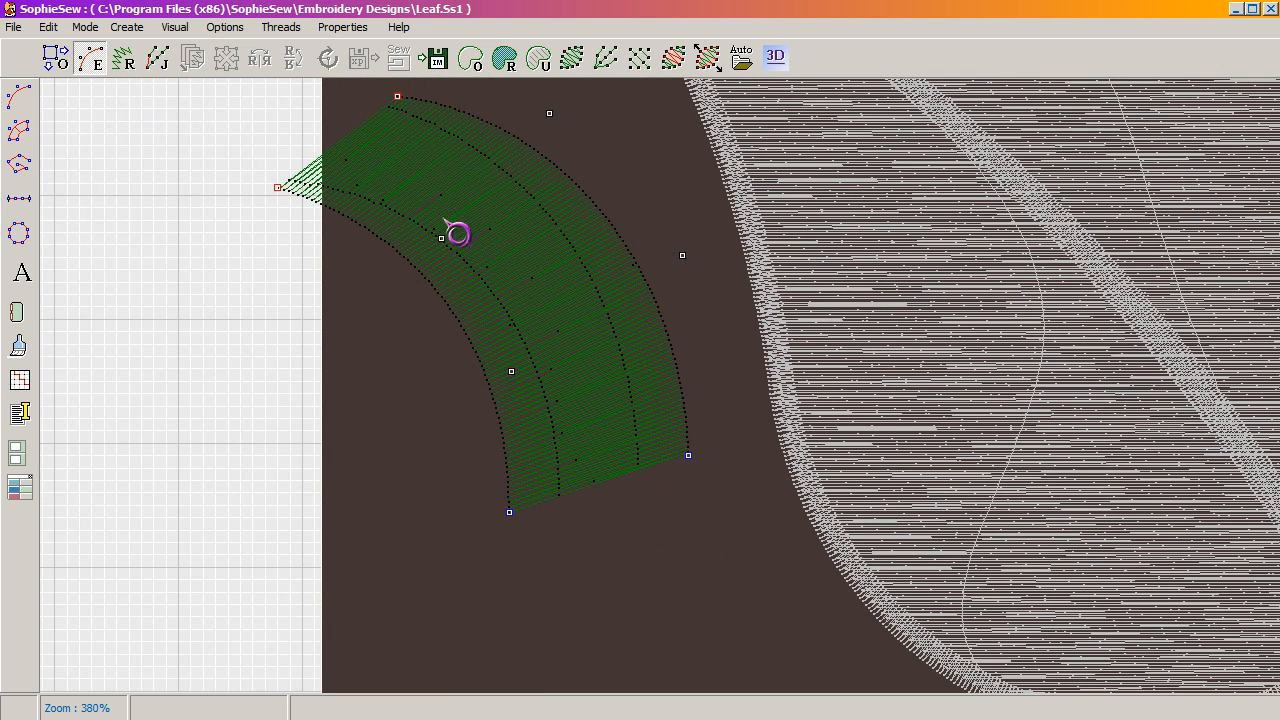
right_click(595, 203)
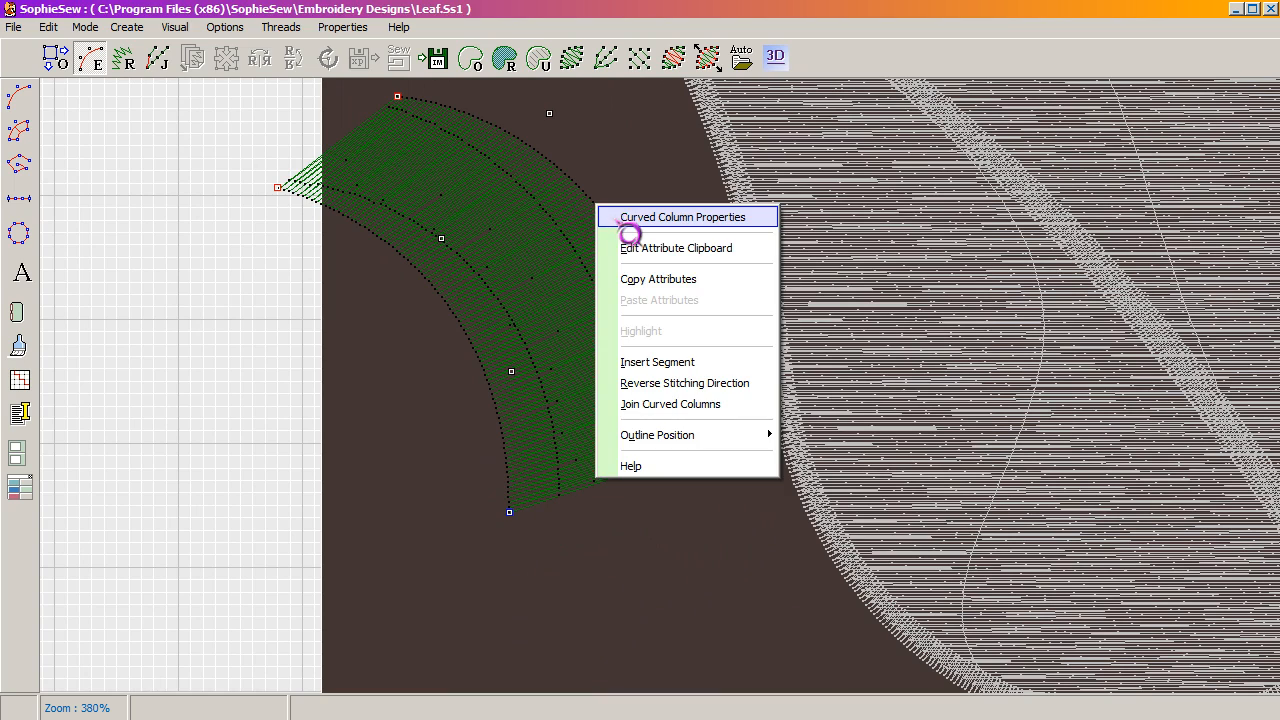
click(632, 218)
drag(790, 148, 930, 301)
scroll(611, 434, up, 5)
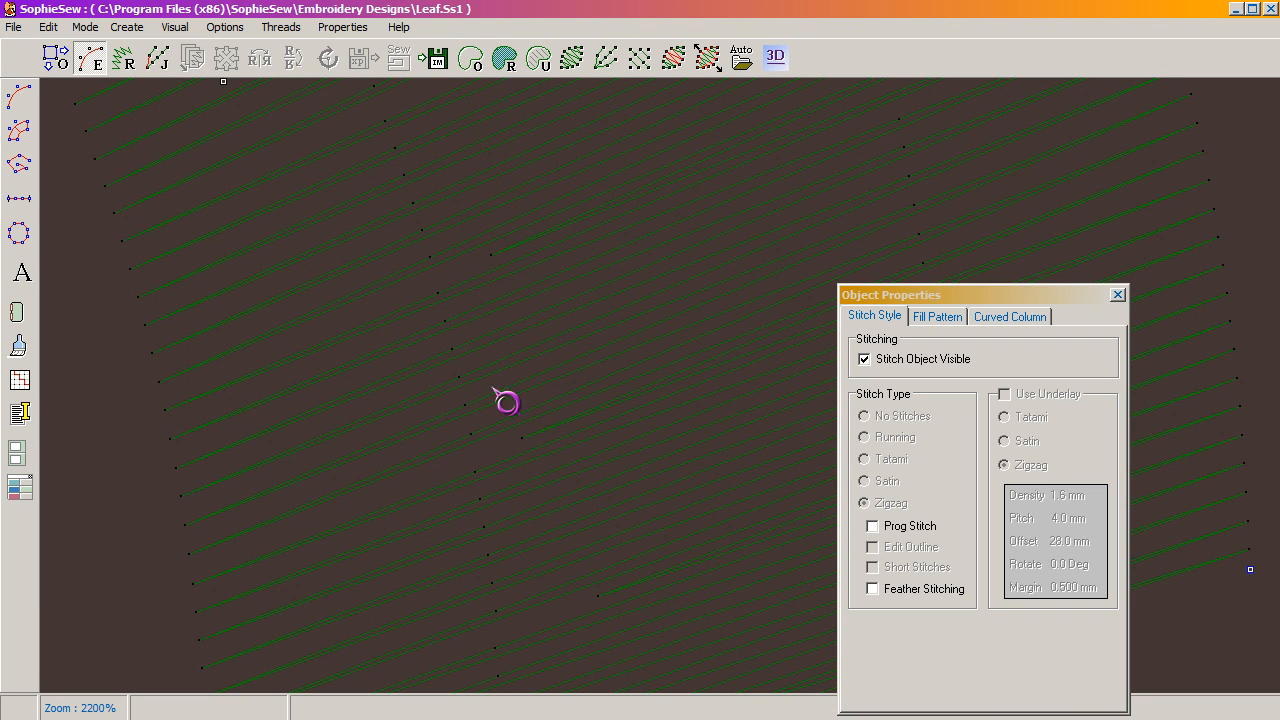
scroll(506, 402, down, 2)
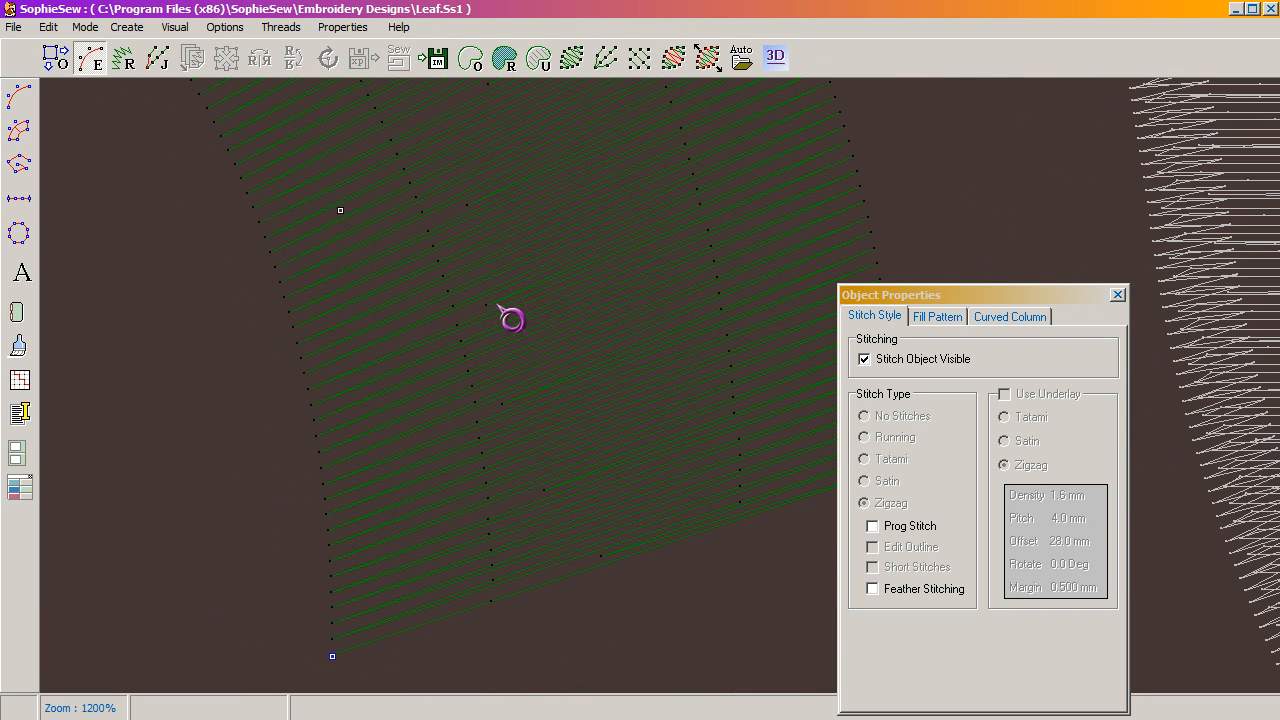
scroll(534, 257, down, 1)
scroll(530, 345, down, 2)
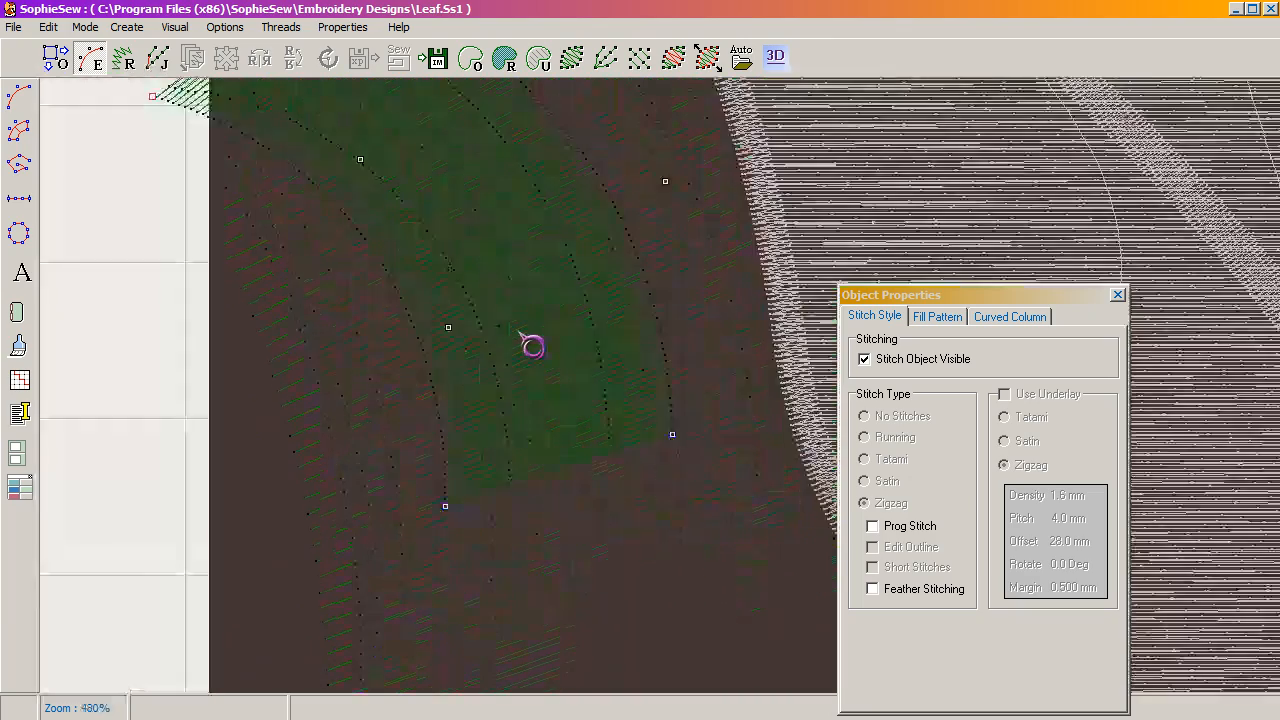
scroll(526, 330, down, 2)
drag(493, 287, 509, 411)
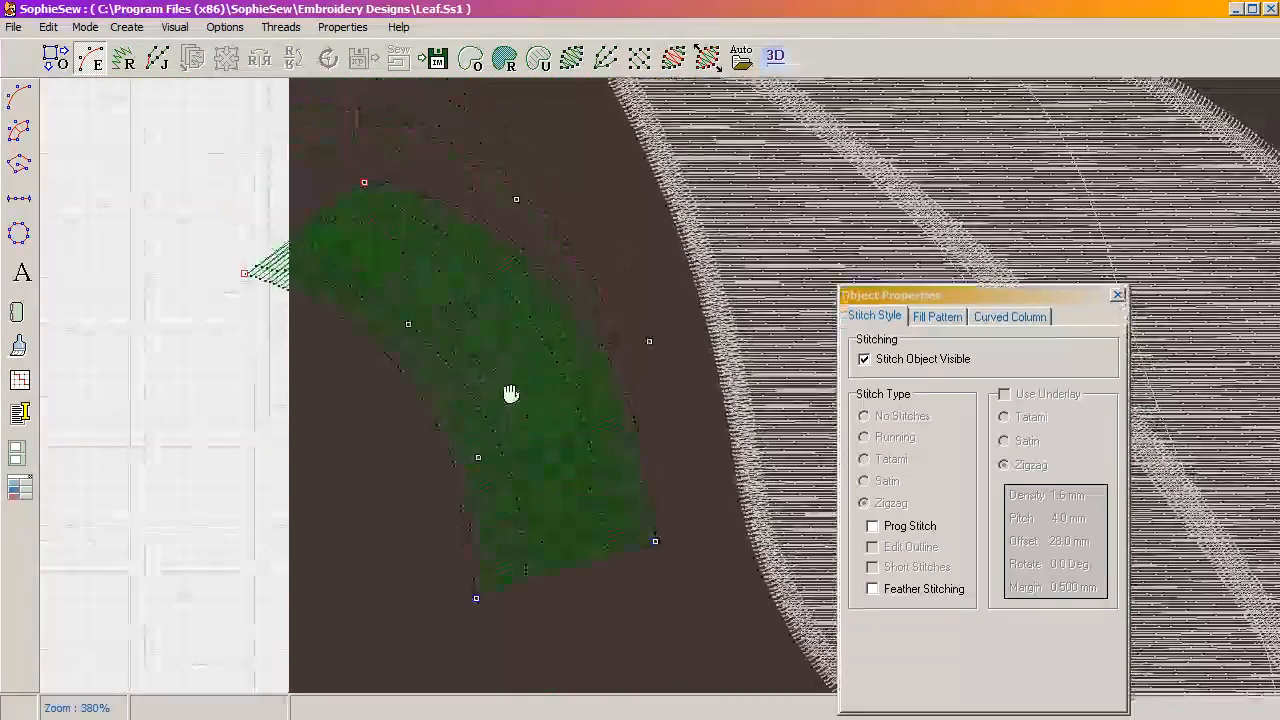
Try fill stitching on the arched column and inspect the stitch lines it produces.
click(888, 346)
click(937, 316)
click(920, 344)
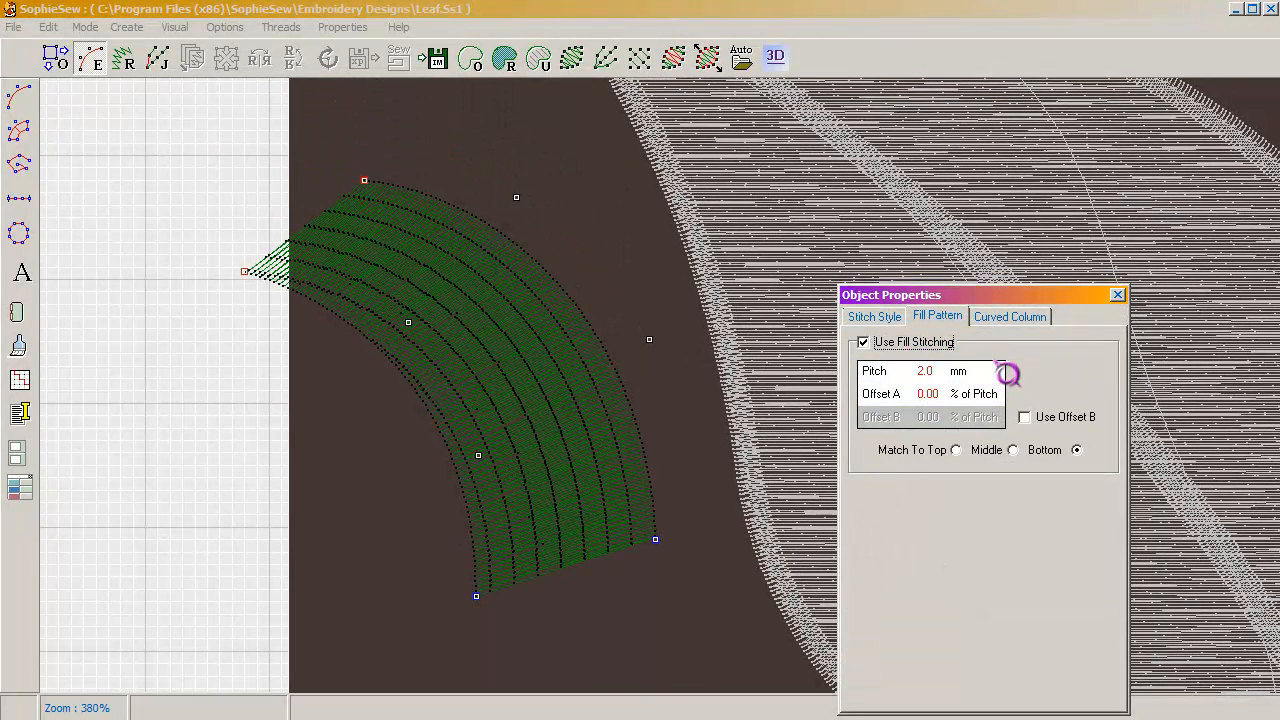
click(484, 372)
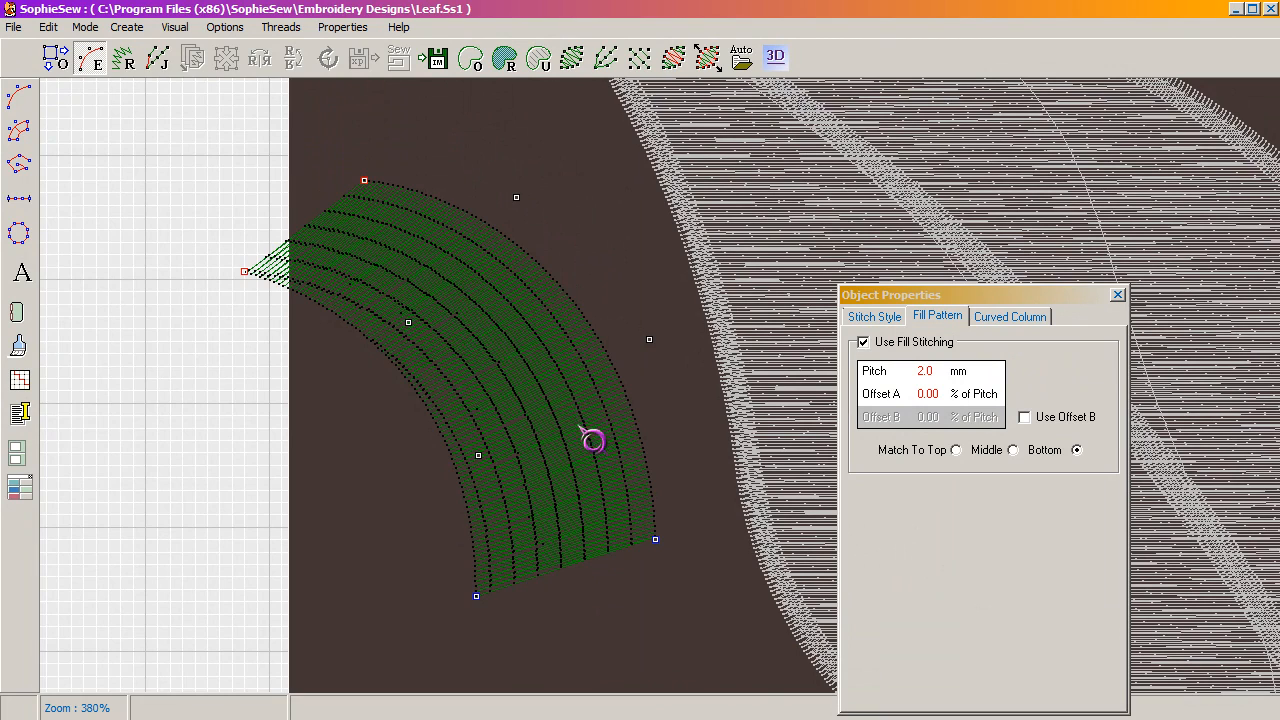
scroll(545, 390, up, 3)
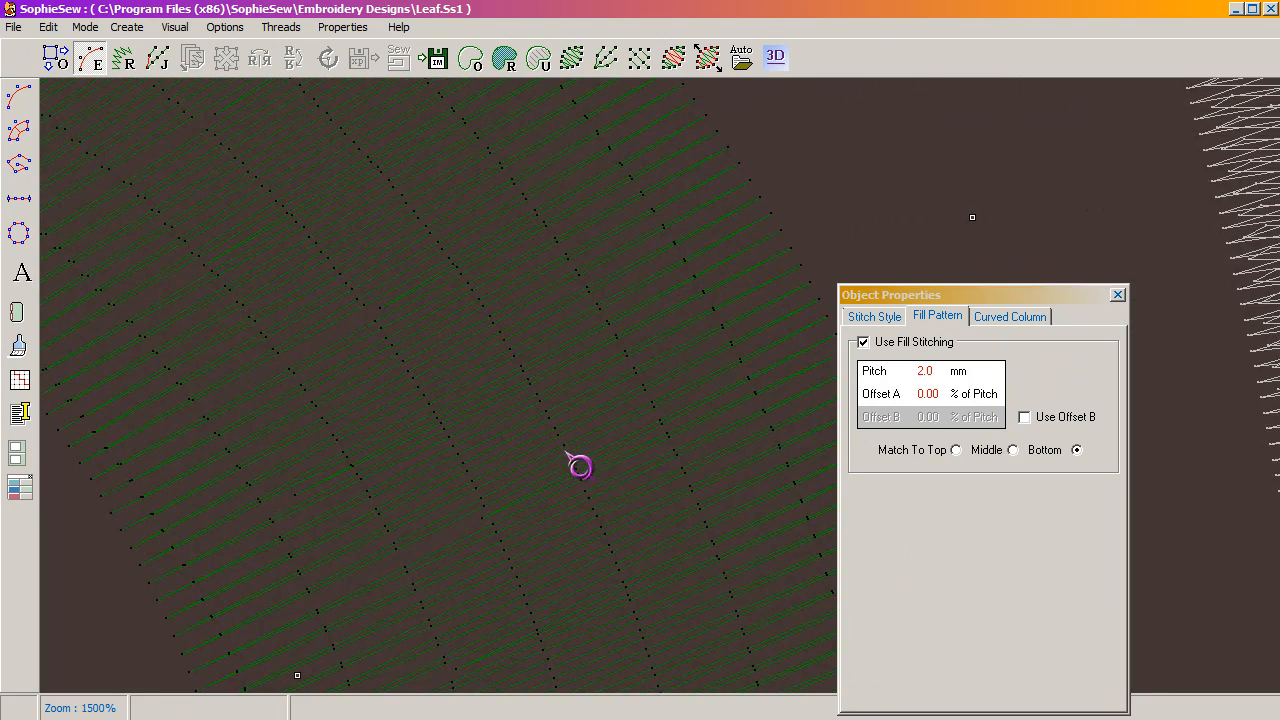
scroll(604, 541, down, 1)
scroll(545, 455, down, 2)
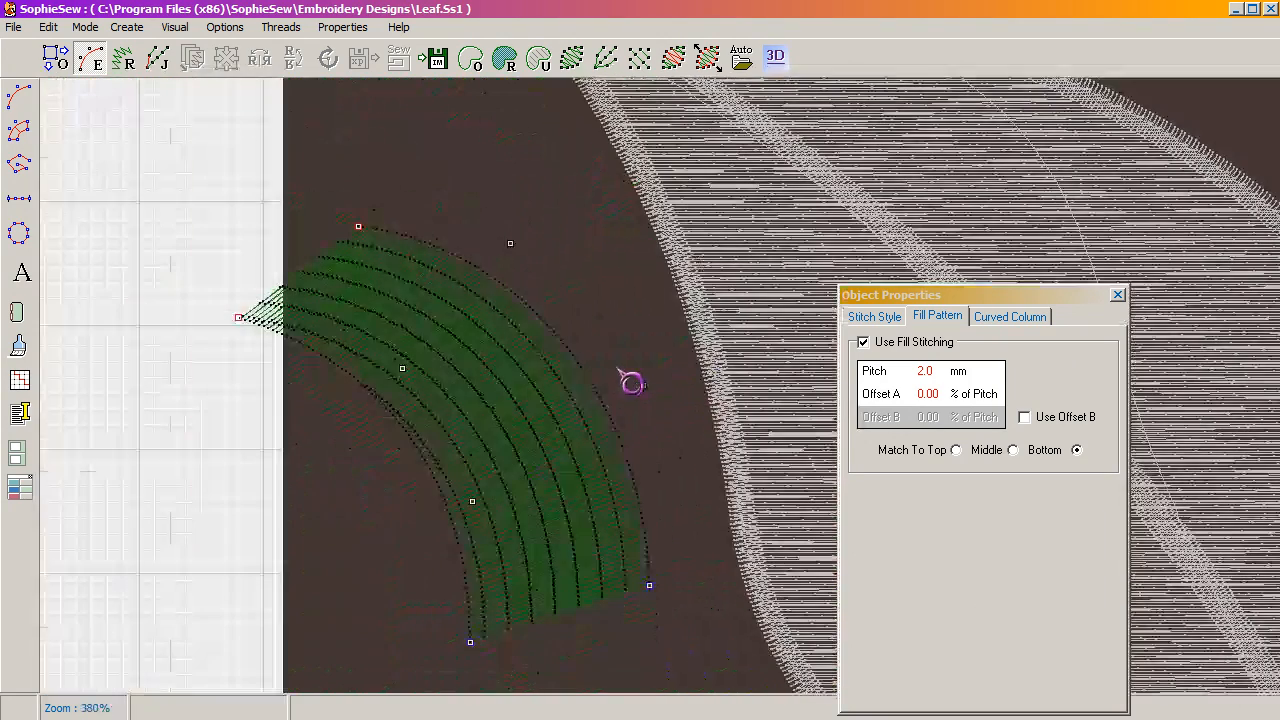
Enable Offset B, try fill offsets of 0.20 for A and -1.00 for B, and turn fill stitching off.
click(1024, 417)
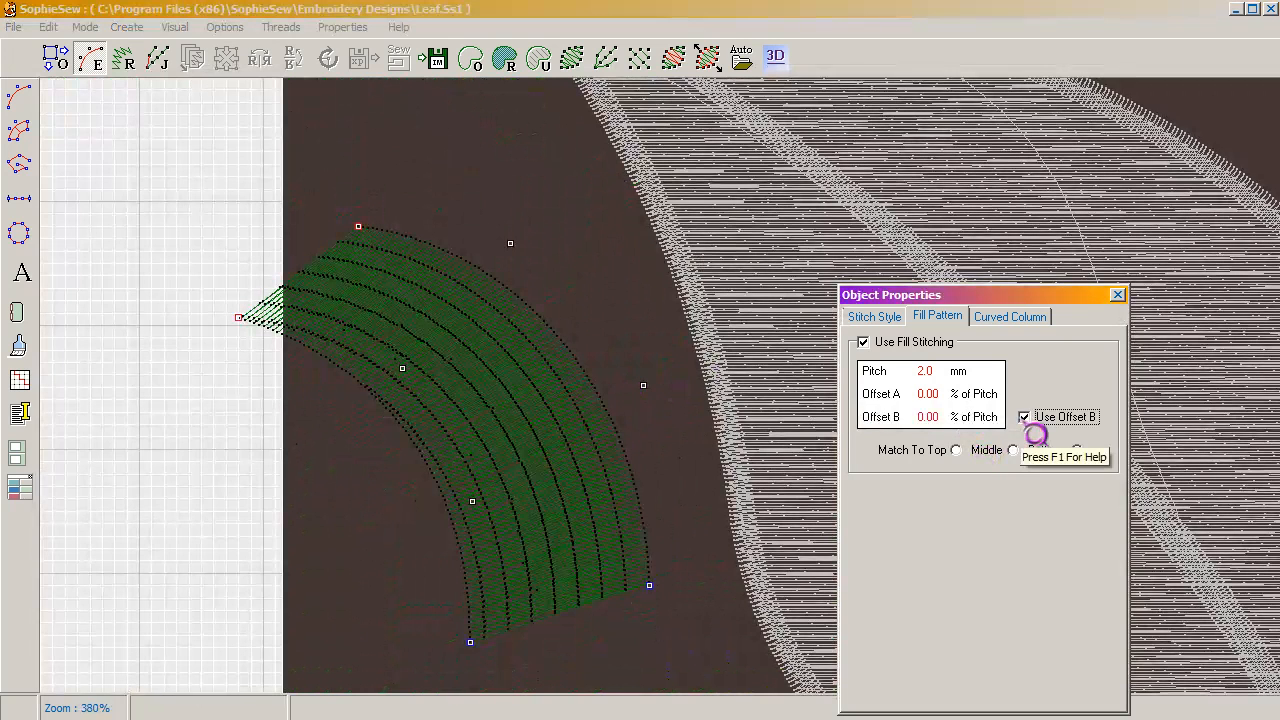
click(930, 400)
text(2)
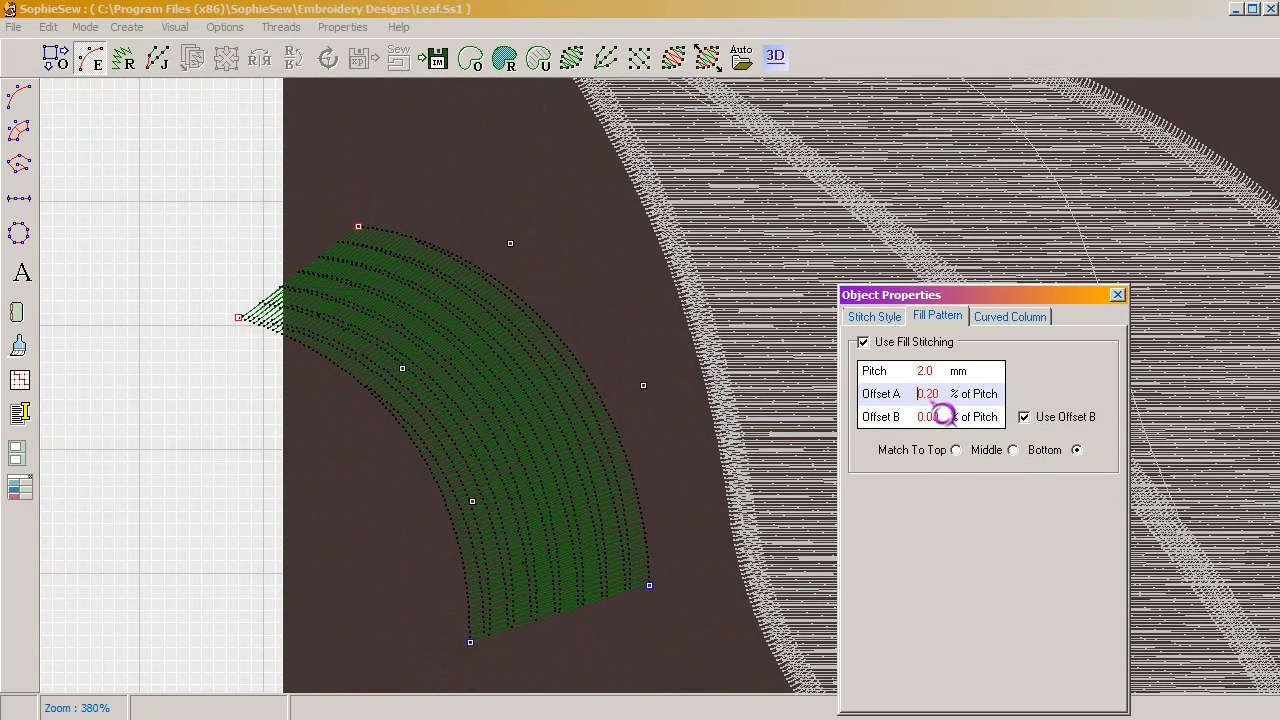
click(943, 416)
click(292, 330)
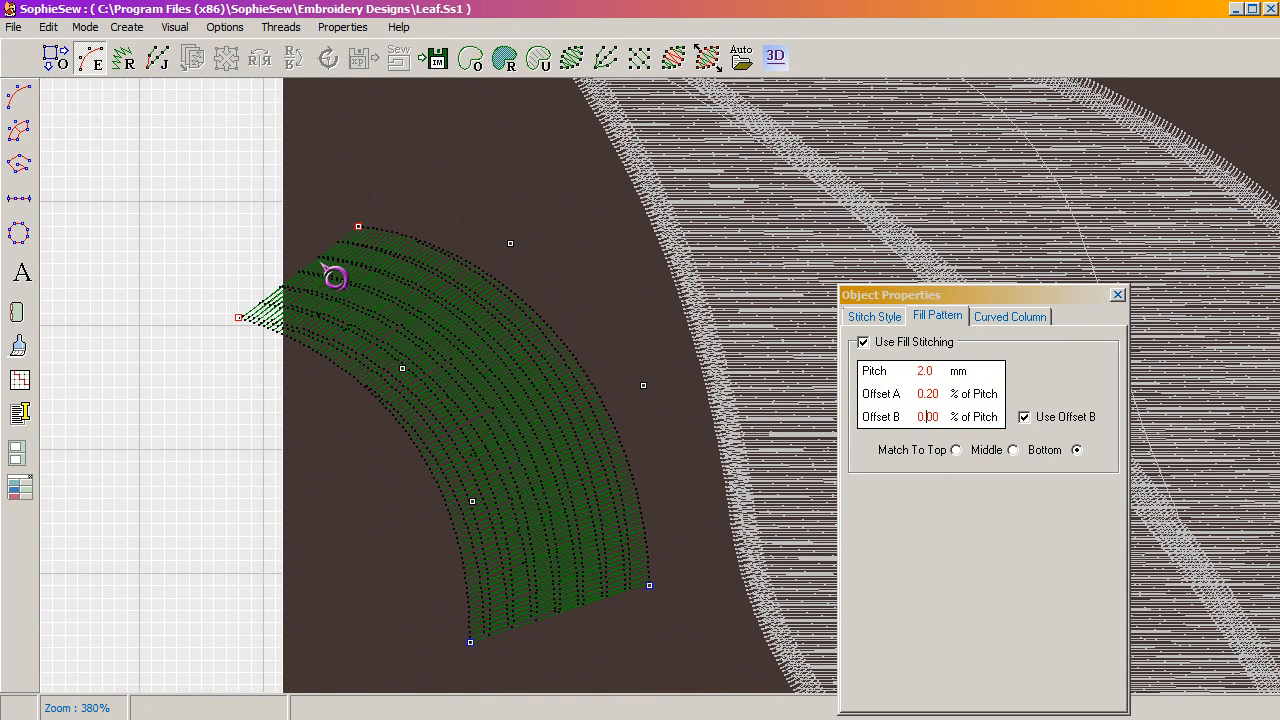
click(935, 418)
scroll(935, 420, down, 2)
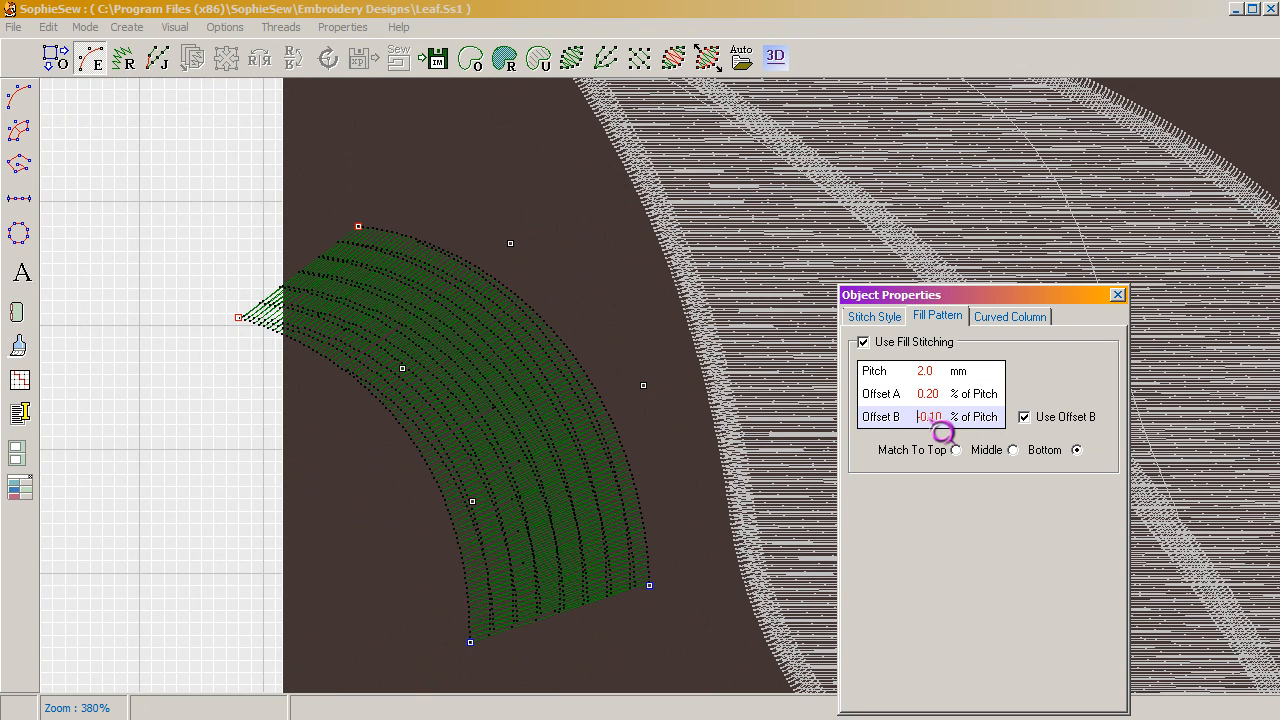
scroll(943, 432, down, 9)
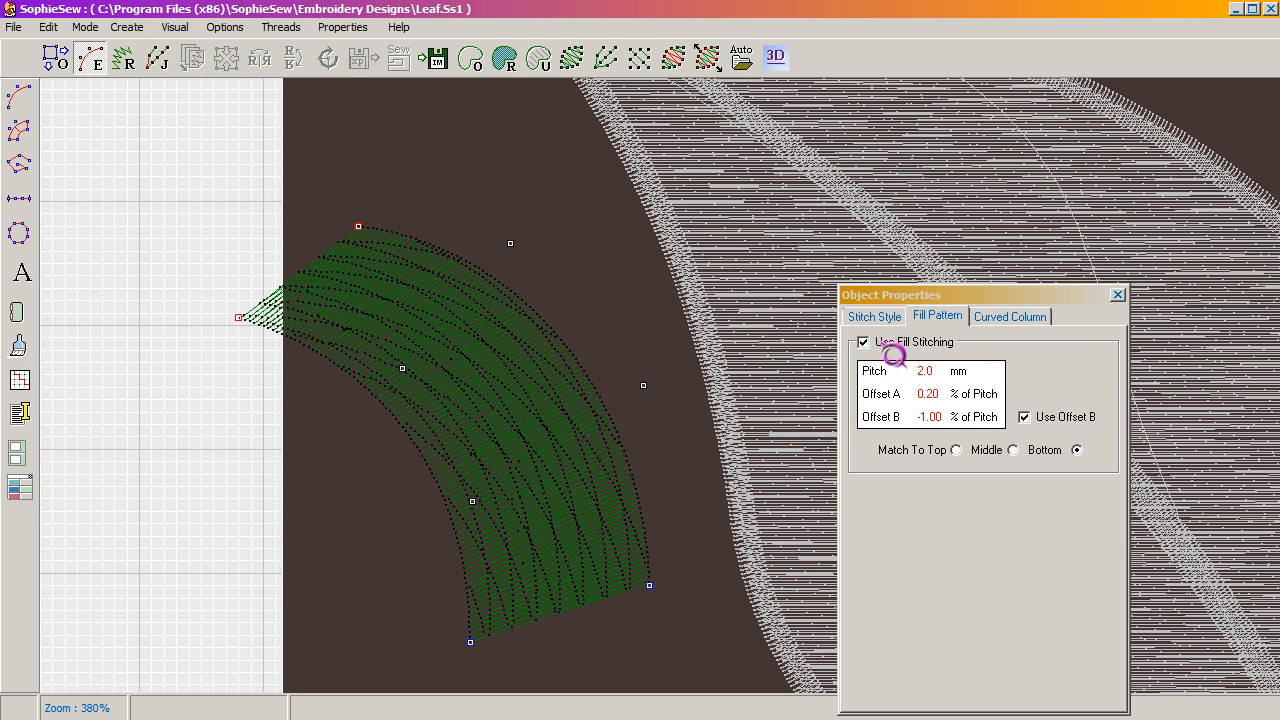
click(864, 342)
Enable Prog Stitch for the arched column and bring up the stitch pattern viewer beside it.
click(876, 317)
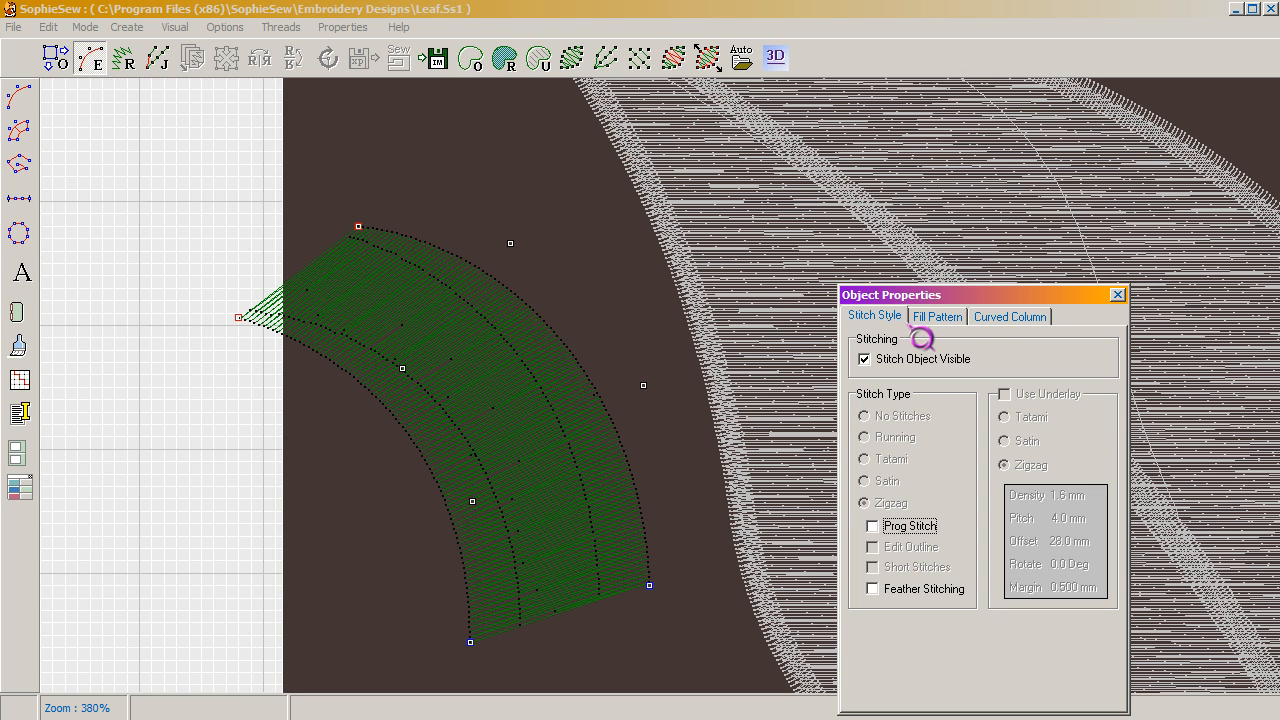
click(893, 527)
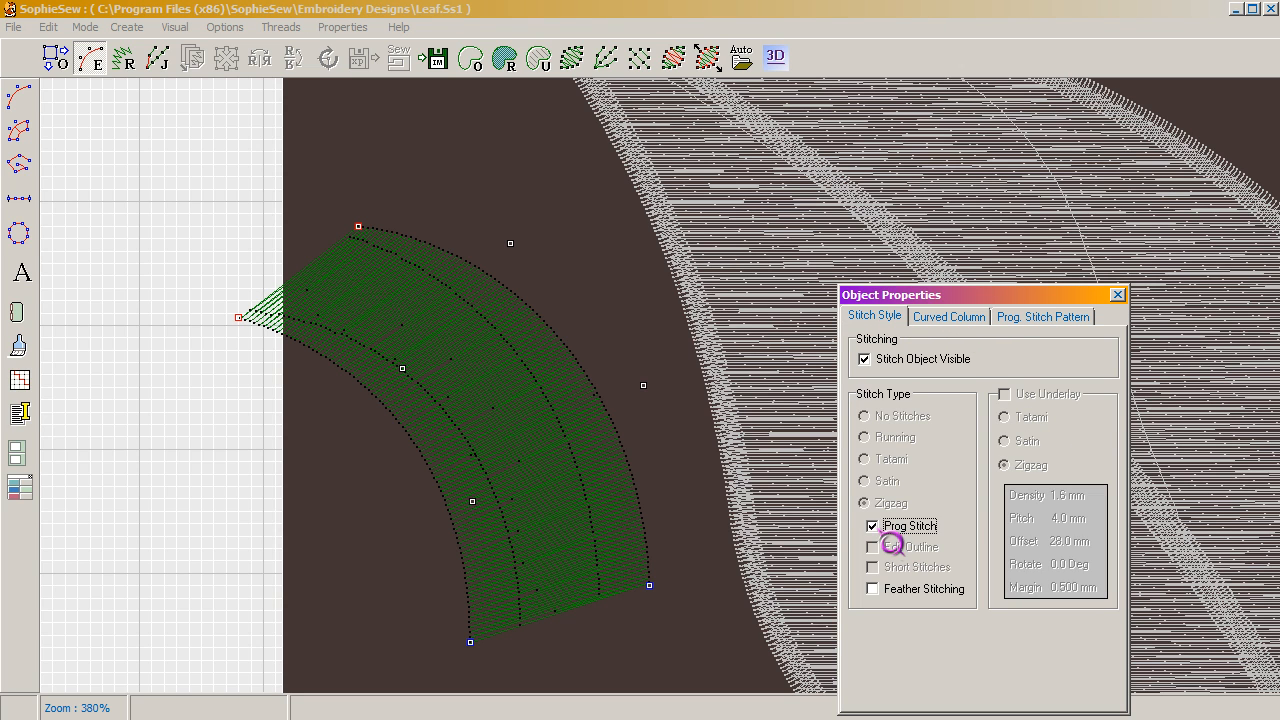
click(1040, 320)
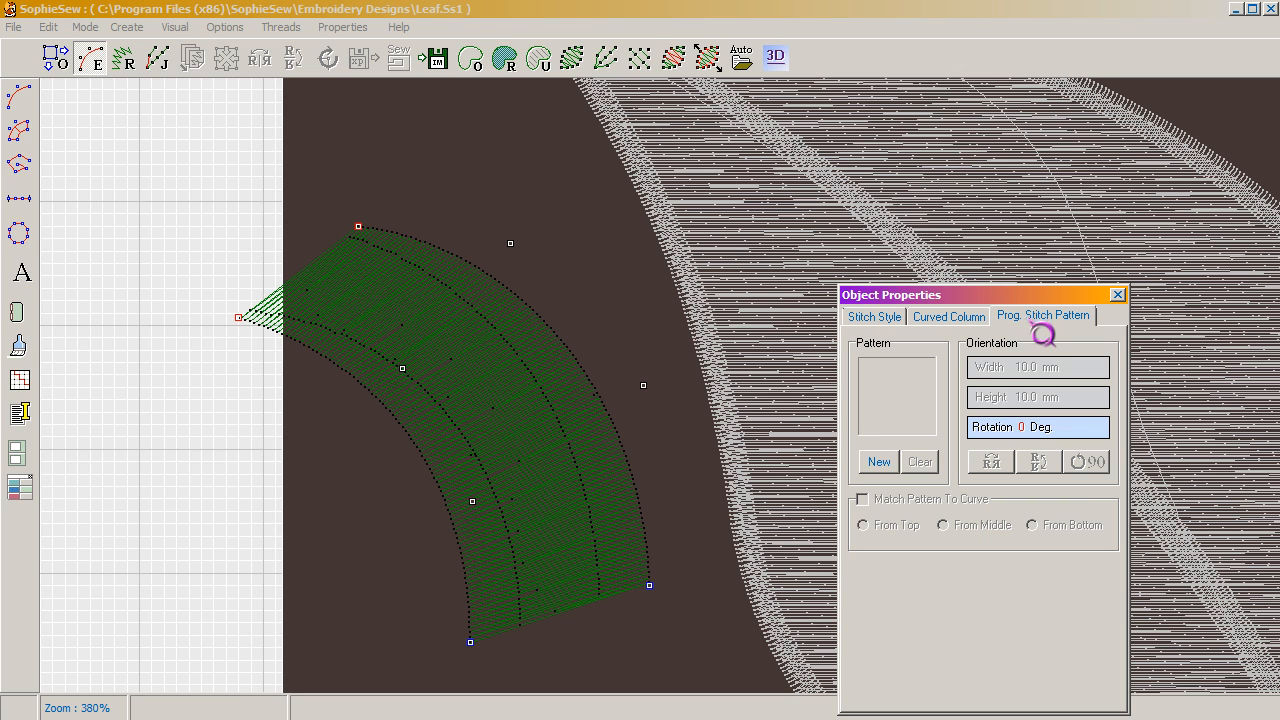
click(880, 462)
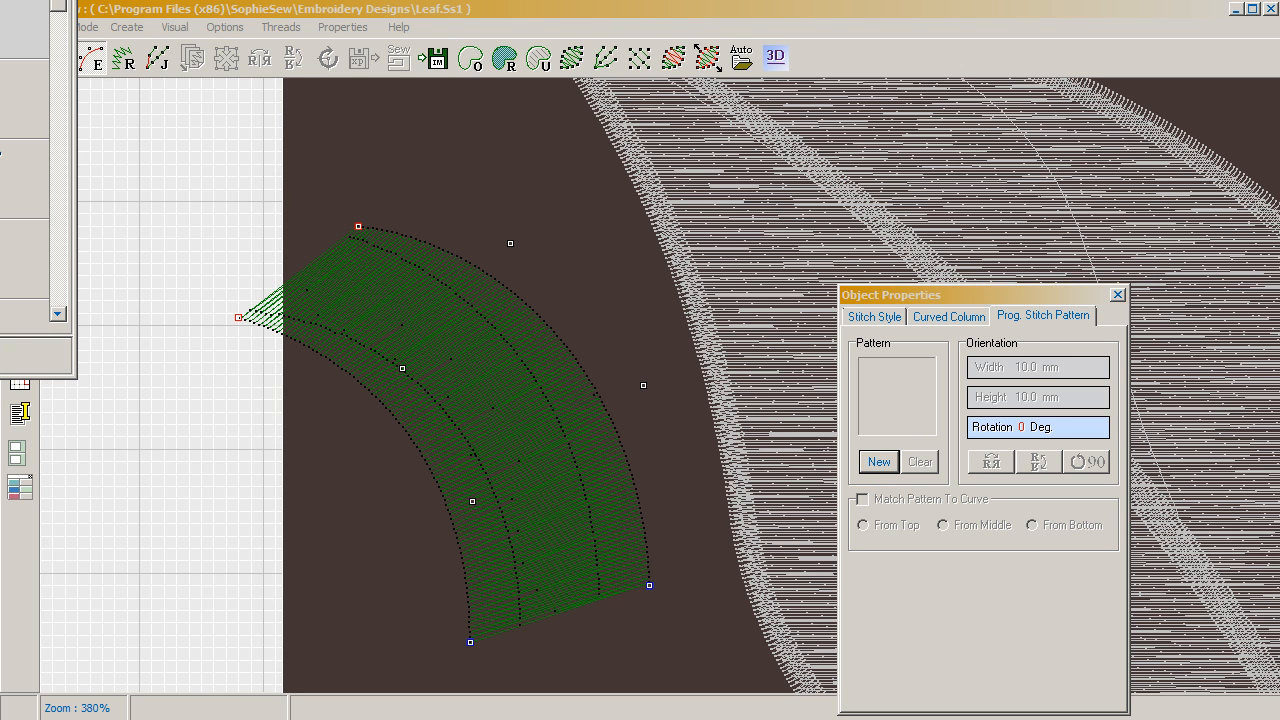
drag(2, 5, 755, 150)
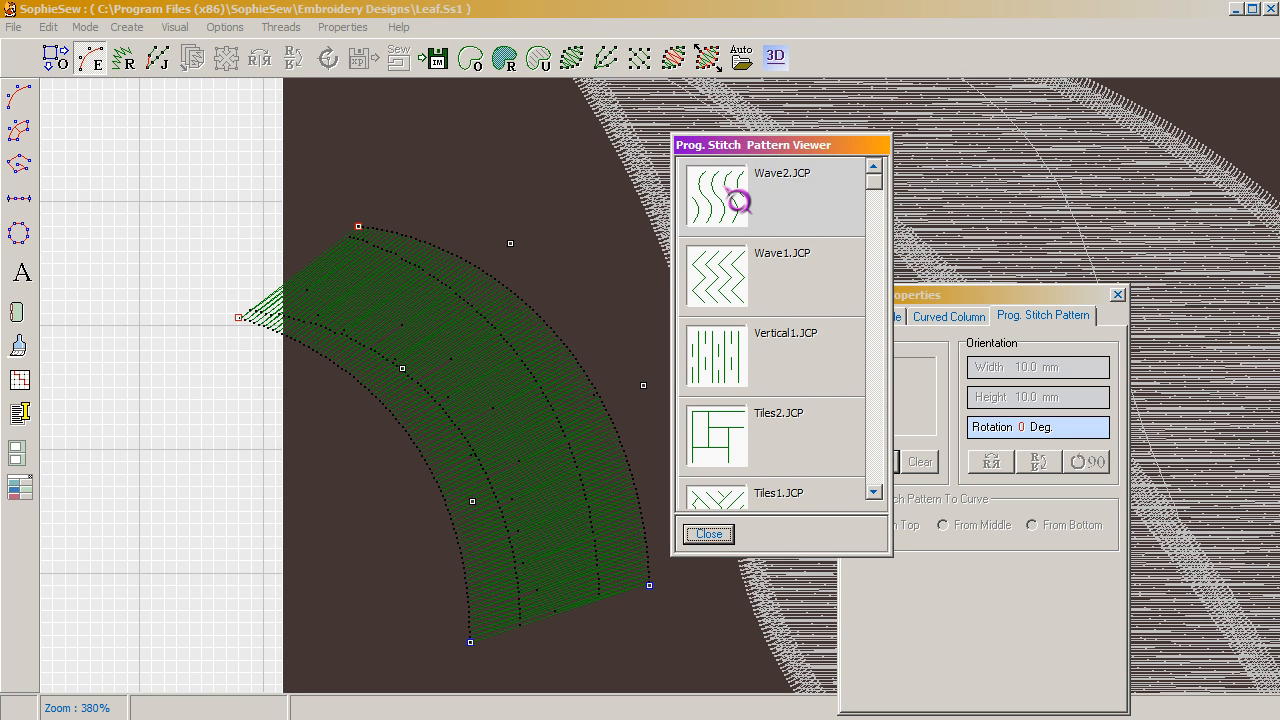
Try the Wave2.JCP pattern on the arched column and inspect its stitches up close.
click(735, 200)
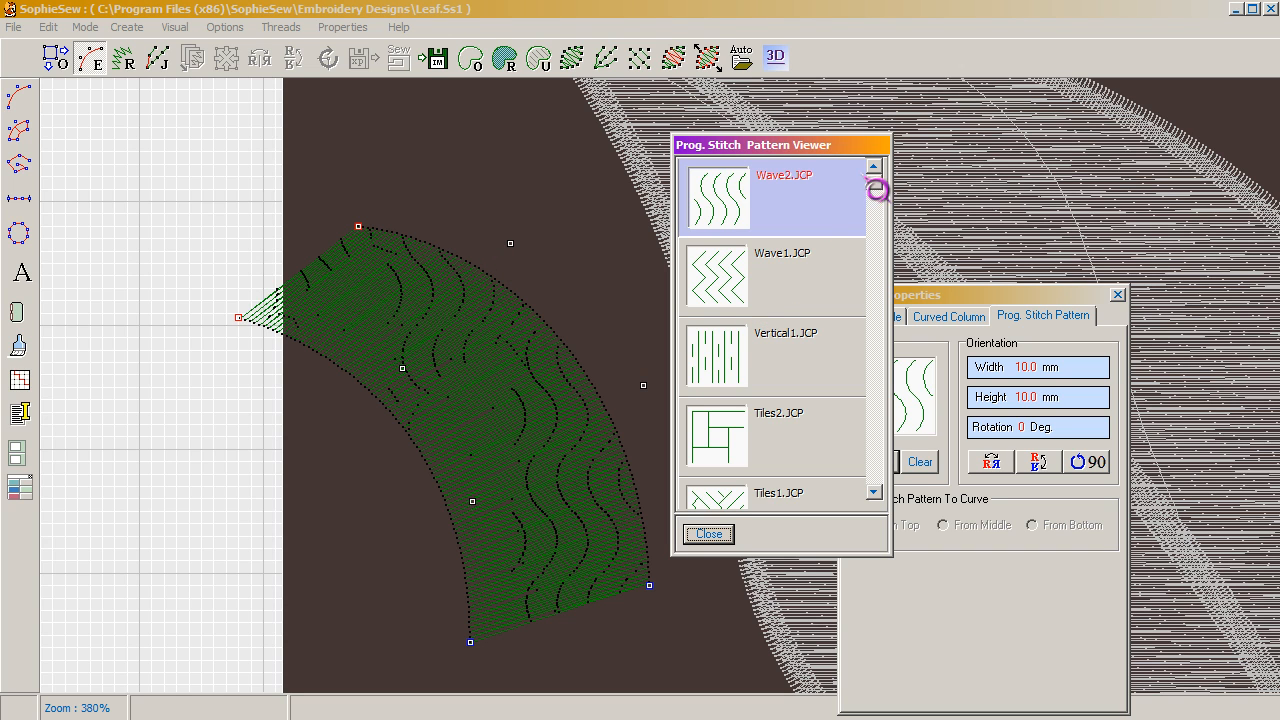
scroll(877, 186, down, 1)
scroll(494, 450, up, 3)
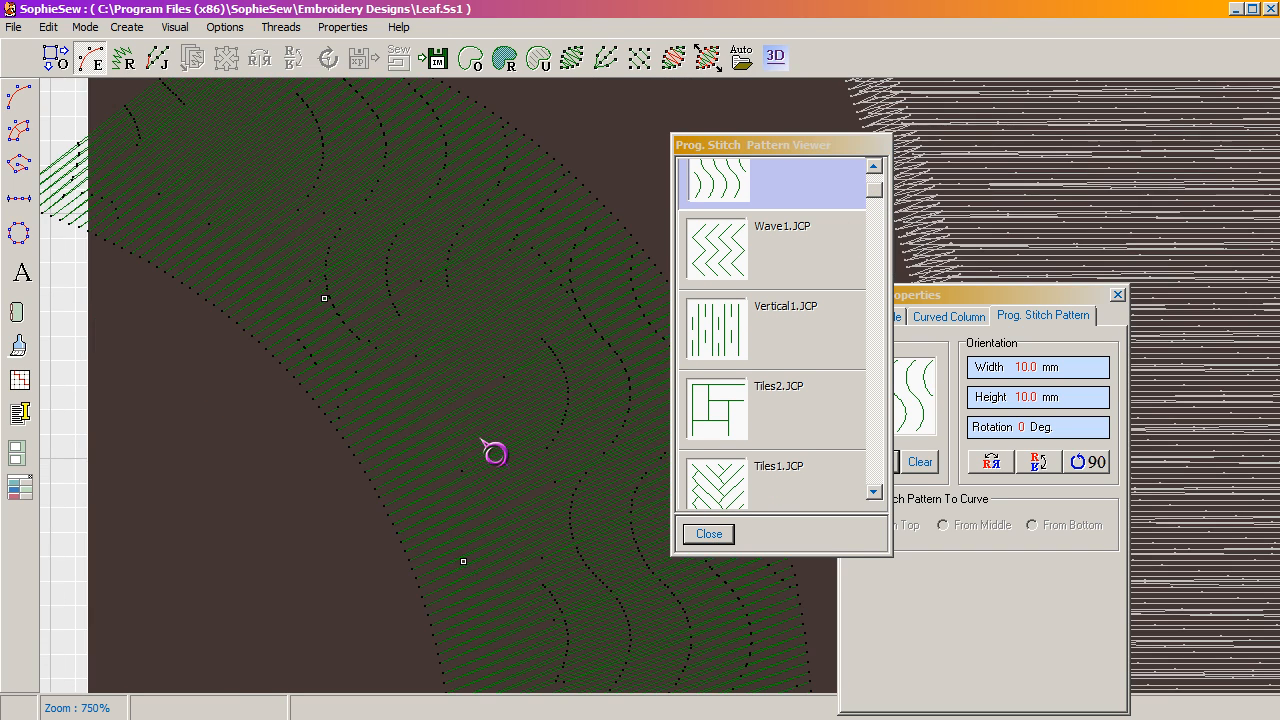
scroll(494, 450, down, 3)
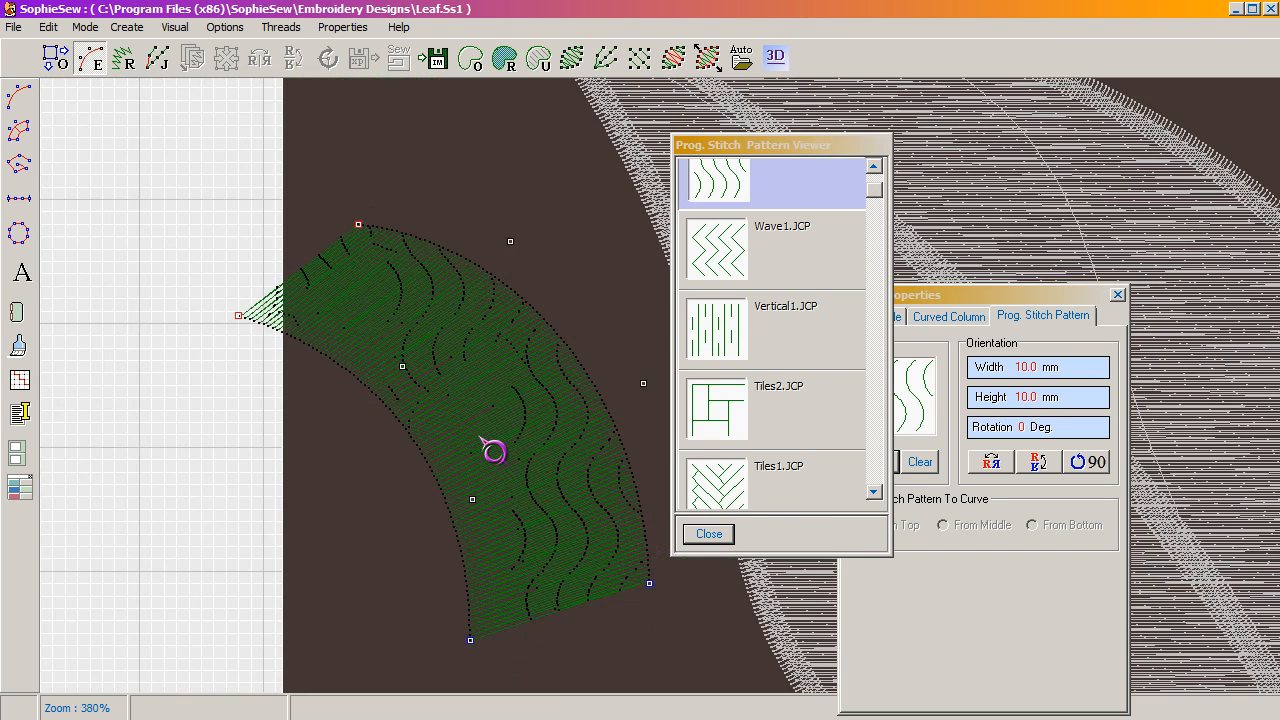
Try the Wave1.JCP and Vertical1.JCP patterns on the arched column, then apply Tiles2.JCP.
click(712, 258)
click(728, 340)
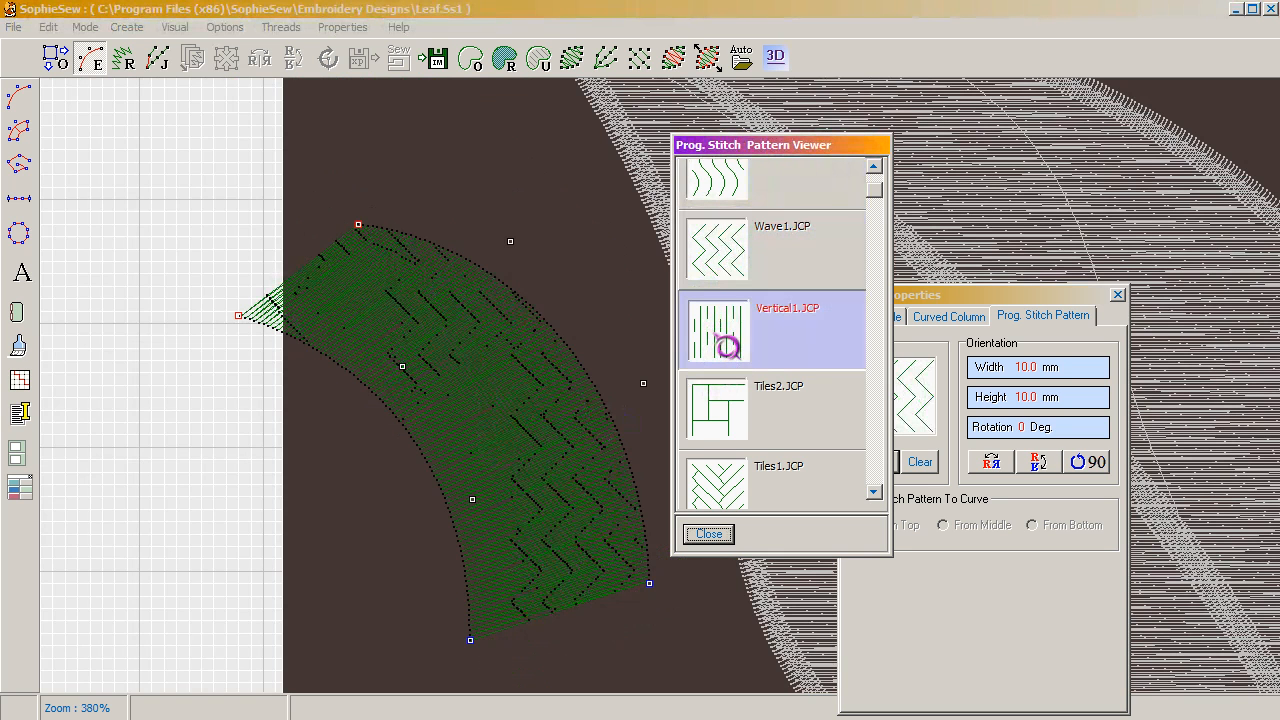
click(725, 437)
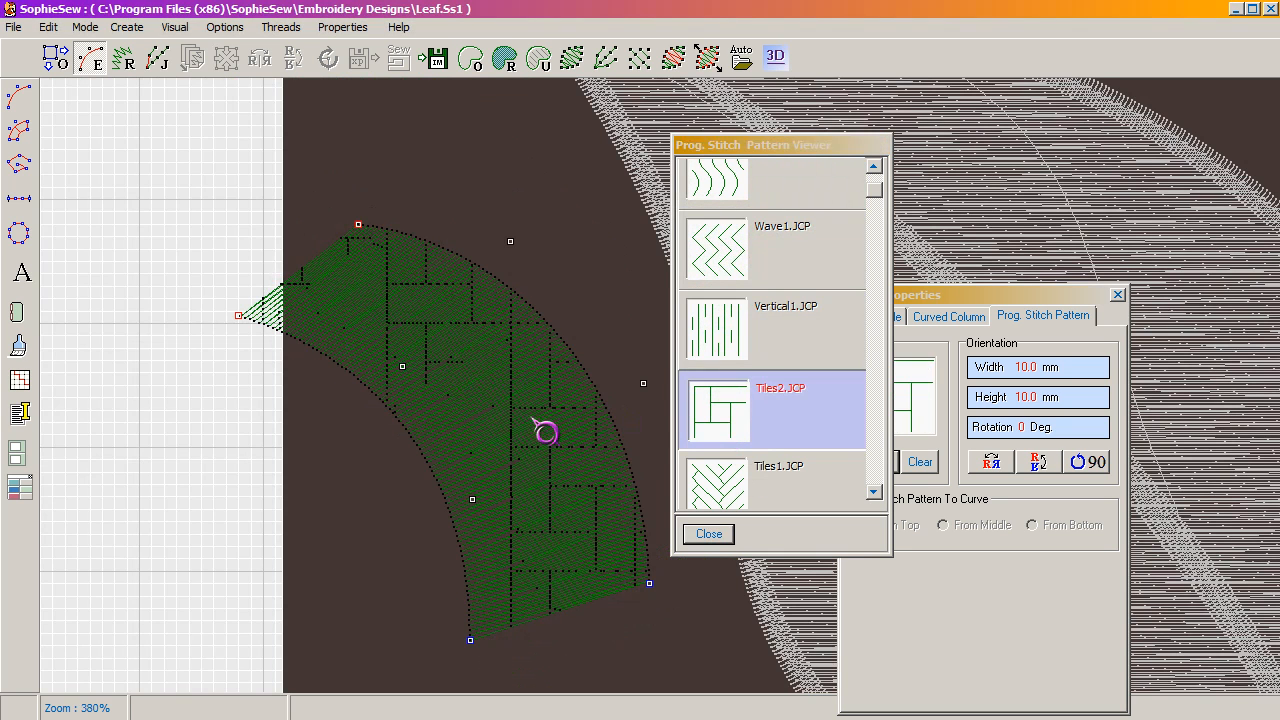
Inspect the Tiles2.JCP stitches up close, and try the Tiles1.JCP pattern on the arched column.
scroll(543, 431, up, 2)
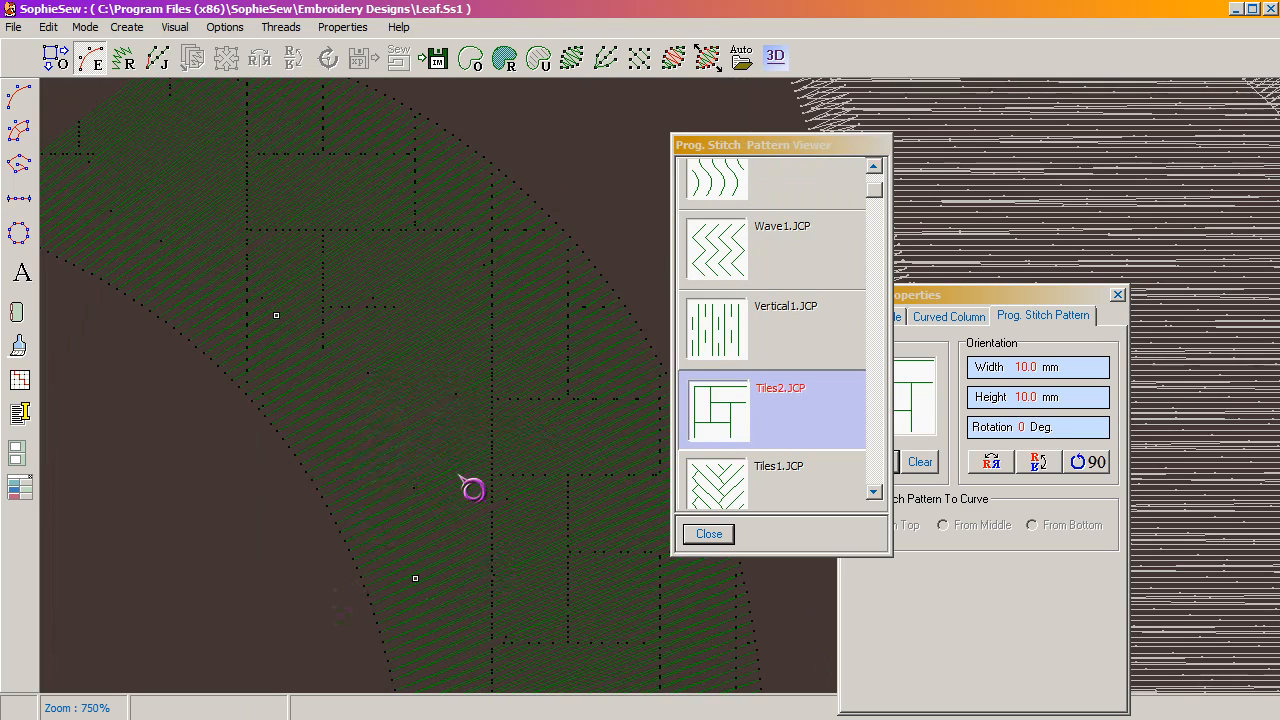
scroll(440, 530, up, 2)
scroll(426, 496, down, 2)
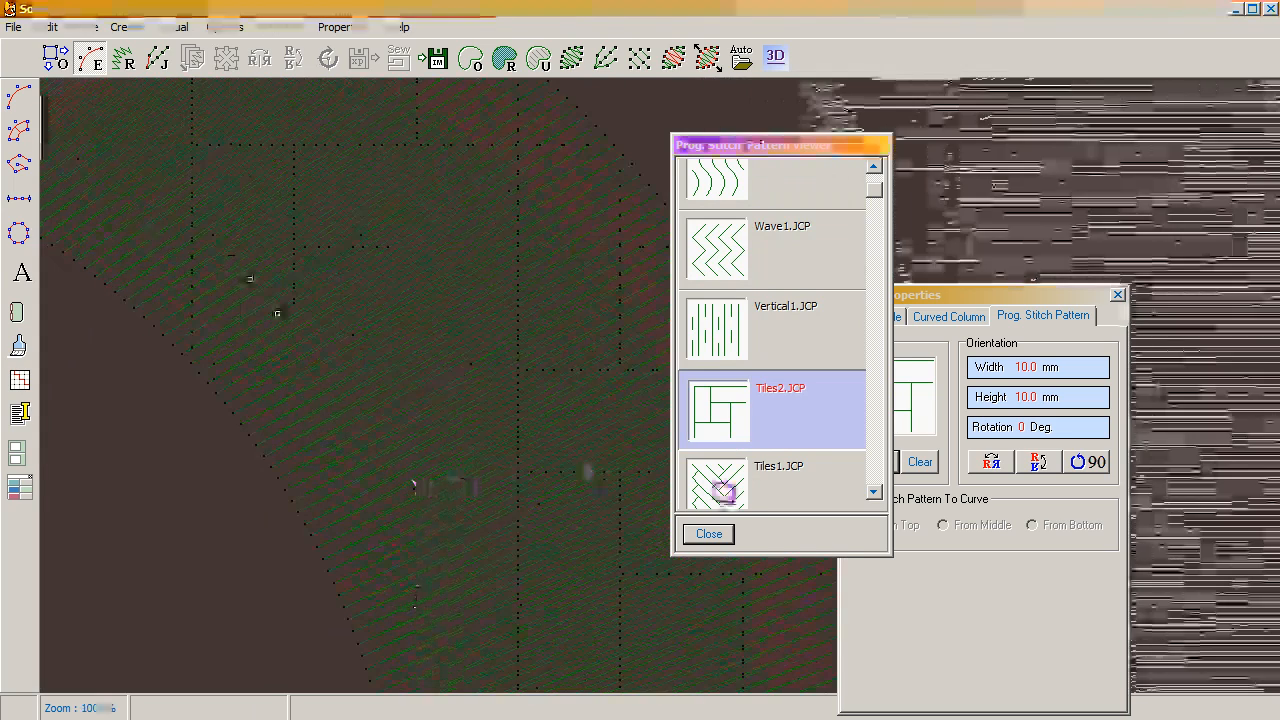
click(730, 489)
scroll(475, 352, down, 1)
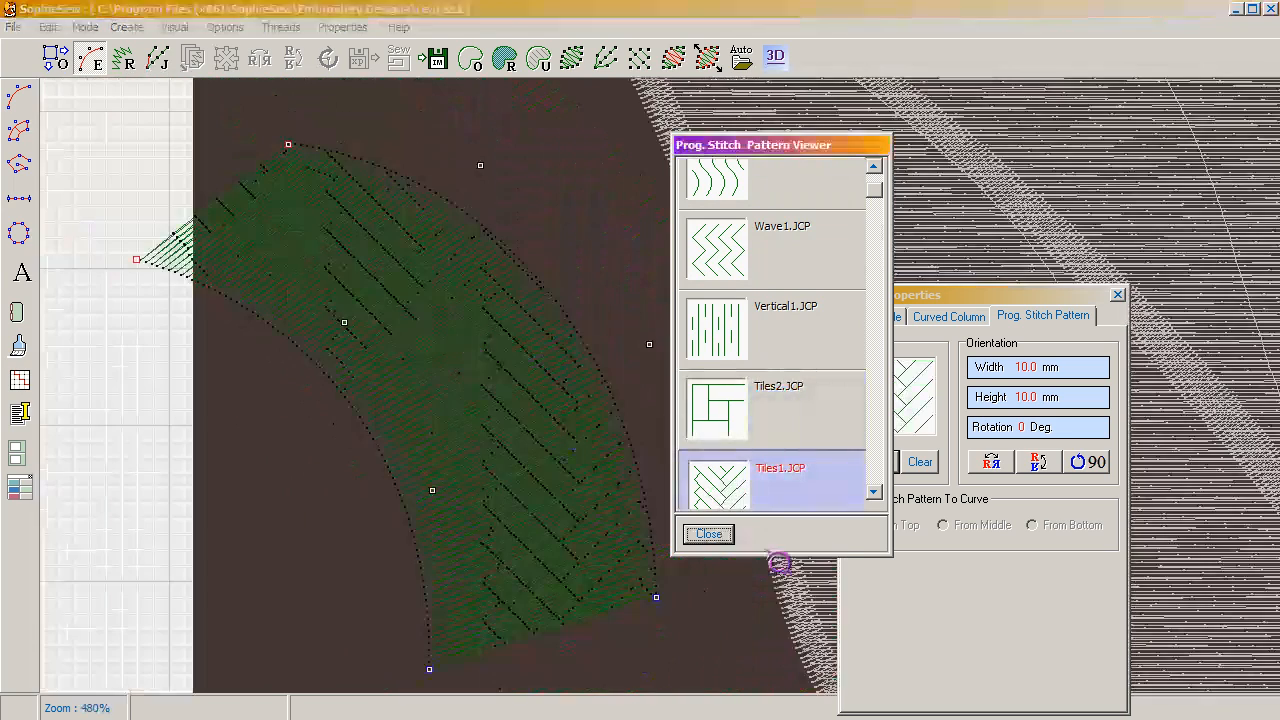
click(712, 536)
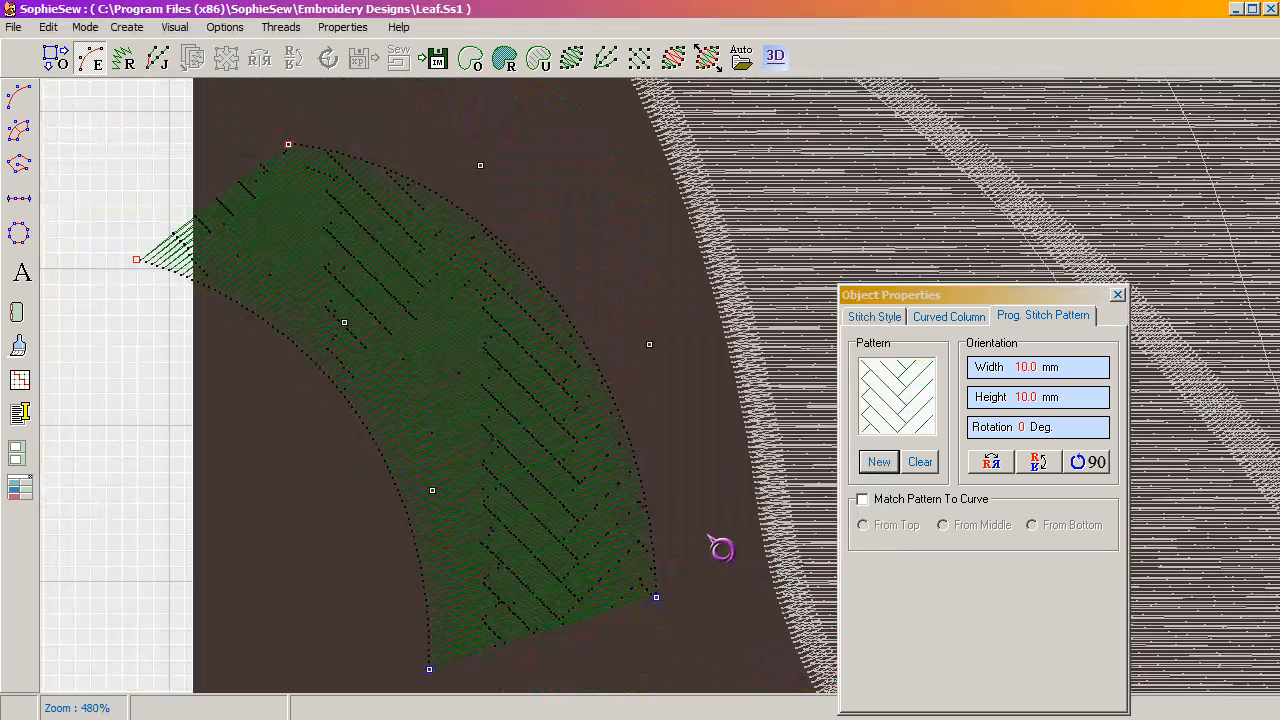
Clear the programmed stitch pattern from the arched column and toggle its Prog Stitch option.
click(920, 461)
click(874, 318)
click(908, 530)
click(908, 530)
Try a maximum stitch distance of 10.7 mm on the arched column and inspect its stitch points up close.
click(952, 317)
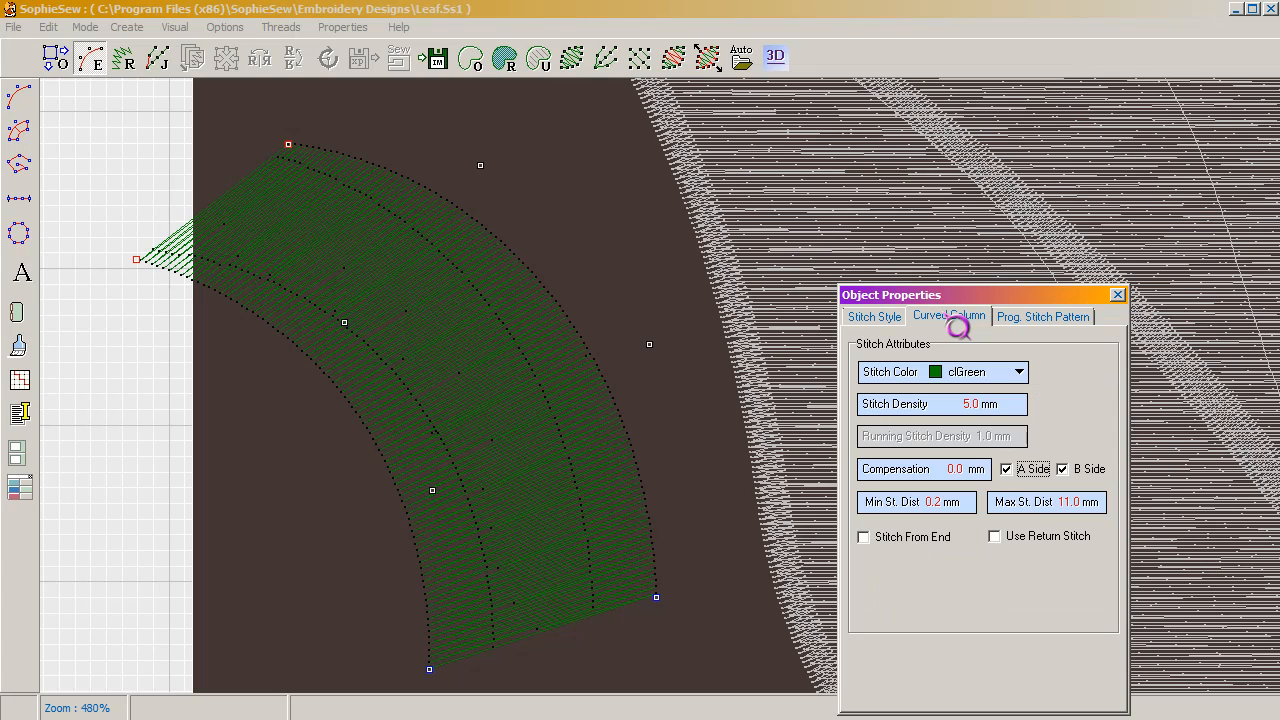
scroll(1052, 519, down, 2)
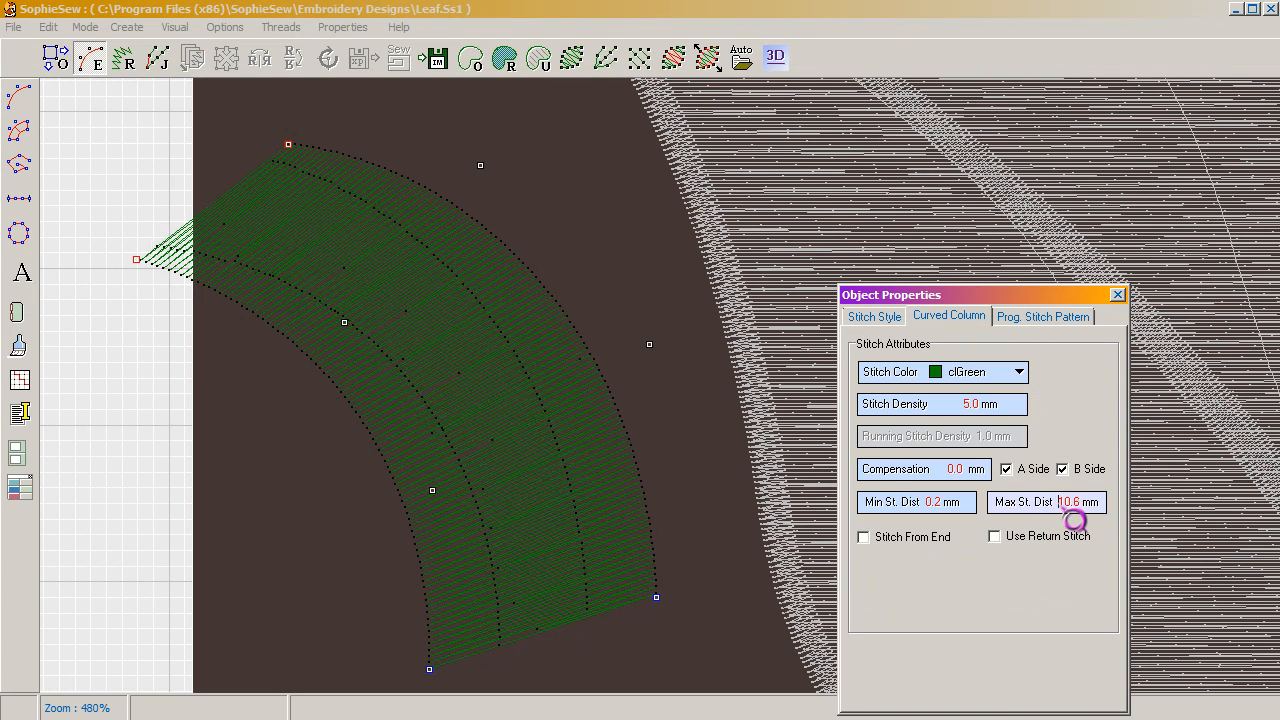
scroll(1075, 520, up, 3)
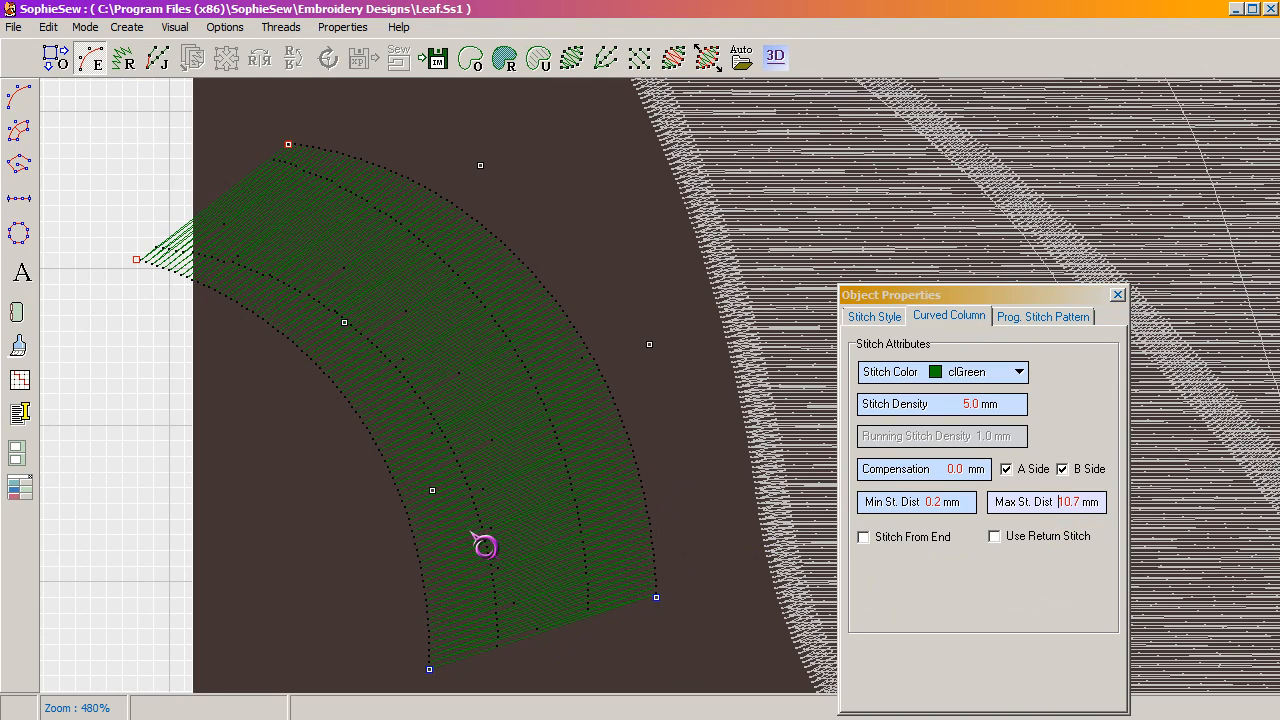
scroll(486, 543, up, 4)
scroll(360, 560, down, 2)
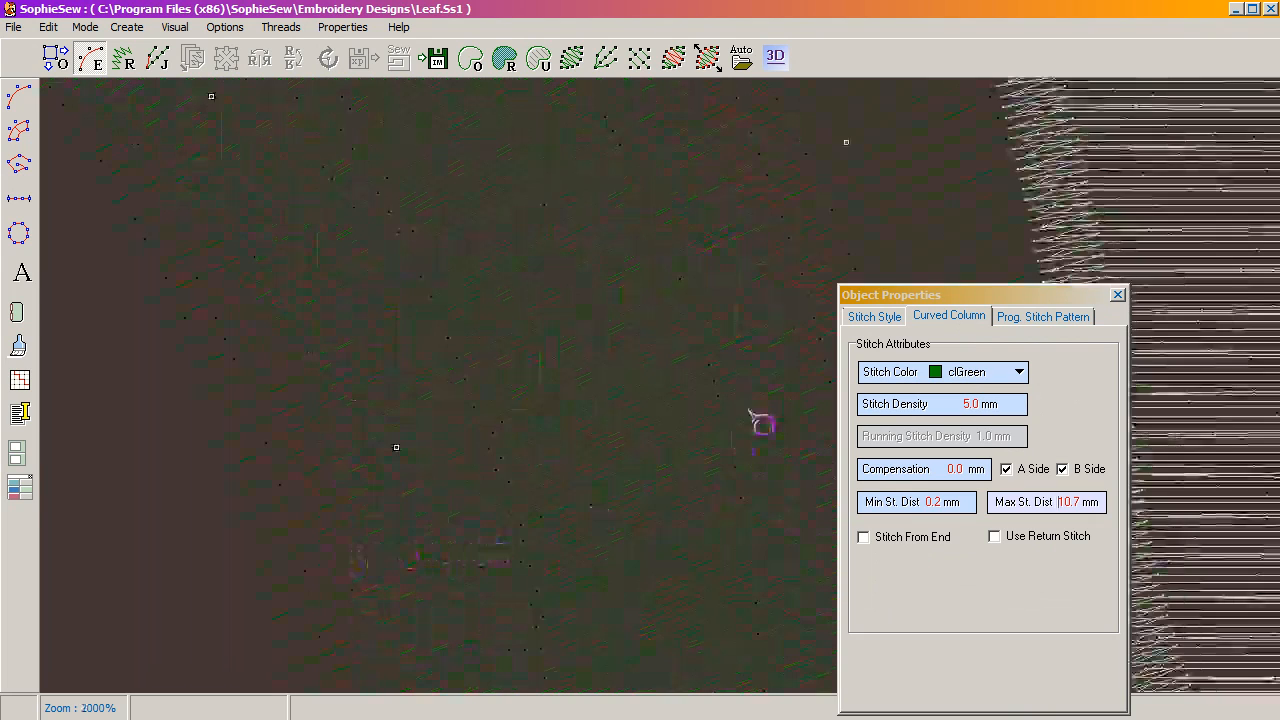
scroll(491, 522, up, 2)
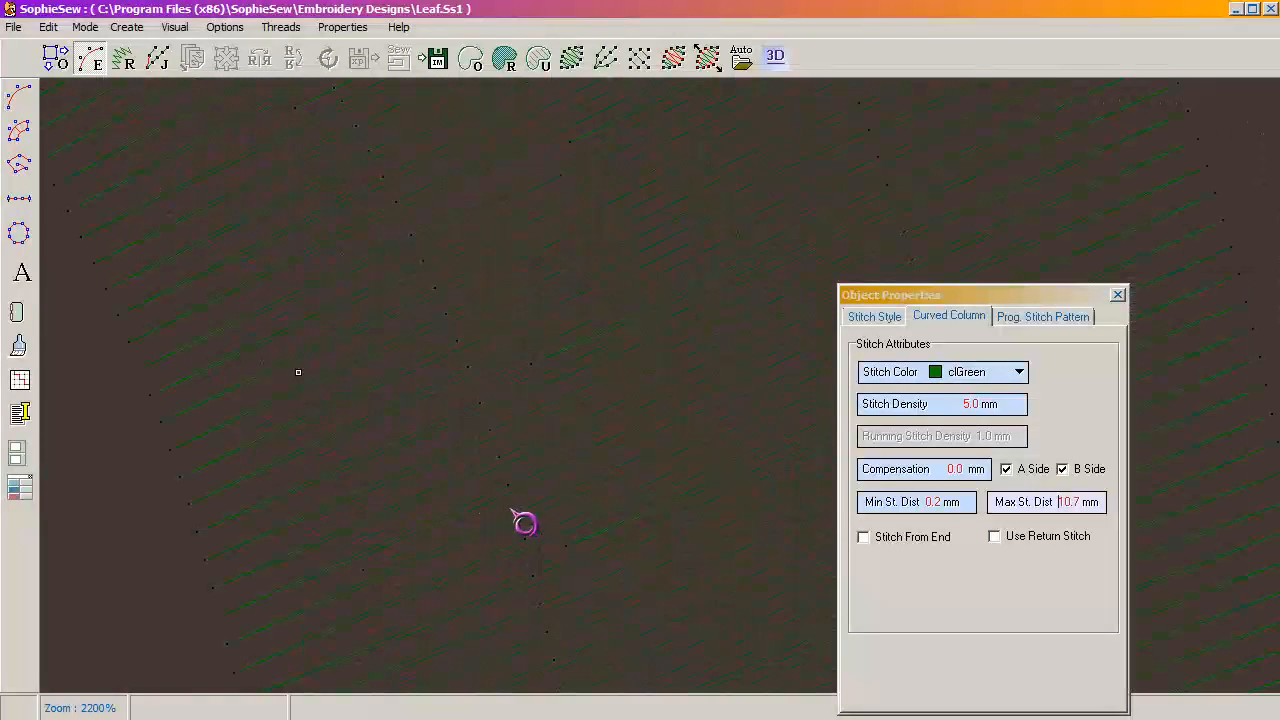
scroll(617, 437, down, 5)
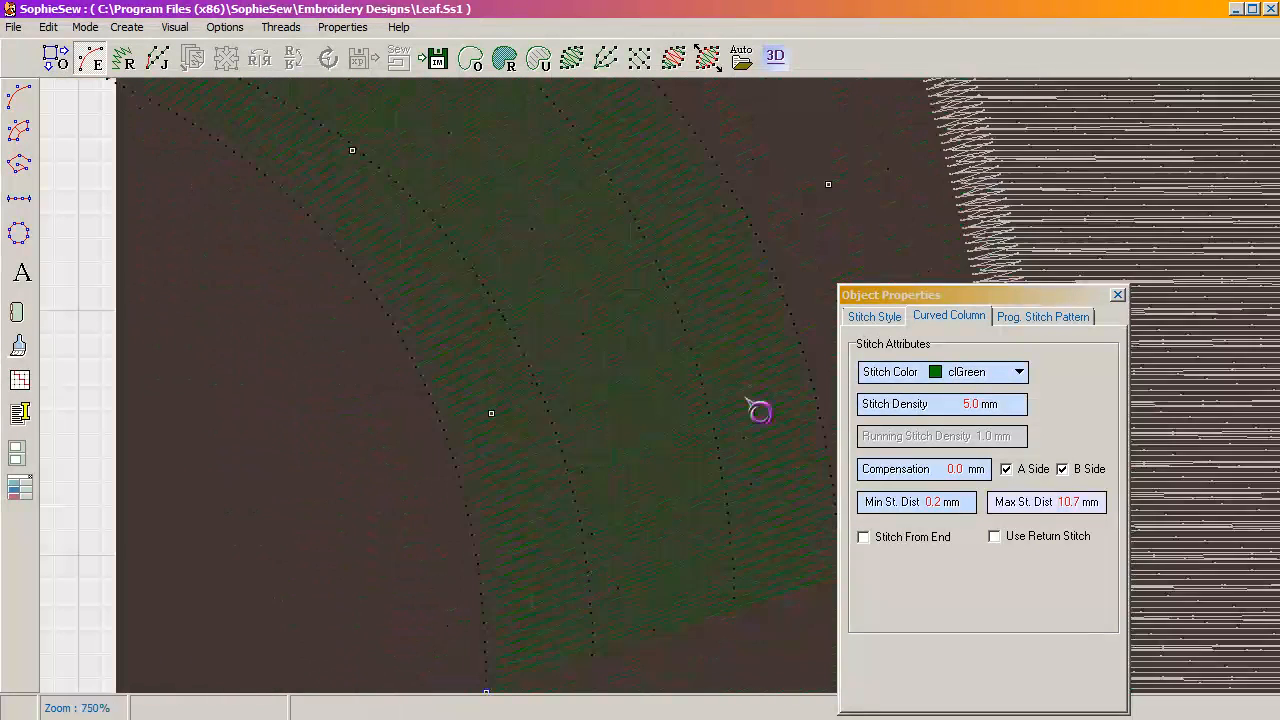
Turn Prog Stitch off for the arched column and toggle its fill stitching on and off.
click(866, 315)
click(872, 526)
click(1012, 318)
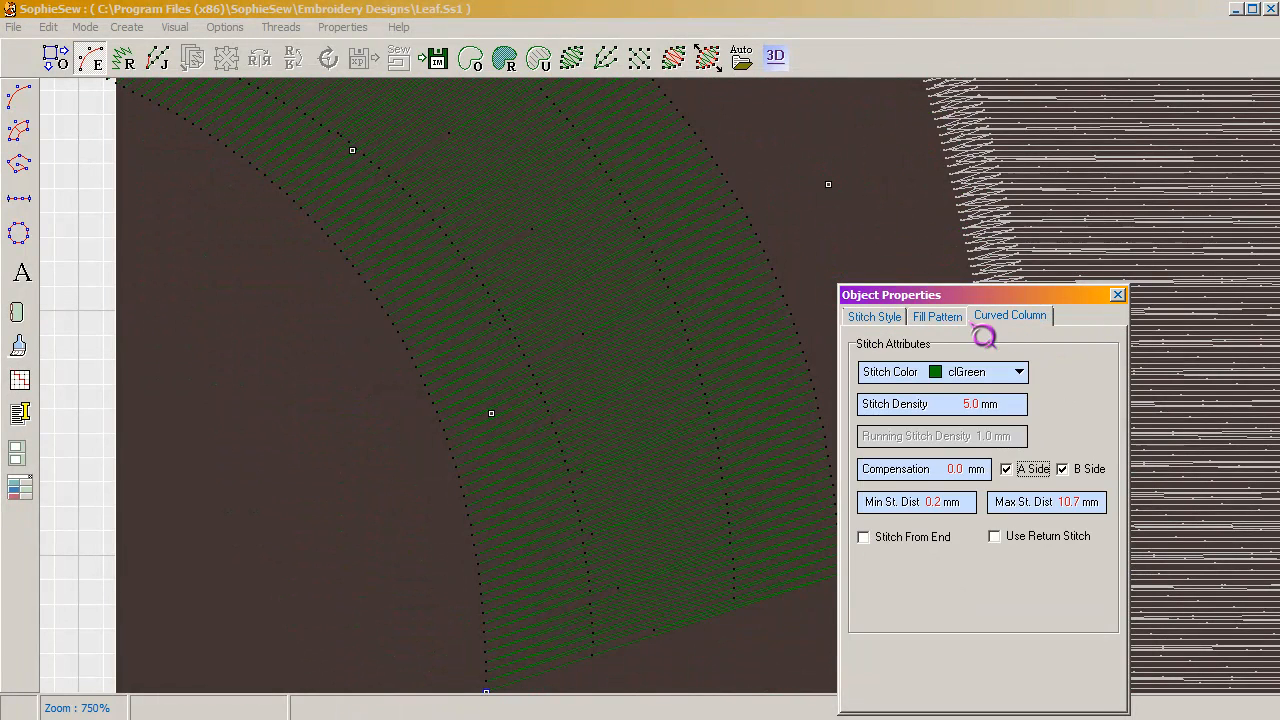
click(937, 317)
click(900, 344)
click(905, 344)
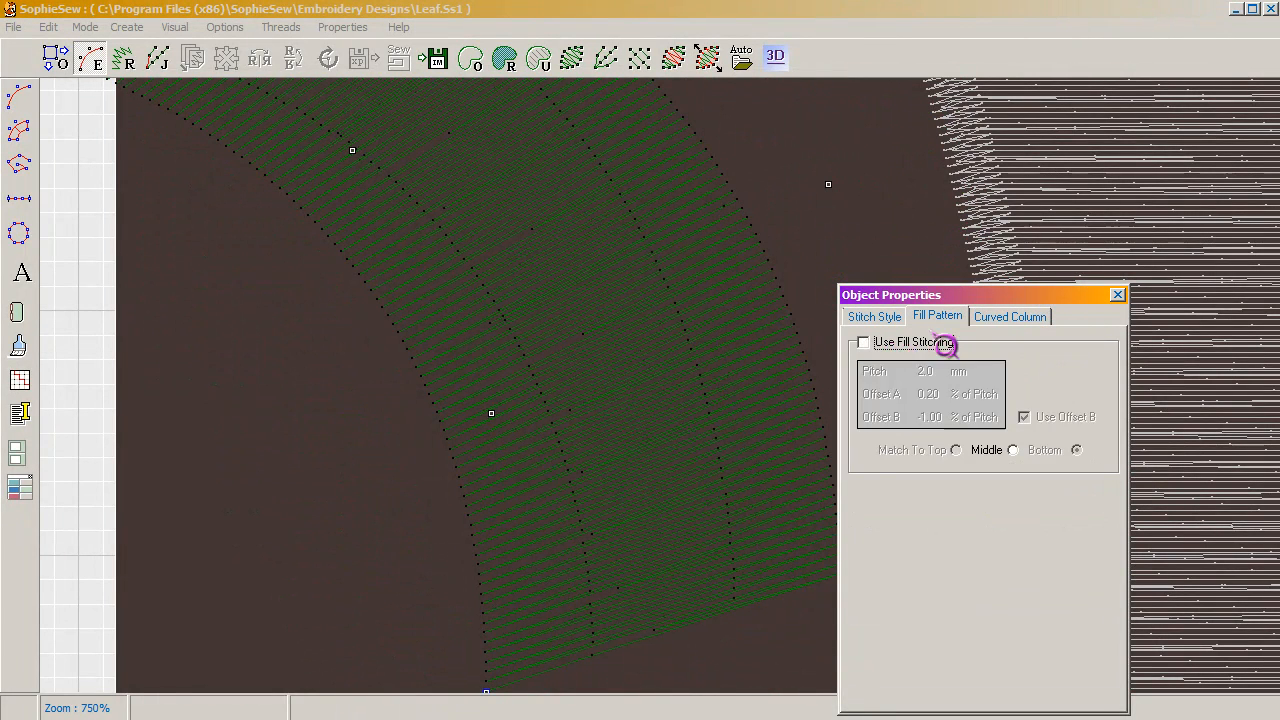
Try a 7.0 mm maximum stitch distance on the arched column, then set the minimum to 3.0 mm and the maximum to 10.0 mm.
click(1012, 317)
click(1058, 504)
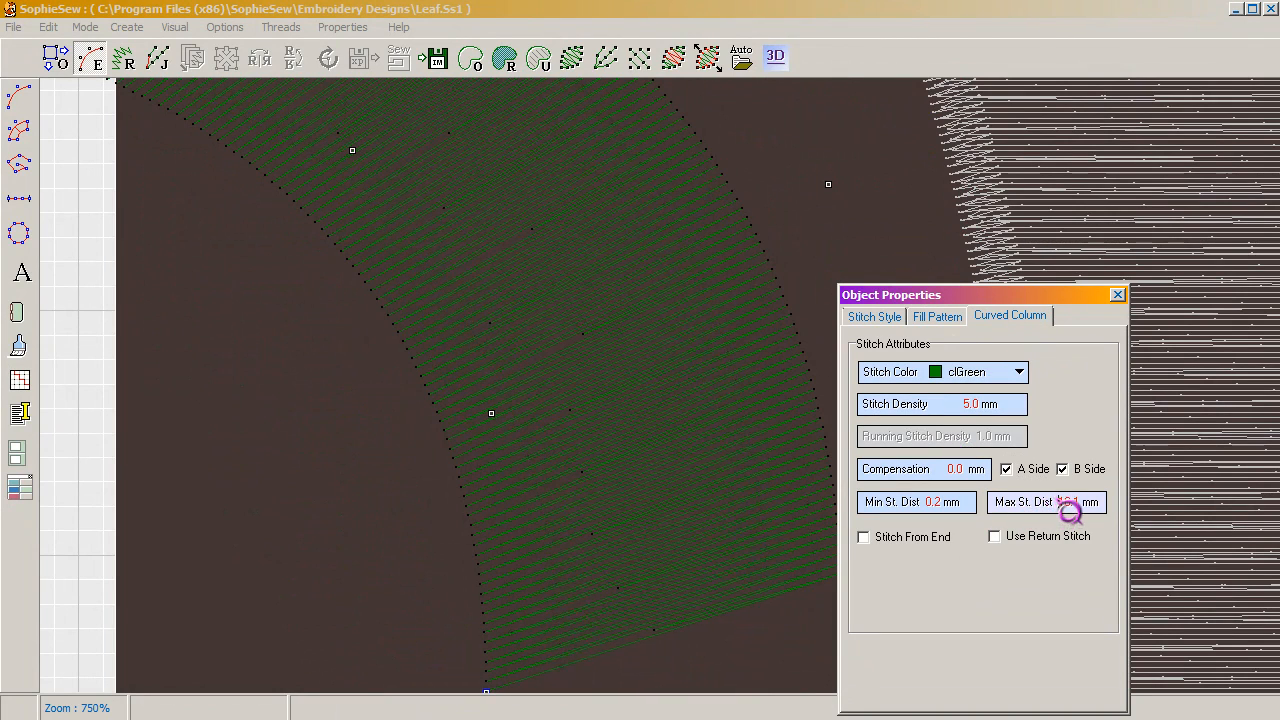
scroll(652, 422, down, 3)
scroll(651, 424, up, 1)
drag(725, 192, 727, 268)
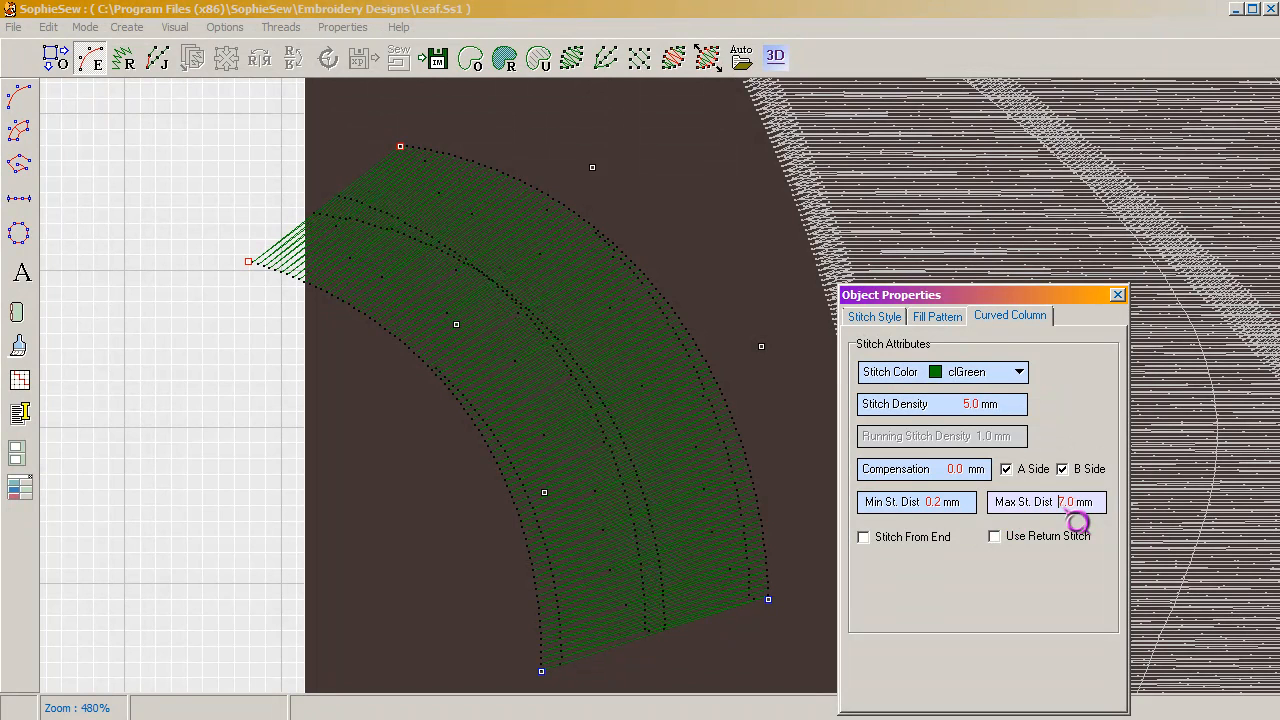
scroll(1066, 510, down, 2)
scroll(1066, 510, up, 1)
scroll(1077, 518, up, 1)
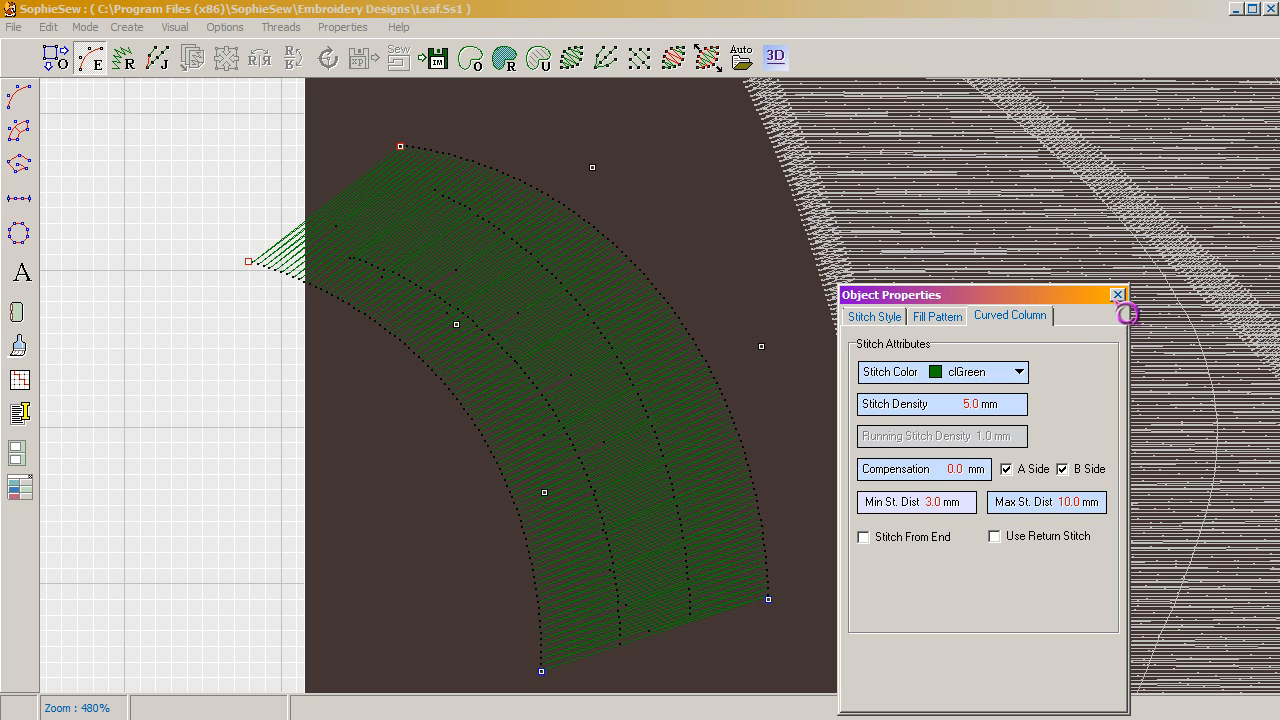
Close the arched column's properties and deselect it with the whole leaf design in view.
click(1117, 295)
scroll(757, 309, down, 3)
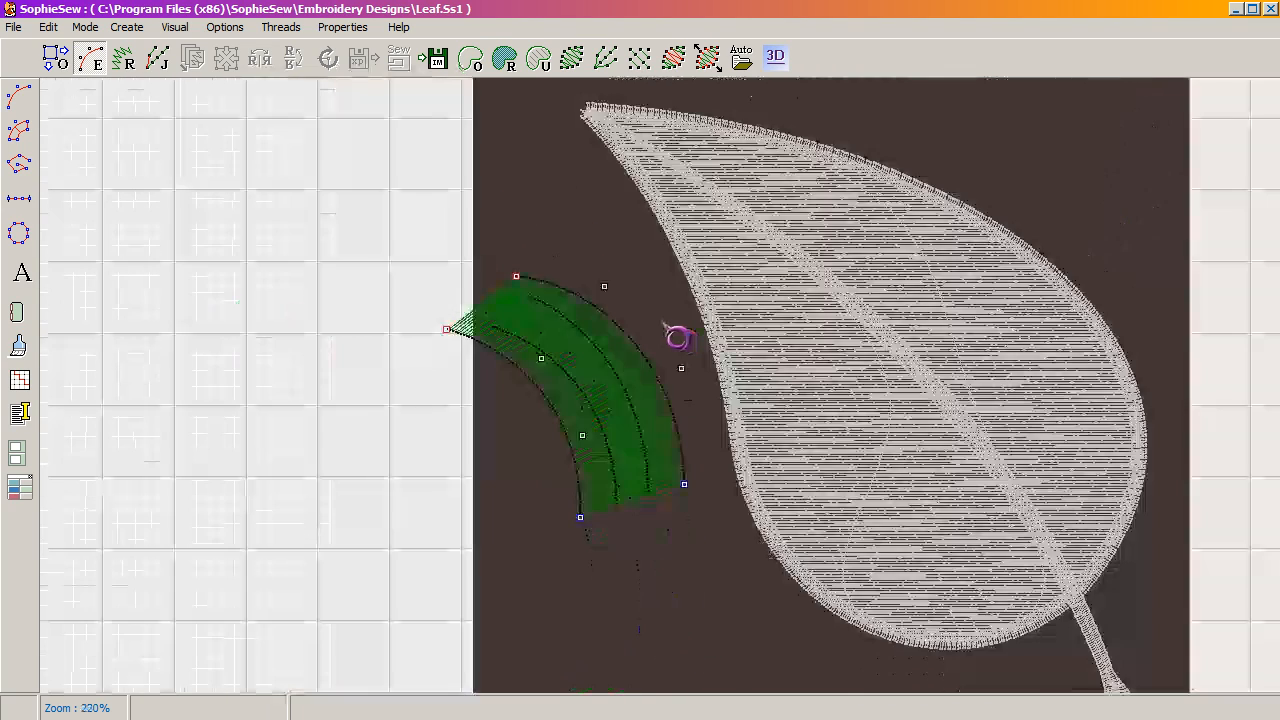
scroll(669, 329, down, 4)
scroll(671, 329, up, 3)
drag(609, 251, 337, 230)
click(328, 230)
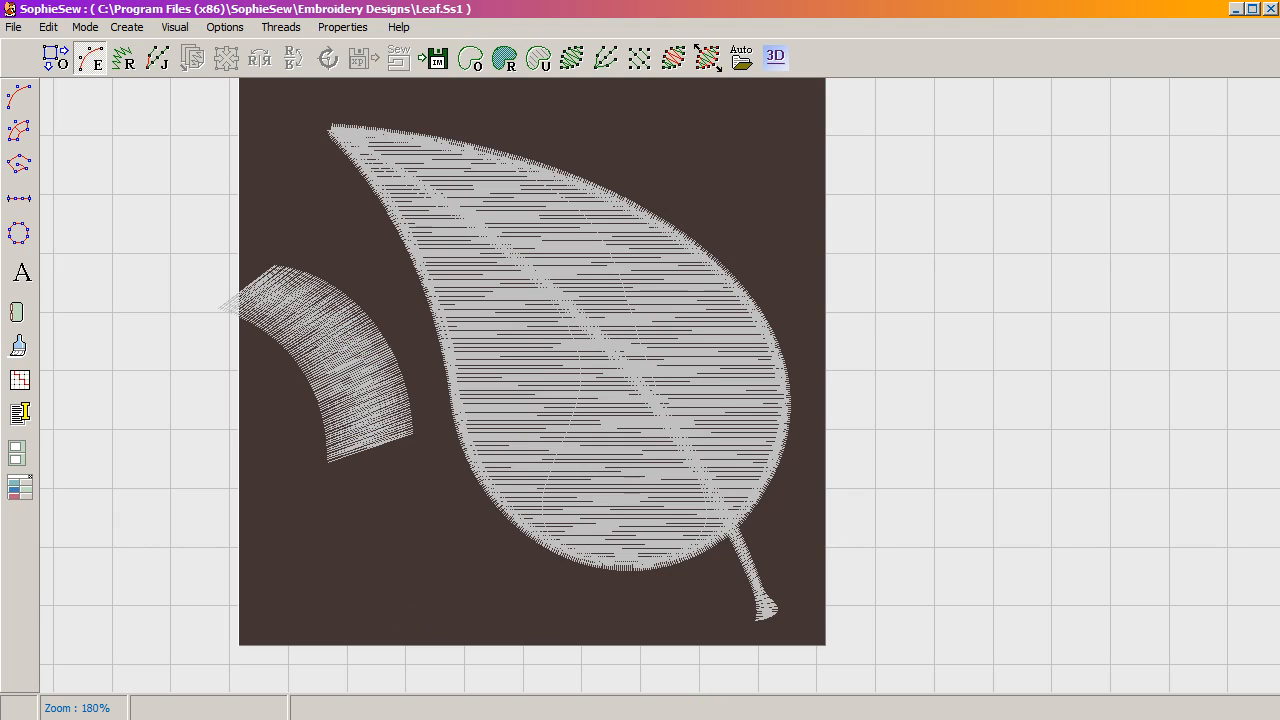
Discard the unsaved leaf changes and open the Rarity Eye worksheet from the Embroidery Files folder.
click(14, 27)
click(42, 82)
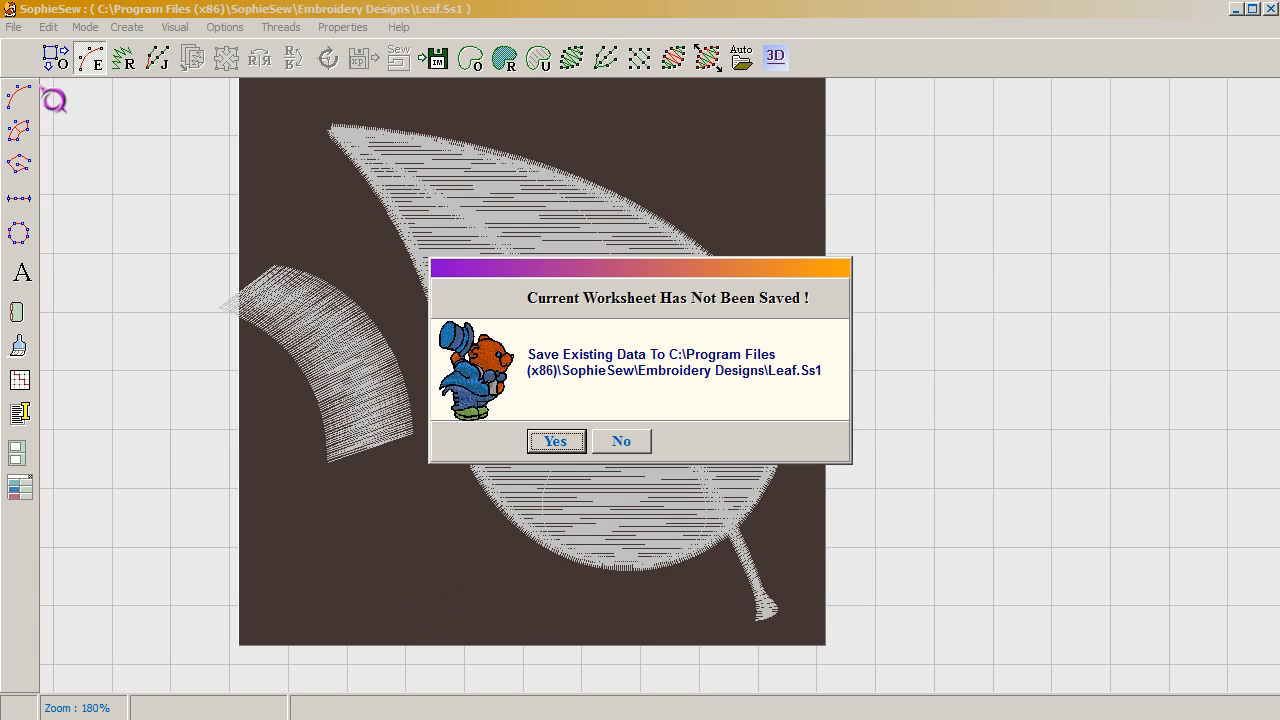
click(624, 445)
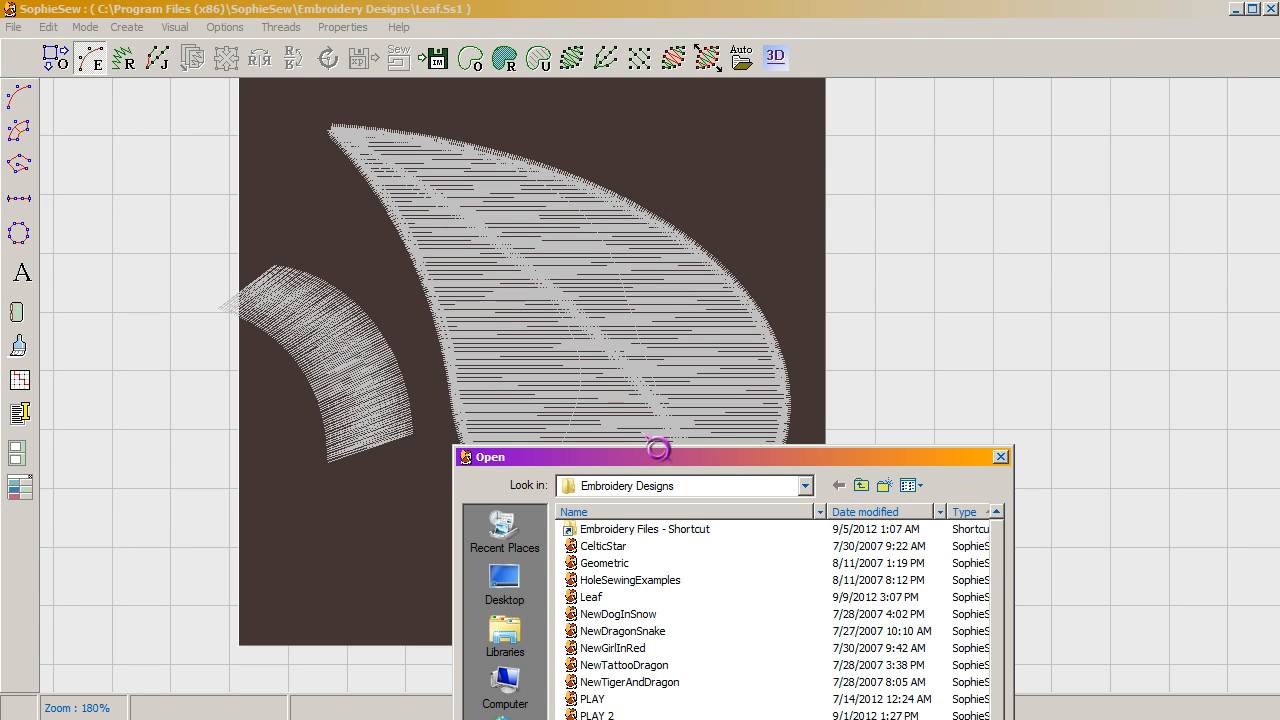
drag(655, 470, 550, 244)
double_click(545, 307)
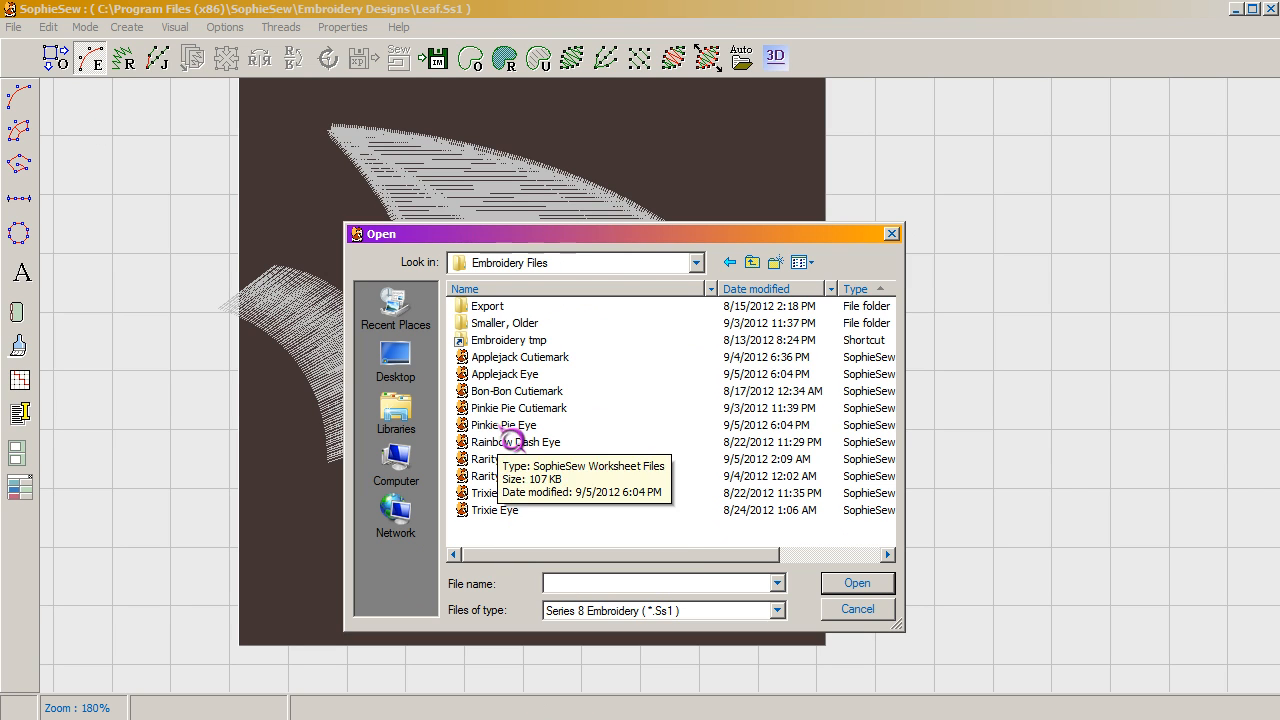
double_click(494, 479)
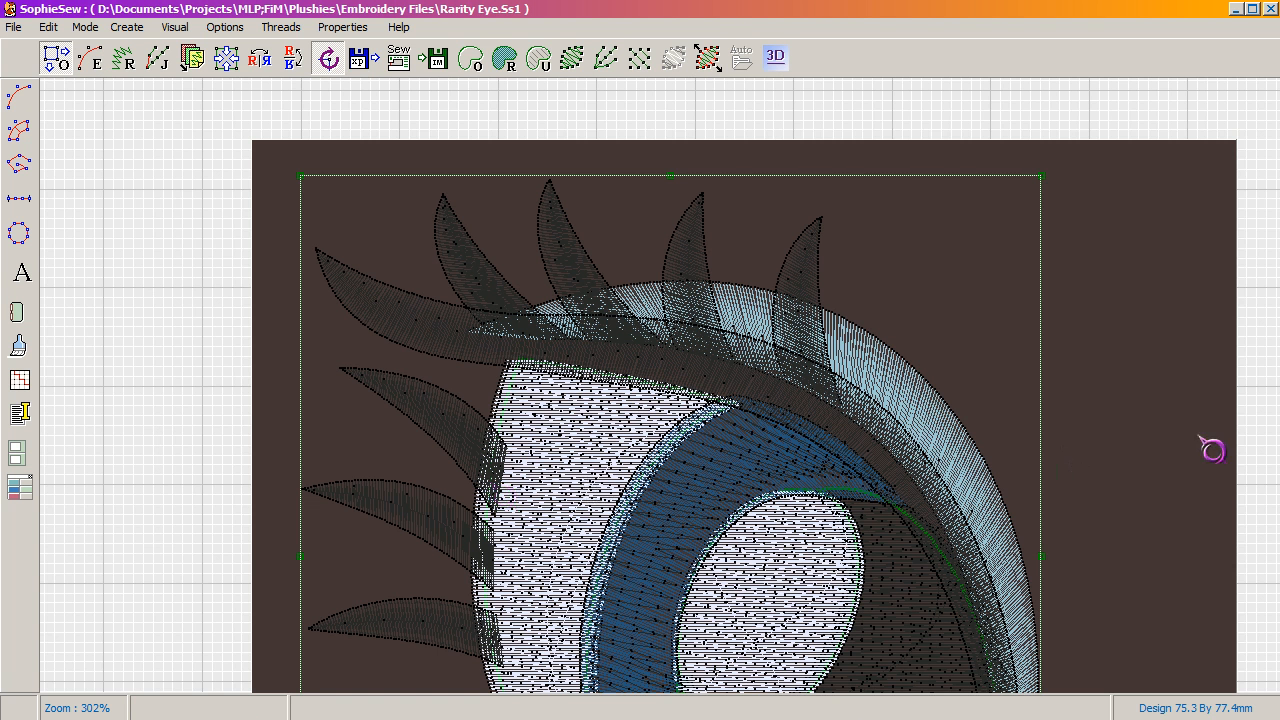
Examine the eye design's lashes, iris and pupil, including the layered stitching where the iris meets the pupil.
drag(1128, 500, 946, 226)
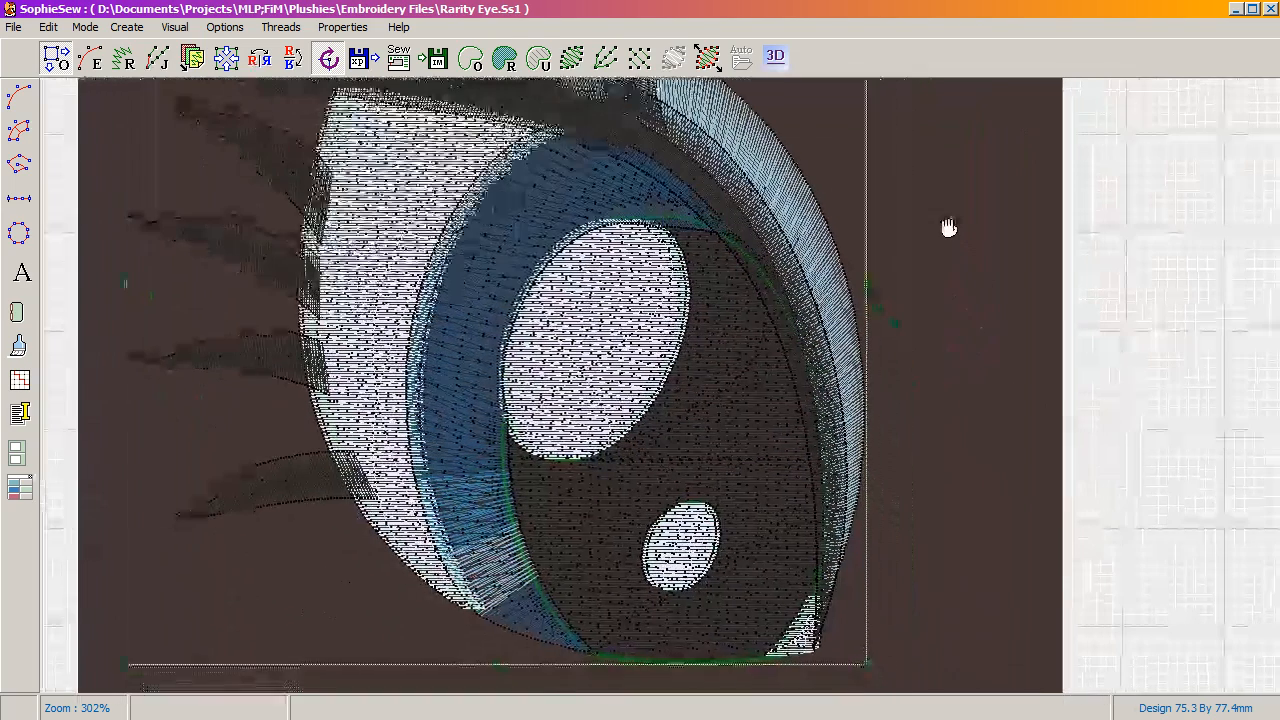
drag(960, 303, 940, 248)
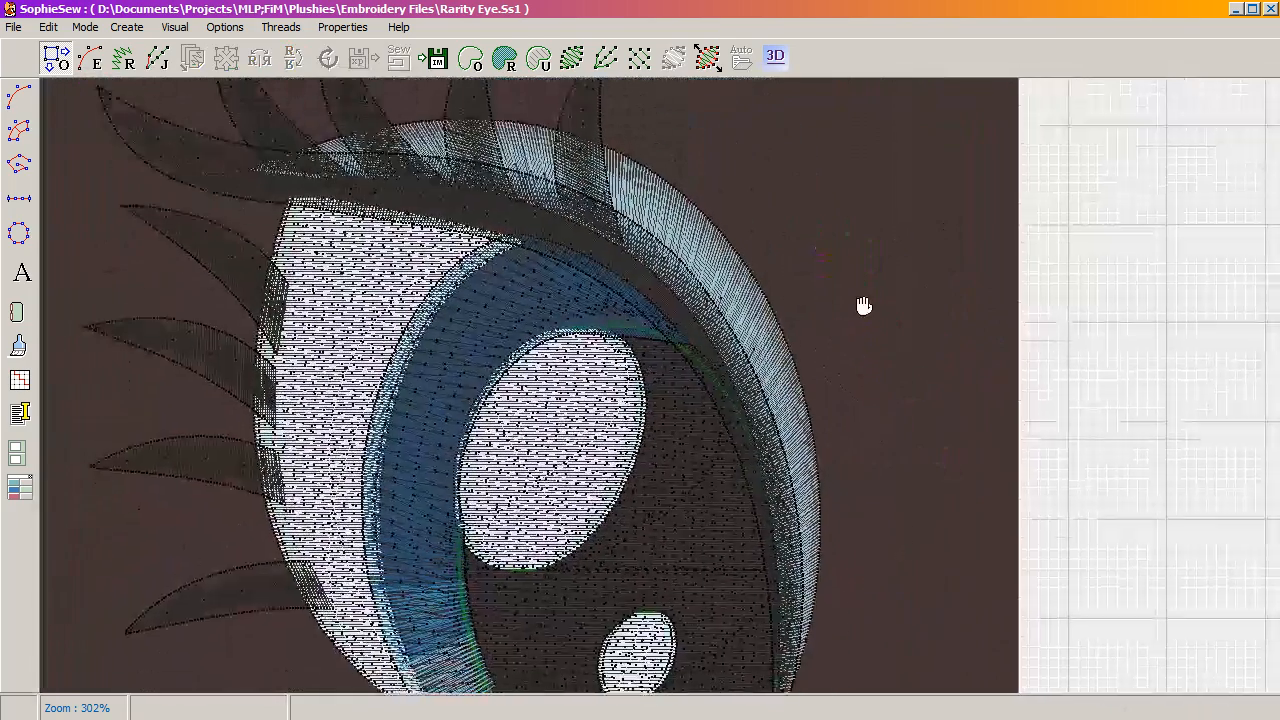
drag(864, 306, 863, 298)
drag(854, 350, 862, 224)
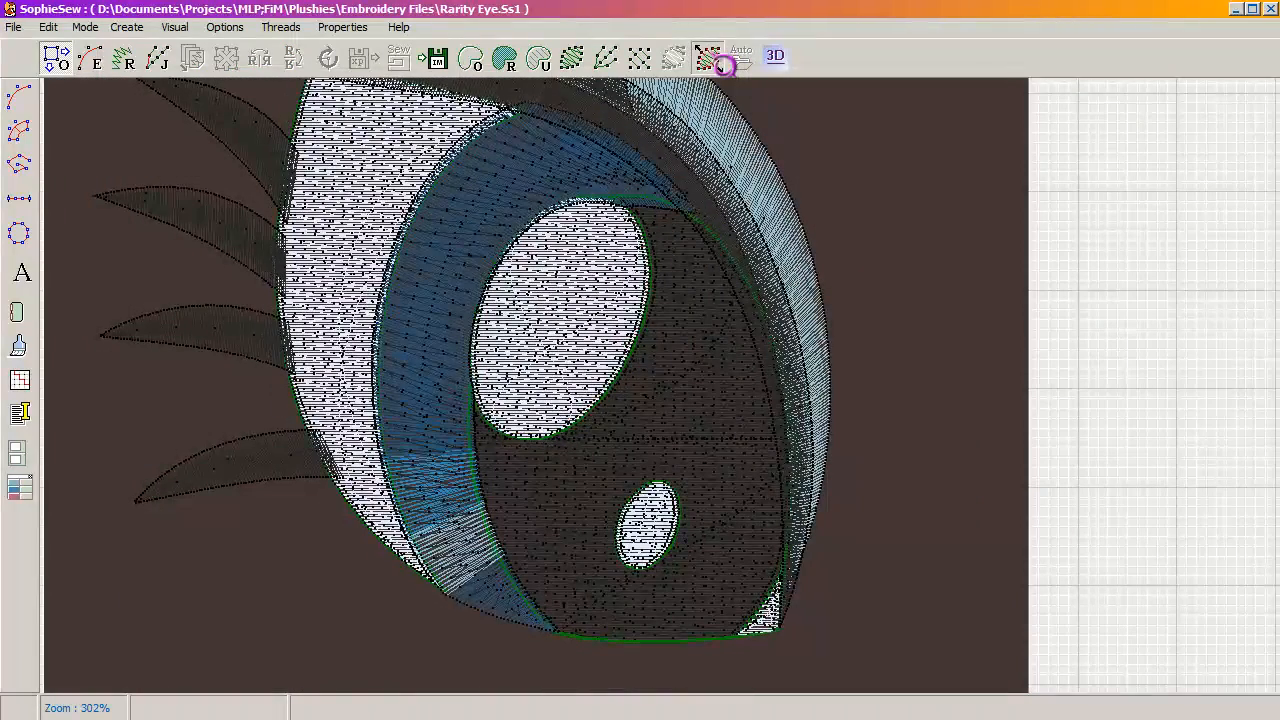
click(712, 60)
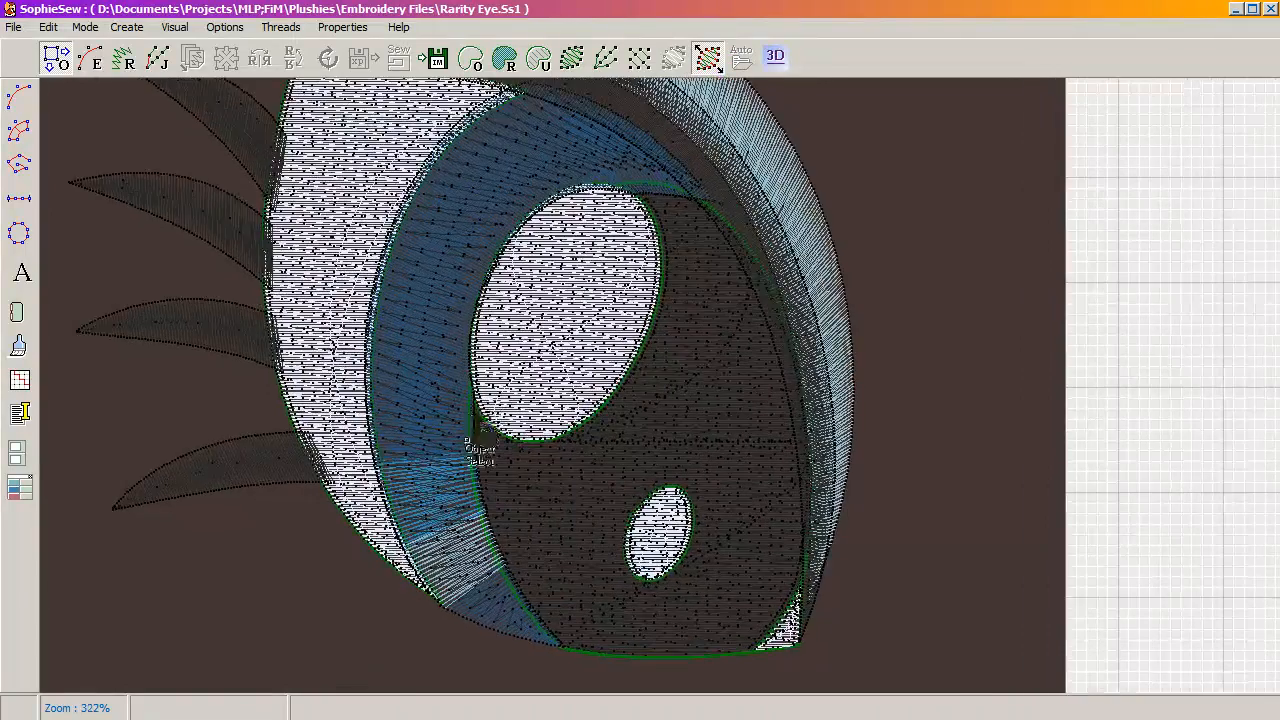
scroll(470, 445, up, 3)
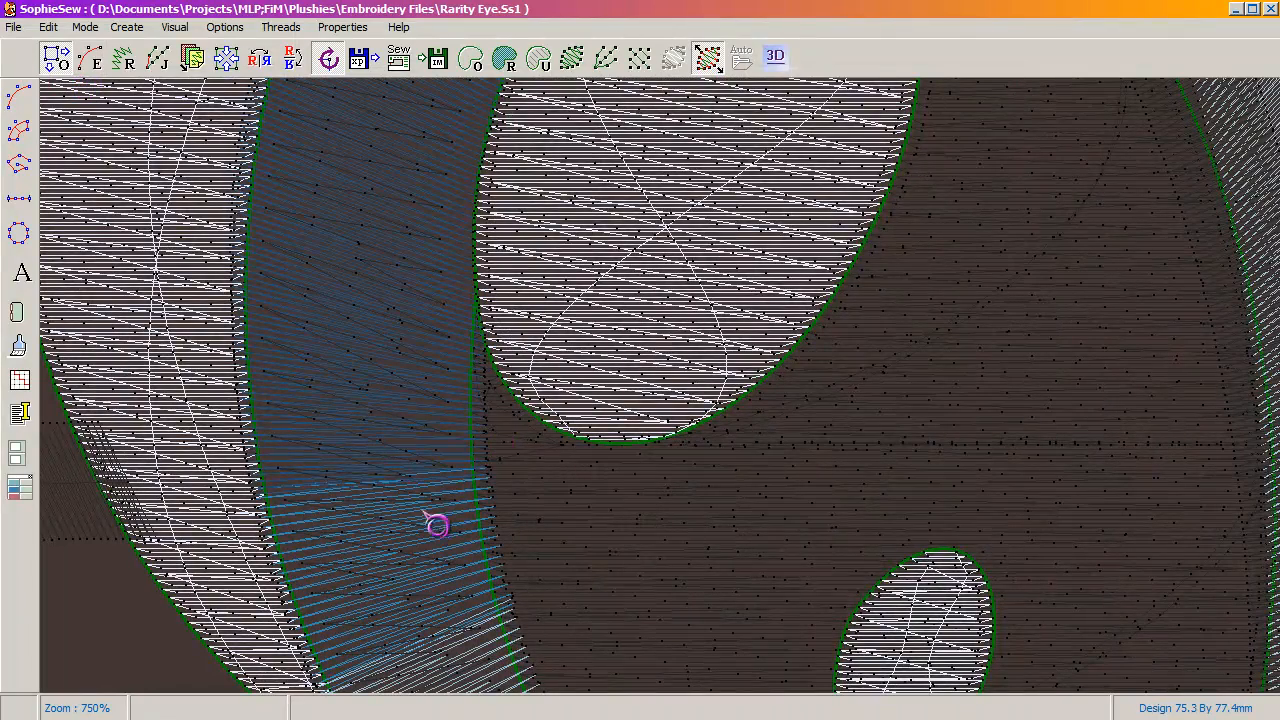
scroll(460, 518, down, 1)
Check the properties of the object on the pupil's edge beside the blue iris, then close them.
right_click(482, 445)
click(512, 456)
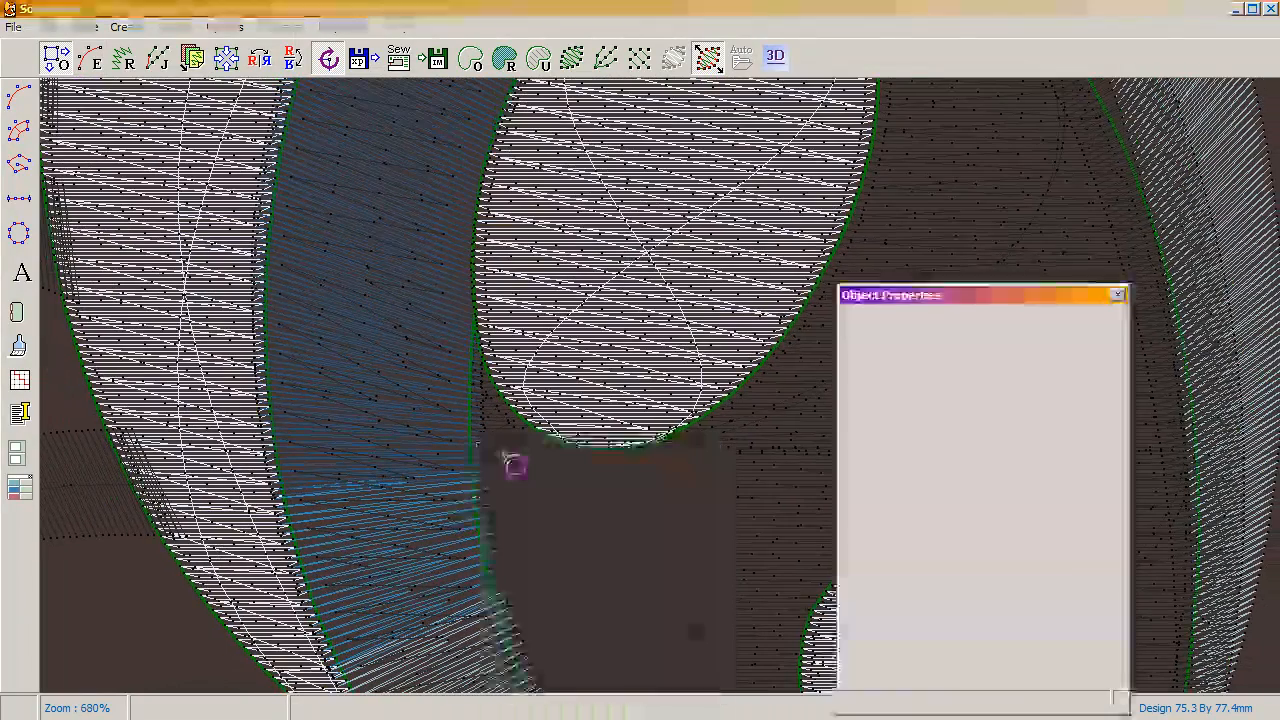
click(925, 230)
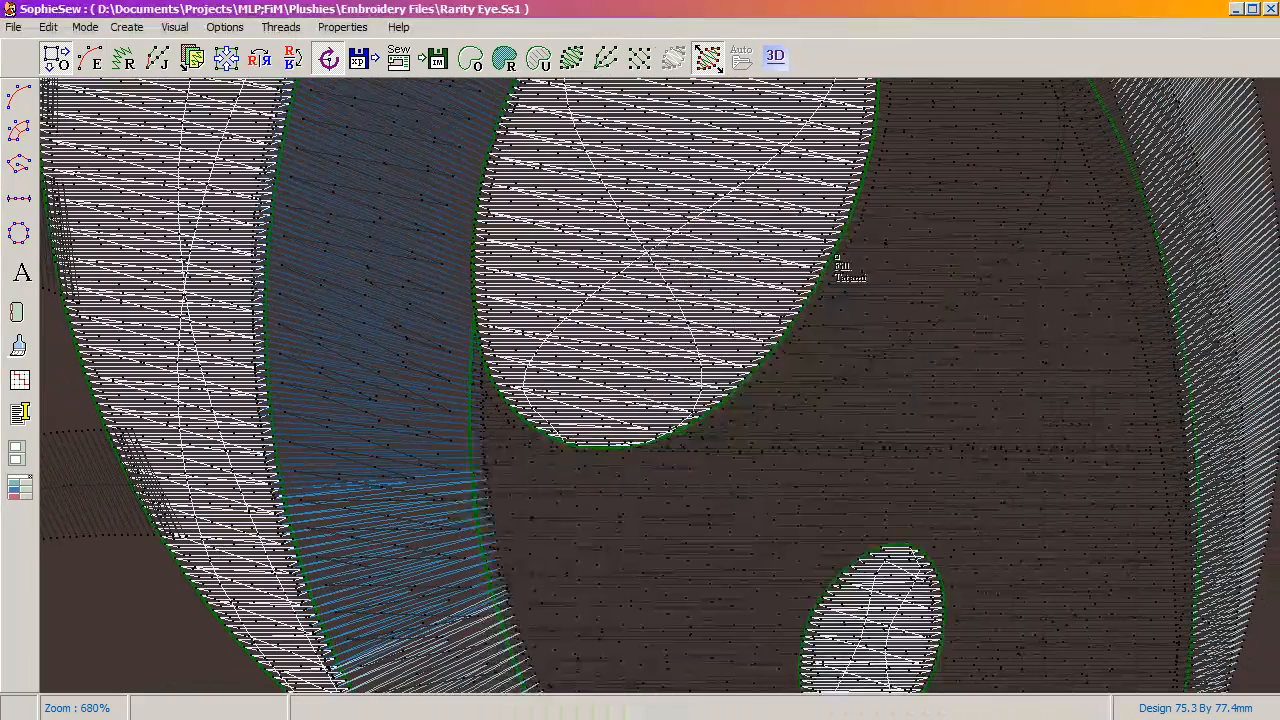
scroll(491, 343, down, 3)
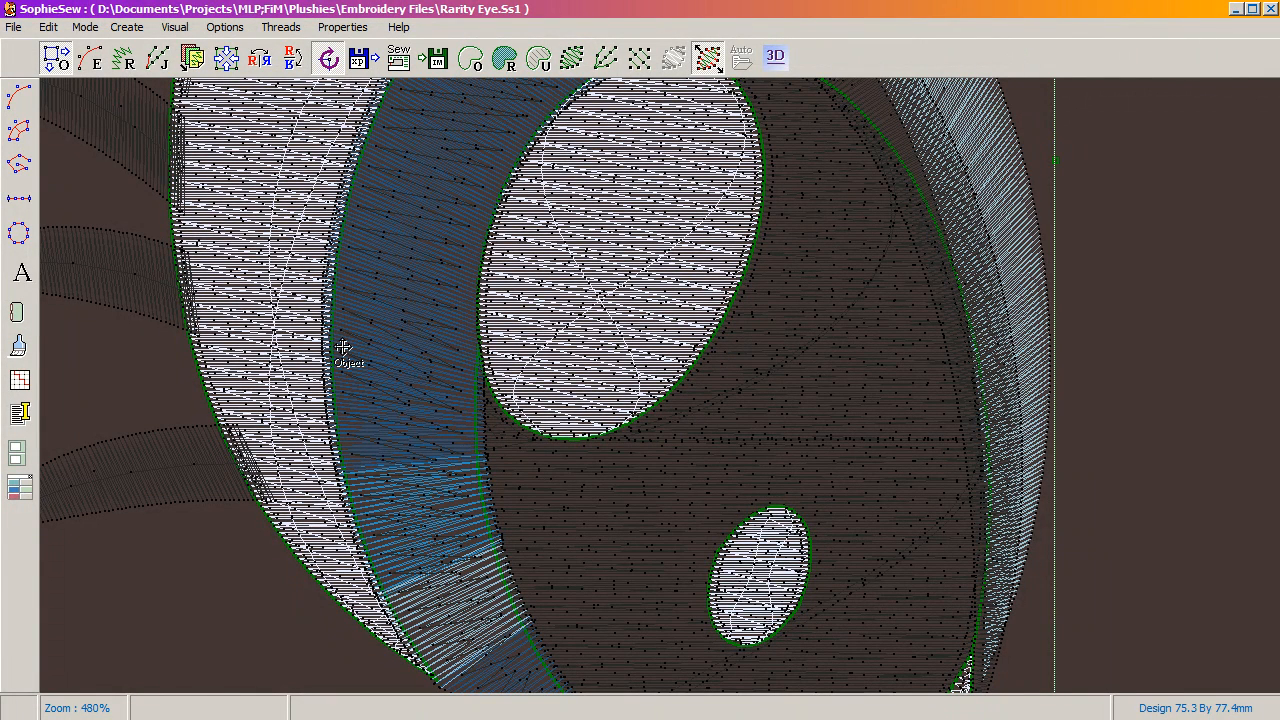
Open the properties of the curved column along the iris's outer edge and review its curved column stitch attributes.
right_click(342, 348)
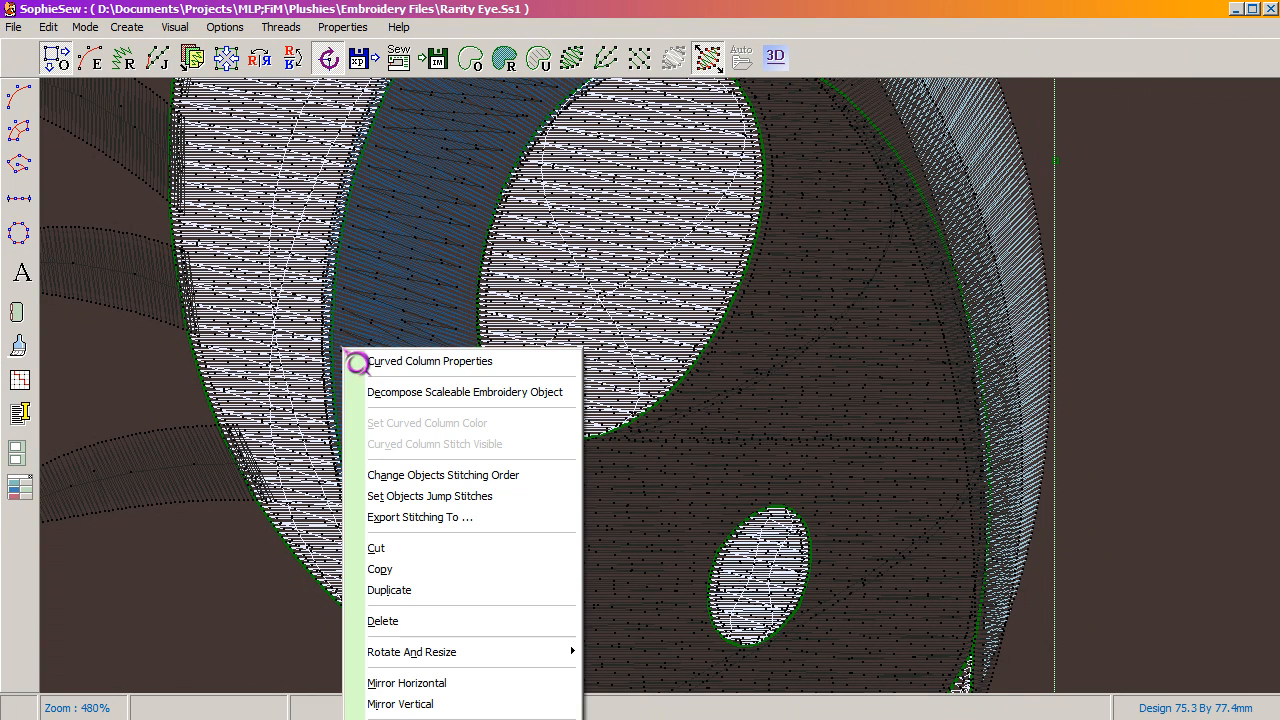
click(371, 363)
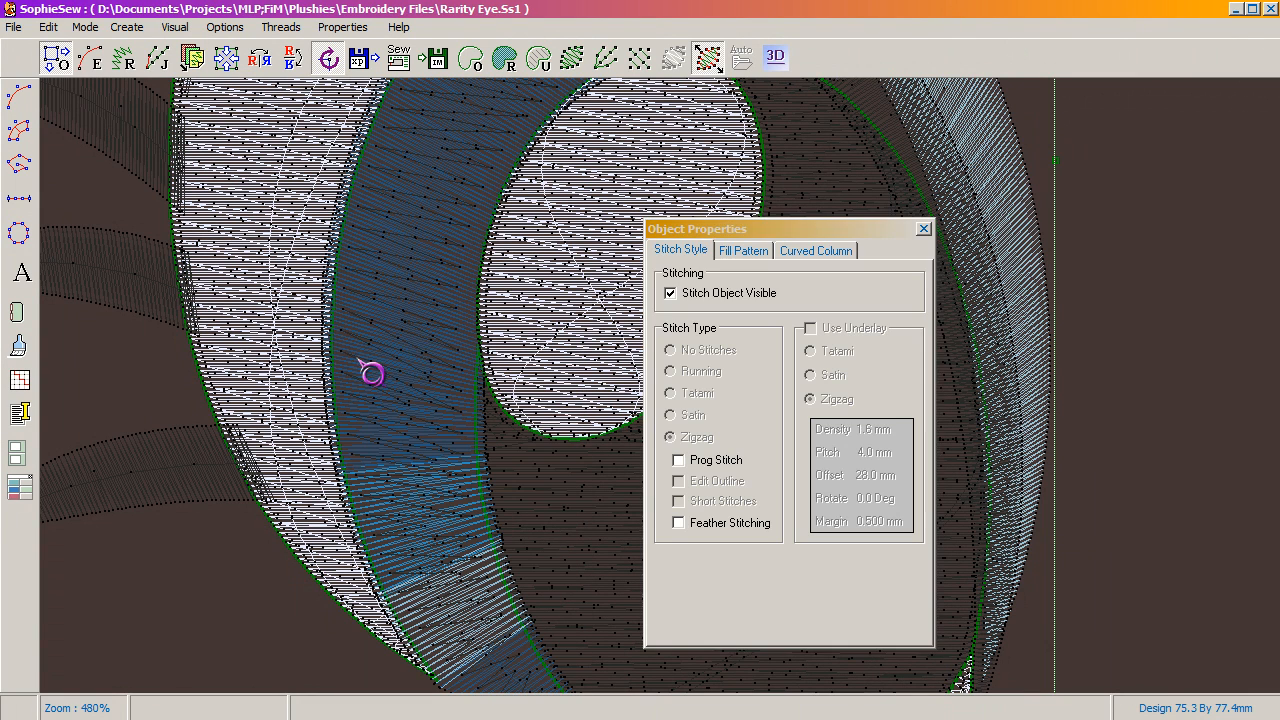
drag(726, 238, 690, 155)
click(413, 622)
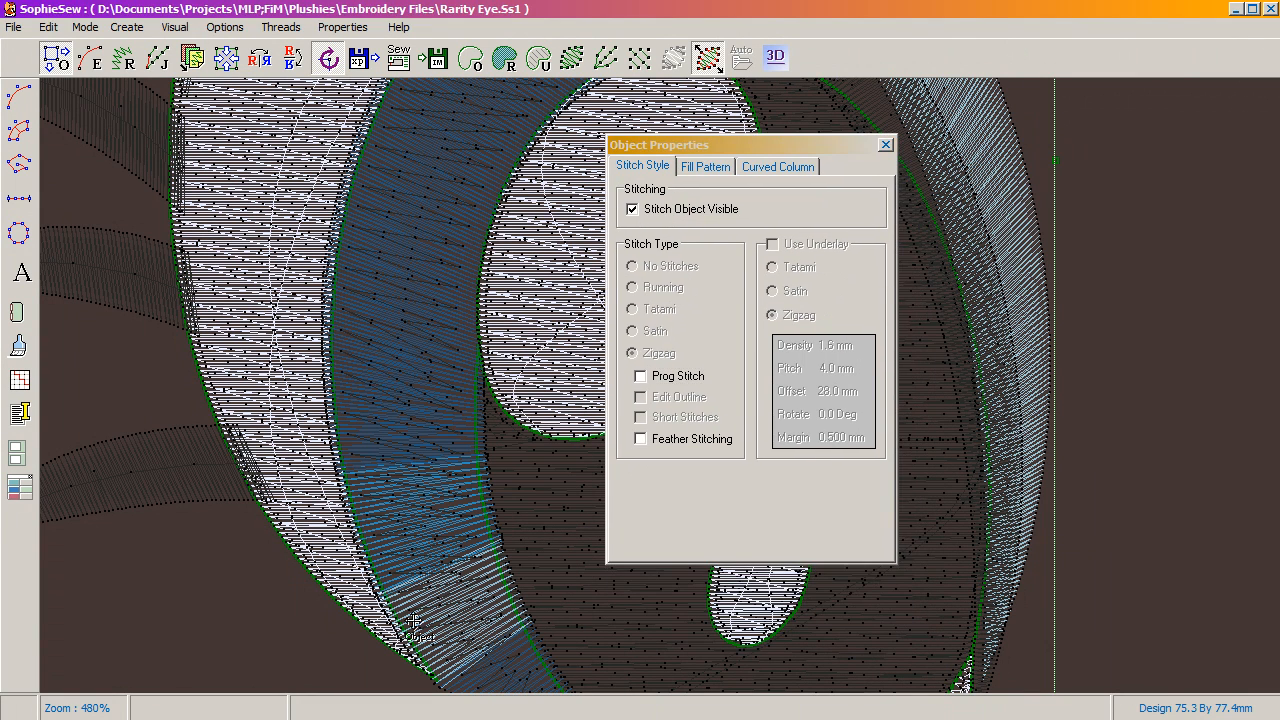
click(776, 170)
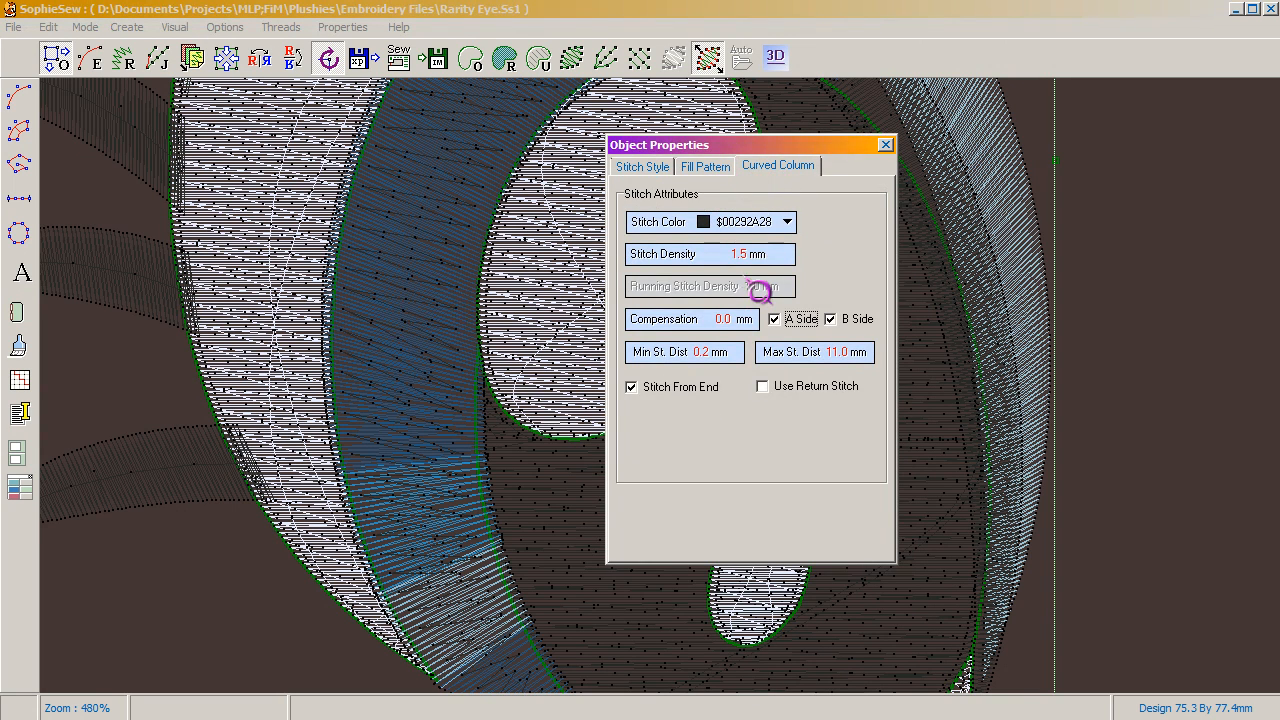
Toggle fill stitching repeatedly for the iris-edge curved column to compare its stitches, and return to its stitch style settings.
click(708, 167)
click(634, 193)
click(634, 193)
click(634, 193)
click(634, 193)
click(634, 193)
click(634, 193)
click(634, 193)
click(634, 193)
click(634, 193)
click(634, 193)
click(634, 193)
click(634, 193)
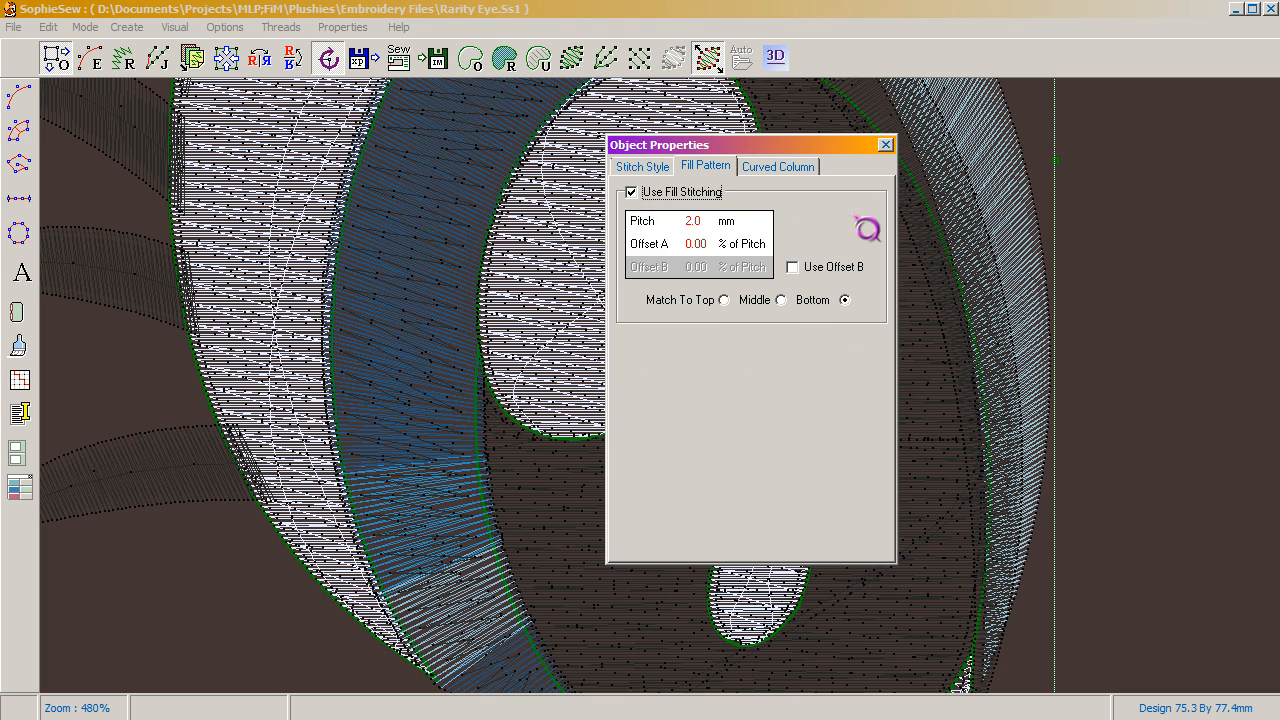
click(649, 168)
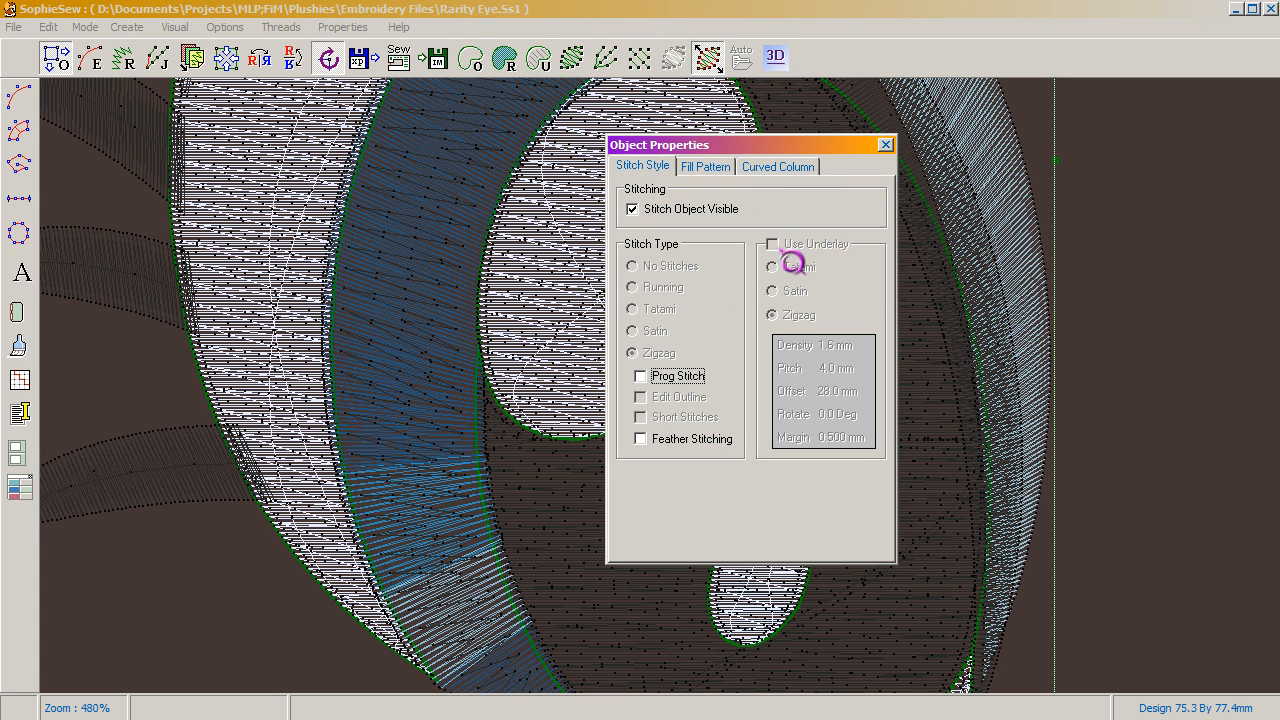
Close the iris-edge column's properties and bring the whole eye design into view.
click(885, 145)
scroll(567, 377, down, 2)
scroll(567, 377, up, 1)
scroll(567, 377, down, 1)
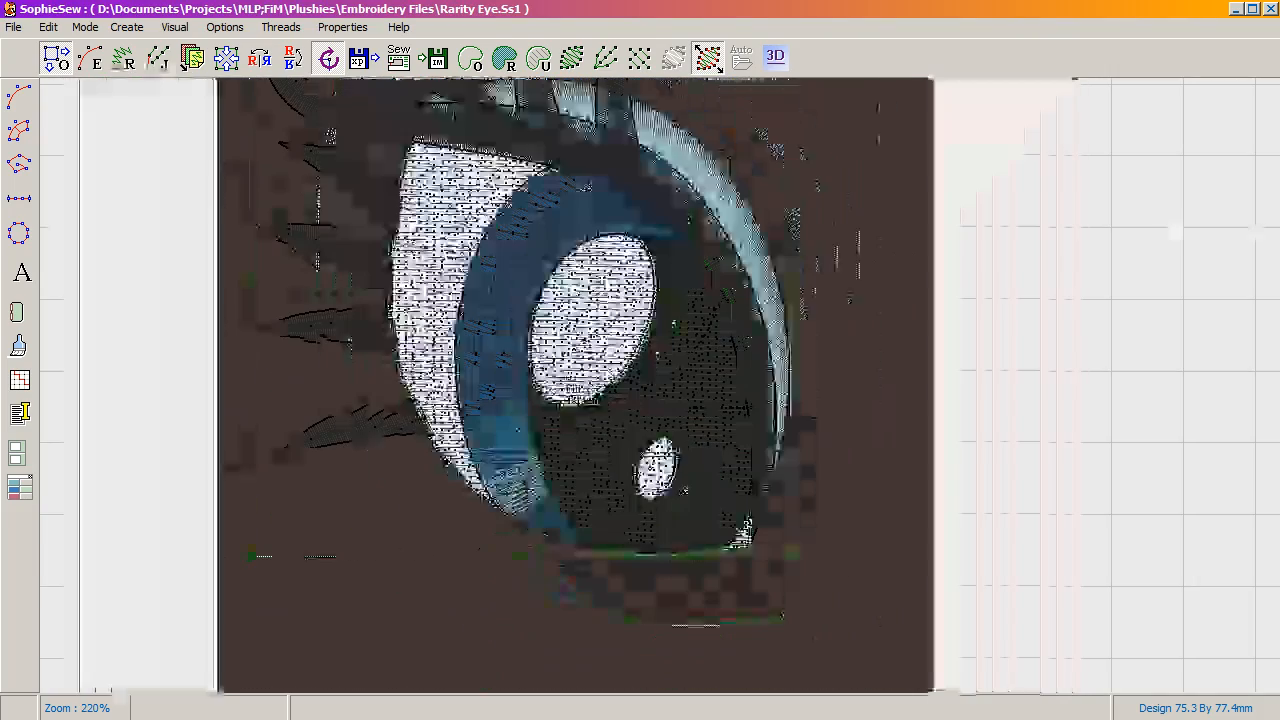
drag(838, 230, 820, 323)
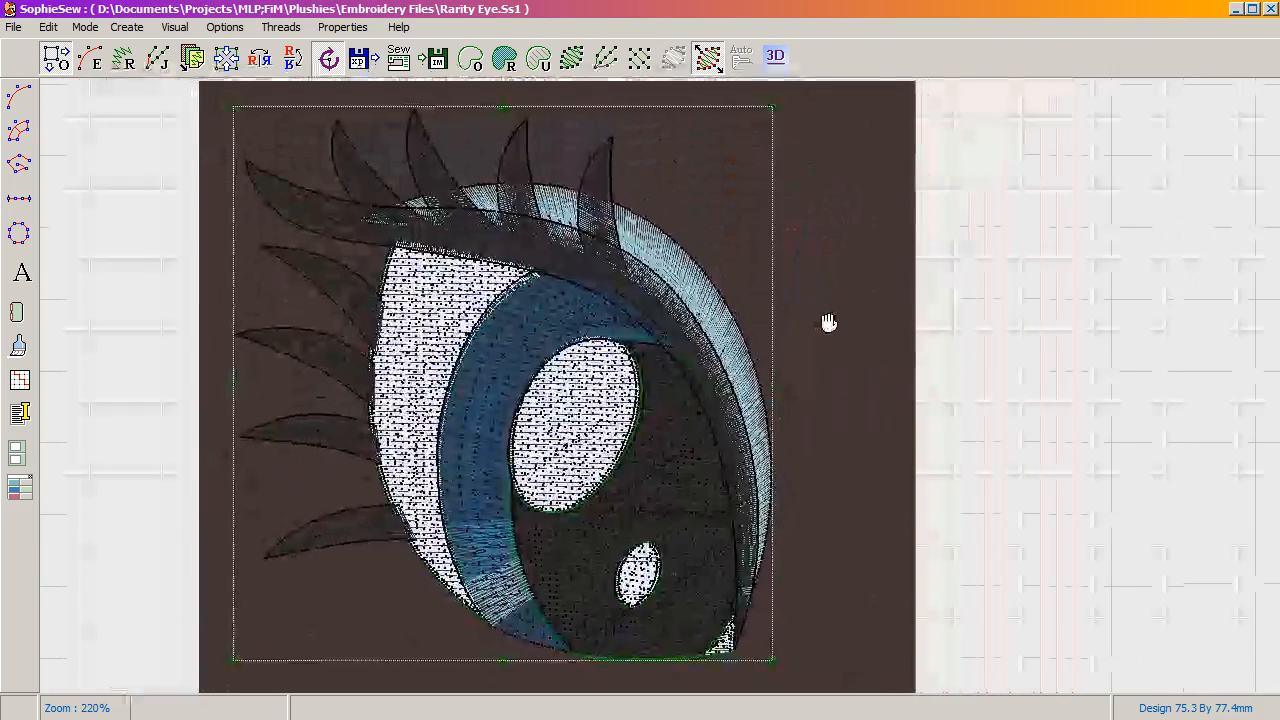
Open the properties of the dark blue curved column on the iris's outer edge, review its curved column attributes and stitch style, and close them.
scroll(491, 366, up, 4)
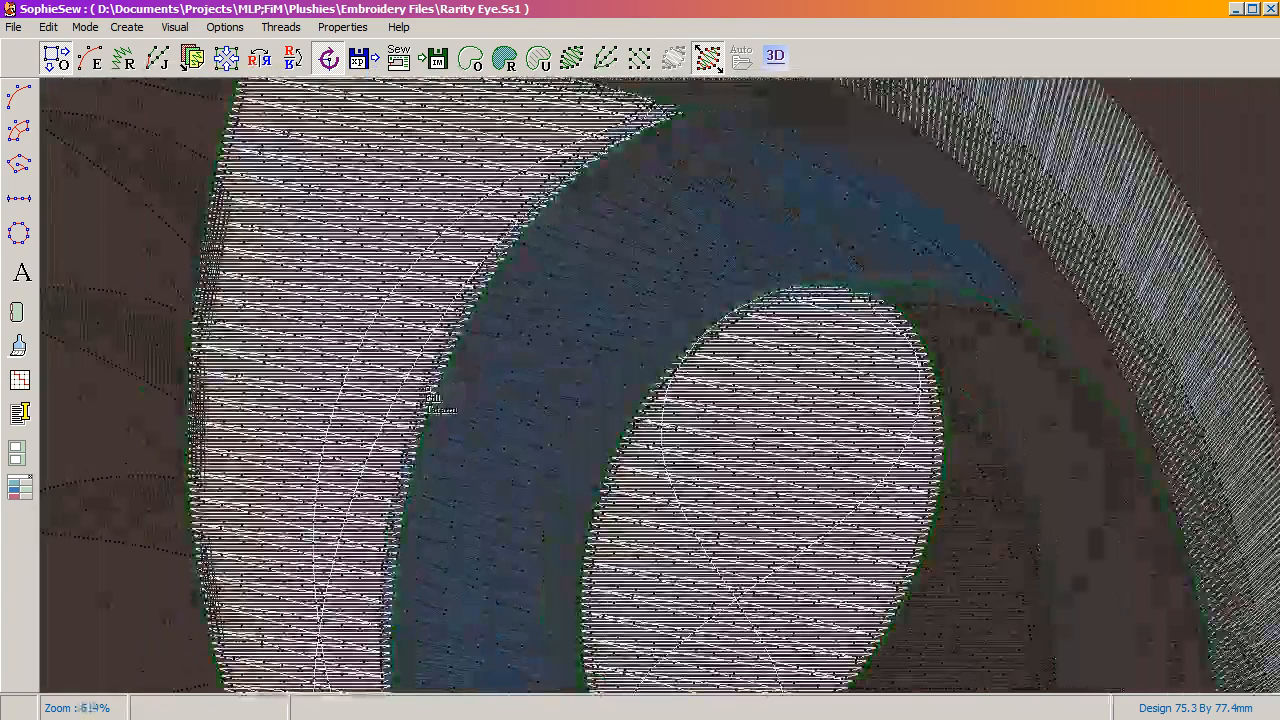
right_click(429, 390)
click(455, 407)
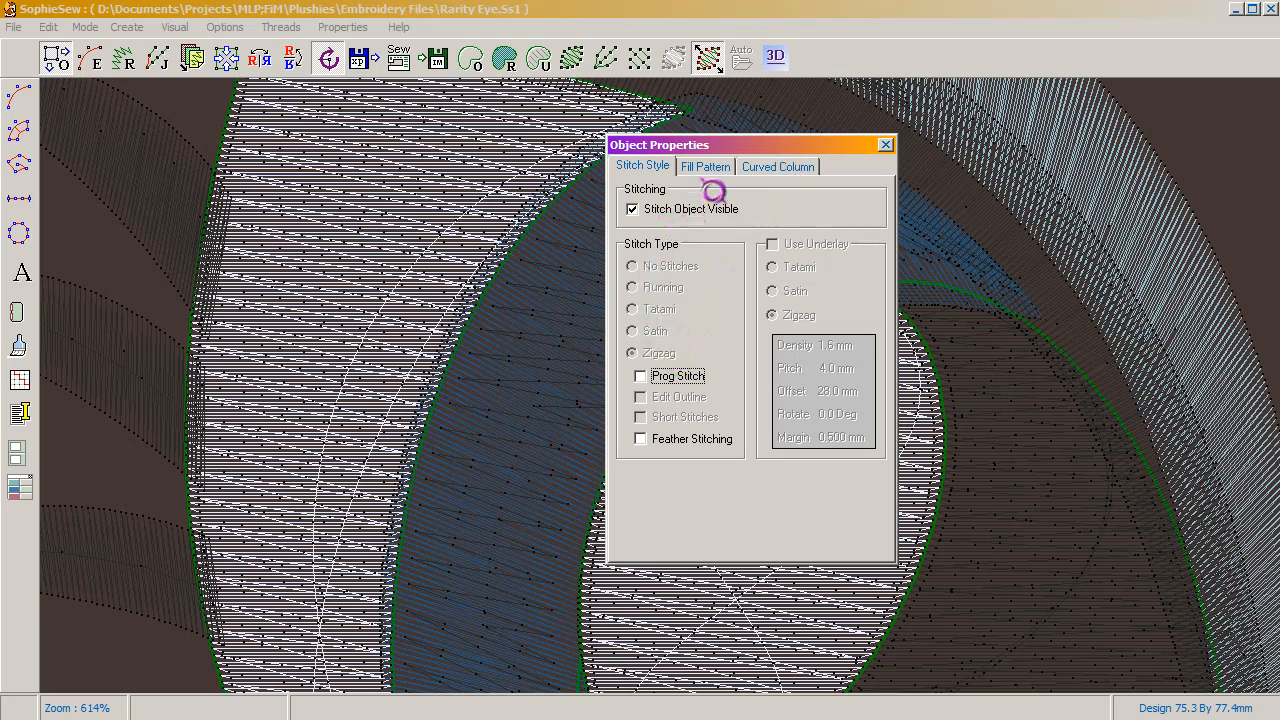
click(777, 168)
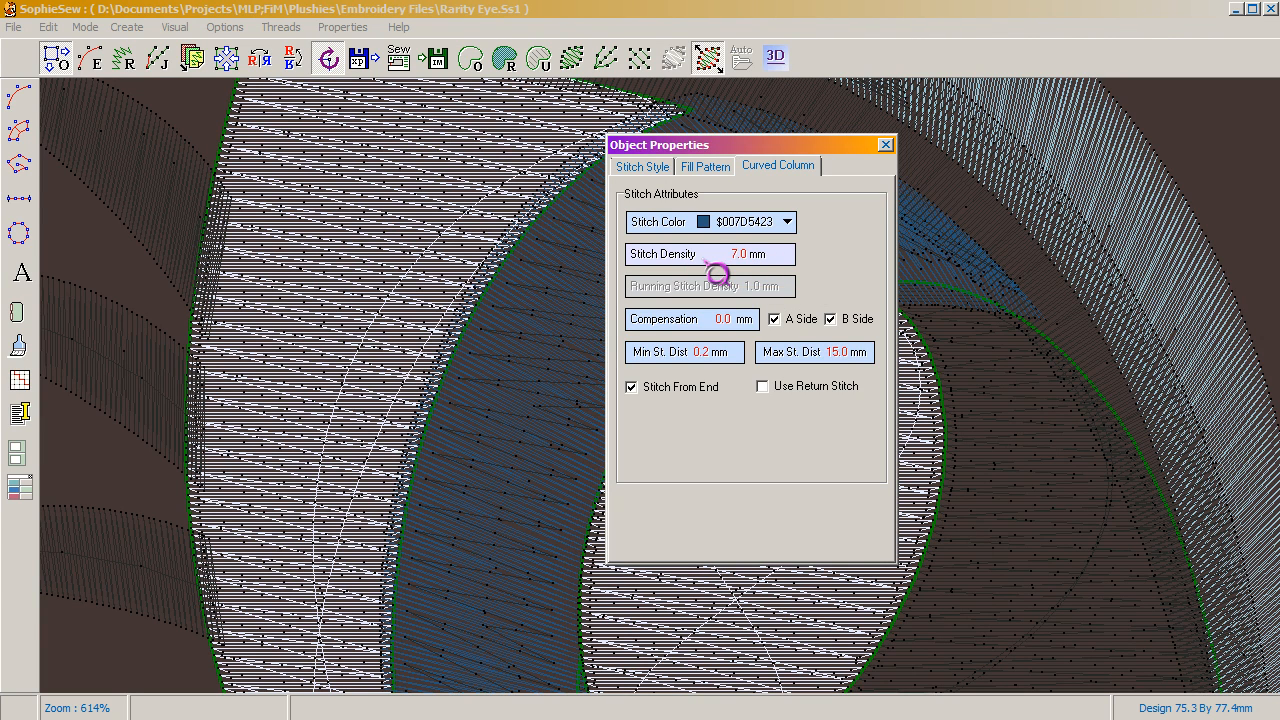
click(645, 167)
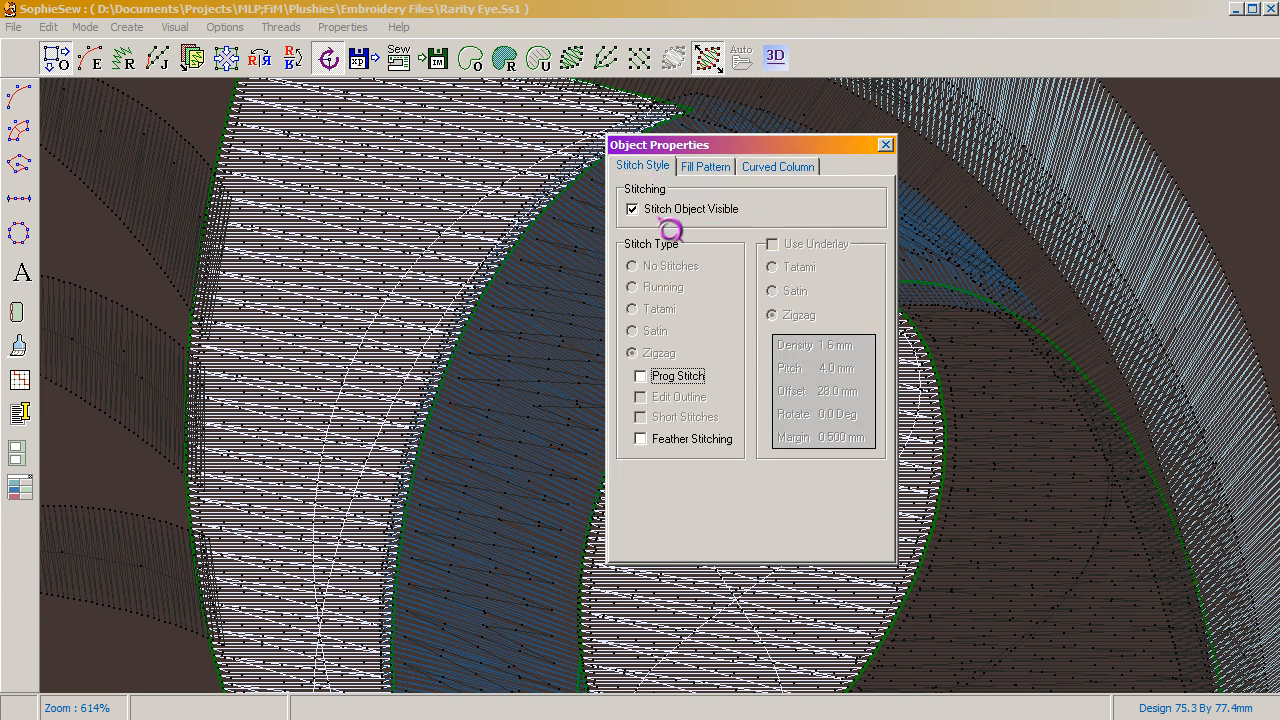
click(778, 166)
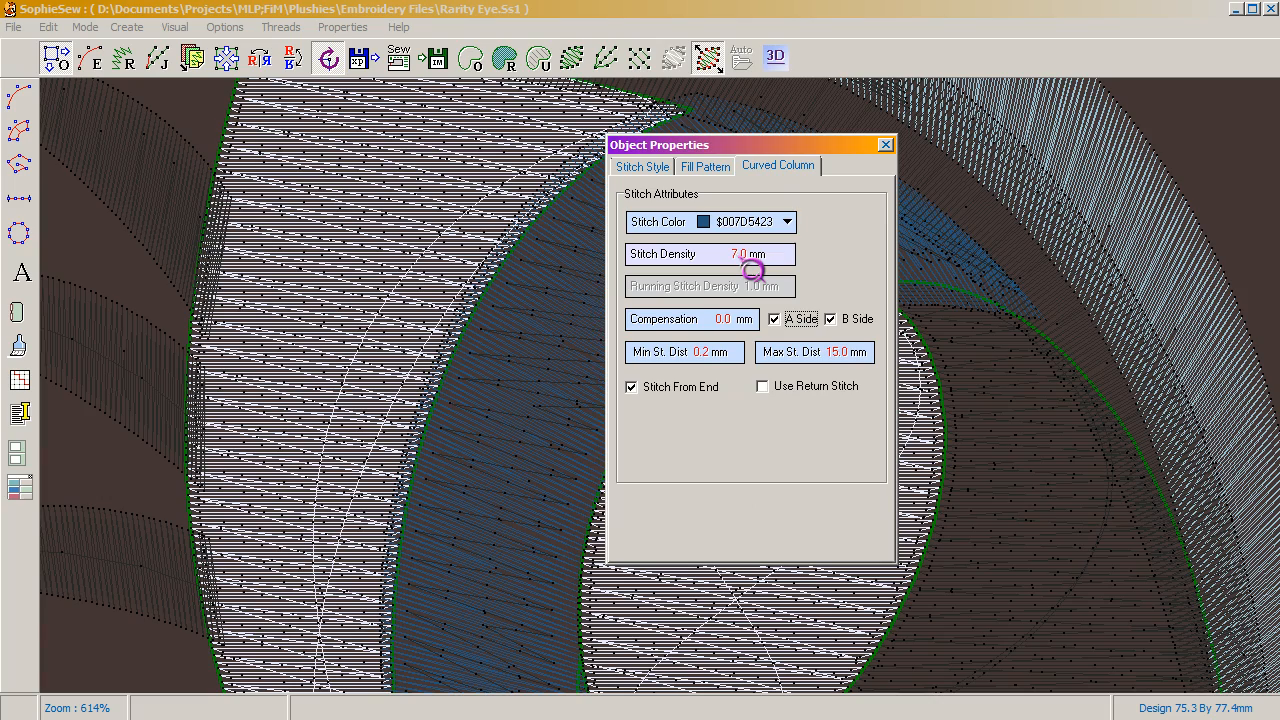
click(652, 168)
click(886, 146)
Open the stitching order for the whole eye design and move the color and position palette clear of it.
scroll(609, 377, down, 2)
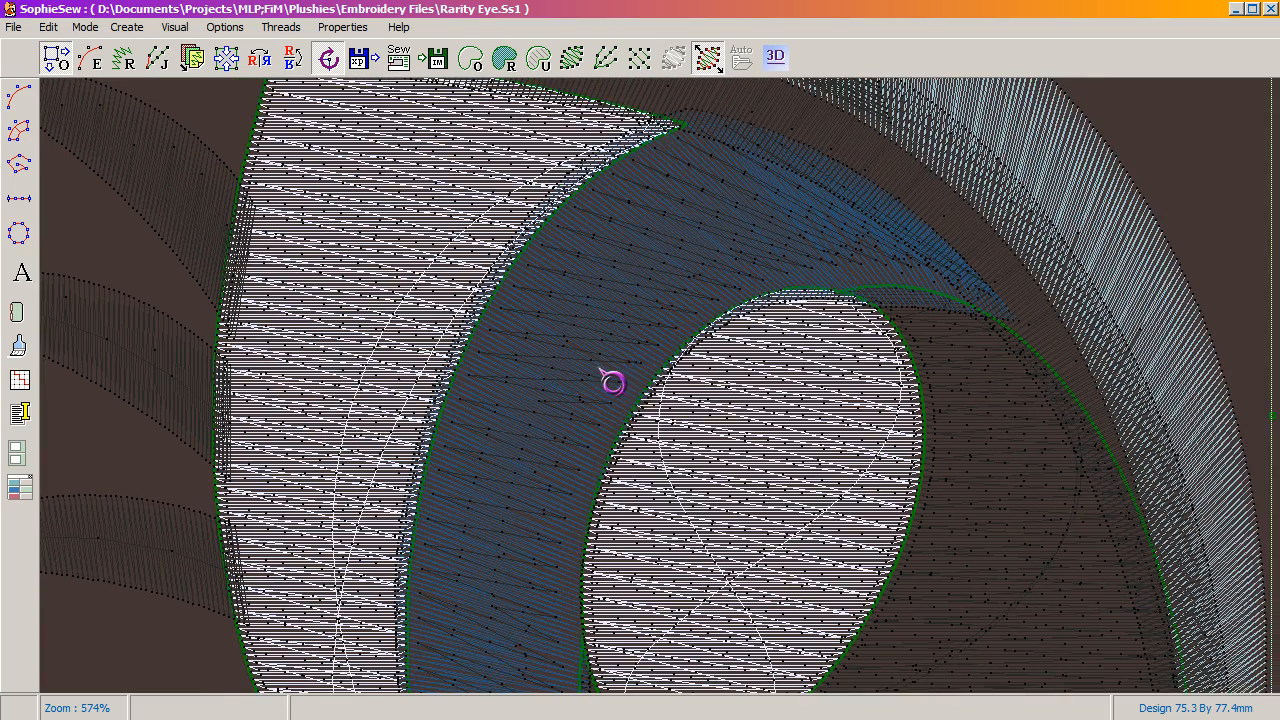
scroll(589, 381, down, 3)
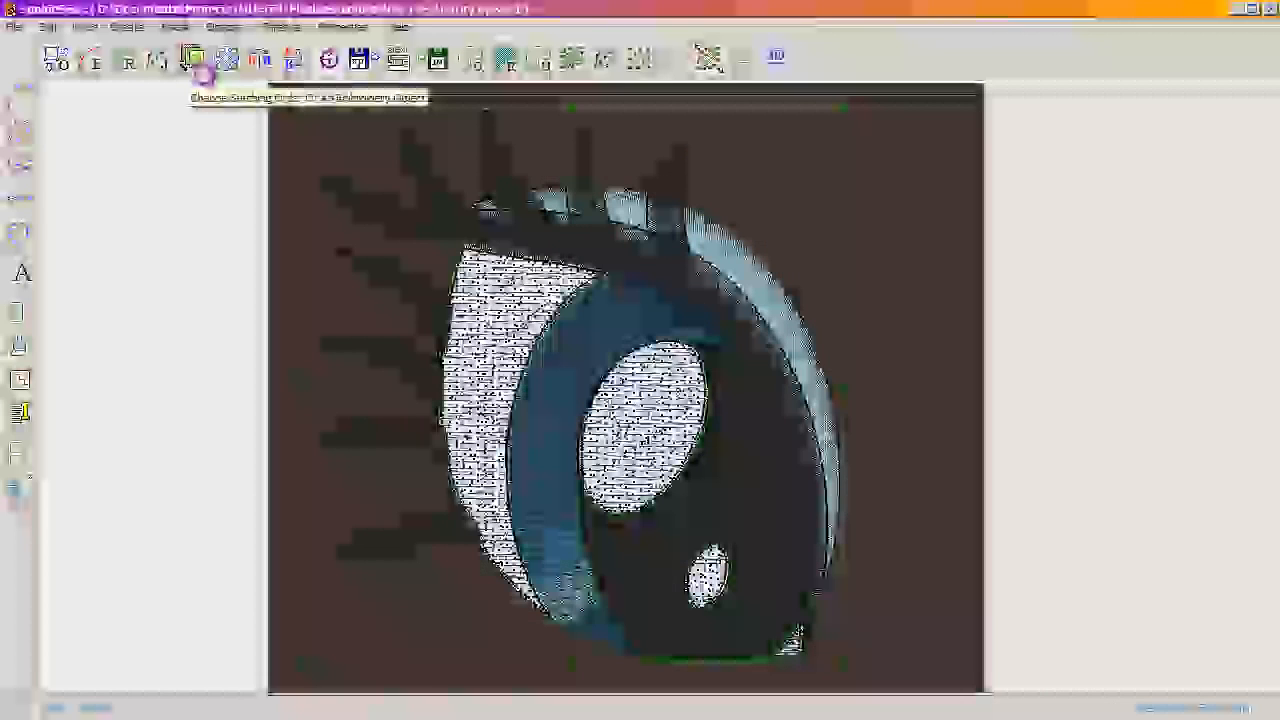
click(195, 62)
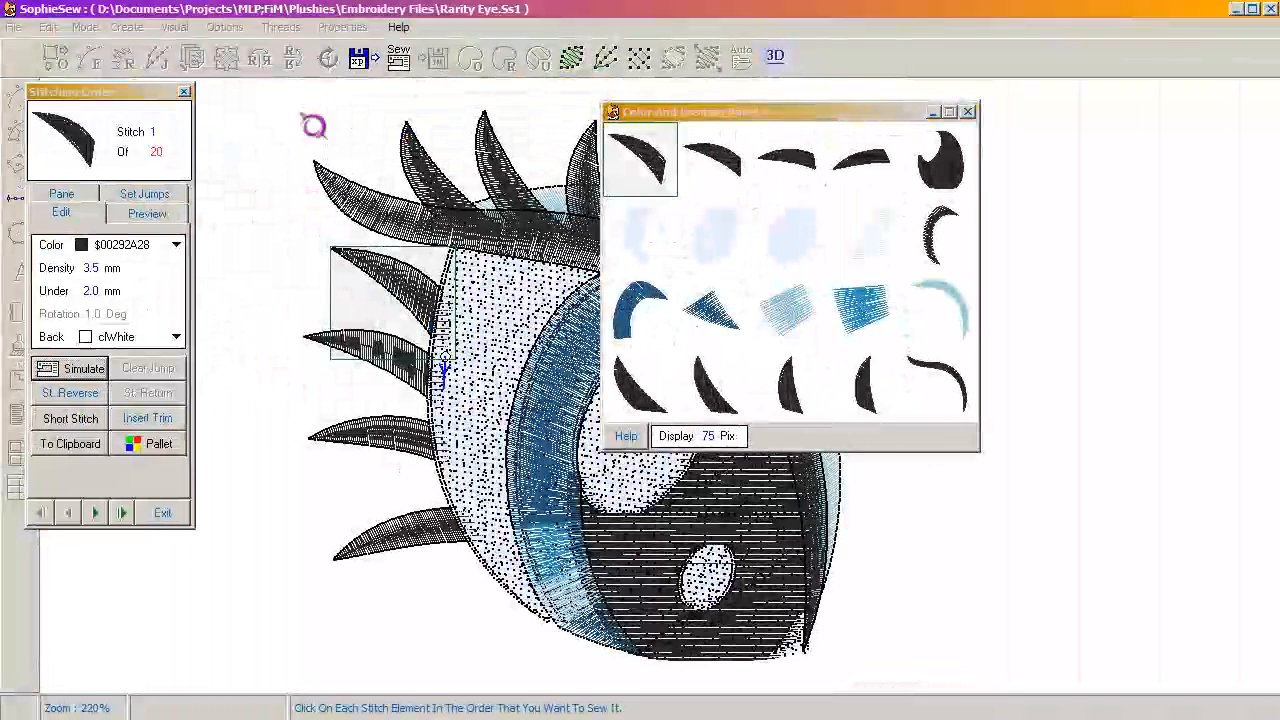
drag(705, 127, 955, 114)
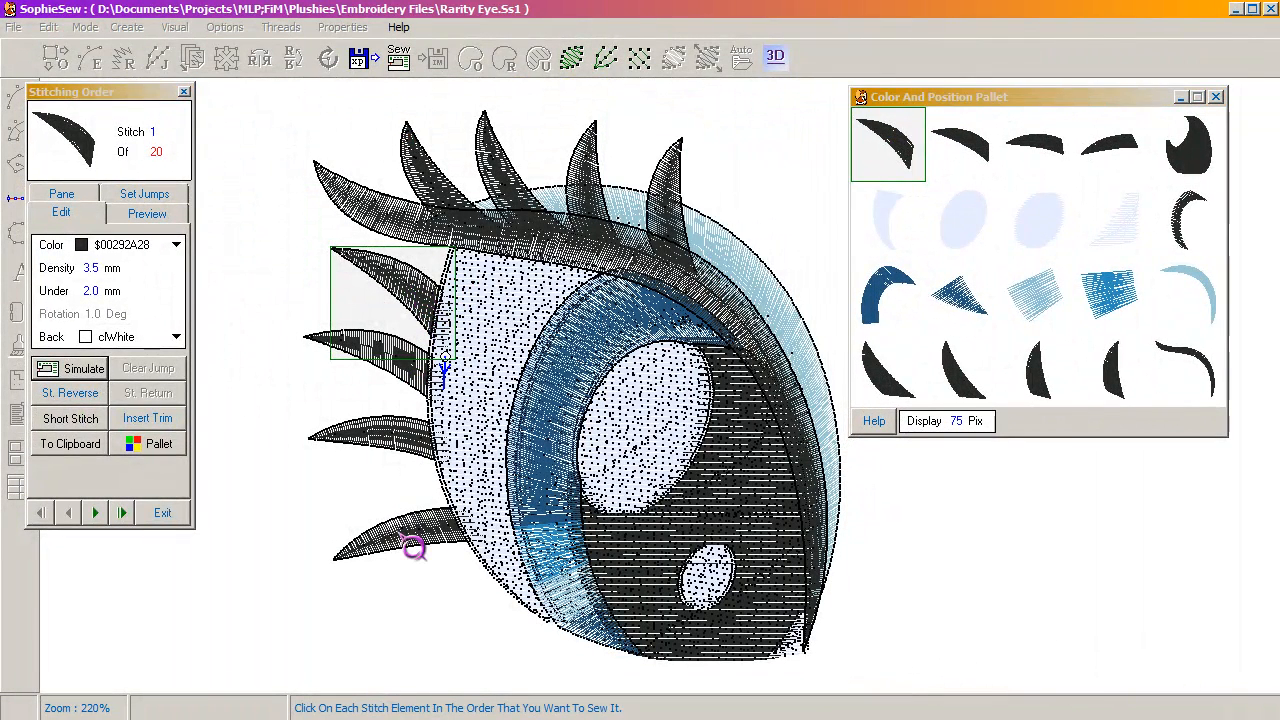
Check the first four lash elements in the palette, ending with the first one selected.
click(940, 168)
click(964, 158)
click(1042, 160)
click(1134, 156)
click(907, 167)
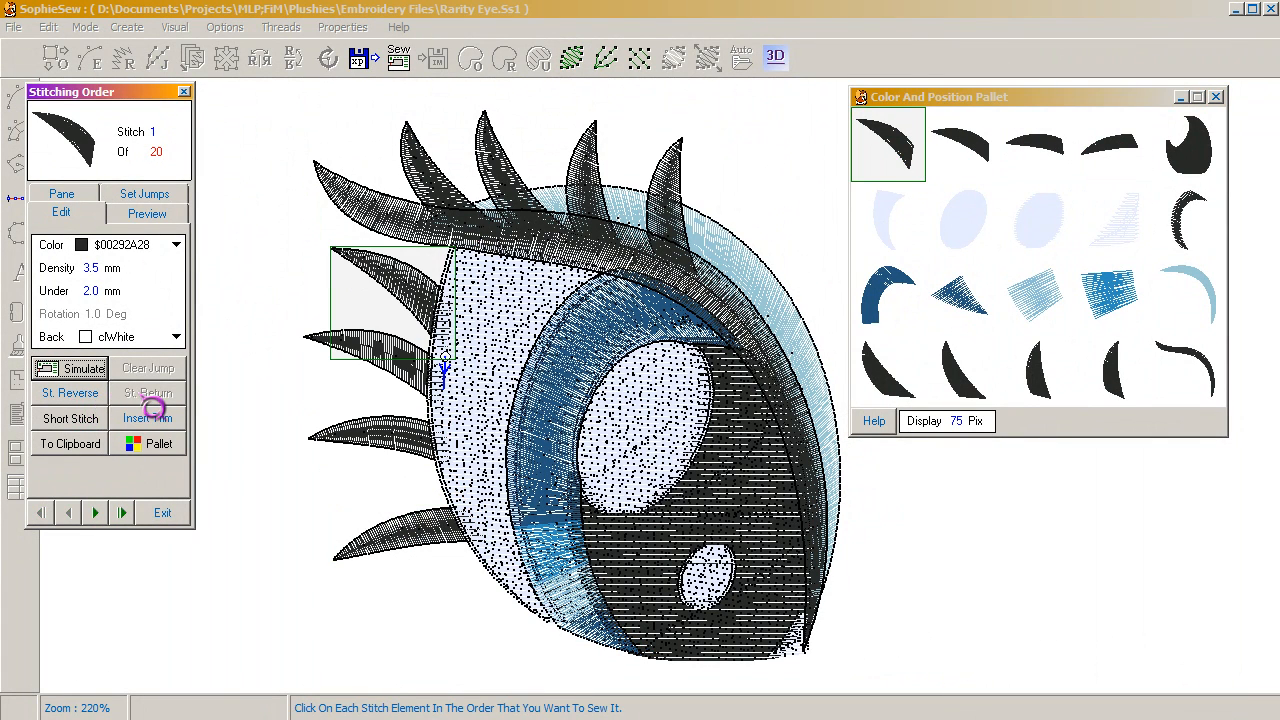
Select the second lash in the stitching order, reverse its stitching to compare the jump lines, and restore its direction.
click(955, 157)
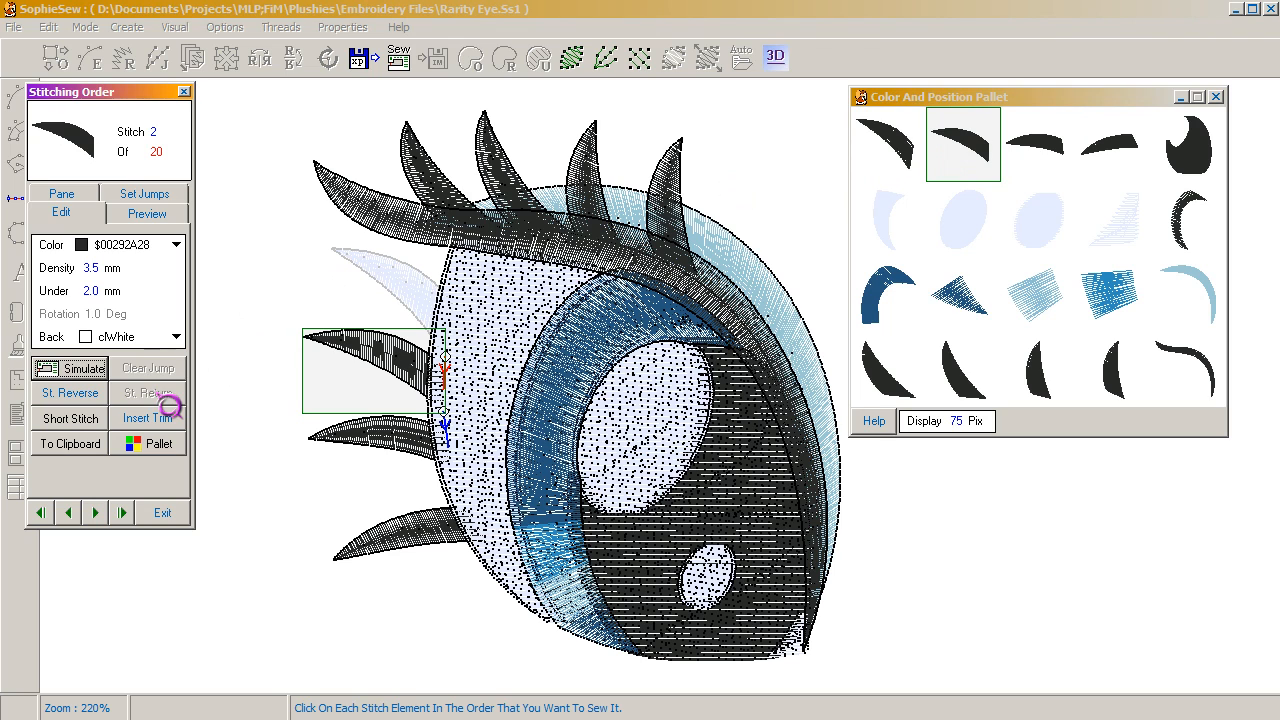
click(1040, 149)
click(984, 162)
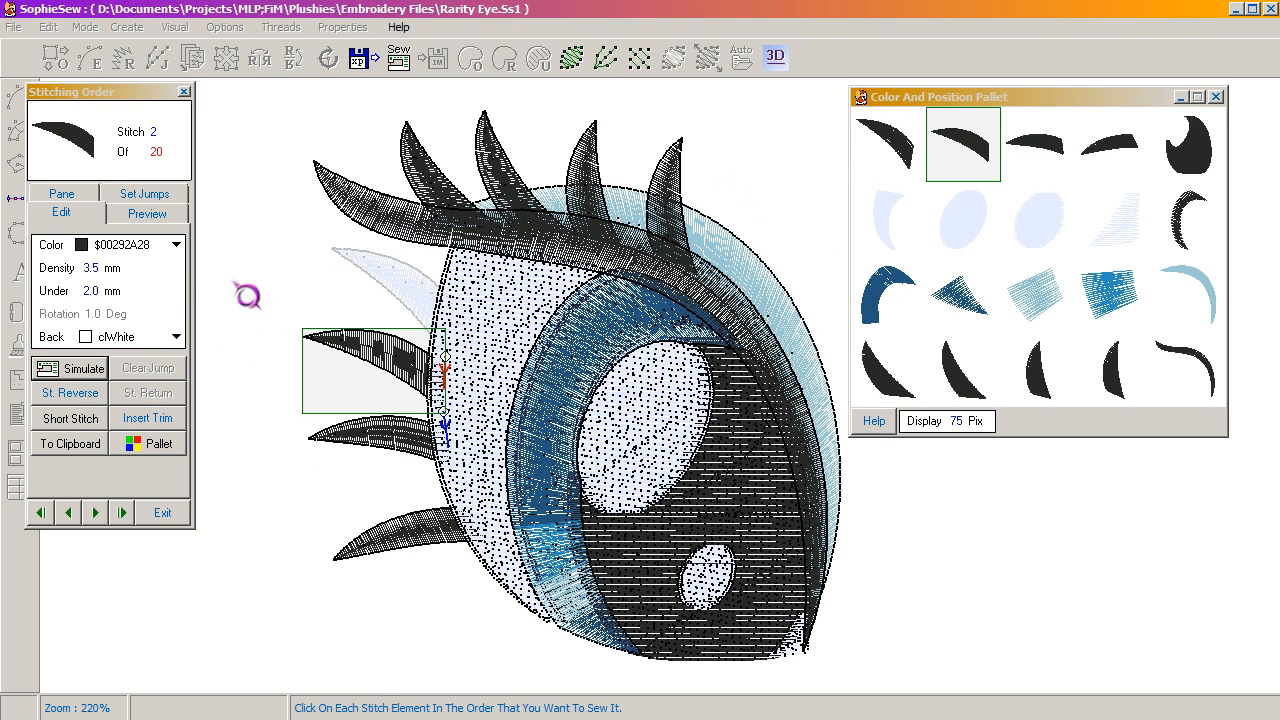
click(70, 392)
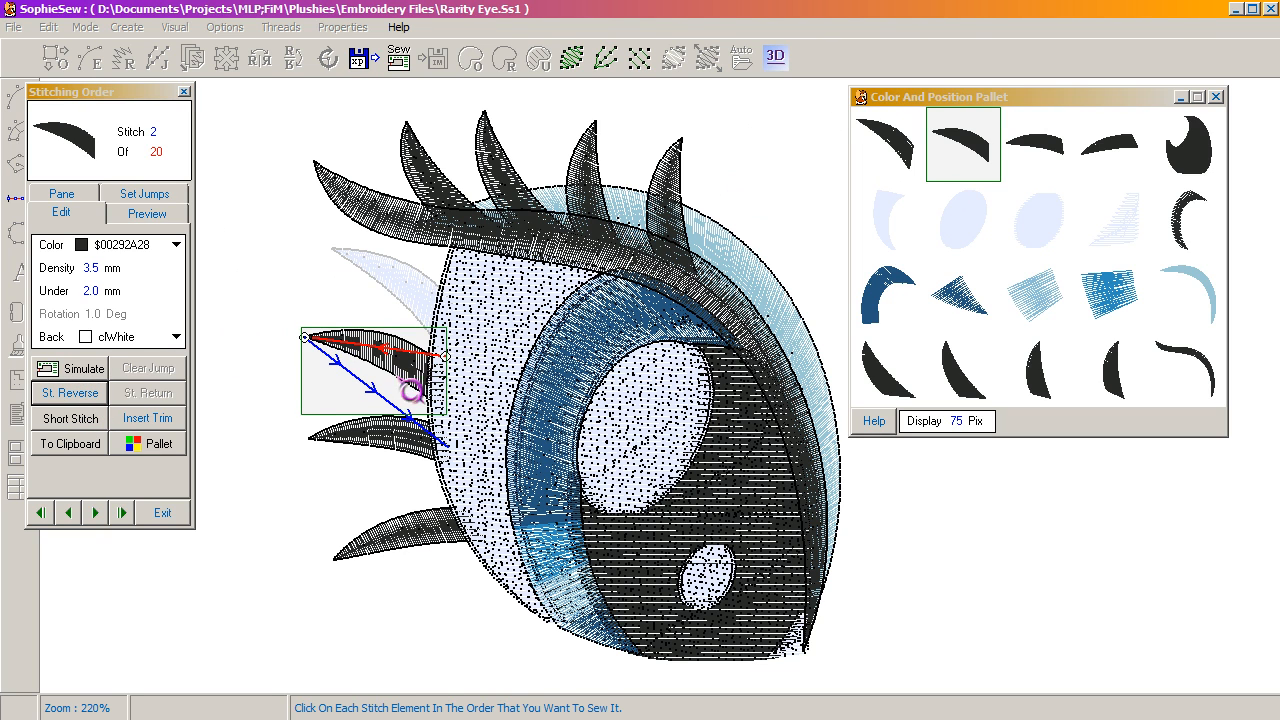
click(70, 395)
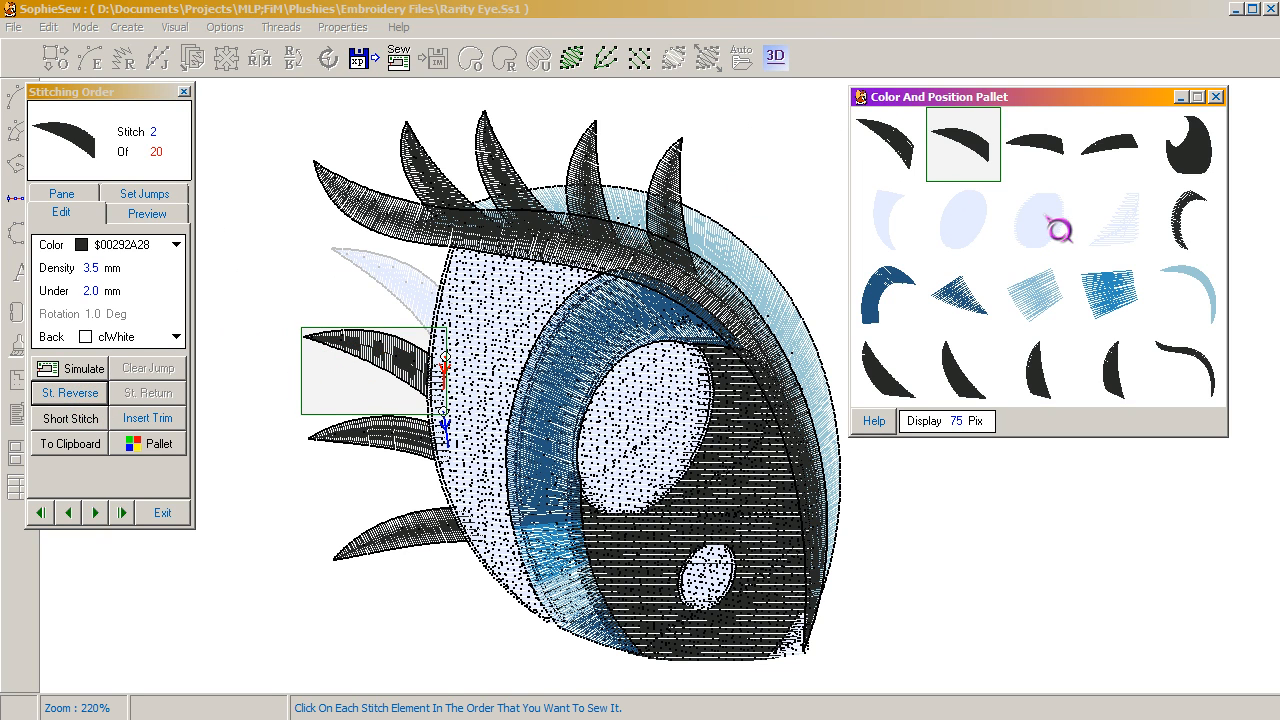
Check the third lash and the dark curved column along the iris in the stitching order, then exit it.
click(1060, 155)
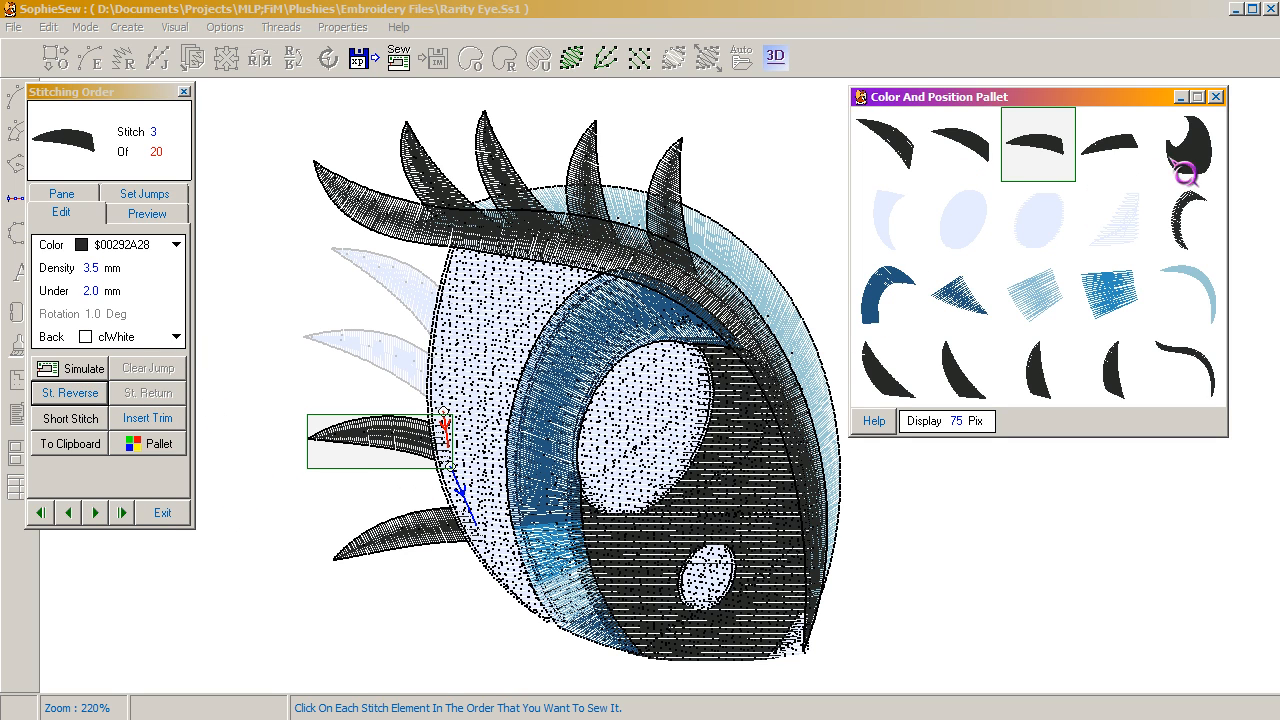
click(1195, 233)
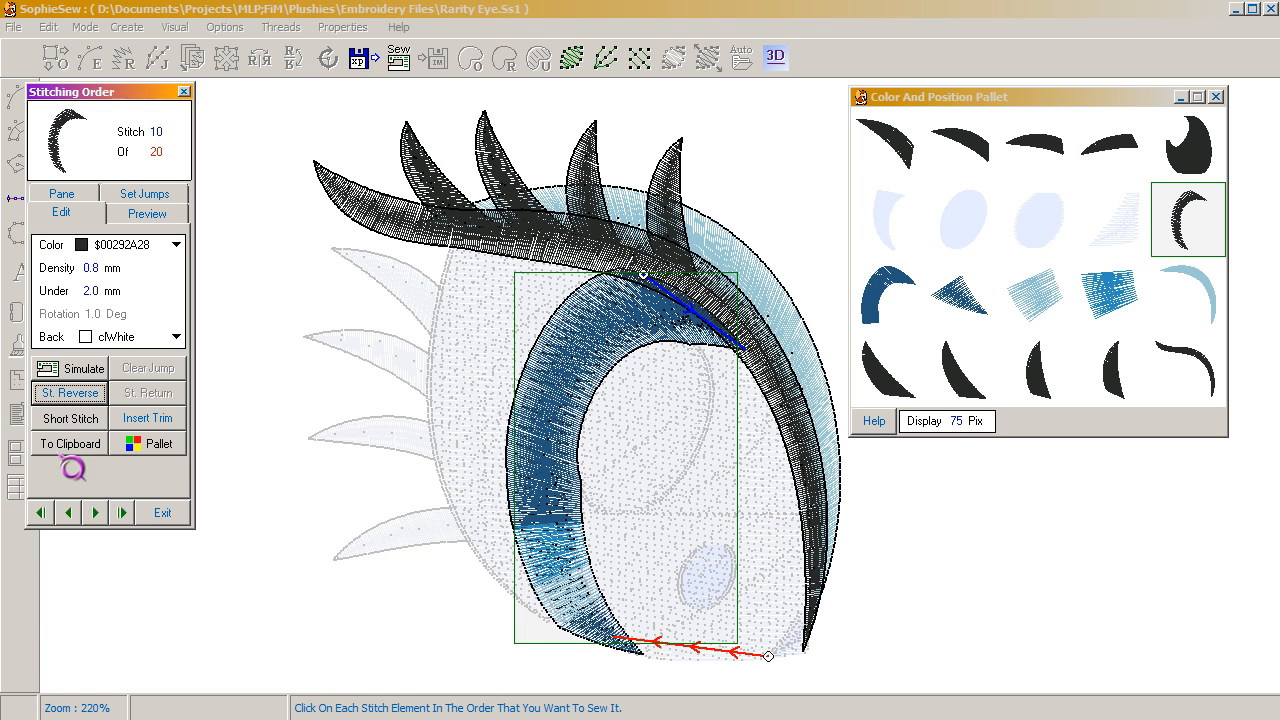
click(163, 513)
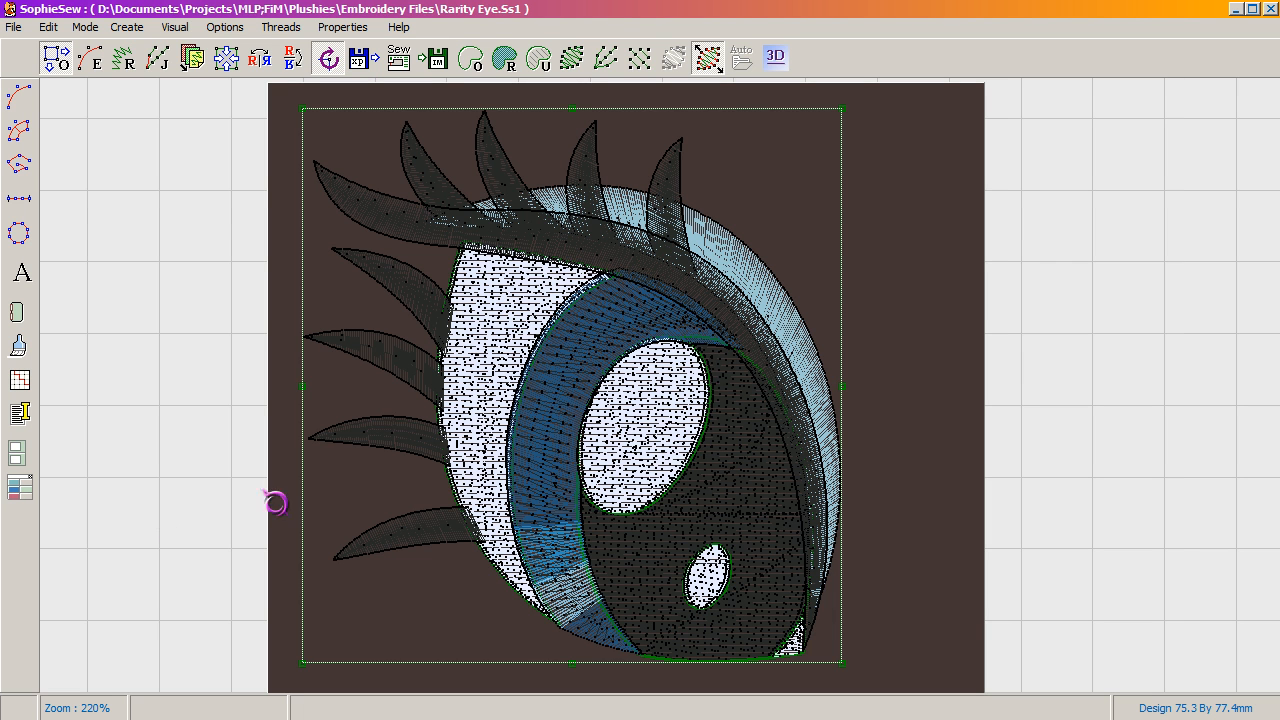
Open the properties of a lash's curved column, review its curved column attributes including the return stitch option, and close them.
right_click(396, 384)
click(410, 388)
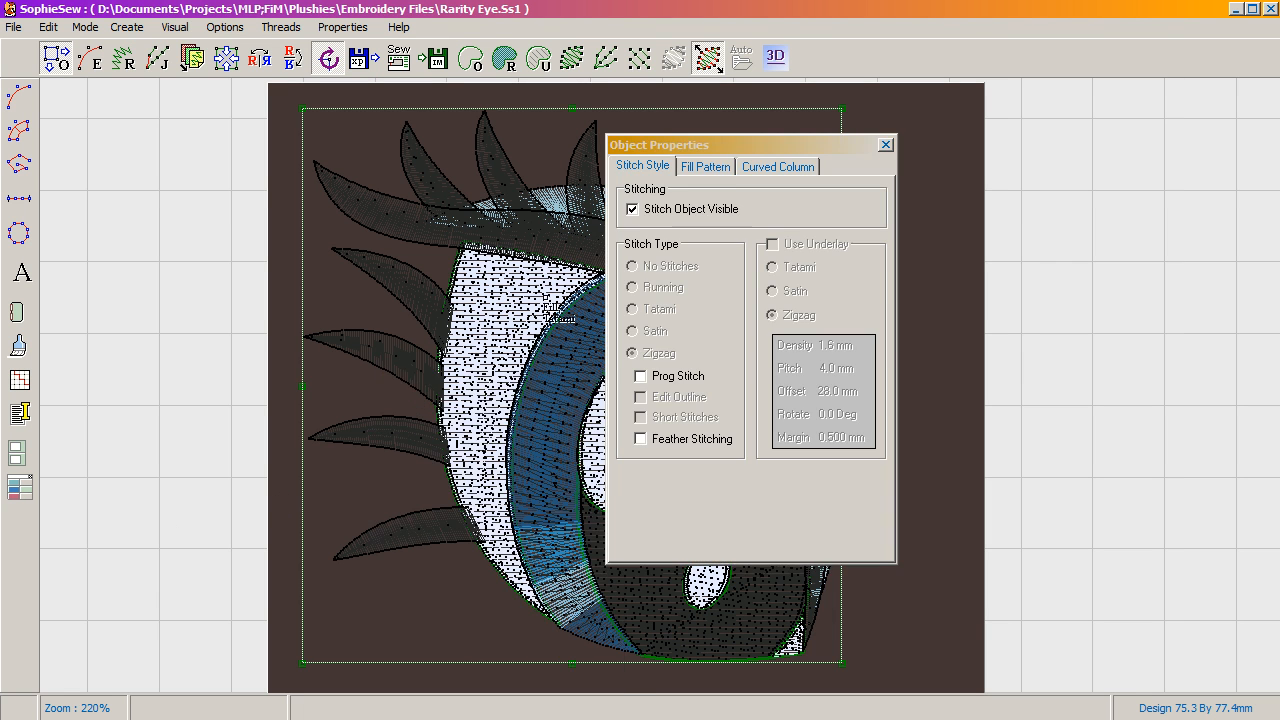
click(779, 167)
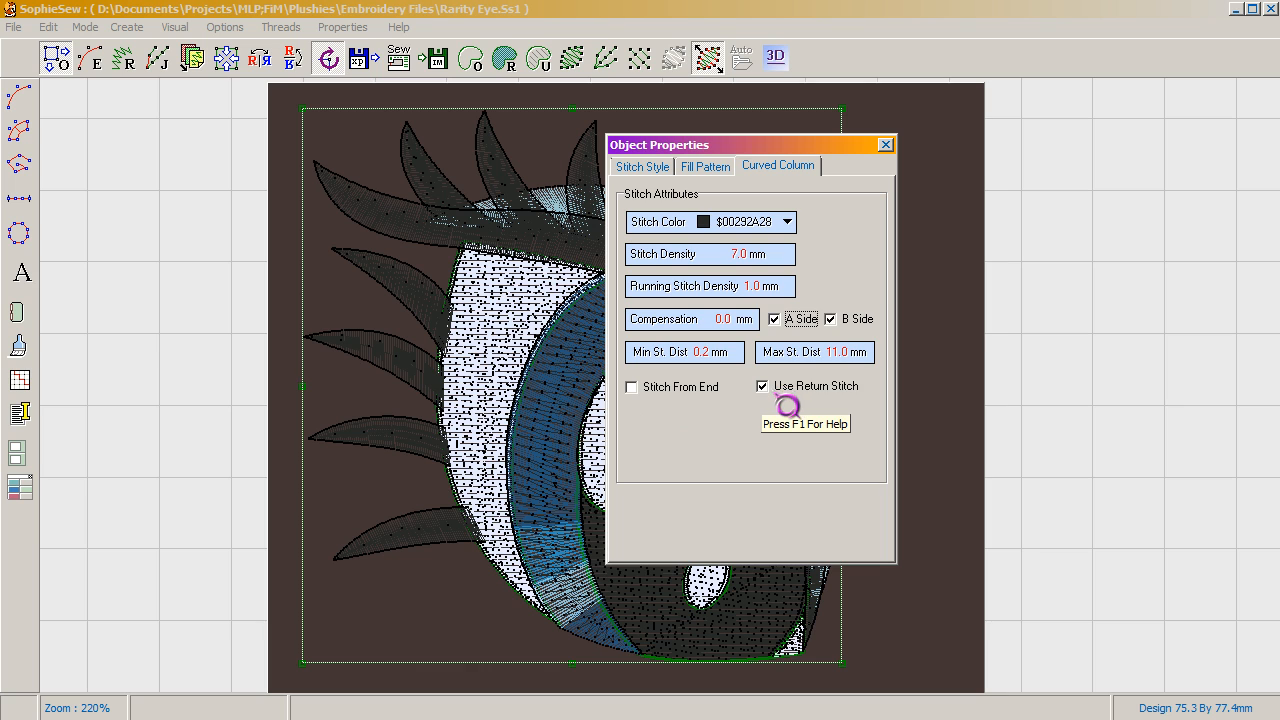
click(885, 146)
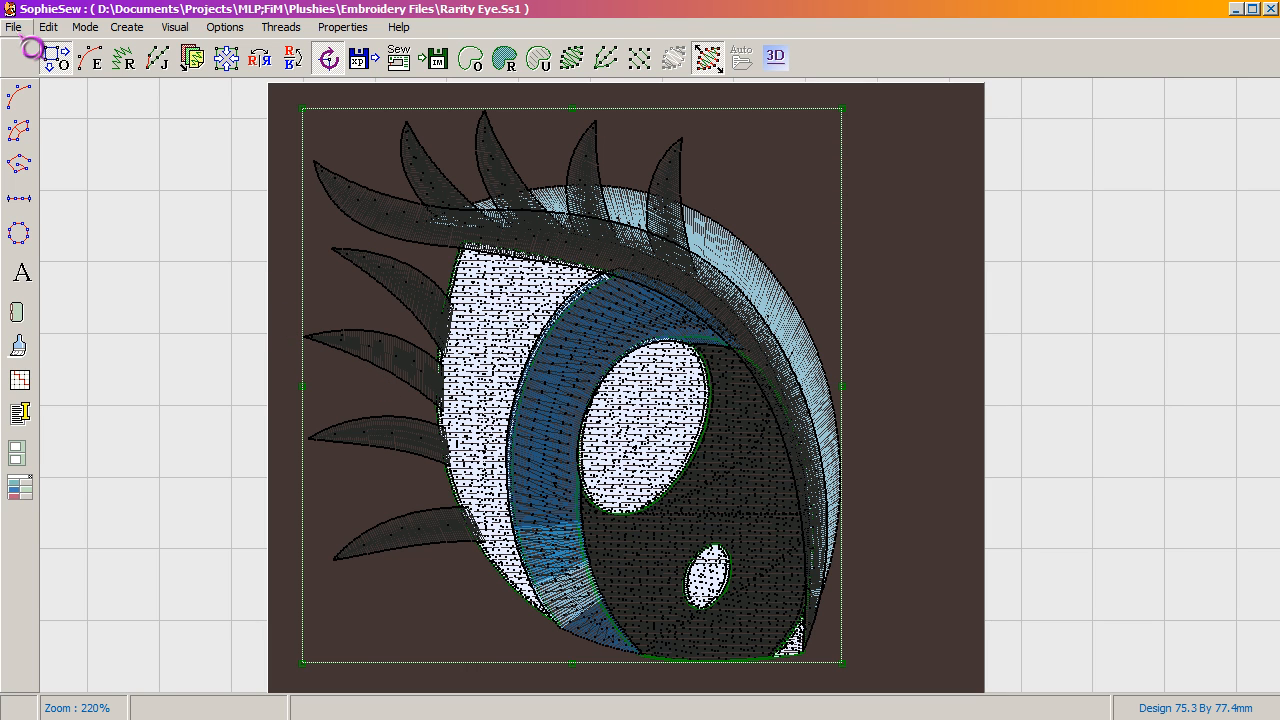
Open the Bon-Bon Cutiemark embroidery file without saving the Rarity Eye design.
click(14, 27)
click(30, 80)
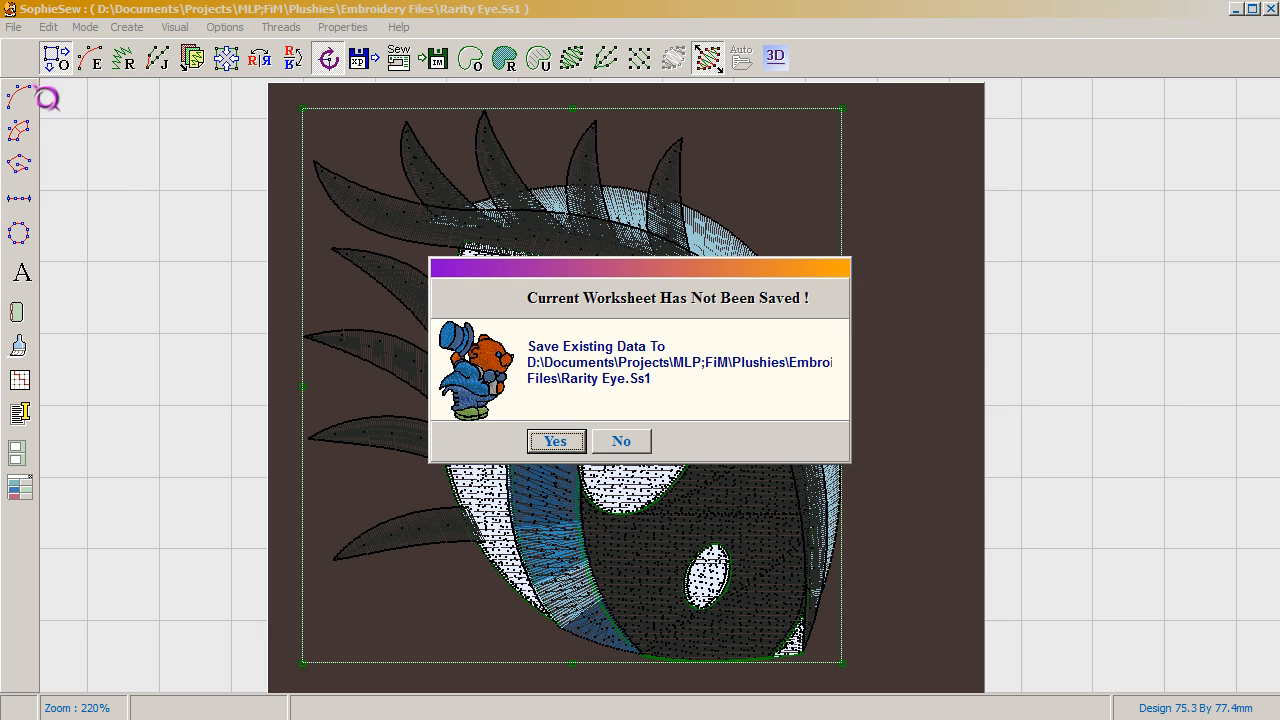
click(624, 443)
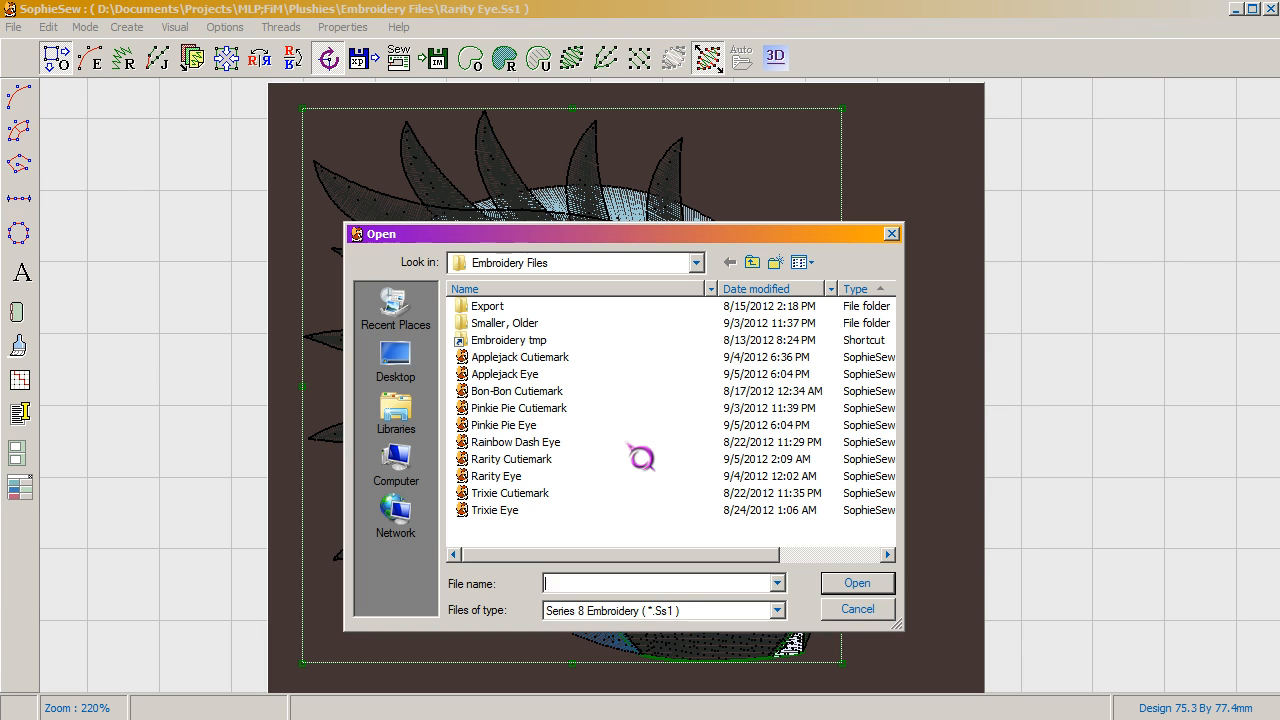
double_click(510, 392)
Examine the striped fills and outline stitching of the three candies up close.
drag(568, 560, 358, 329)
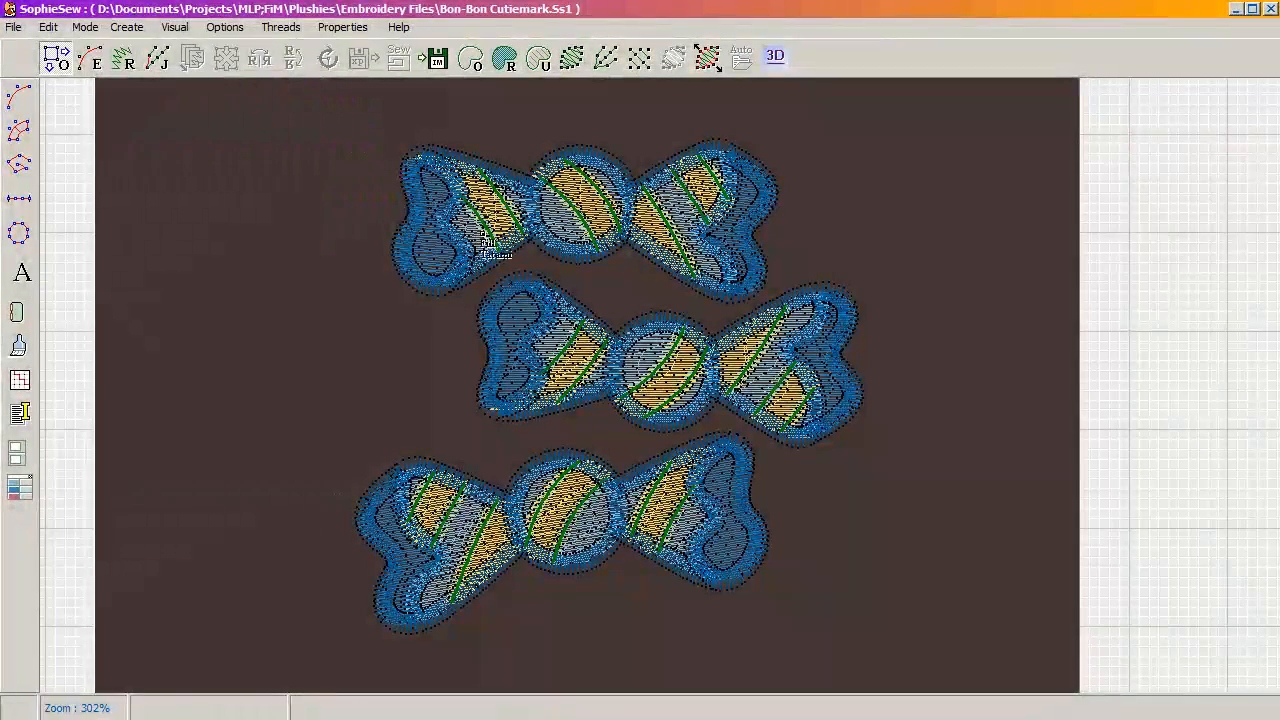
scroll(478, 486, up, 3)
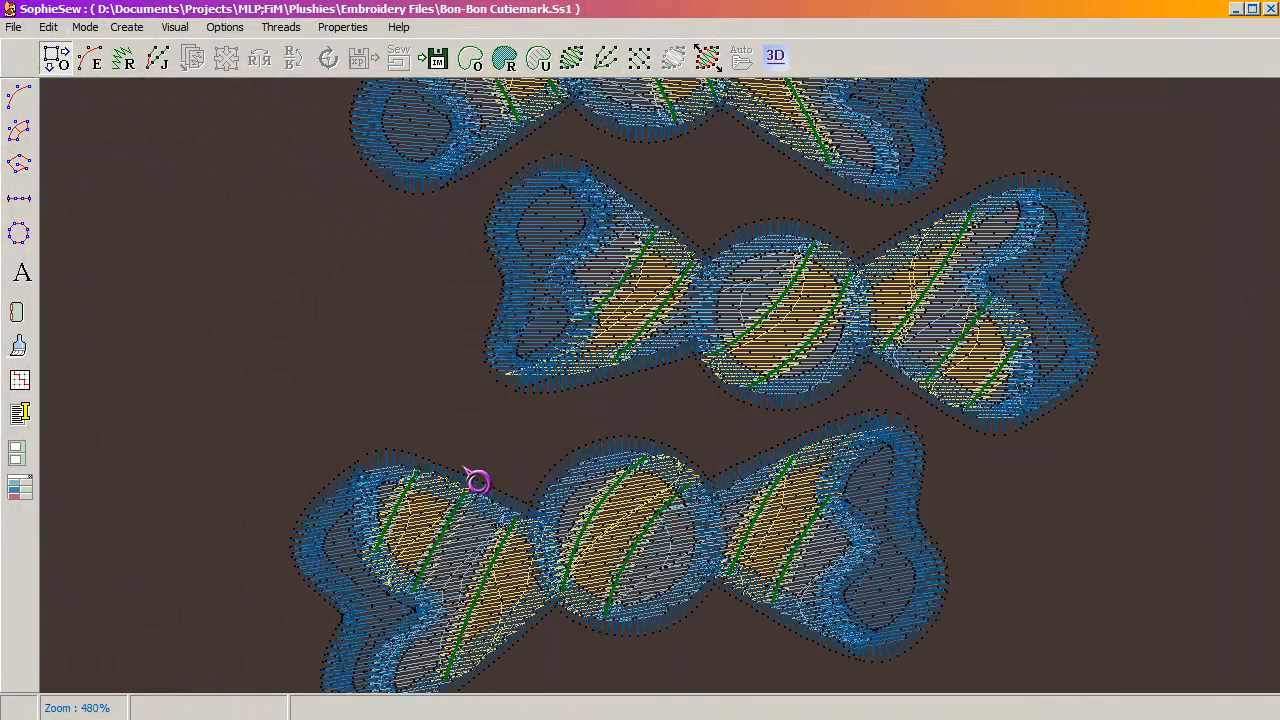
drag(519, 577, 254, 471)
scroll(622, 328, up, 2)
scroll(662, 366, up, 1)
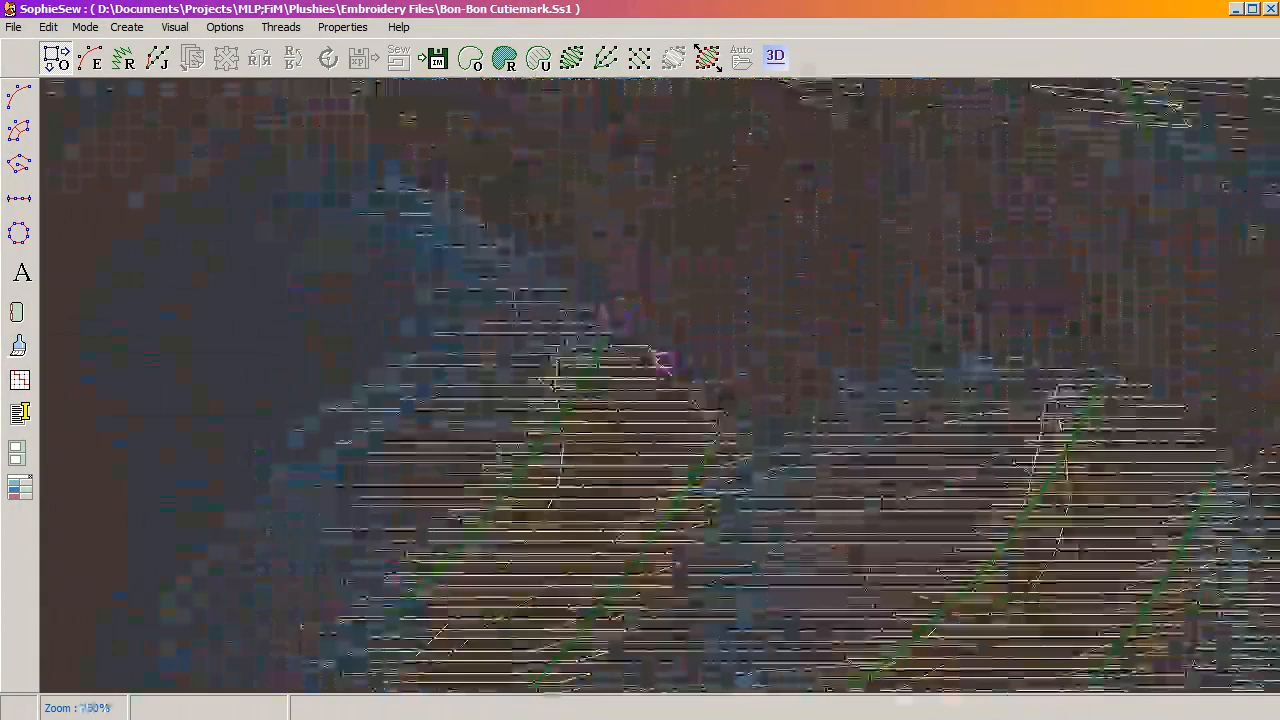
scroll(703, 417, down, 2)
drag(726, 324, 863, 679)
scroll(602, 335, up, 2)
scroll(592, 340, down, 1)
Toggle the stitch display and examine the zigzag outline around the uppermost candy, ending with all three candies in view.
click(708, 60)
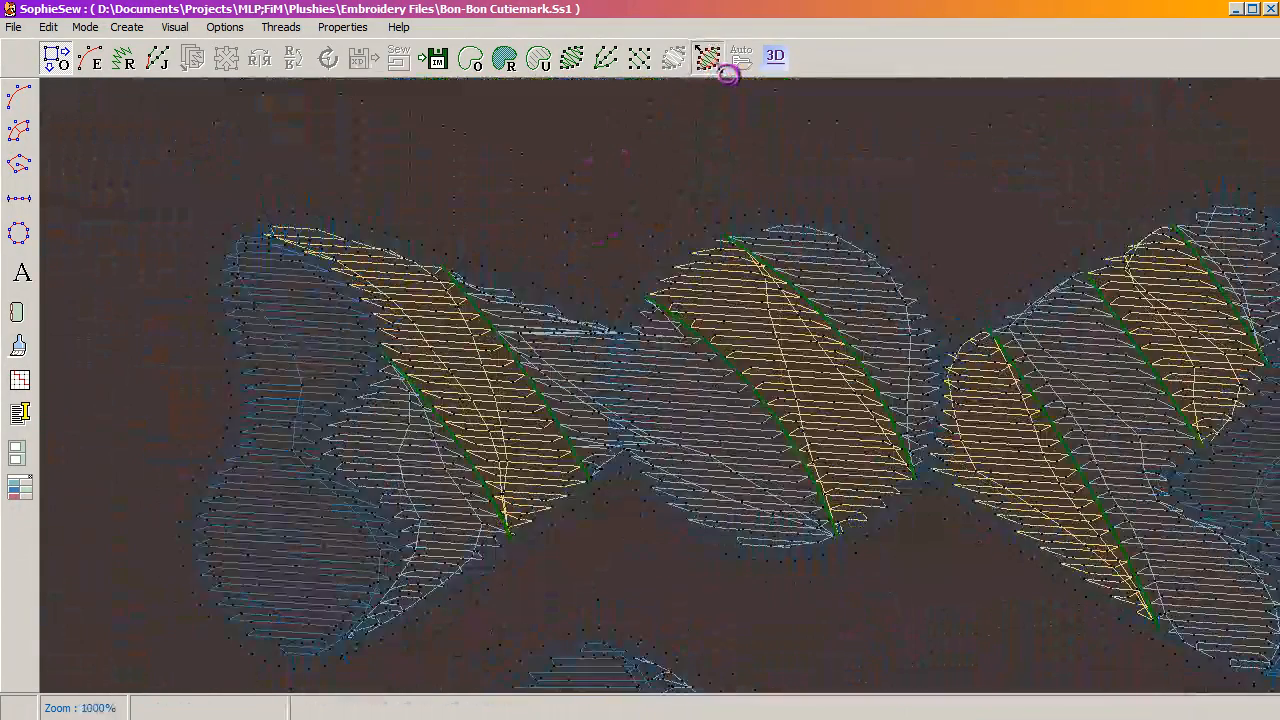
scroll(544, 264, up, 1)
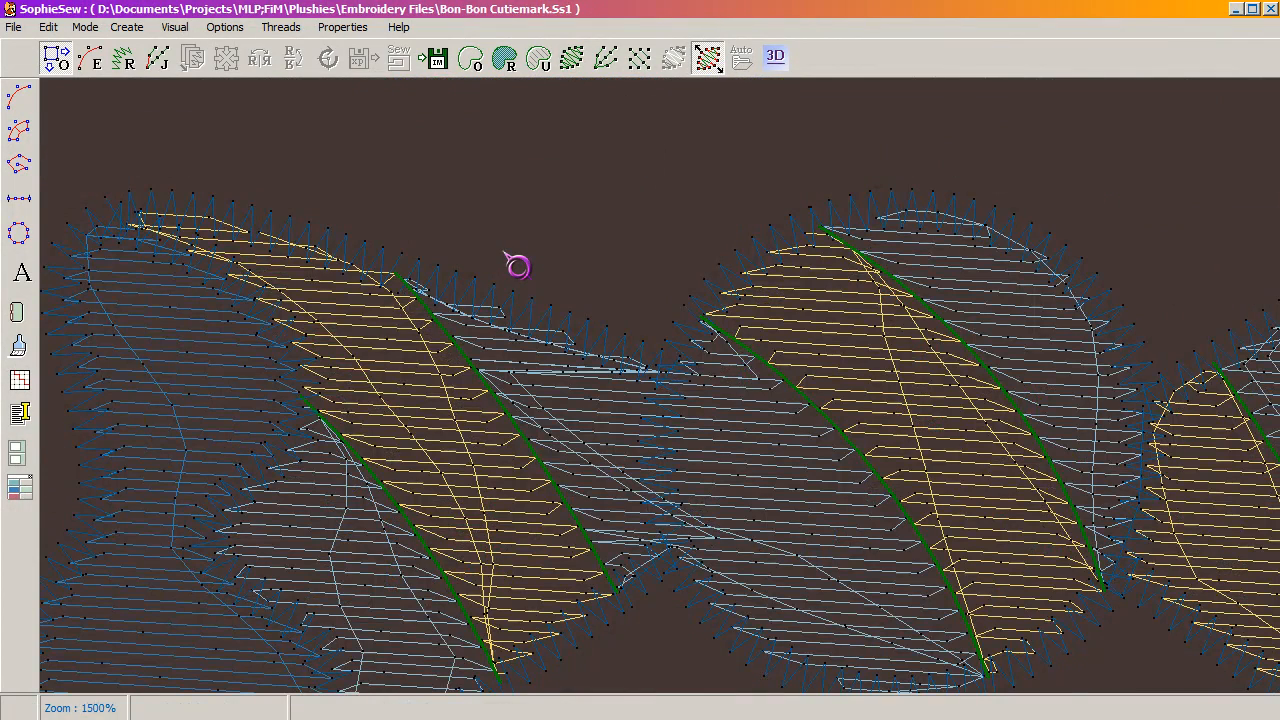
scroll(516, 266, down, 3)
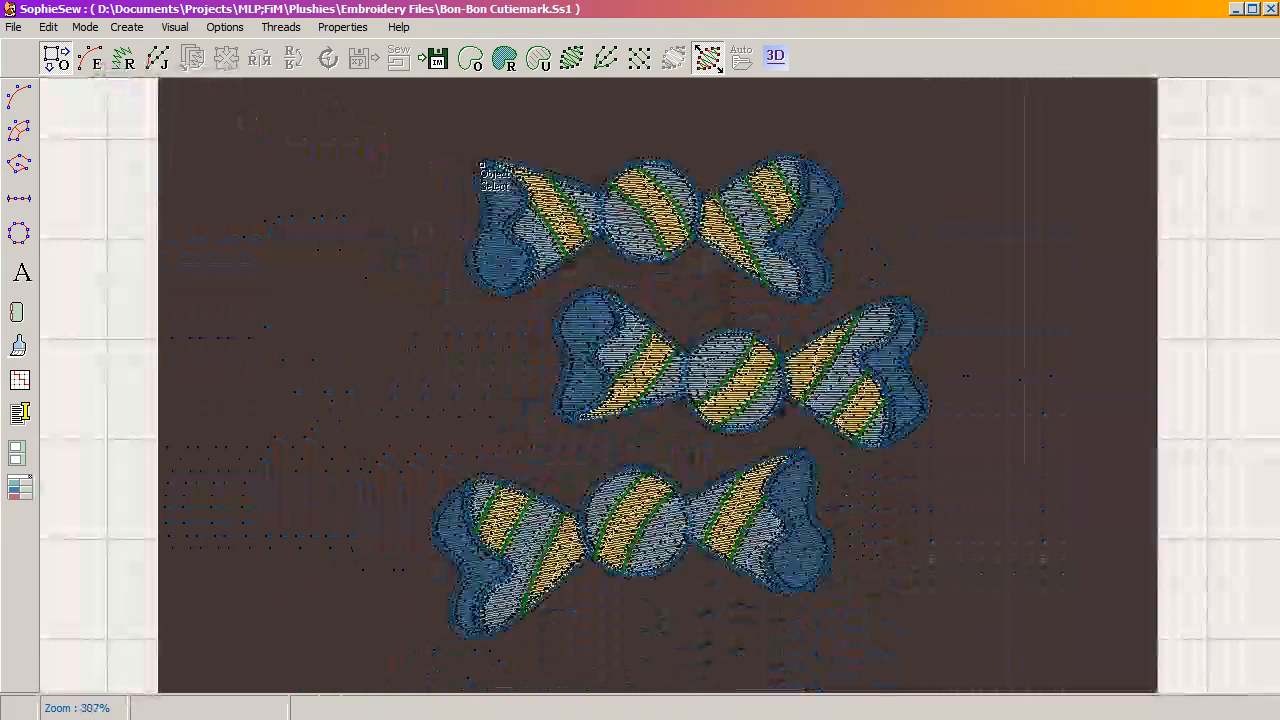
Select the candy design, open its stitching order, move the palette off the candies, and inspect their zigzag outlines.
click(480, 167)
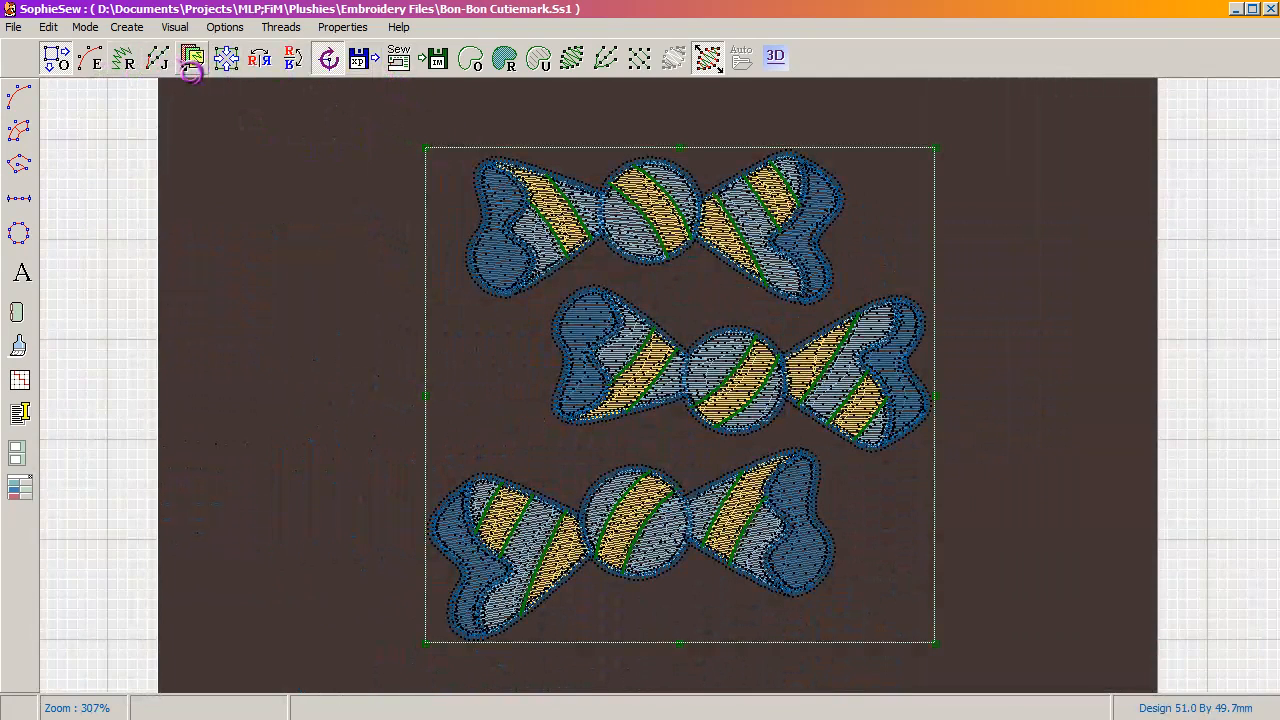
click(193, 60)
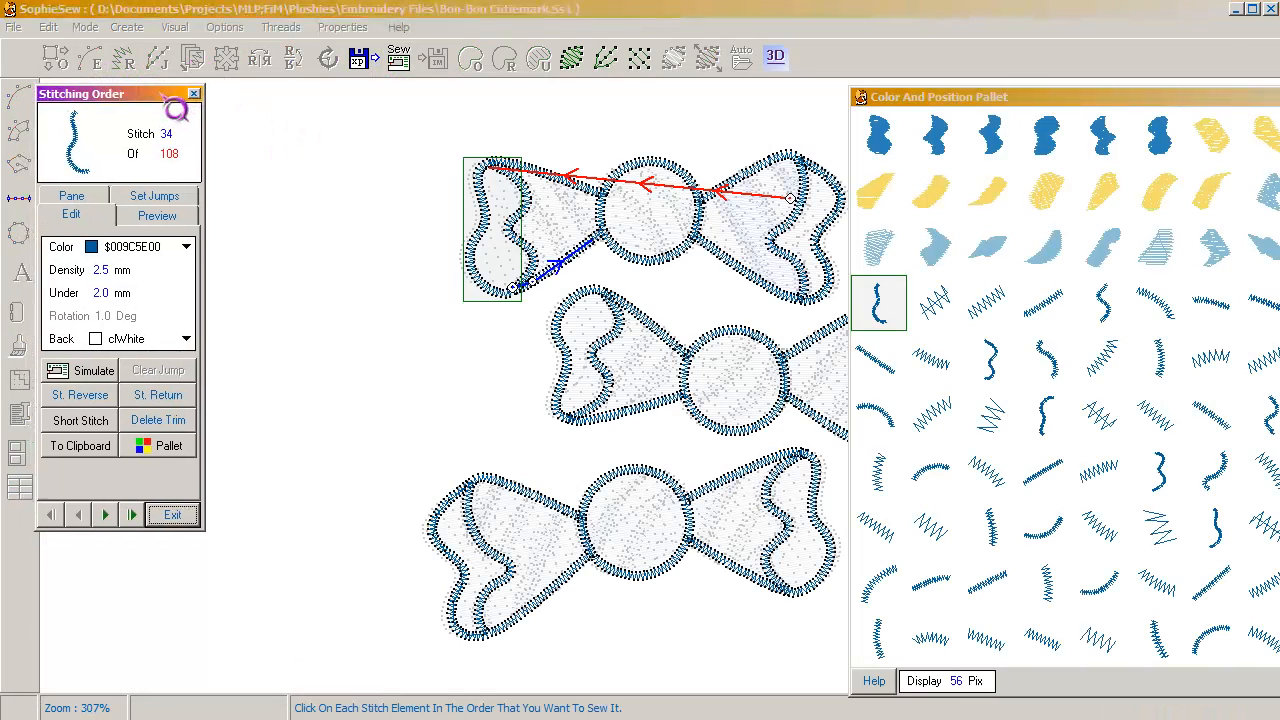
drag(936, 114, 1061, 390)
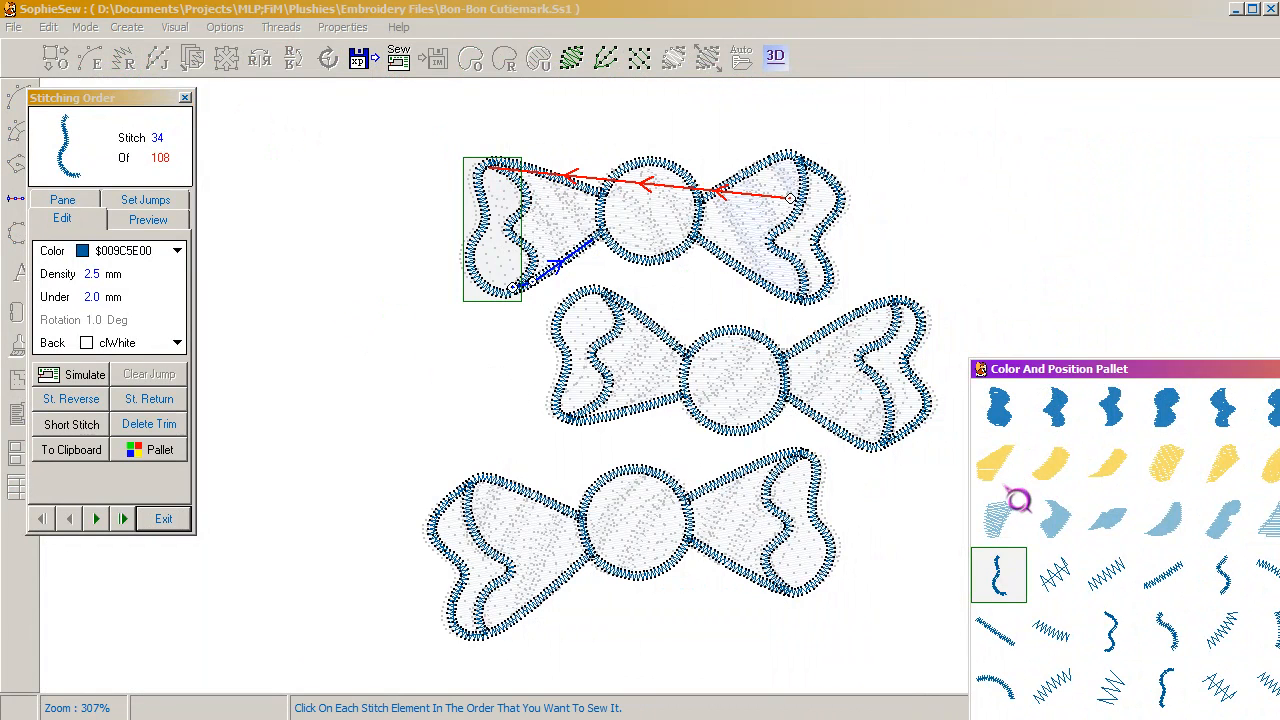
drag(1053, 378, 1058, 152)
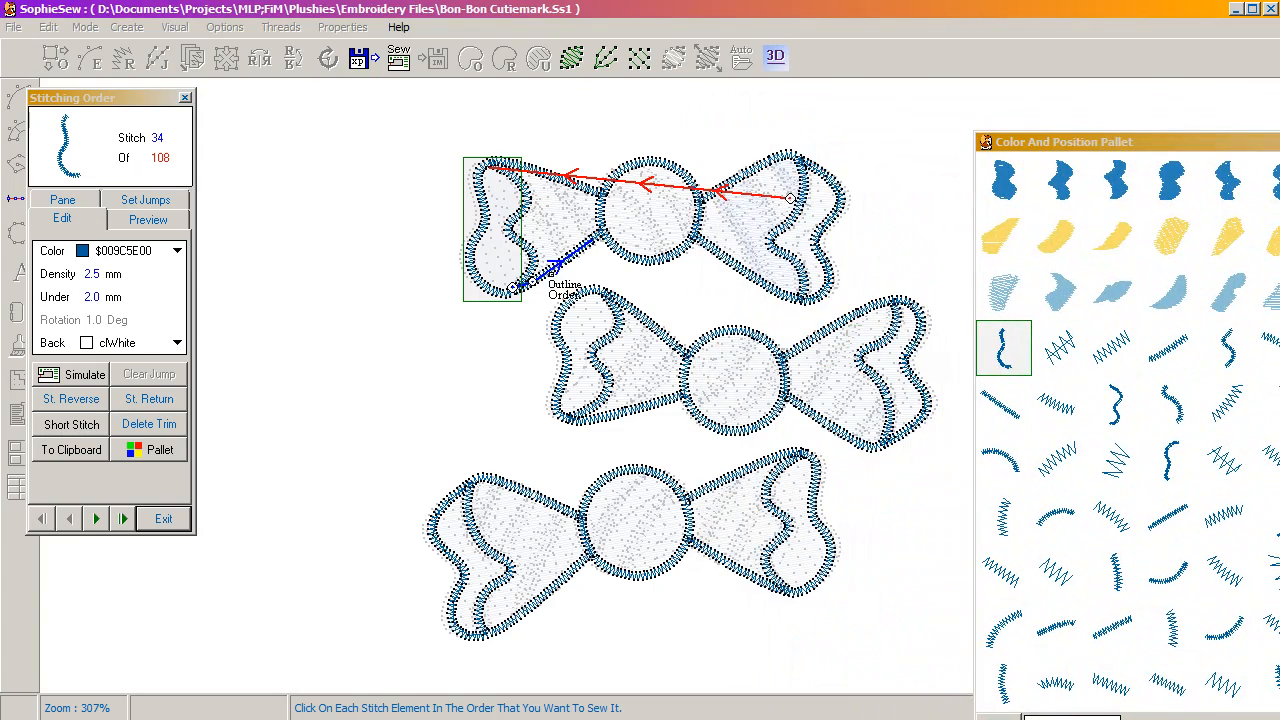
scroll(569, 297, up, 4)
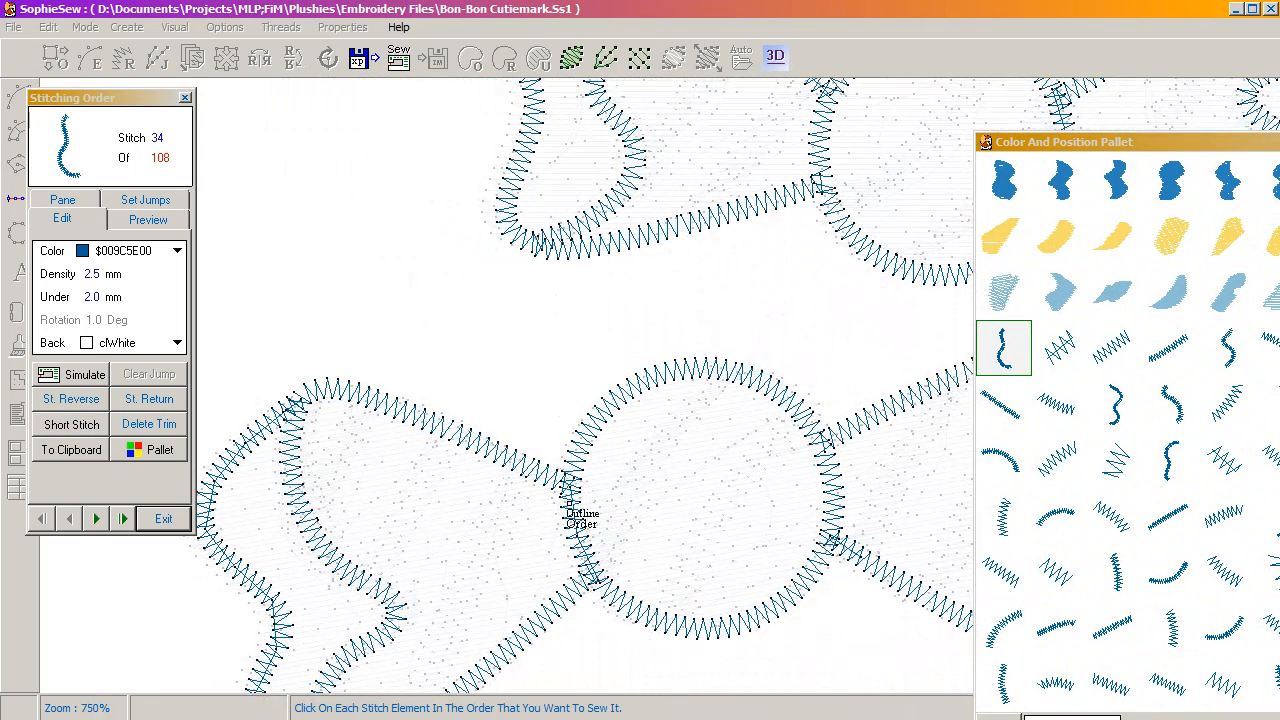
Examine the zigzag outlines around the ends and centre of the uppermost candy for how their segments meet.
drag(352, 287, 451, 145)
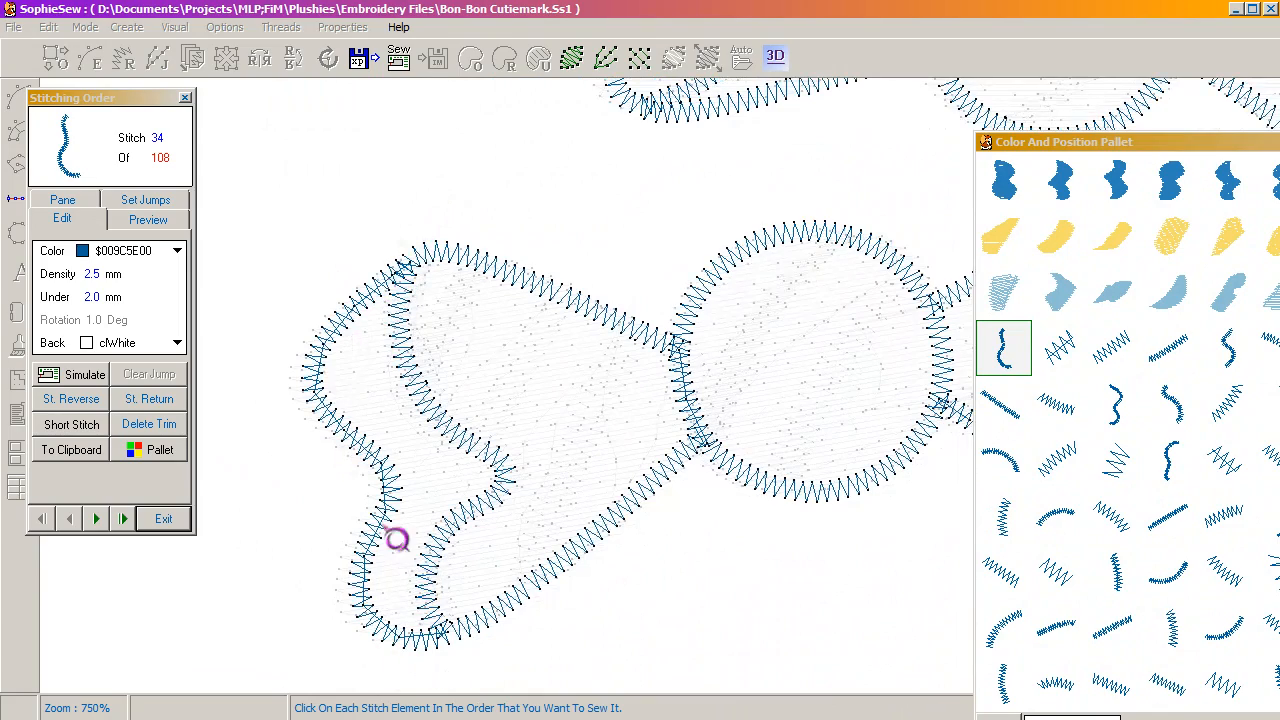
drag(421, 152, 271, 477)
drag(753, 190, 302, 434)
drag(758, 273, 815, 434)
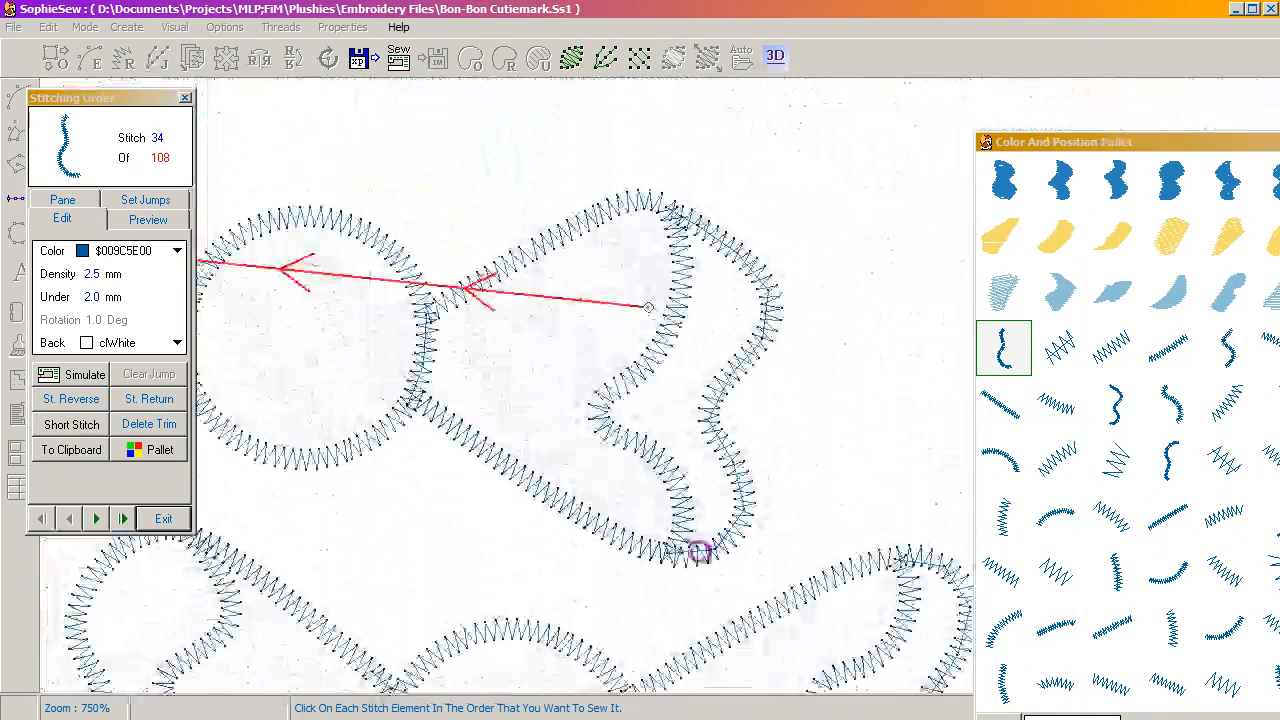
drag(794, 211, 840, 218)
scroll(817, 220, down, 4)
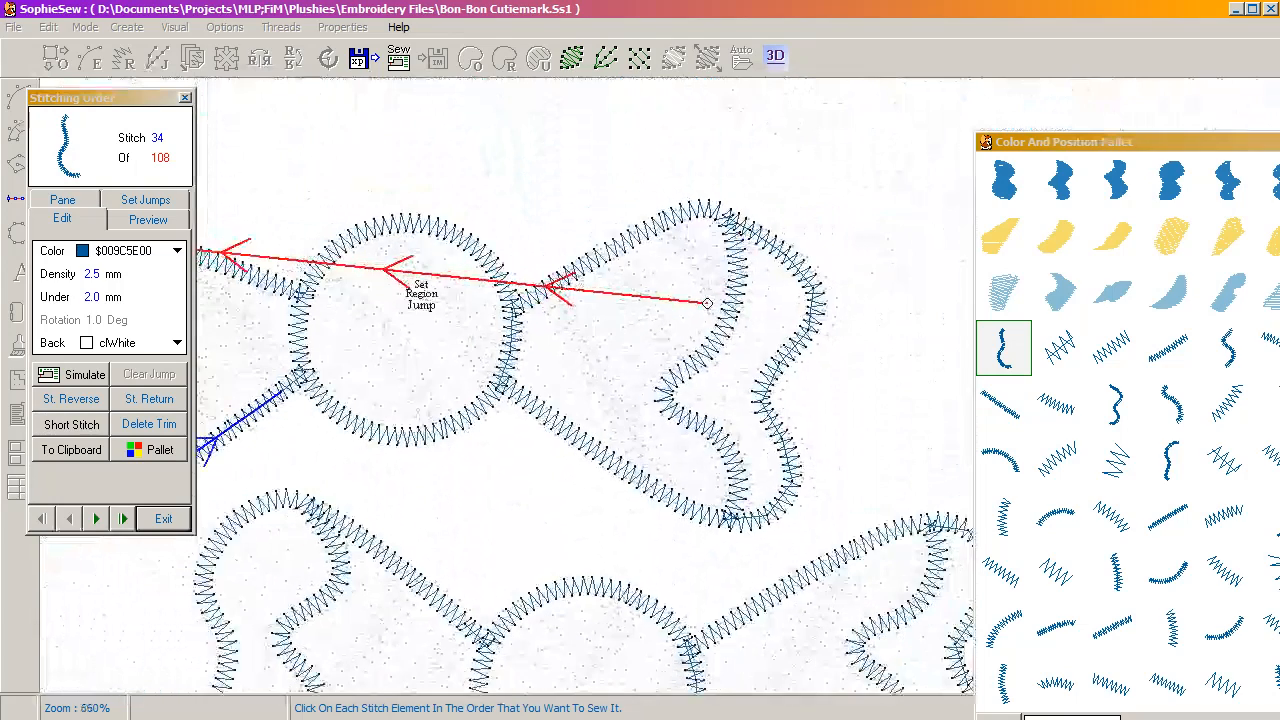
scroll(443, 166, down, 3)
scroll(340, 163, up, 1)
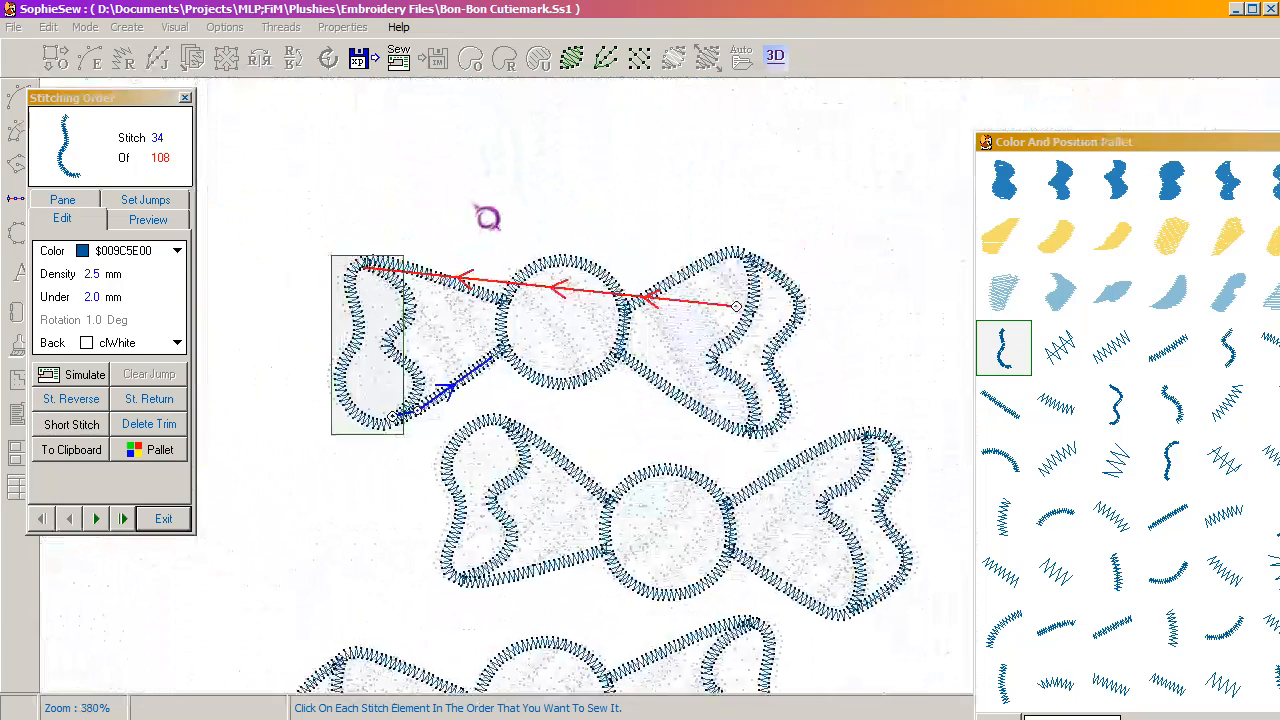
Compare stitch elements 34 and 35 on the uppermost candy, inspecting the jump and the junction beside its round centre.
click(1060, 348)
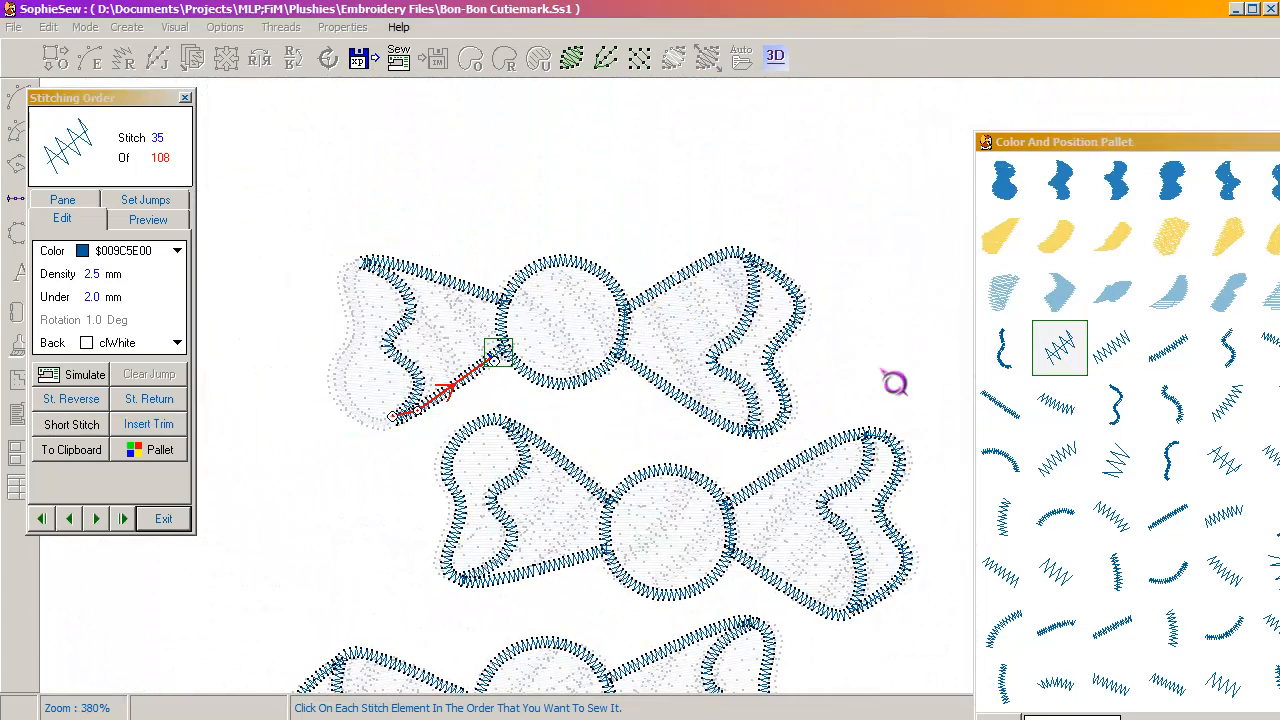
scroll(497, 411, up, 4)
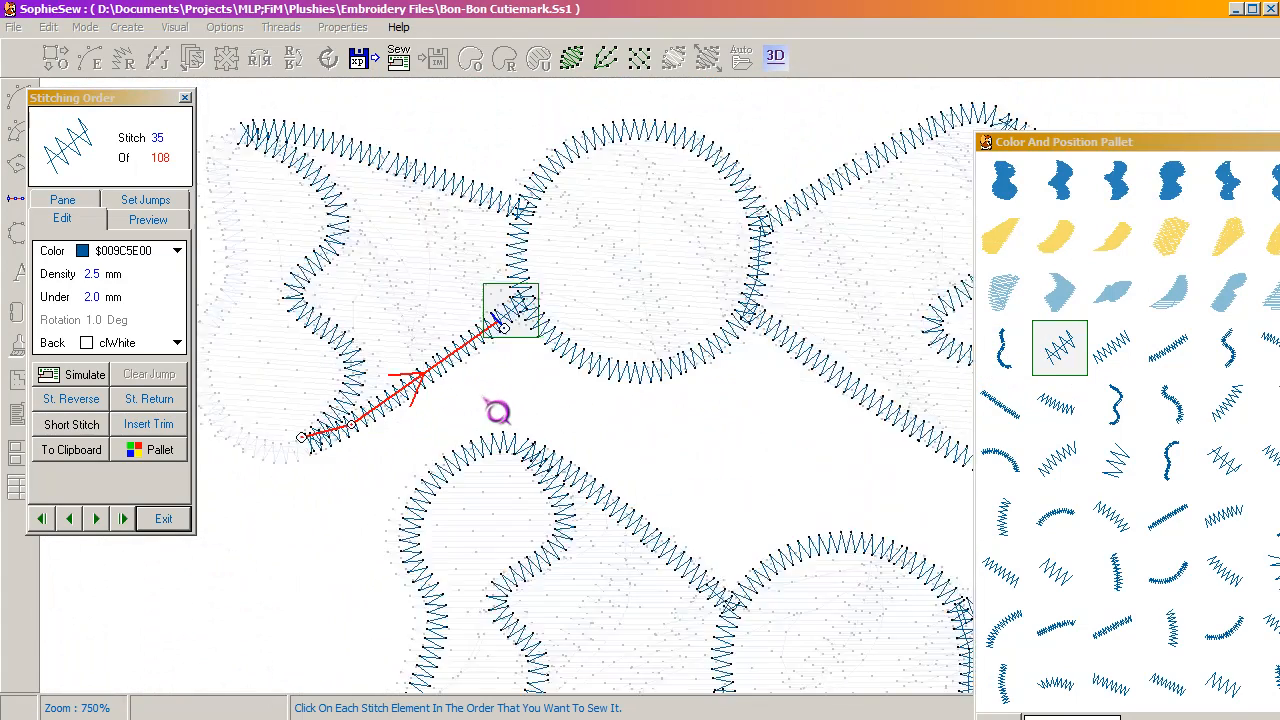
scroll(586, 374, up, 1)
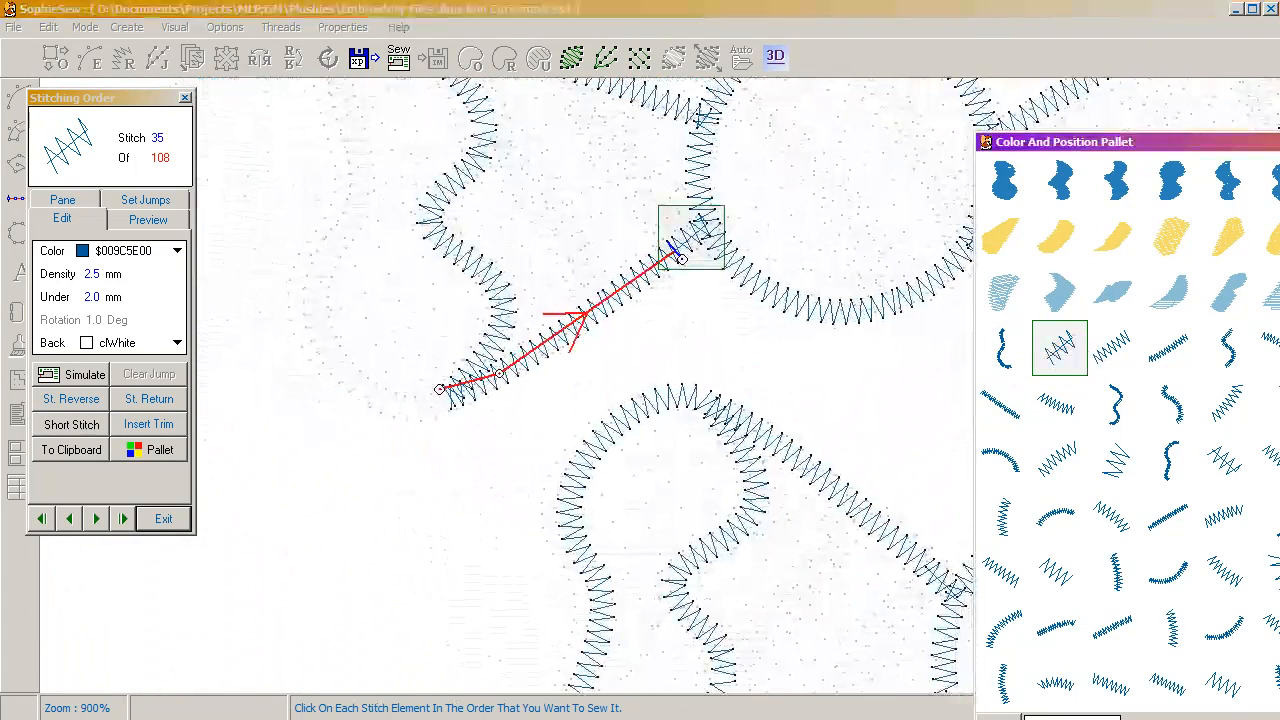
click(1004, 348)
drag(709, 366, 686, 463)
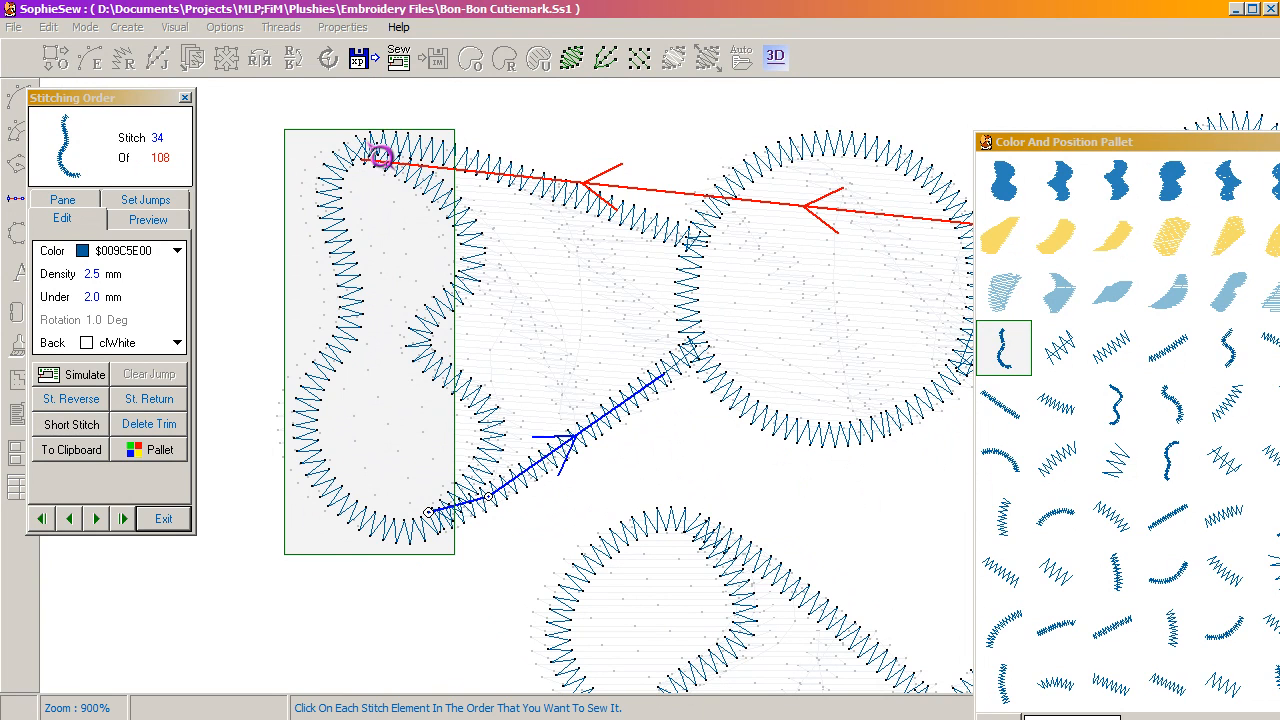
click(1058, 349)
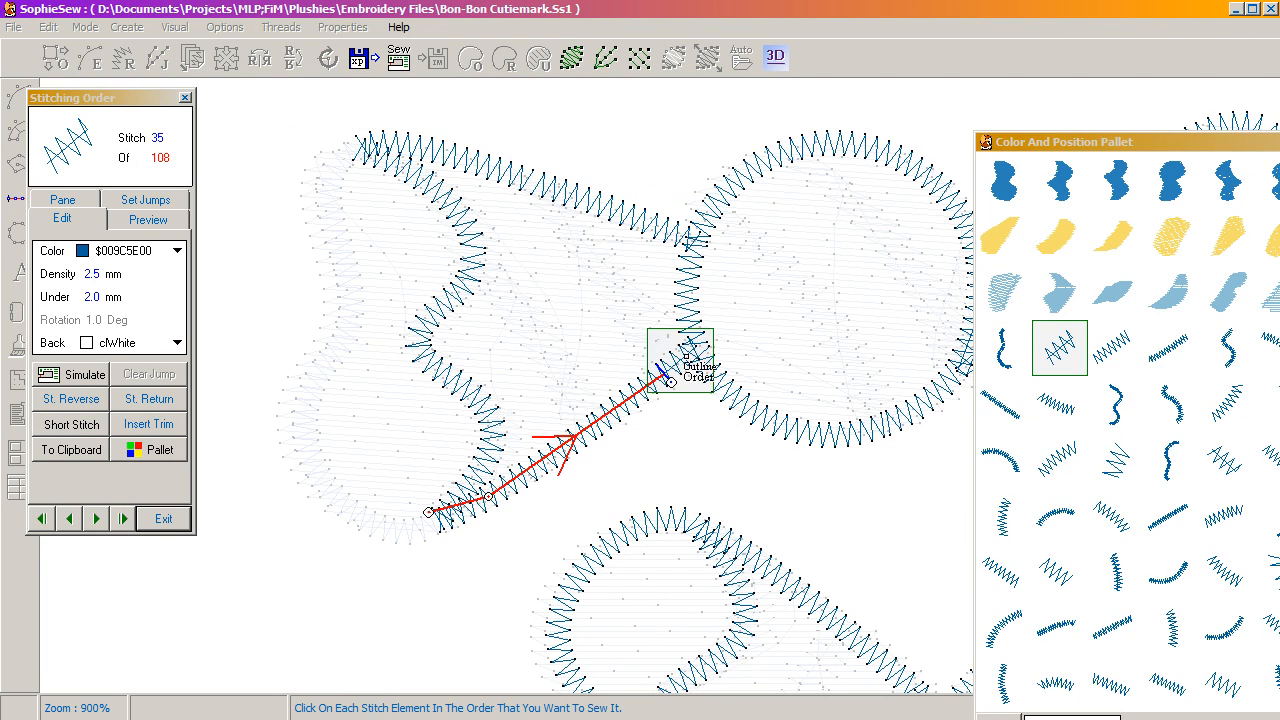
scroll(699, 378, up, 3)
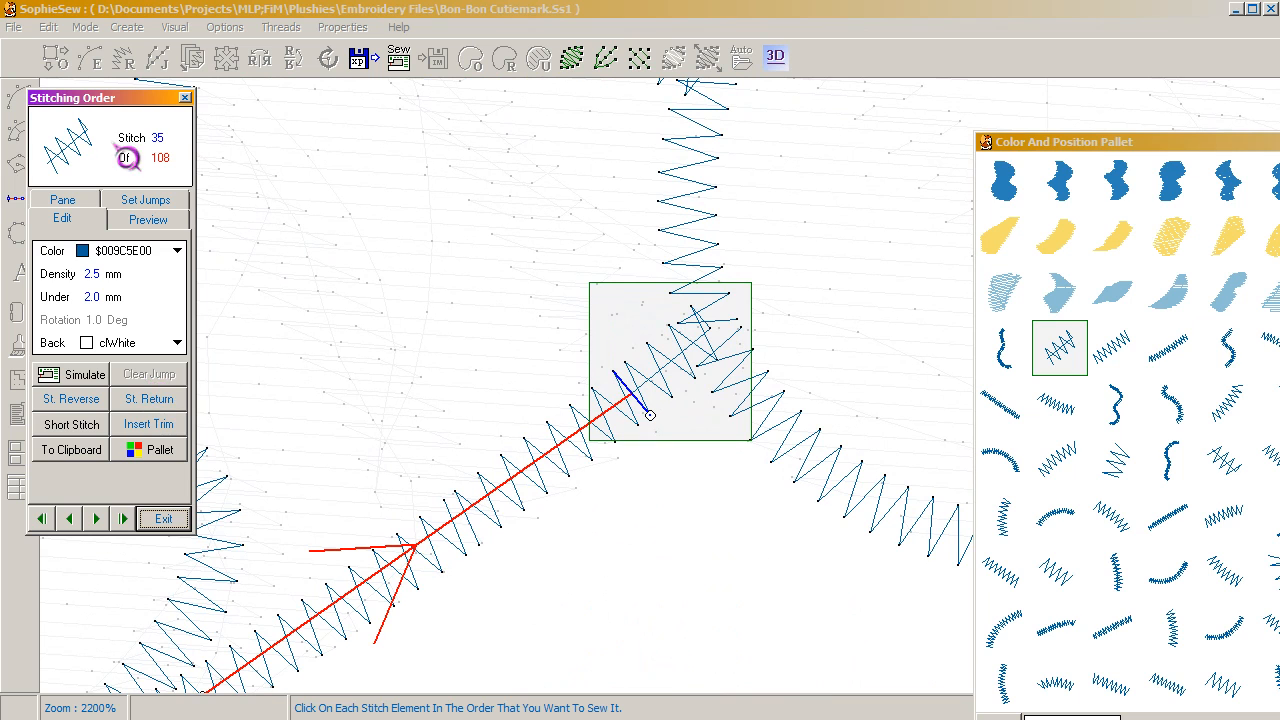
Switch the stitch return of element 35 off and back on to compare where its stitching ends.
click(158, 405)
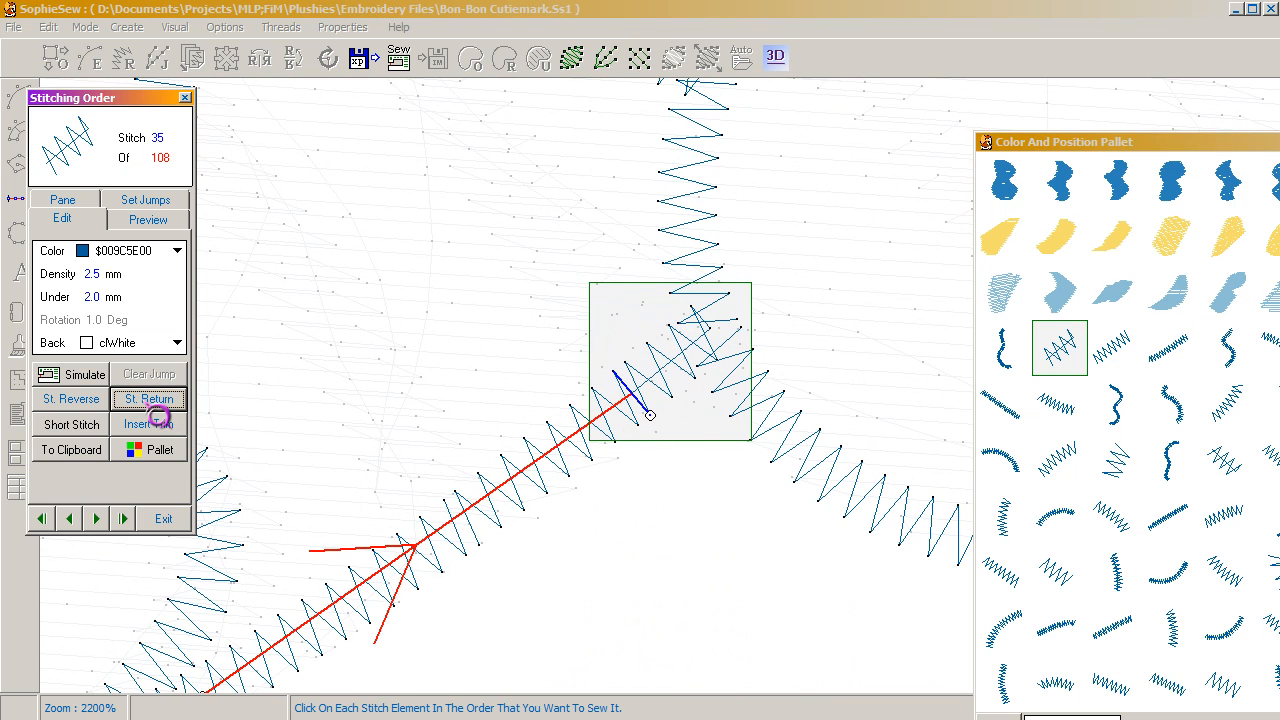
scroll(745, 355, down, 2)
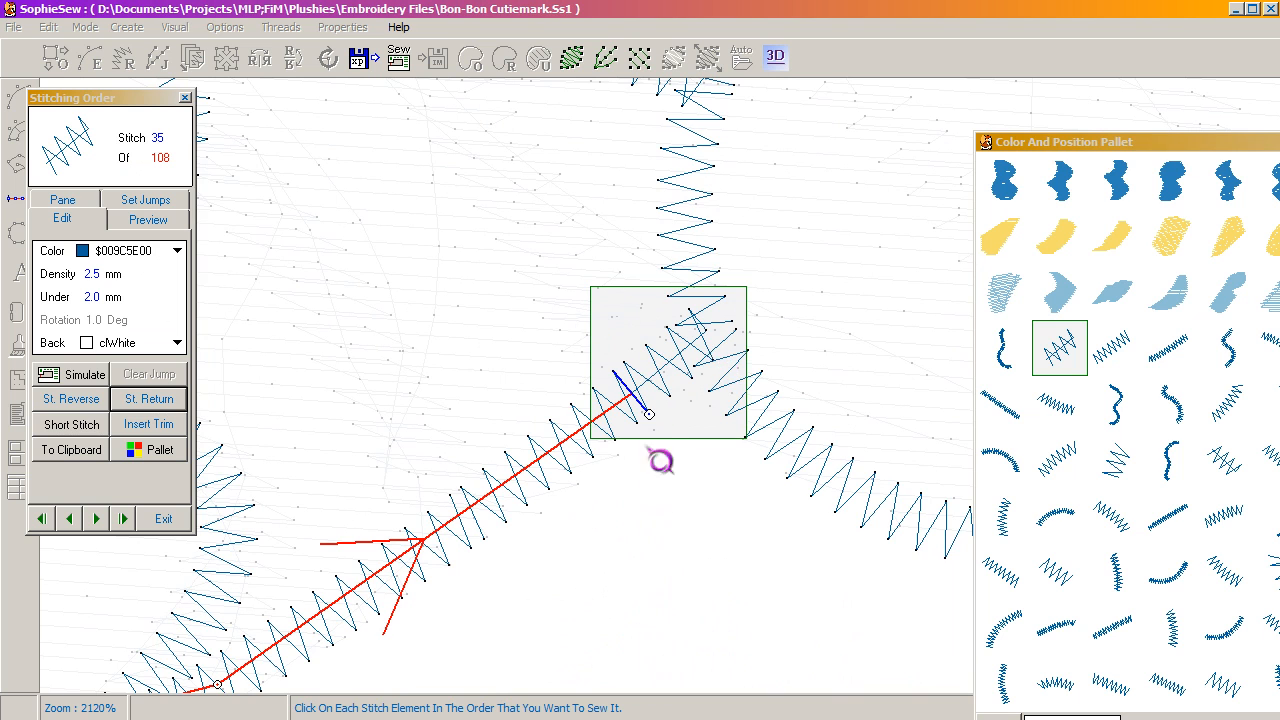
scroll(654, 417, down, 5)
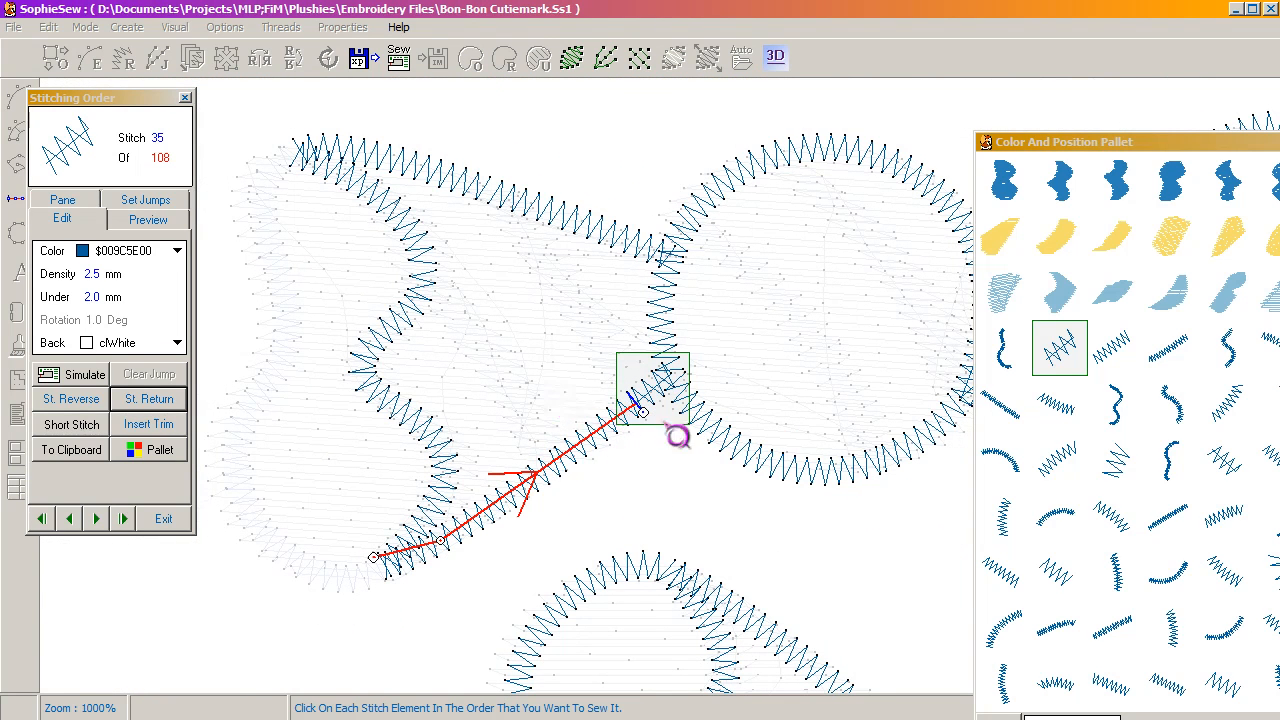
drag(122, 115, 148, 121)
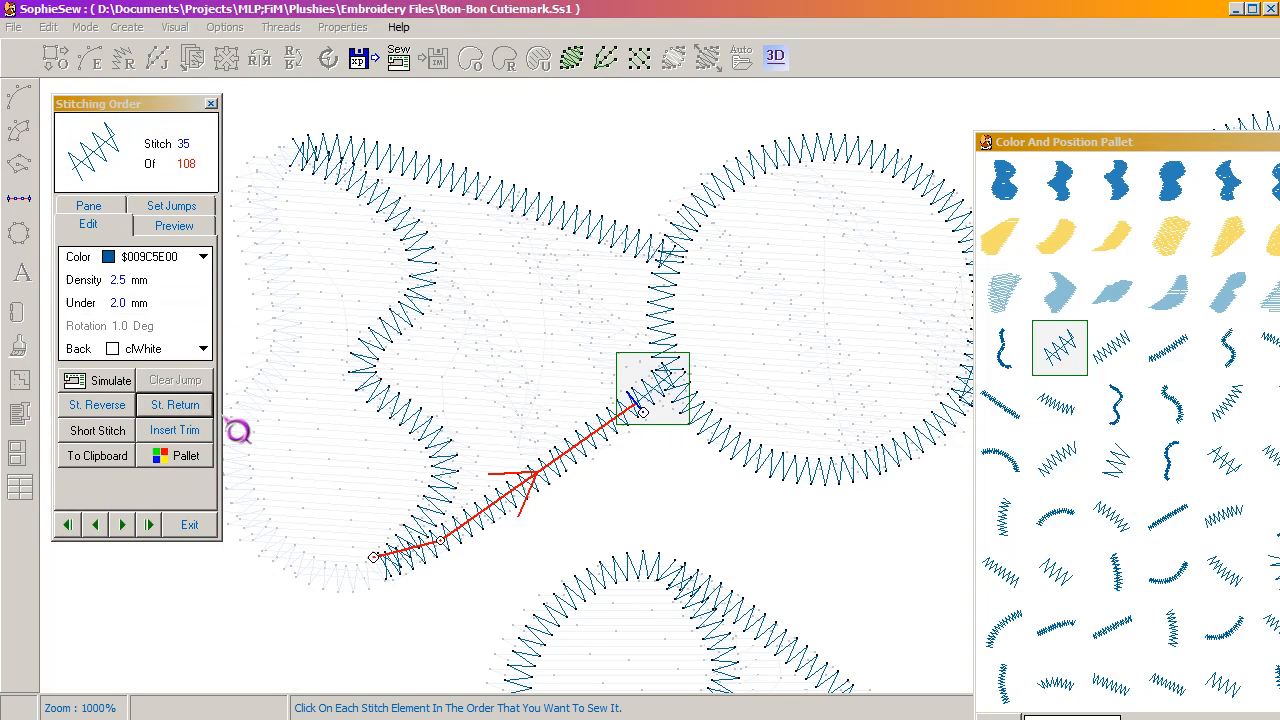
click(186, 409)
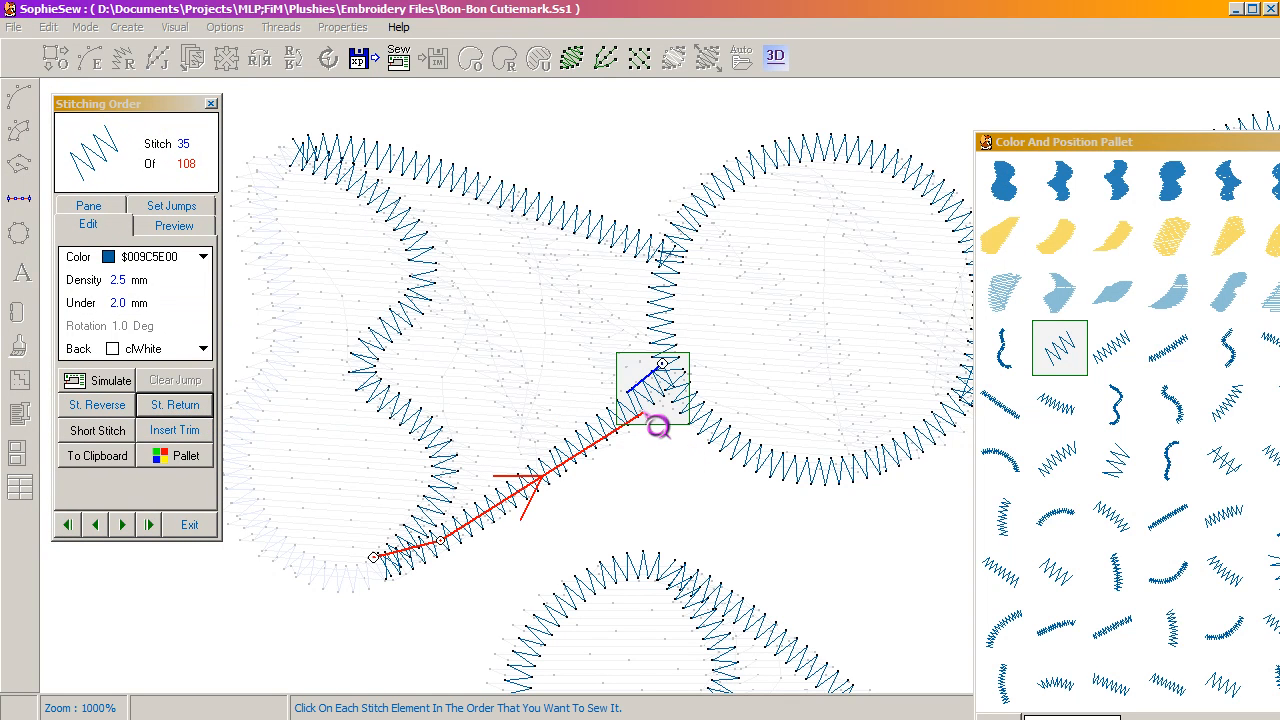
click(168, 406)
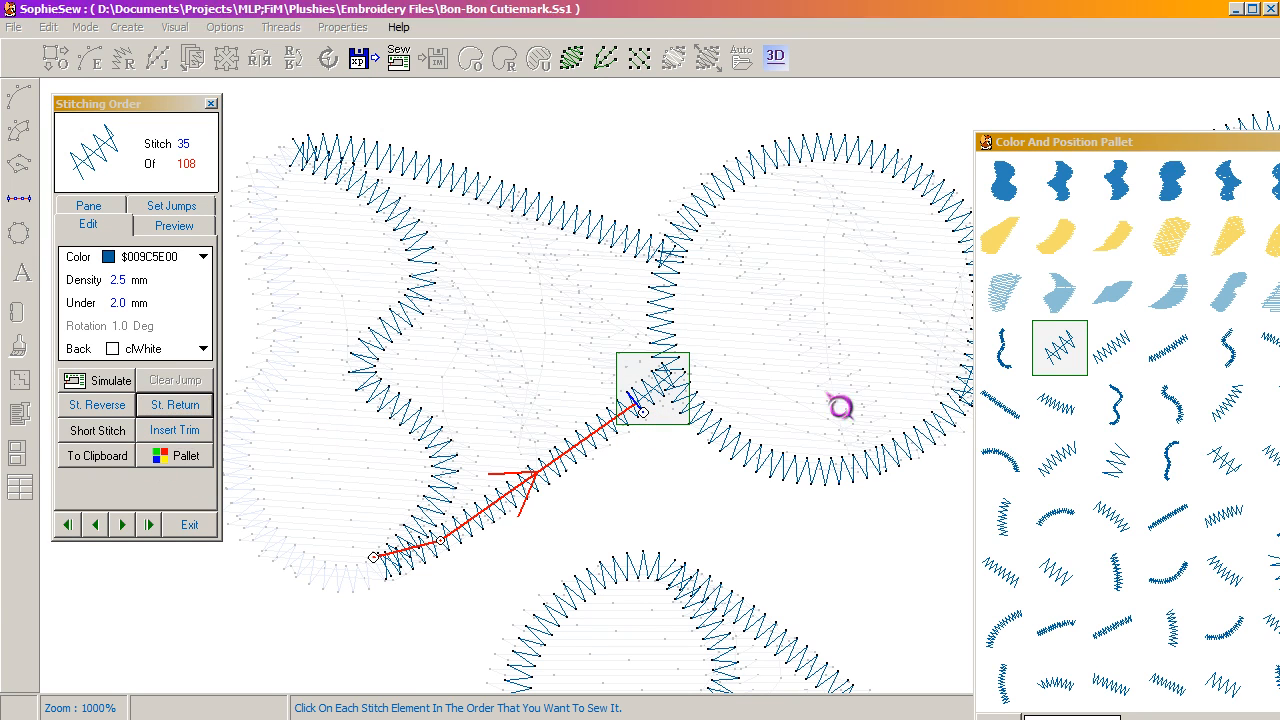
Step between stitch elements 35, 36 and 37 to trace the sewing direction along the uppermost candy's lower wrapper edge.
click(1114, 360)
click(1192, 372)
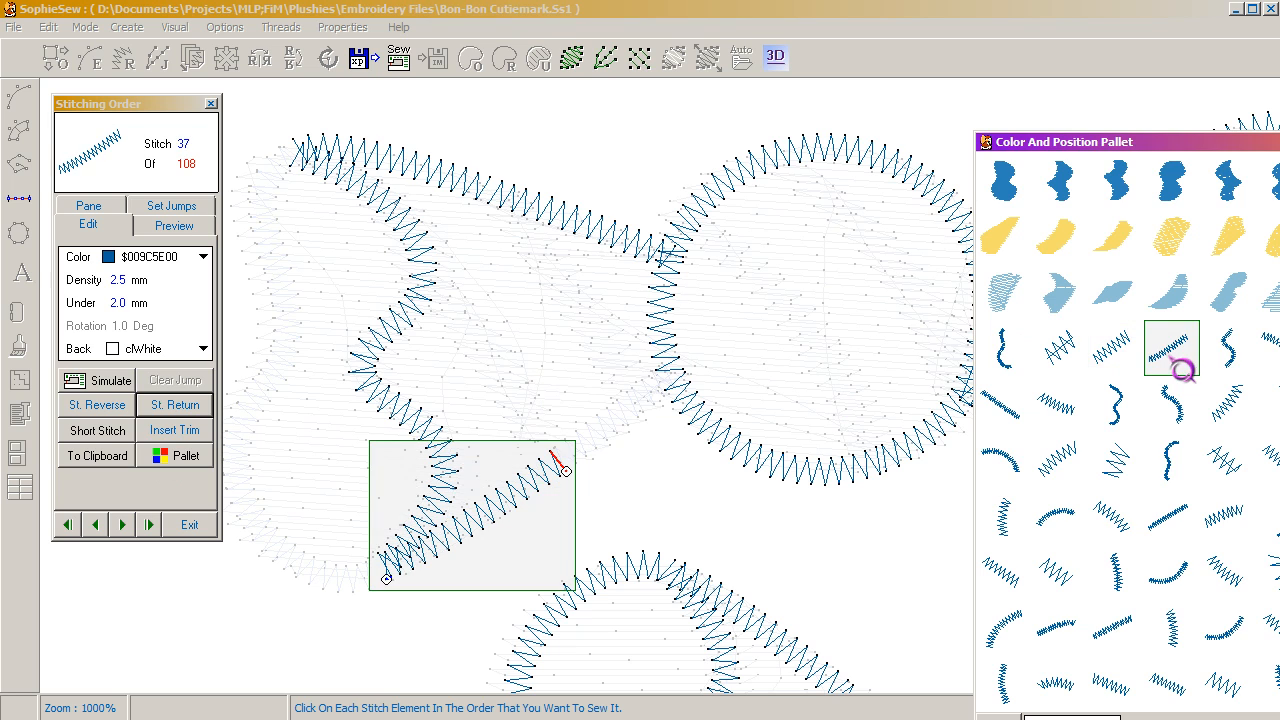
click(1128, 363)
click(1064, 358)
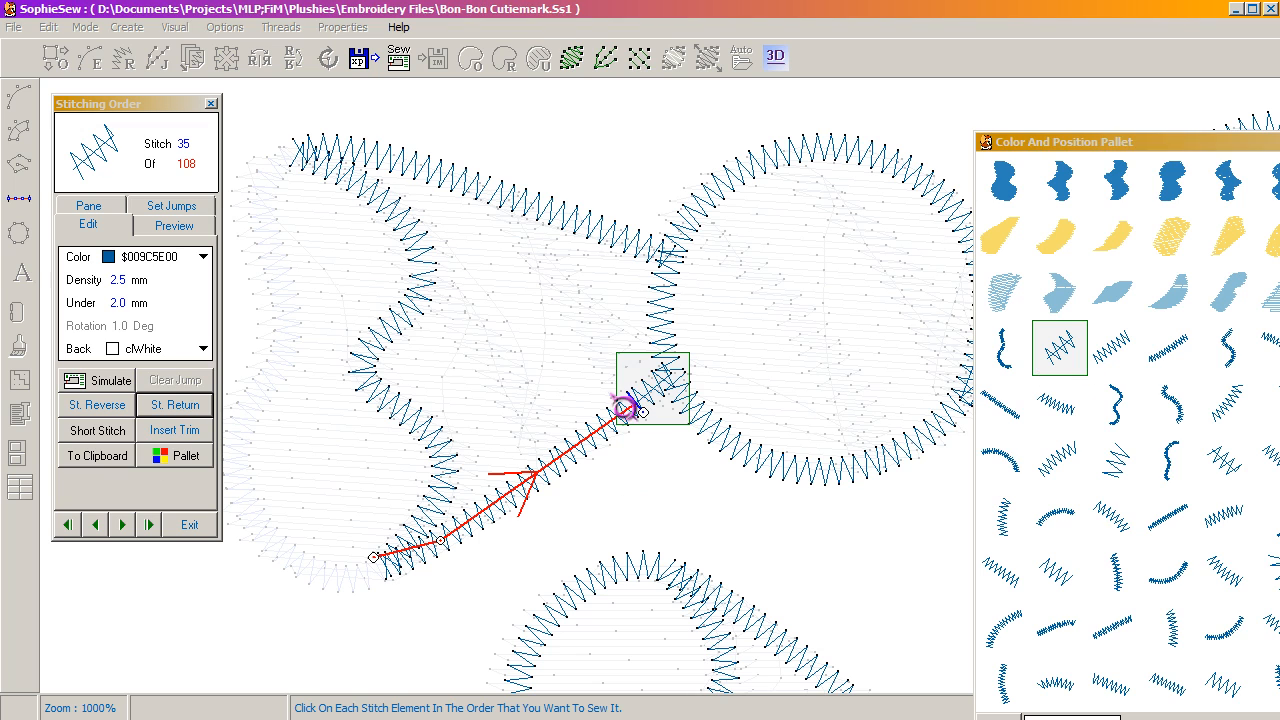
click(1112, 358)
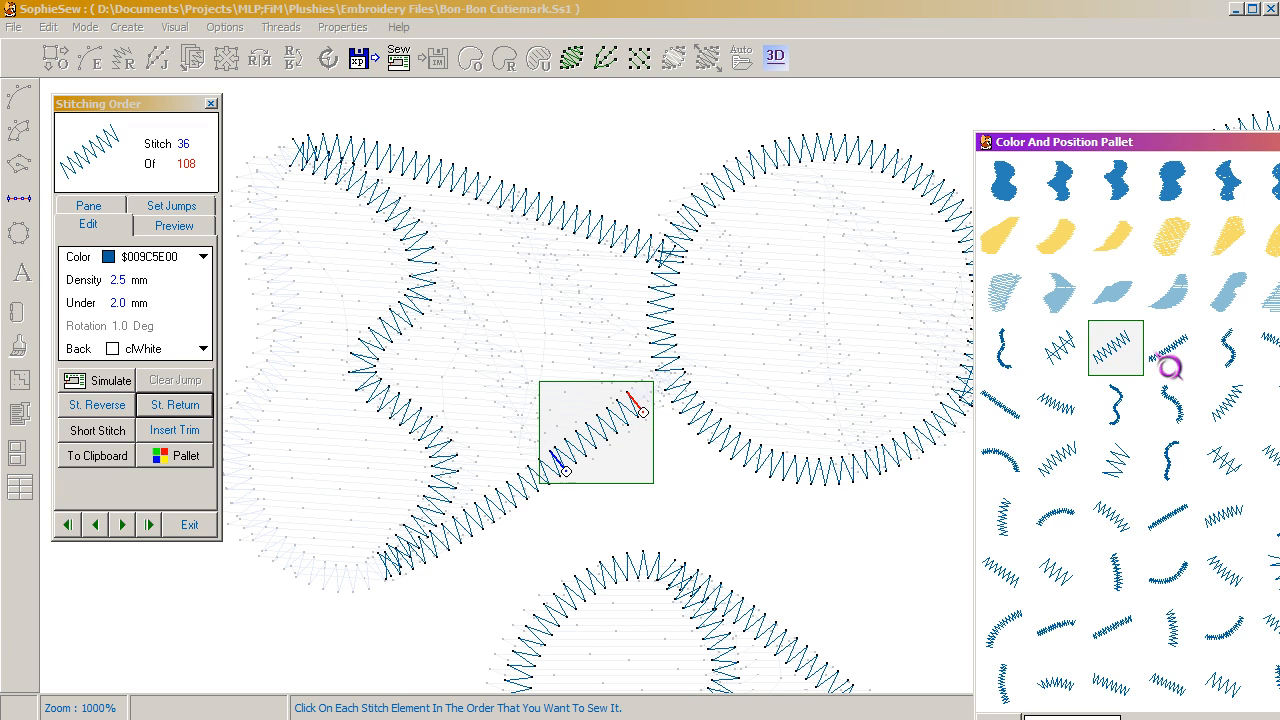
click(1182, 362)
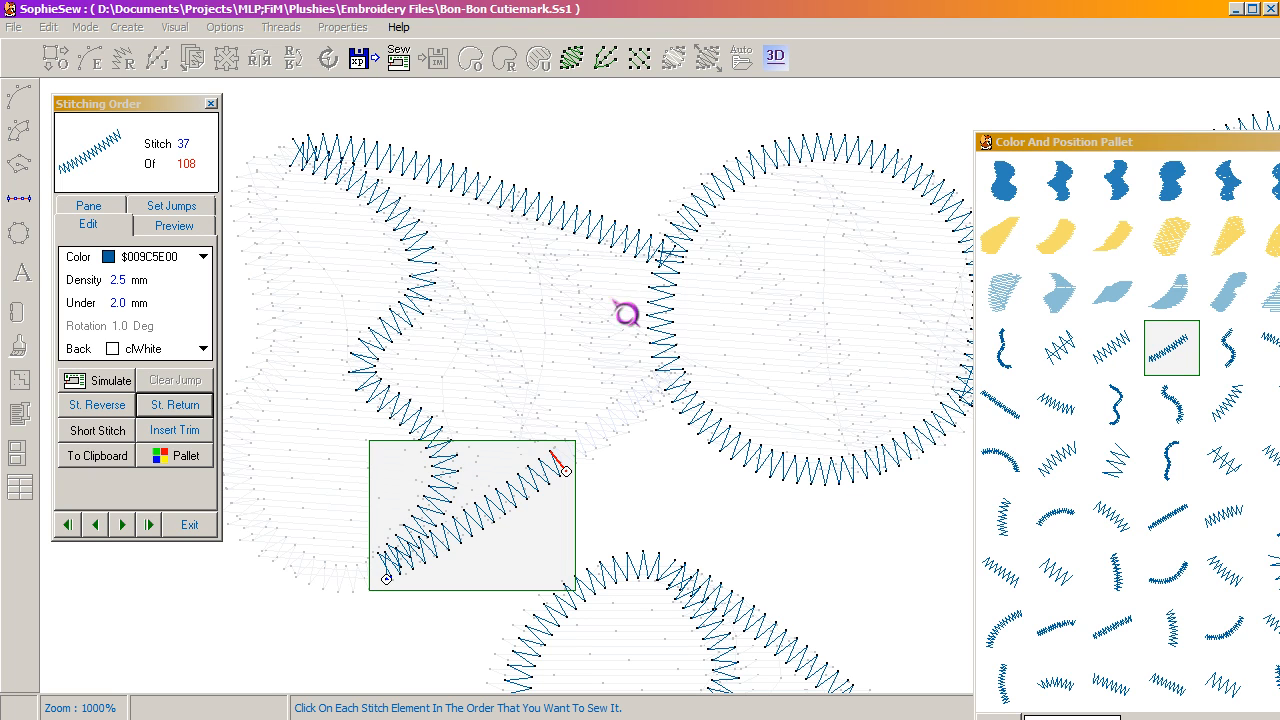
Trace the following outline elements through 41 along the wrapper's inner curve and upper edge, returning to element 39.
click(1216, 414)
click(1240, 372)
click(1270, 372)
click(1270, 348)
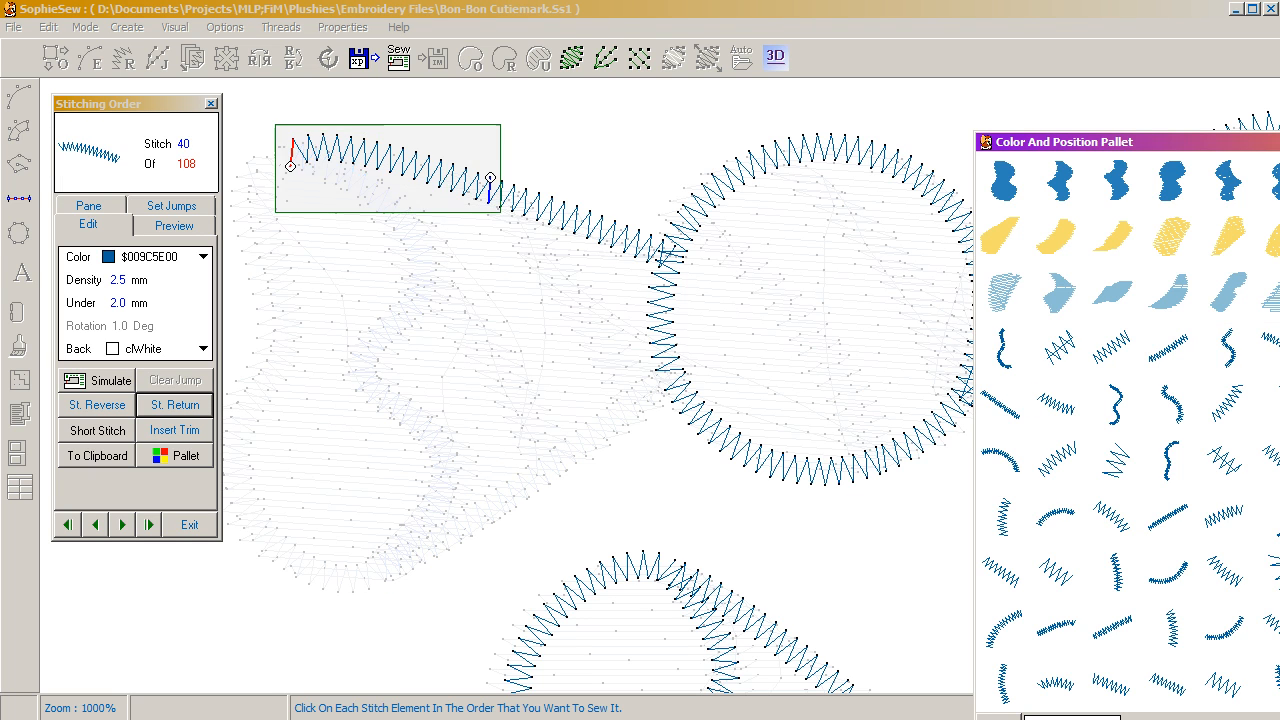
click(1272, 404)
click(1270, 404)
key(ctrl+z)
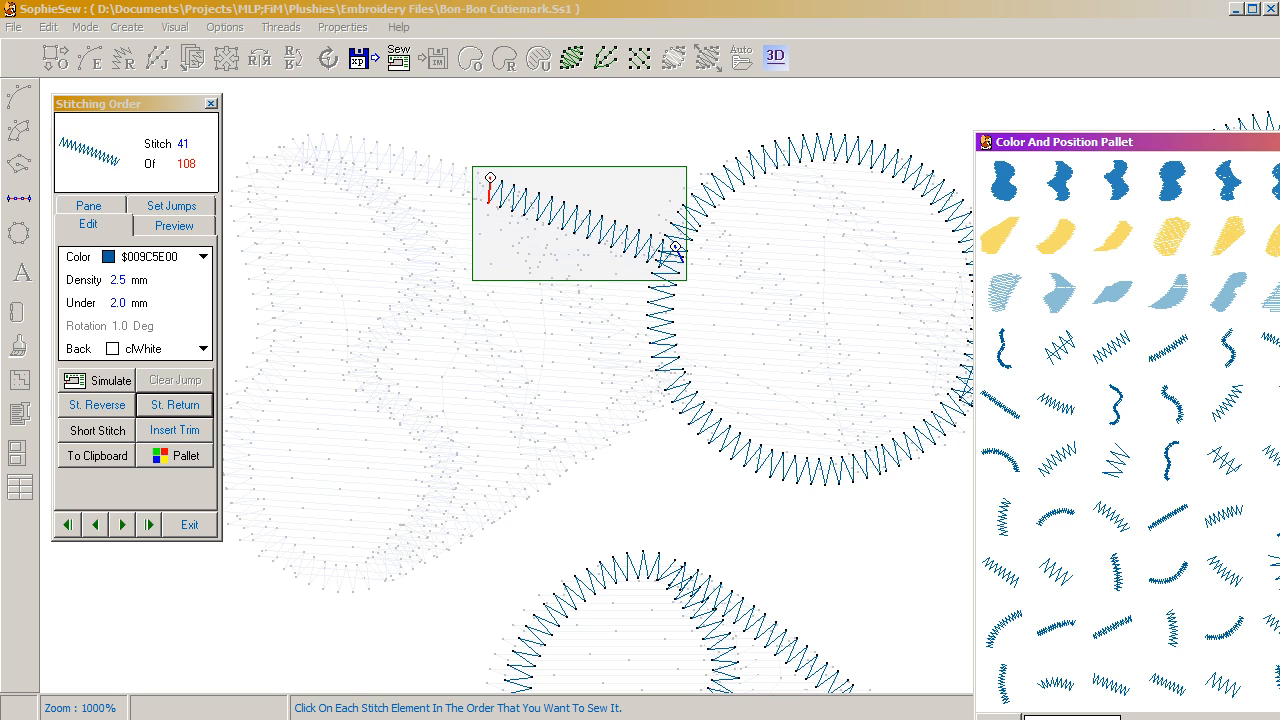
click(1232, 348)
click(1270, 350)
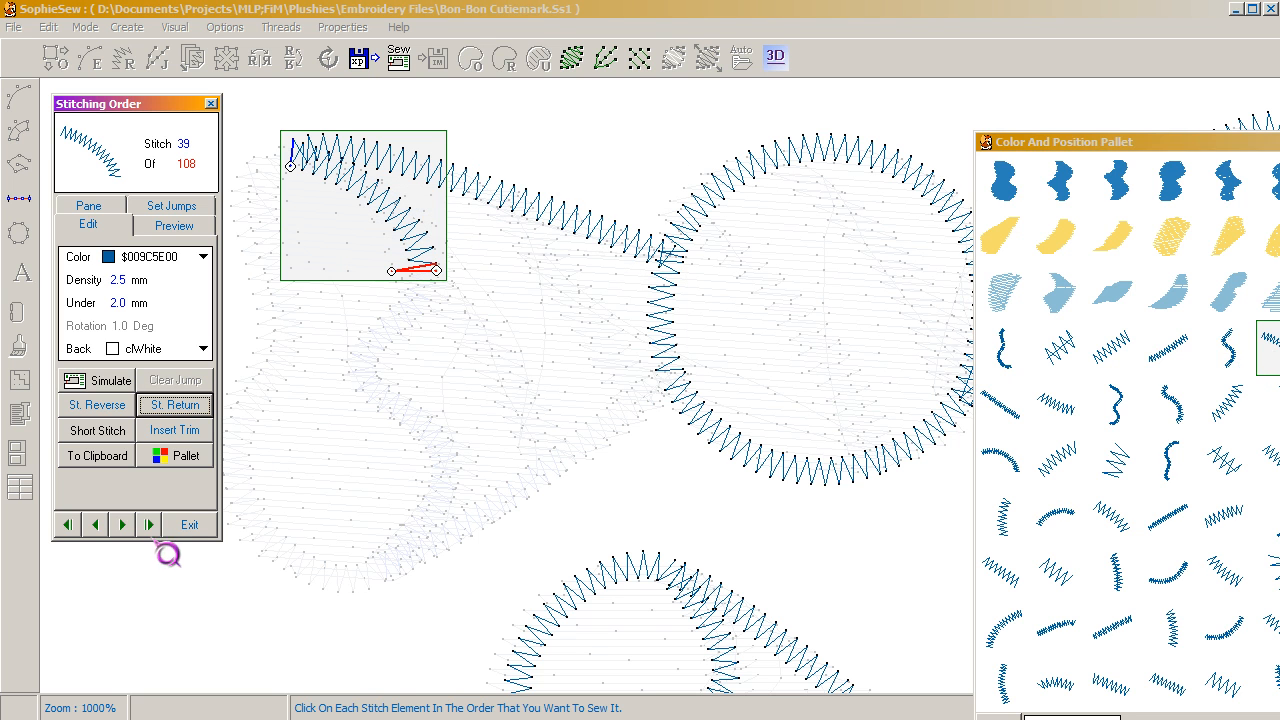
Exit the stitching order and toggle the stitch display of the three candies.
click(190, 527)
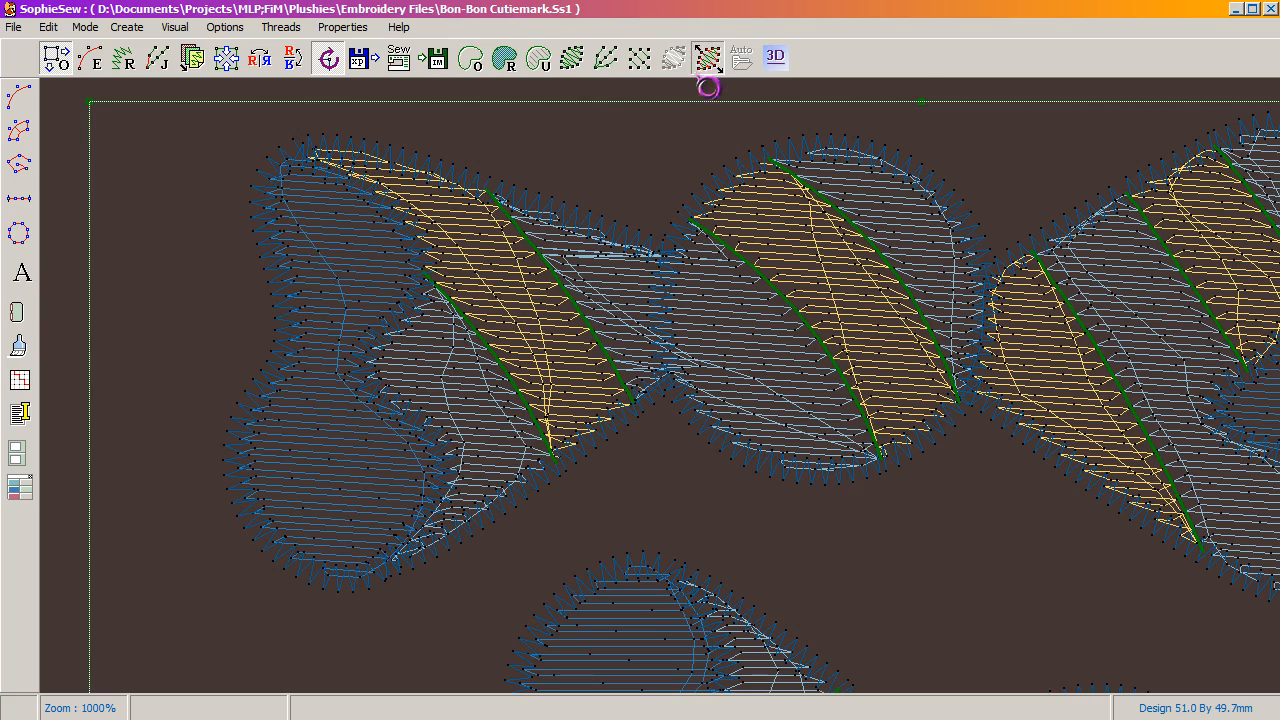
click(712, 62)
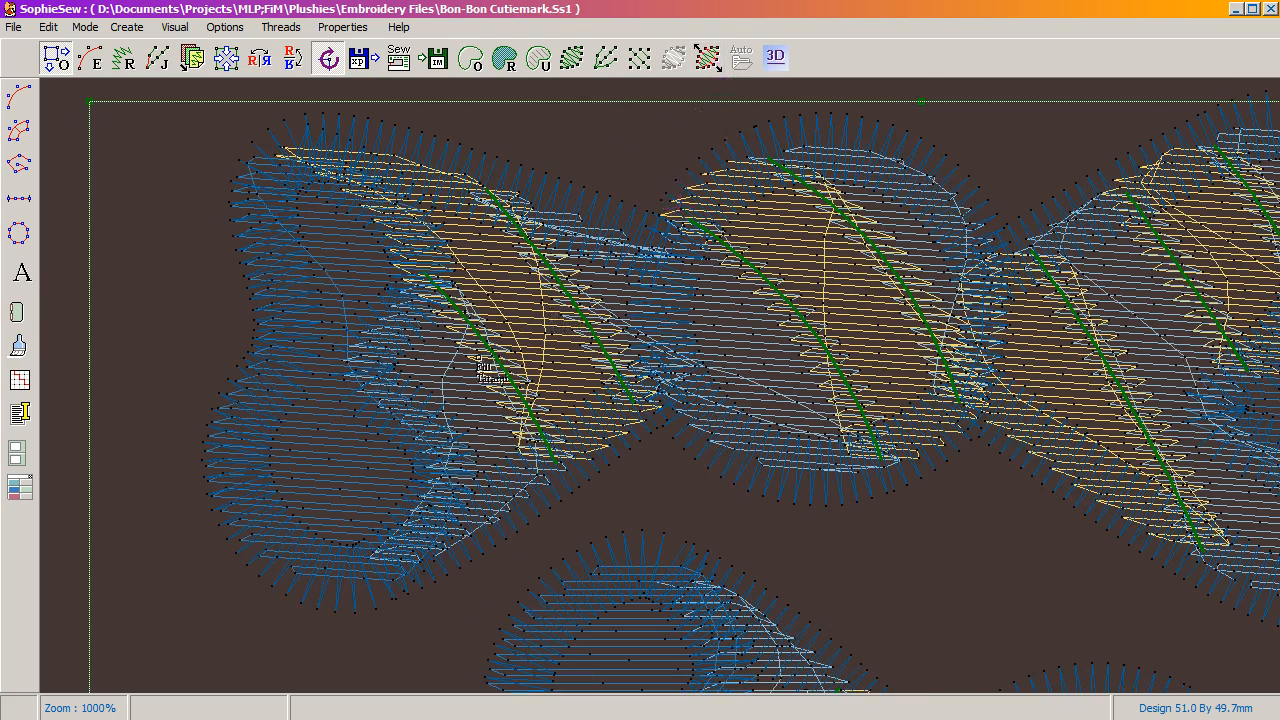
scroll(533, 402, down, 2)
scroll(533, 410, down, 2)
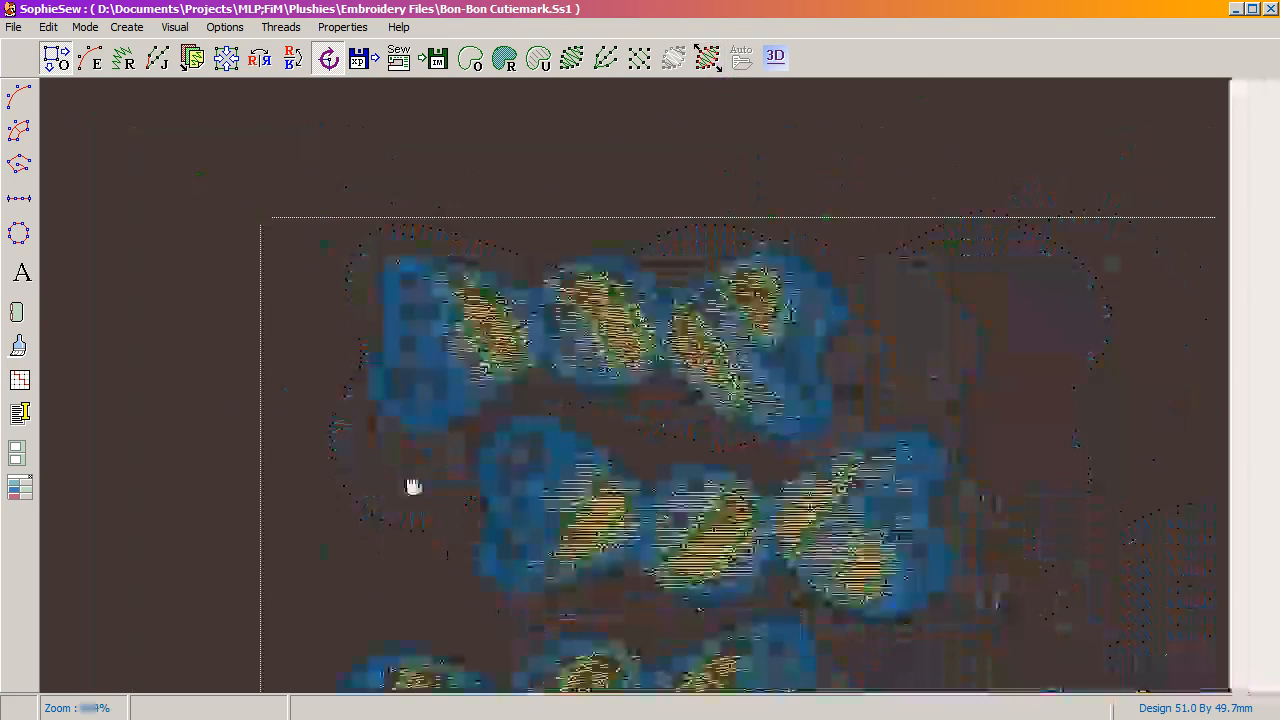
scroll(609, 134, down, 1)
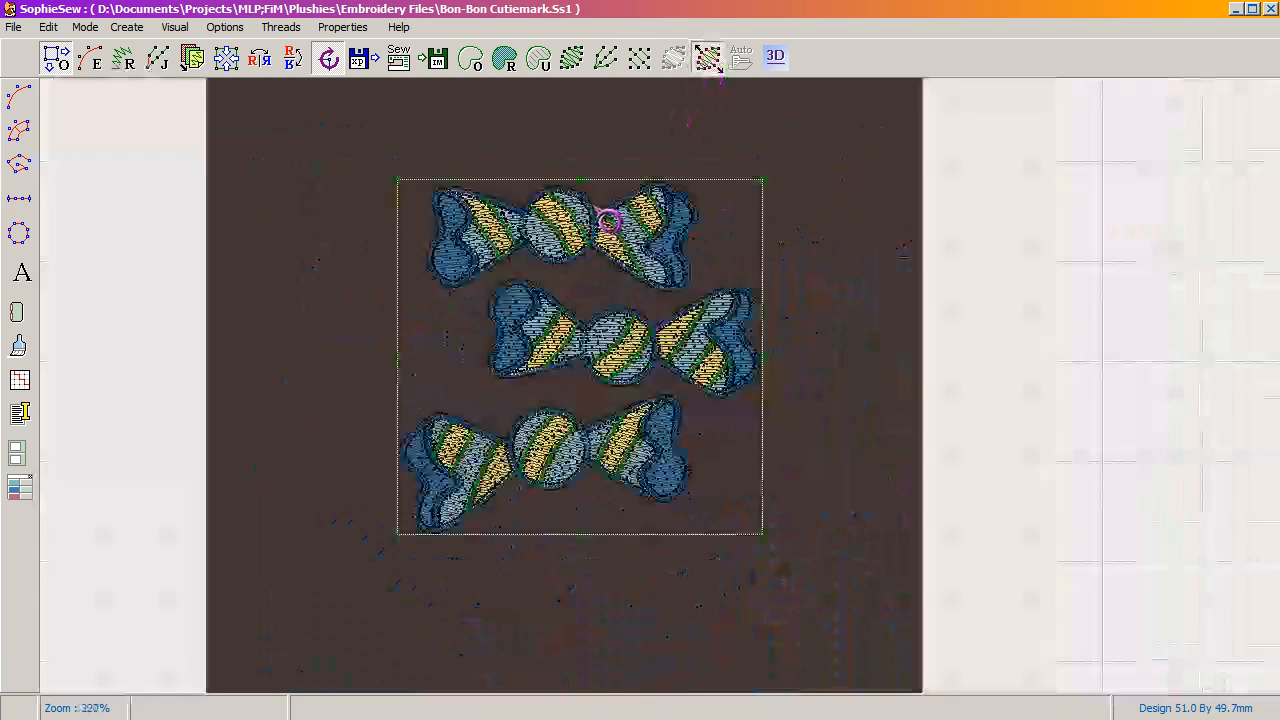
scroll(600, 214, up, 1)
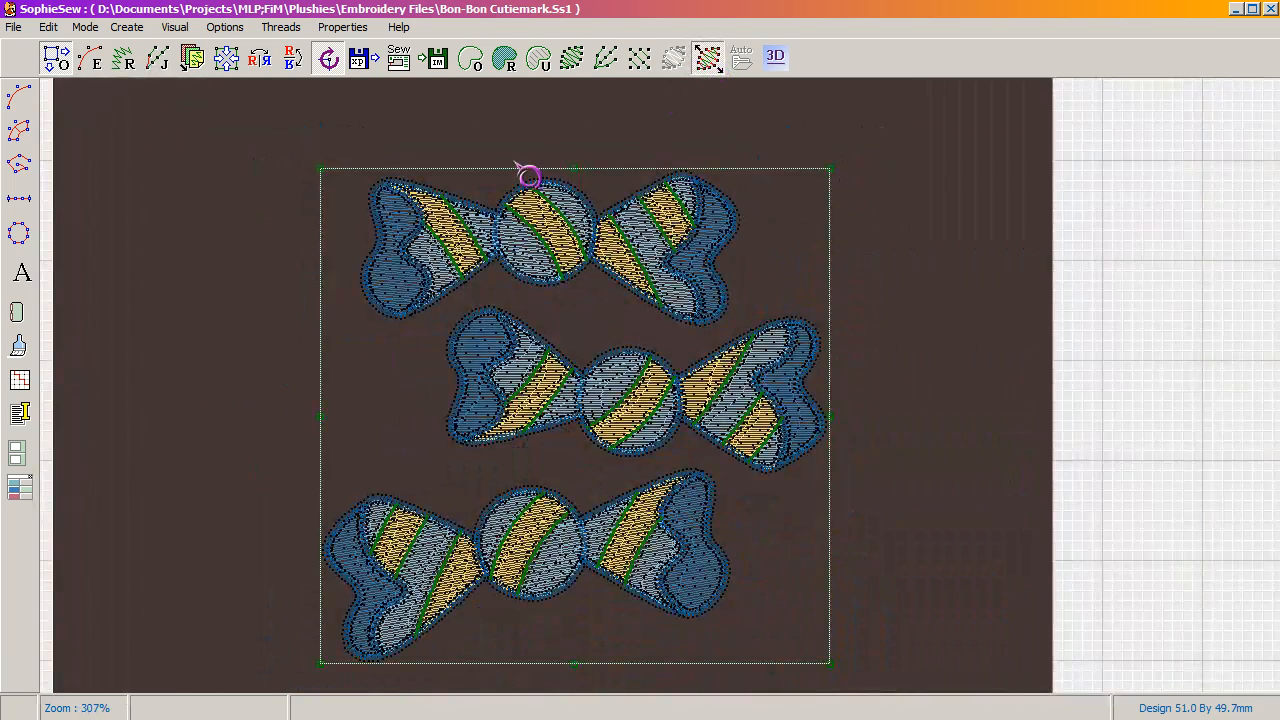
Run the sewing simulation of the candy design at 80 stitches per second and pause it during the yellow fills.
click(400, 60)
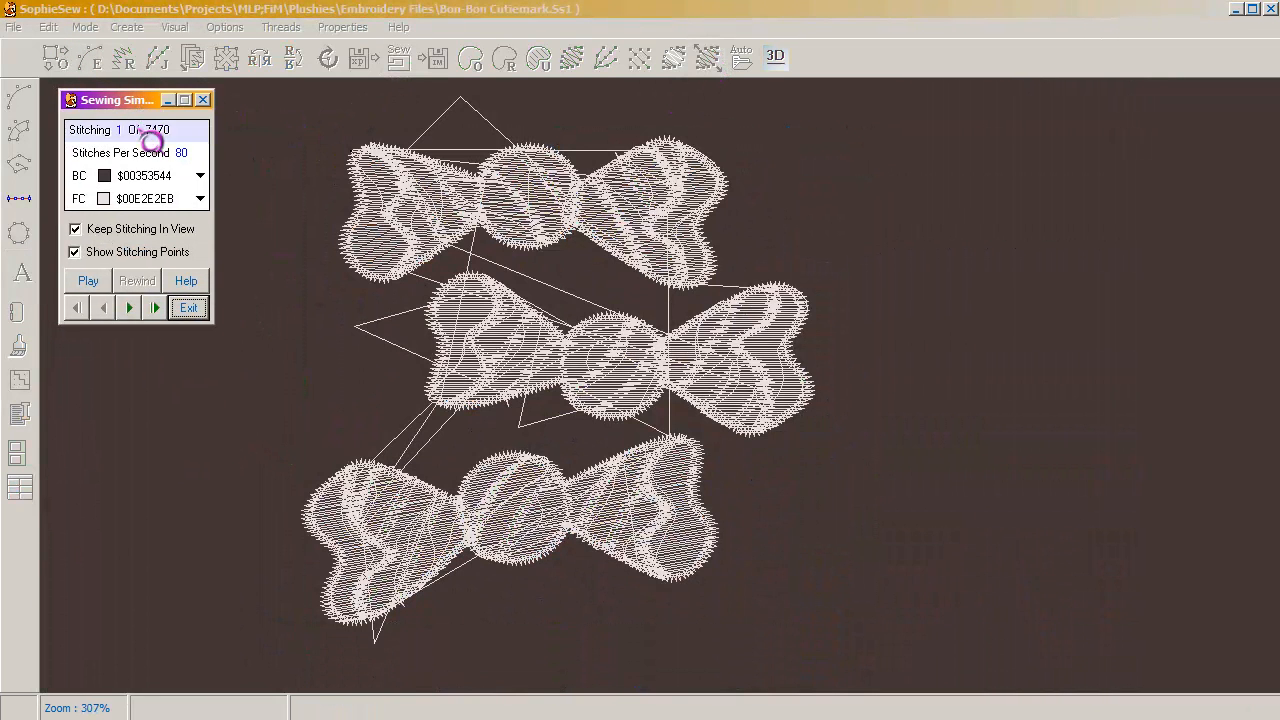
click(105, 285)
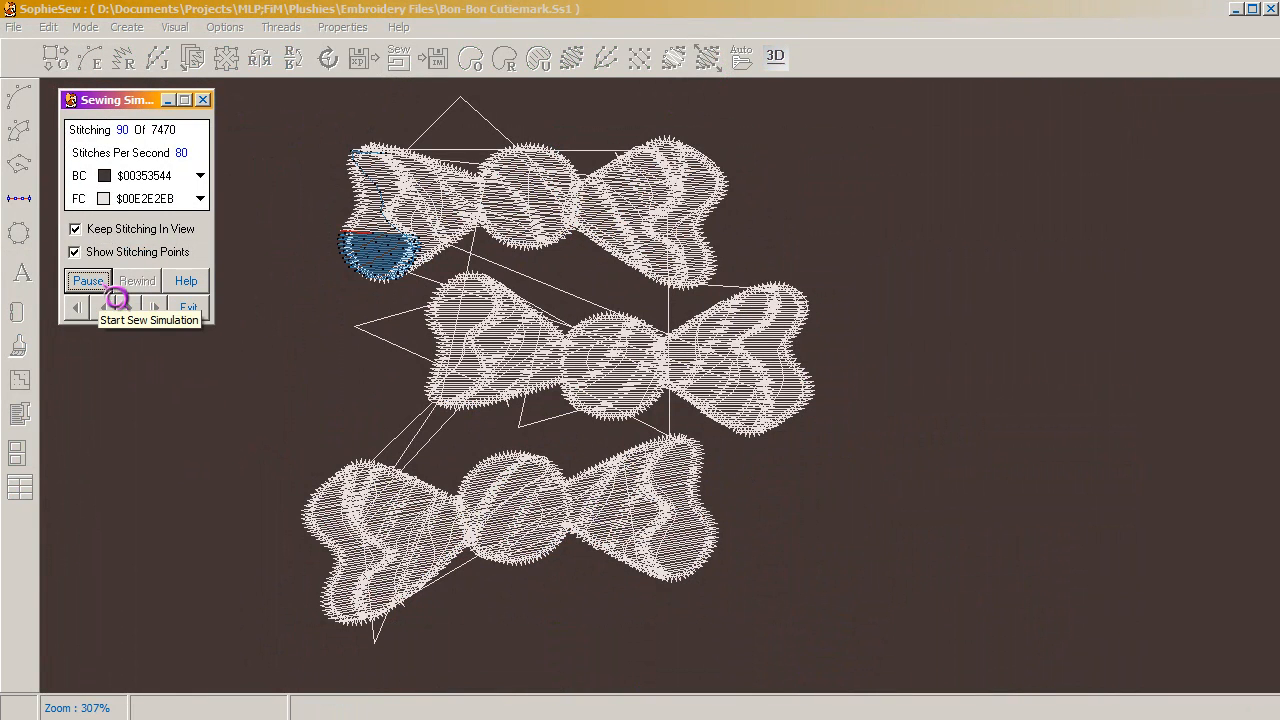
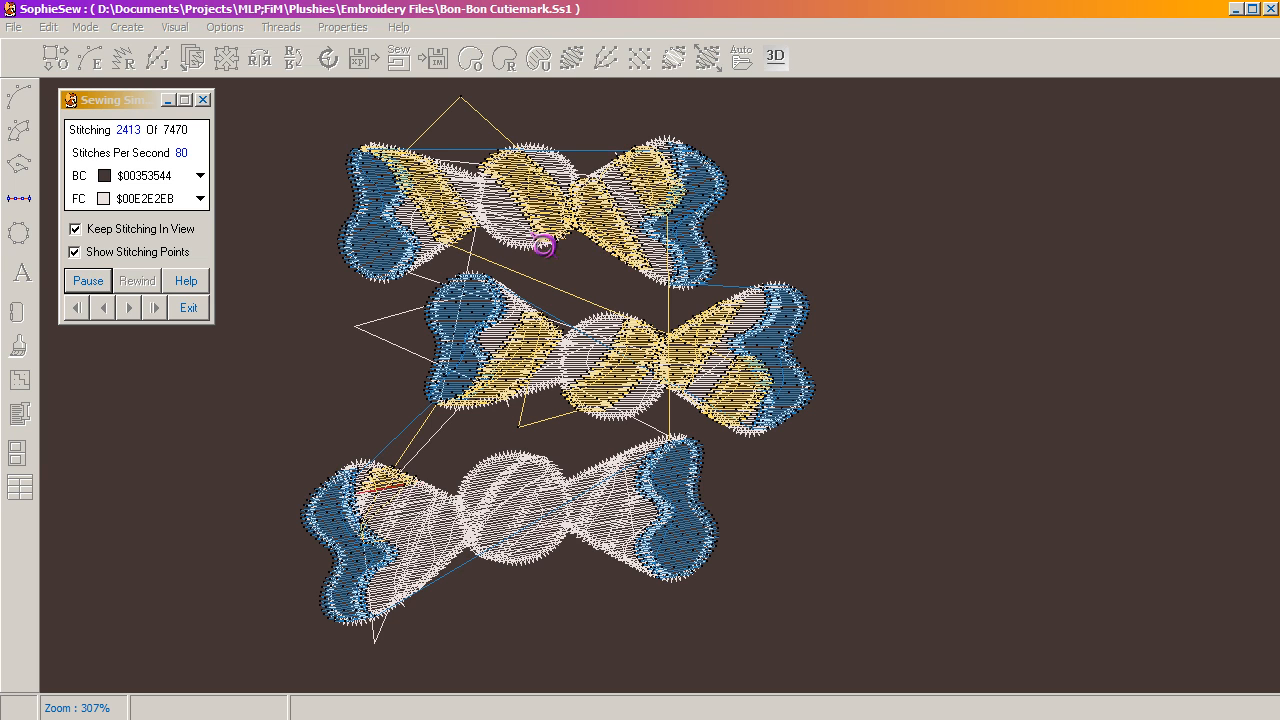
click(90, 282)
Skip ahead through the paused simulation section by section, examining the light blue fills and the jumps between the candies.
click(157, 309)
click(157, 309)
click(157, 309)
click(157, 309)
click(157, 309)
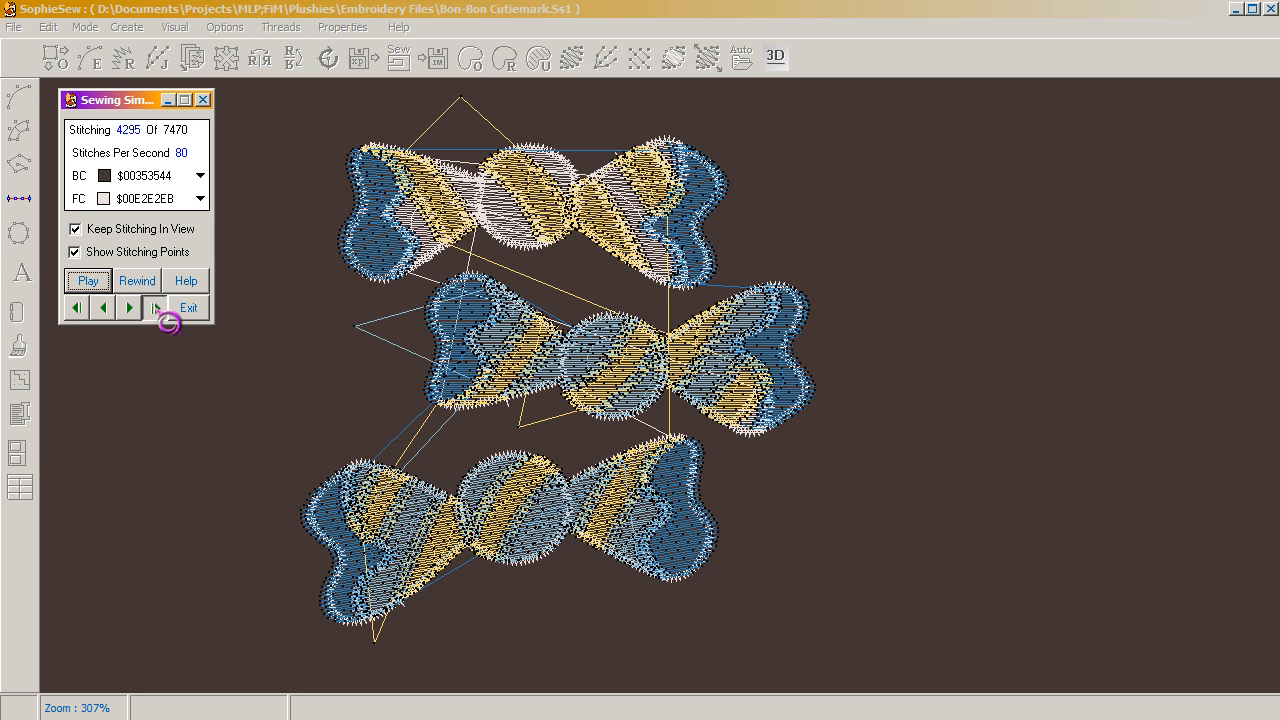
click(157, 309)
click(490, 383)
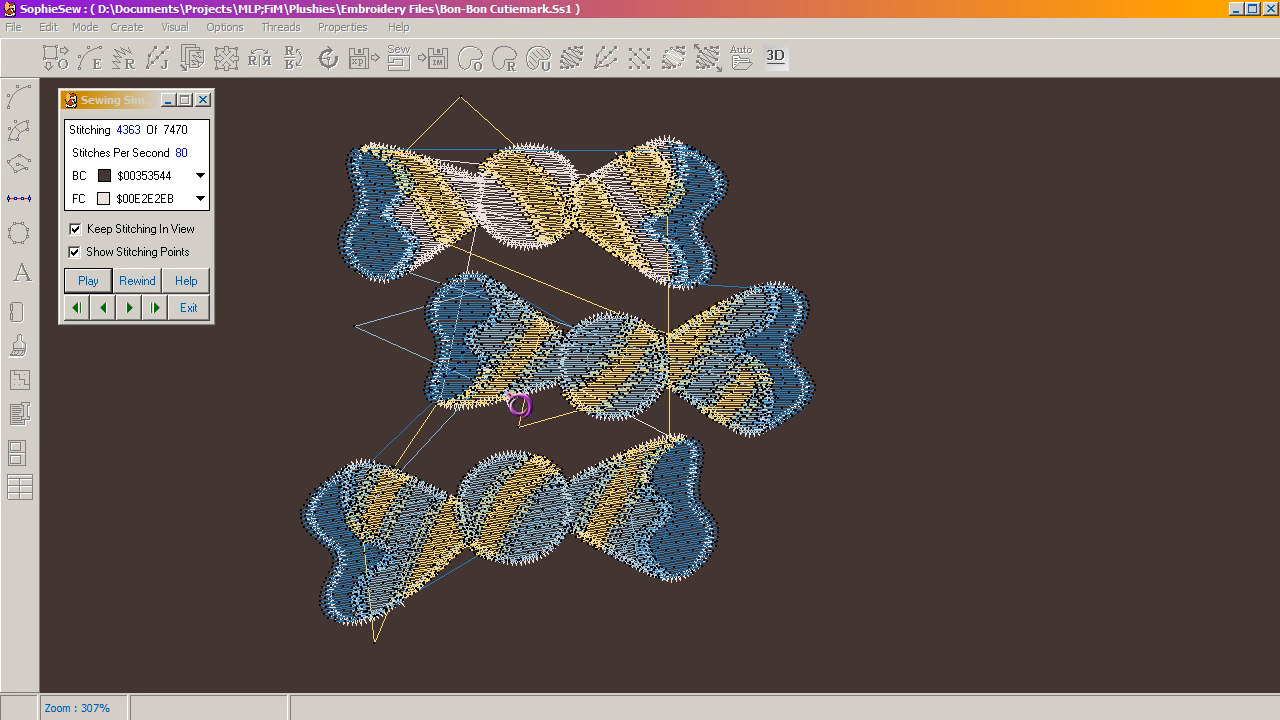
click(136, 322)
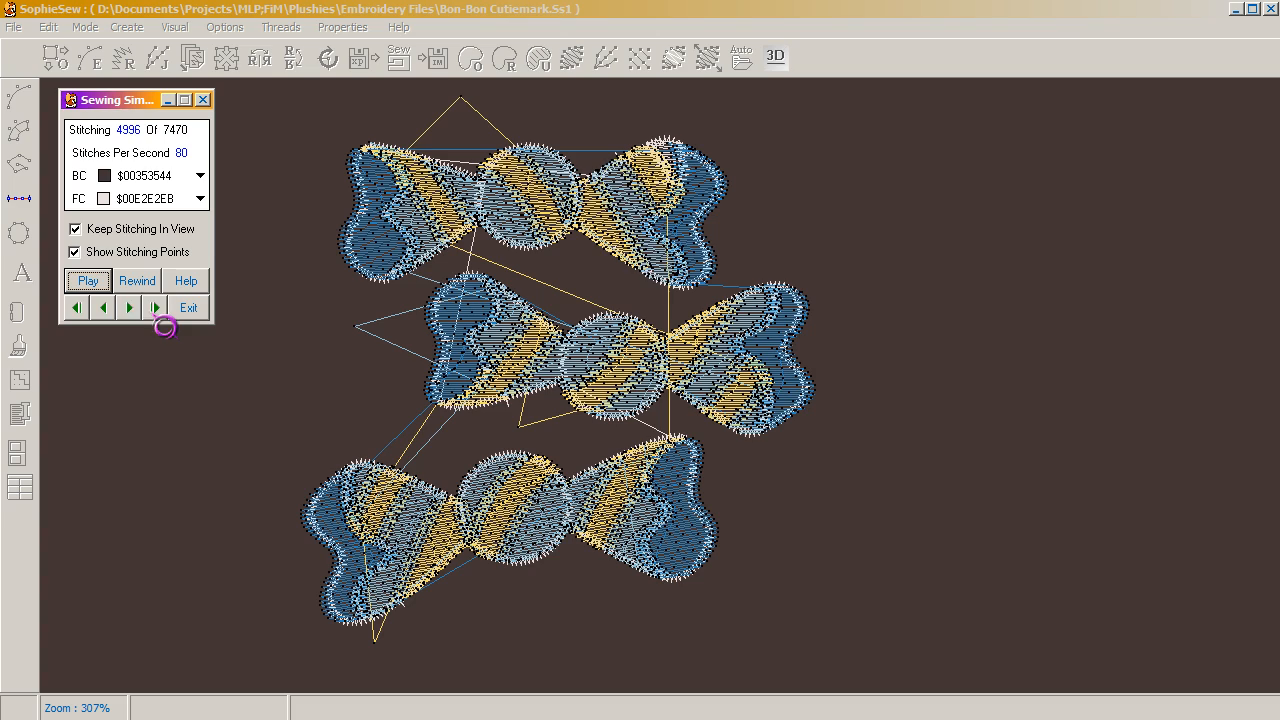
click(378, 242)
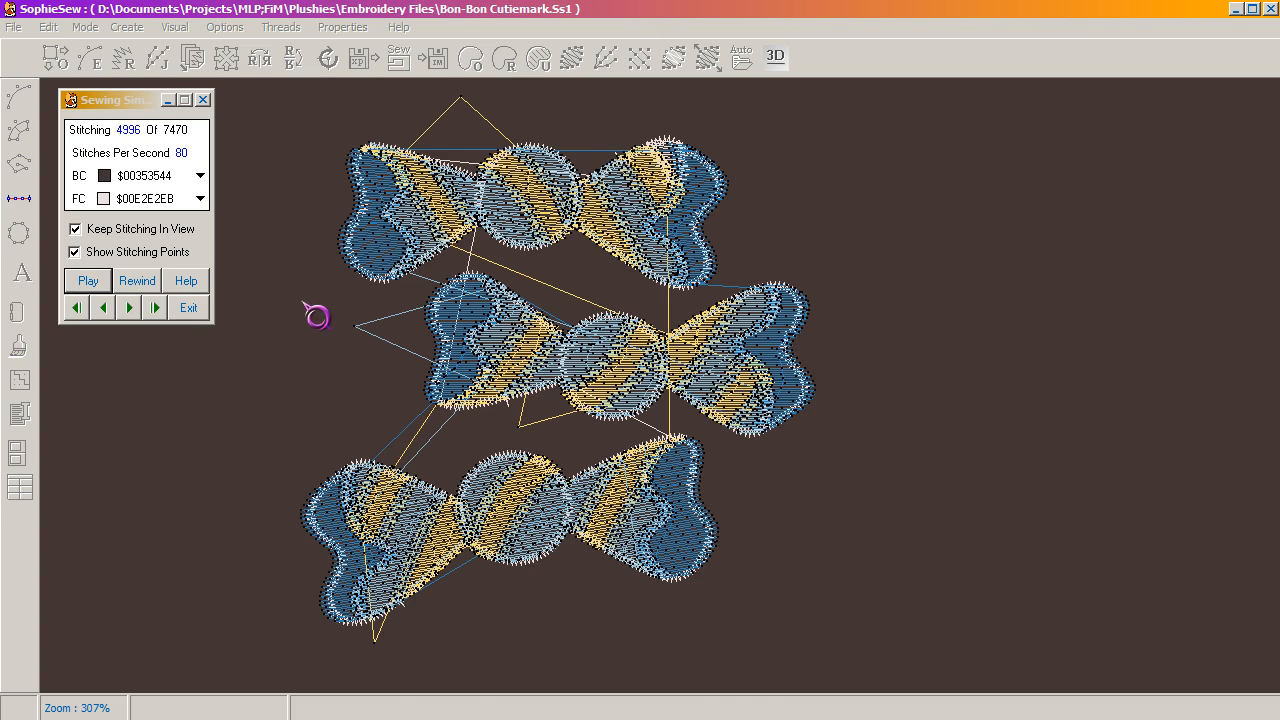
Zoom in on the upper candy and step back and forth through the paused simulation's colour blocks, examining its fills and jumps.
drag(303, 303, 351, 476)
scroll(347, 441, up, 3)
scroll(347, 440, down, 1)
click(115, 313)
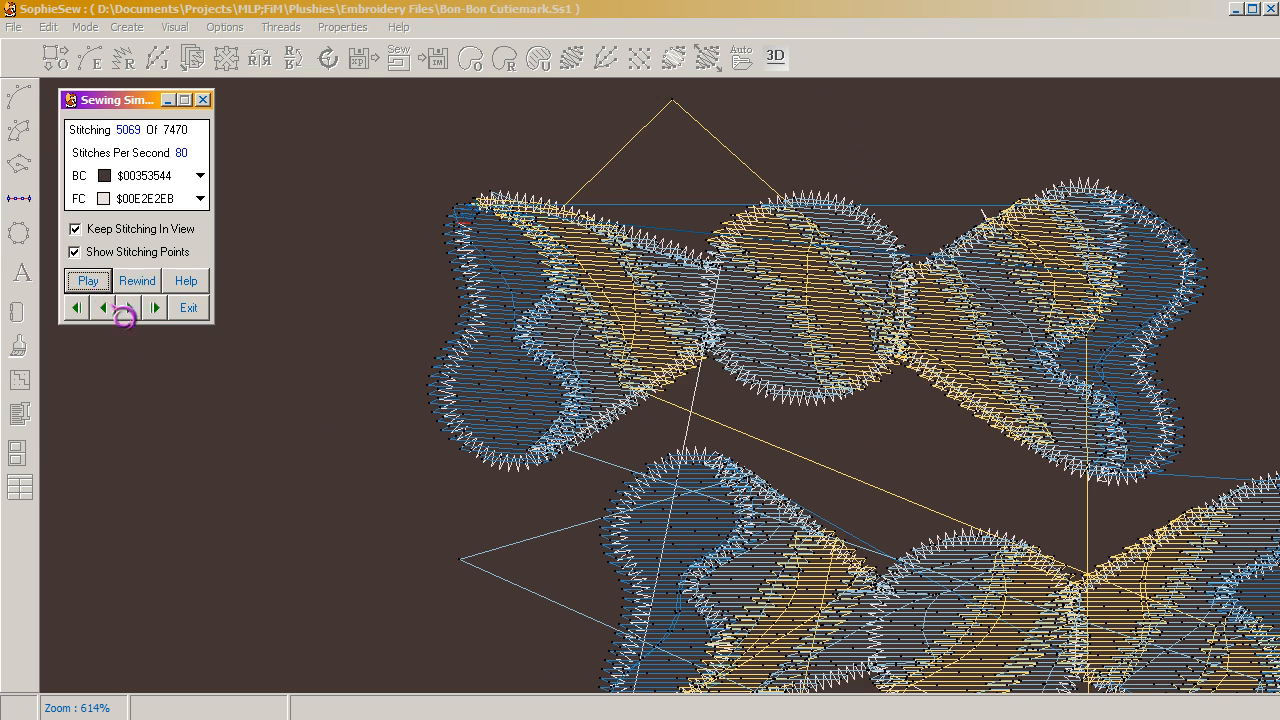
click(80, 310)
click(80, 310)
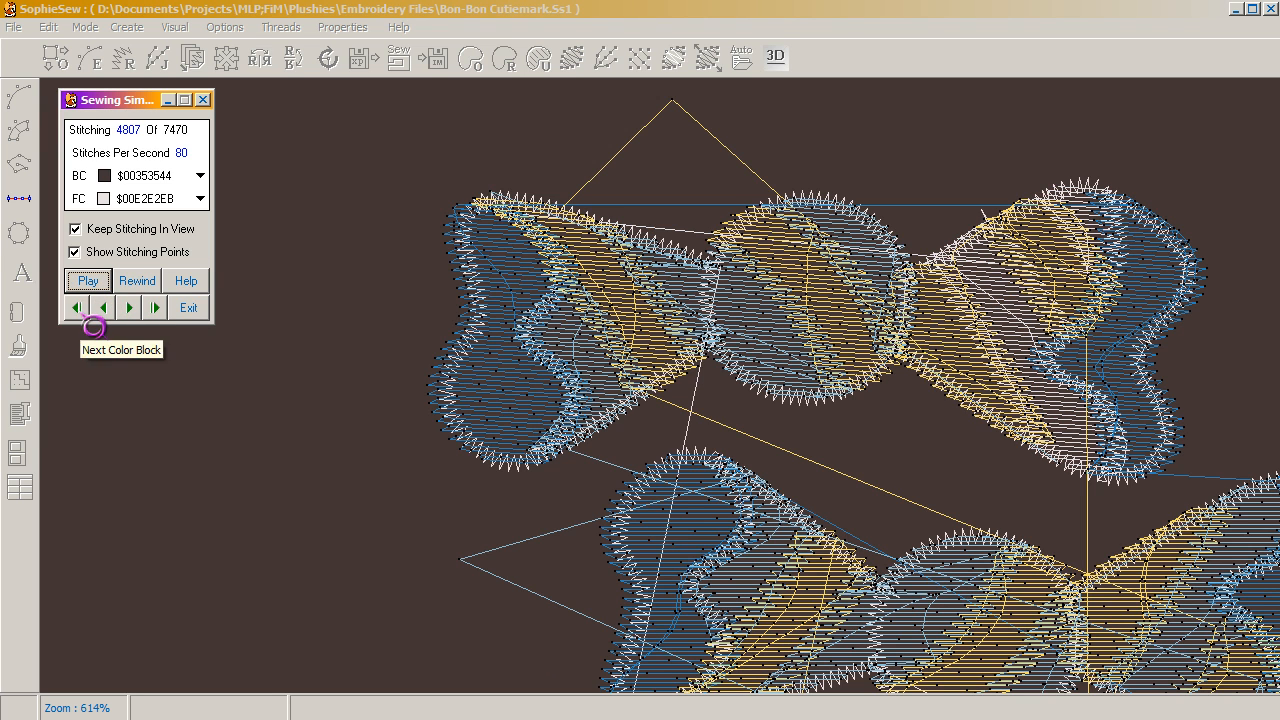
click(80, 310)
click(155, 308)
click(155, 308)
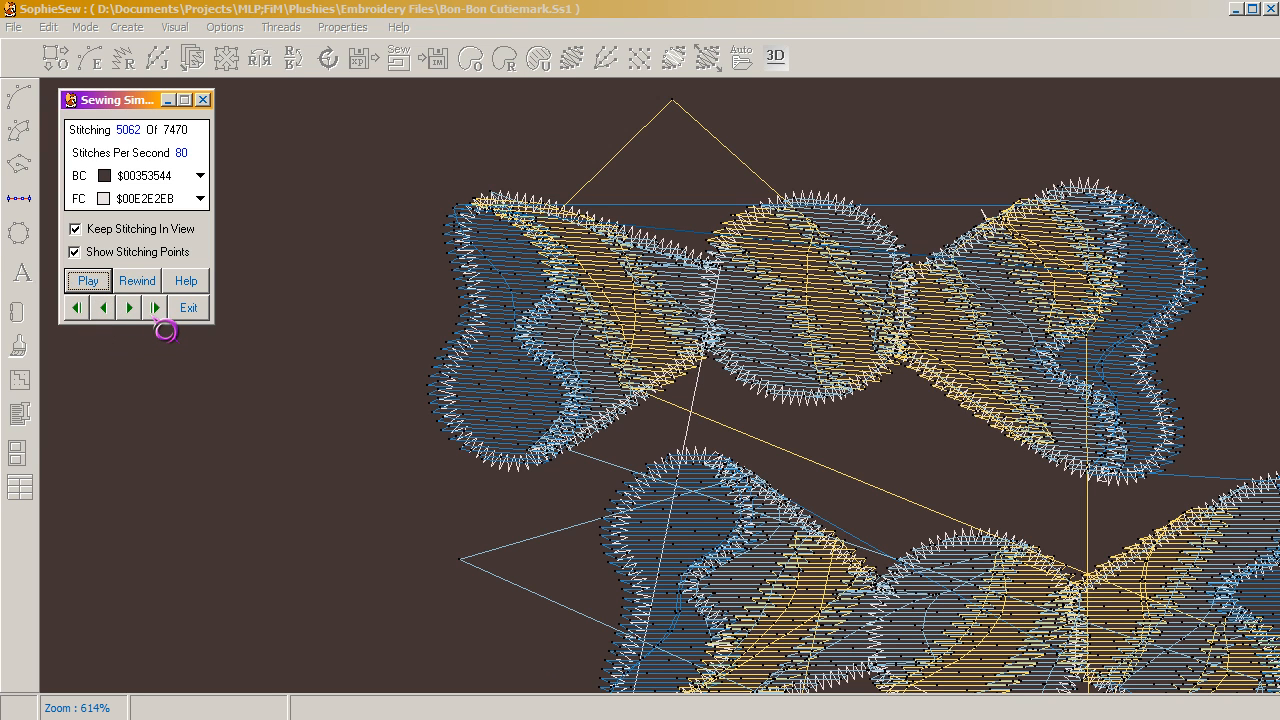
click(155, 308)
Play the sewing simulation over the upper candy's dark blue outline, pause it and exit the simulator.
click(103, 310)
click(100, 287)
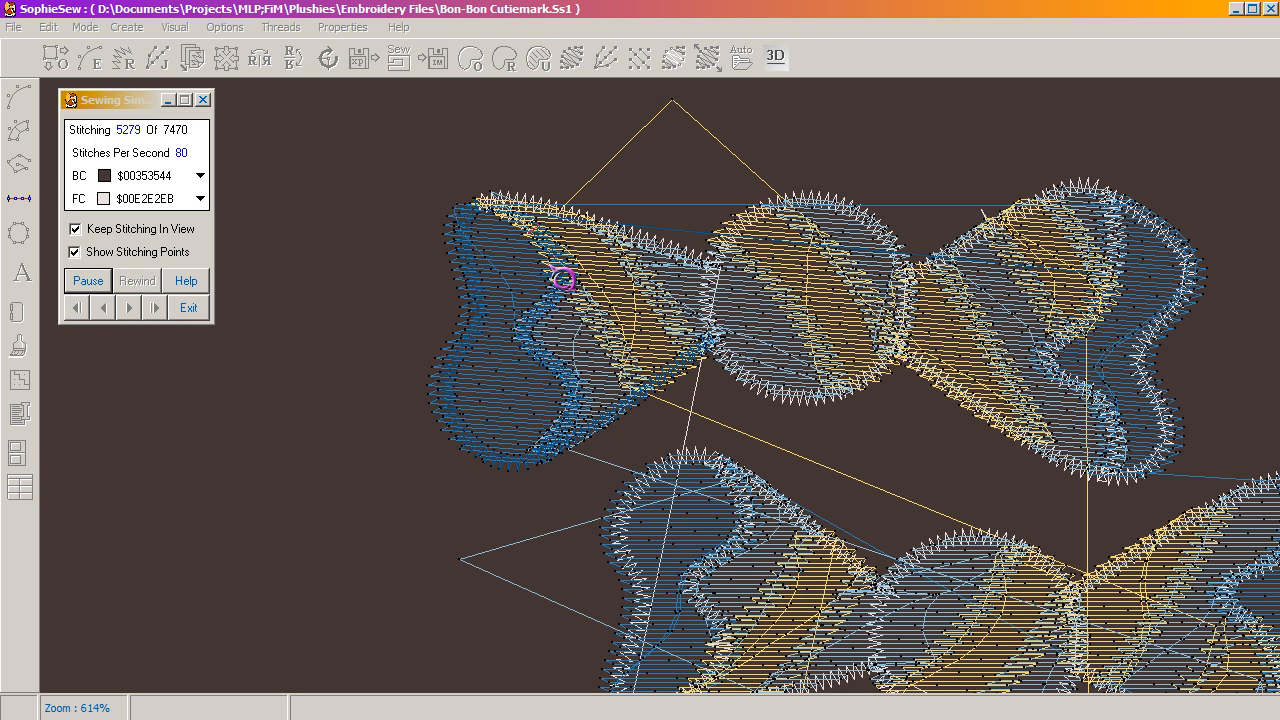
scroll(835, 413, down, 2)
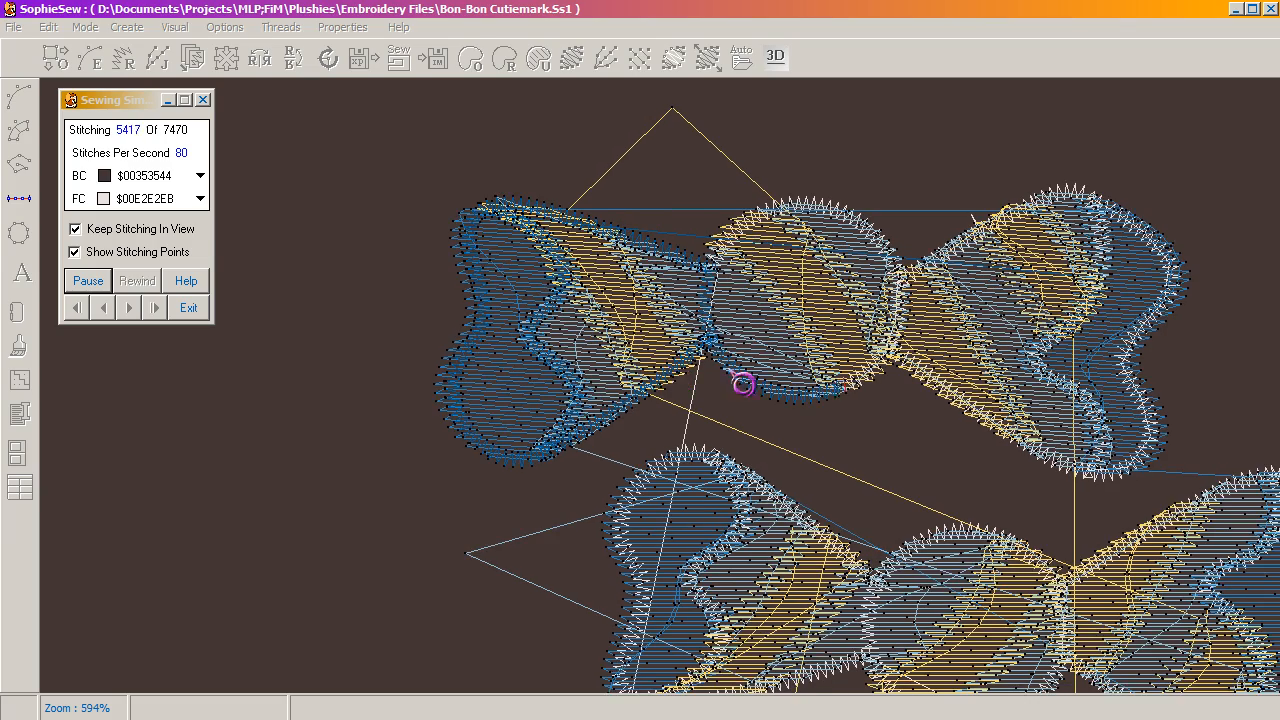
scroll(845, 425, down, 3)
click(90, 282)
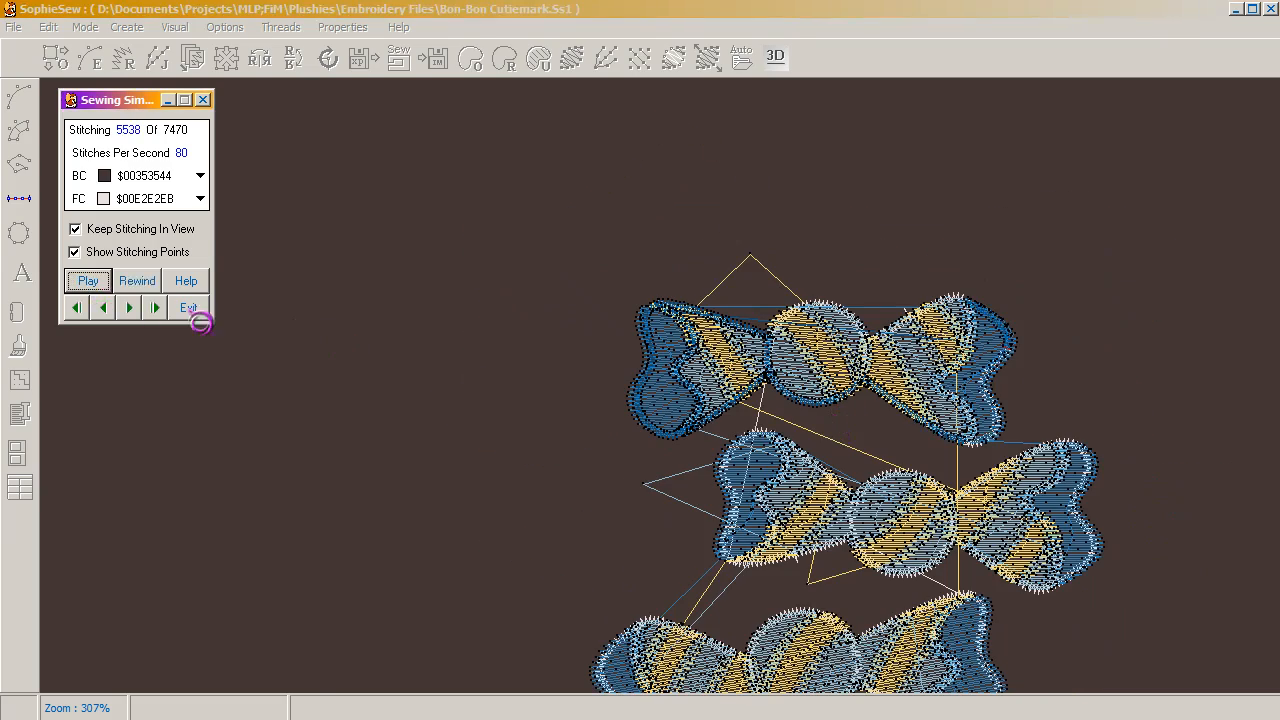
click(188, 307)
Switch the candies to the wider outline stitching, reopen the sewing simulation and skip ahead to the start of the dark blue outlines.
click(707, 57)
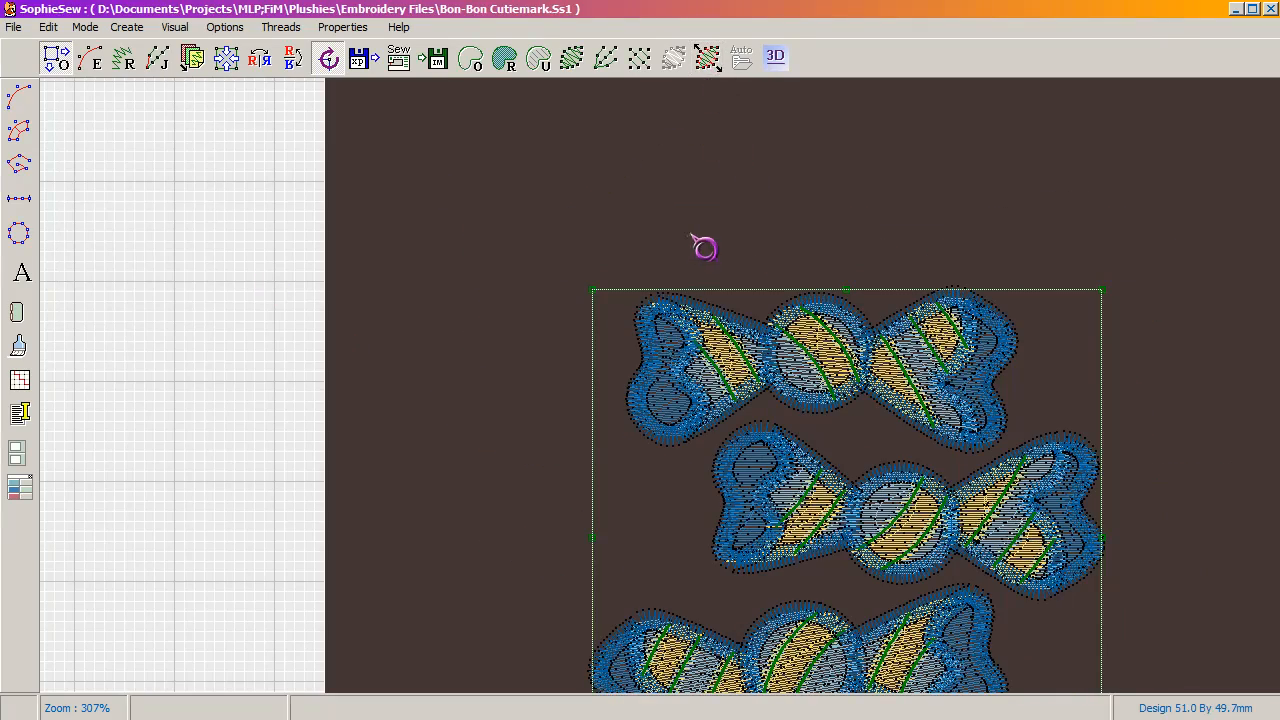
drag(671, 253, 507, 163)
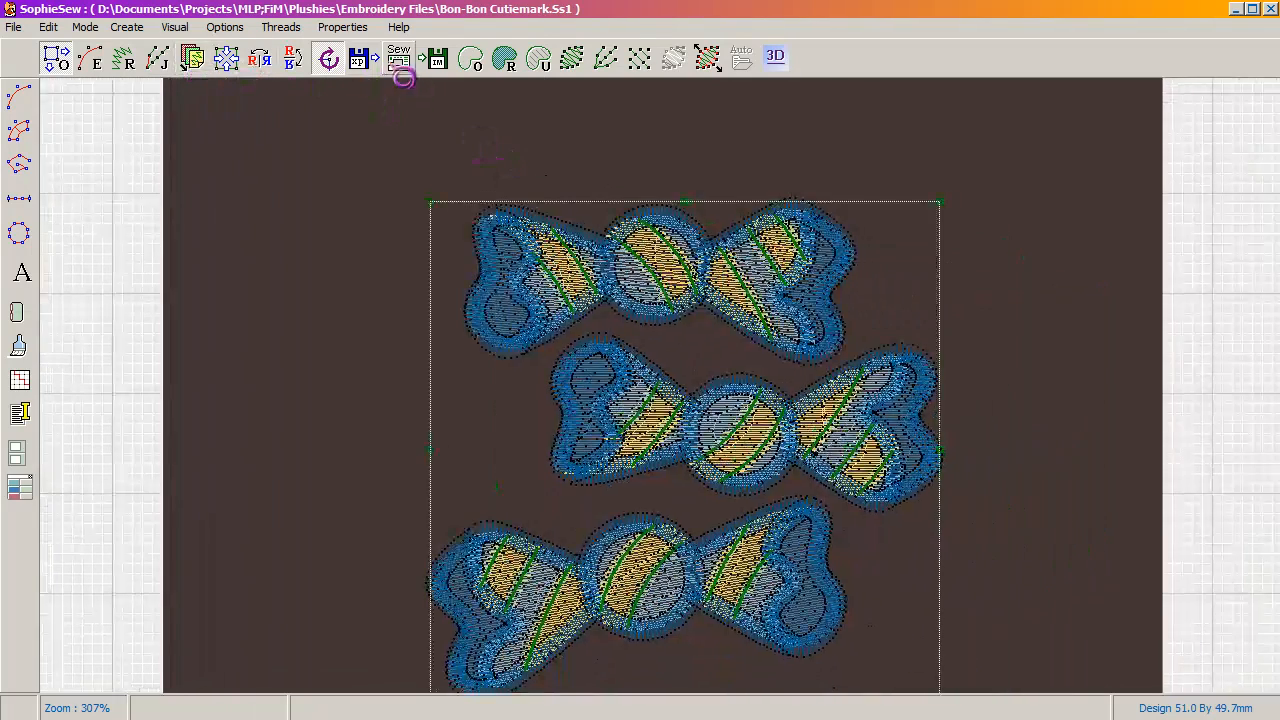
click(399, 58)
click(155, 308)
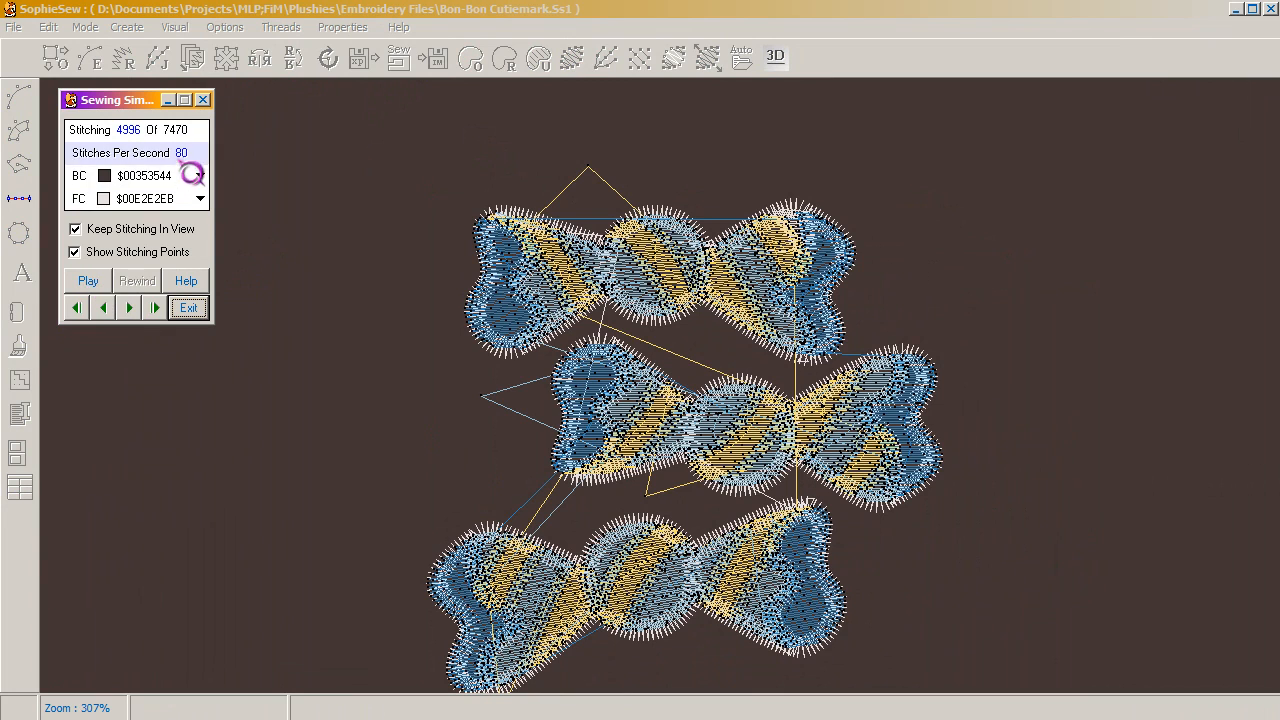
Run the simulation at 80 stitches per second through the outlines of all three candies and exit it.
click(90, 284)
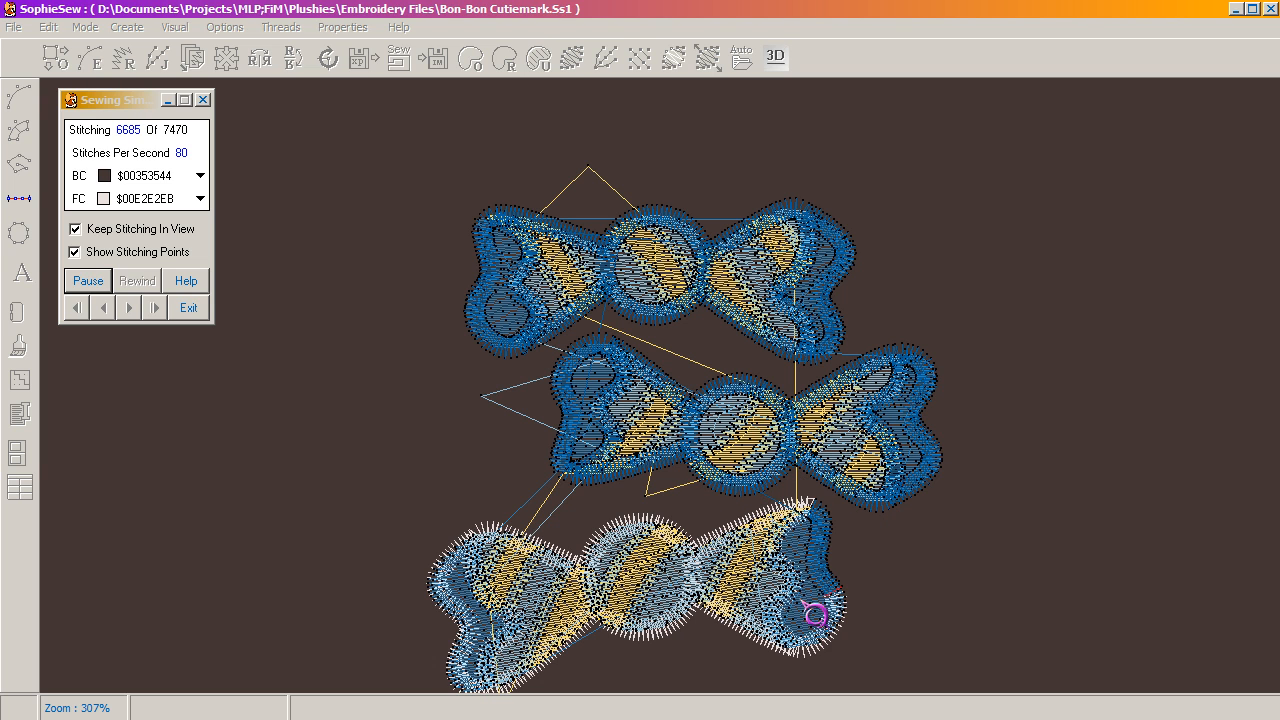
drag(403, 489, 337, 425)
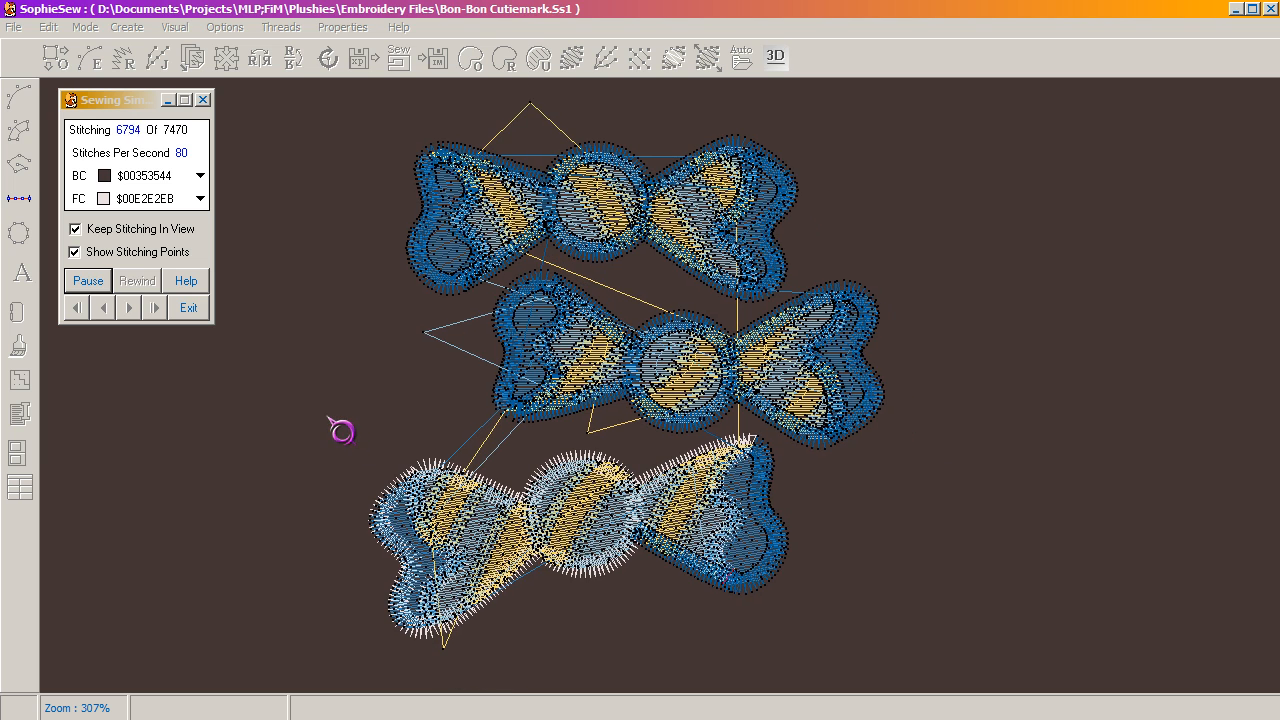
drag(140, 100, 151, 211)
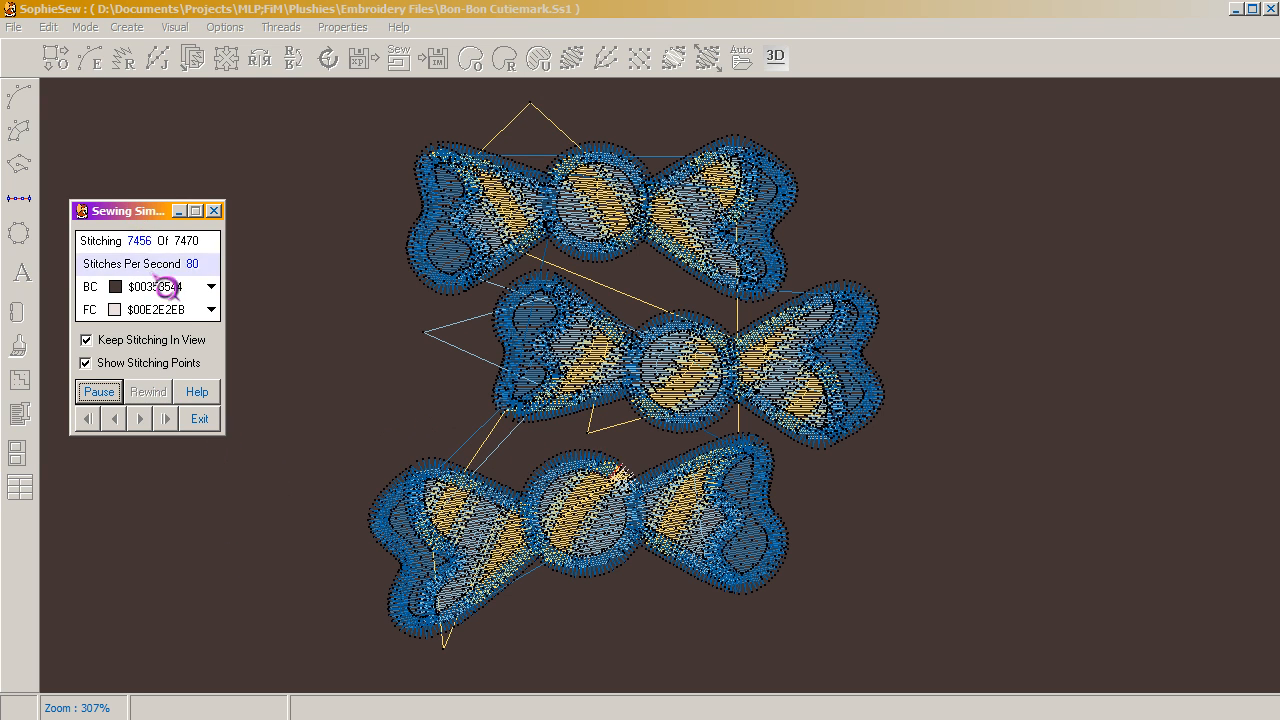
click(210, 420)
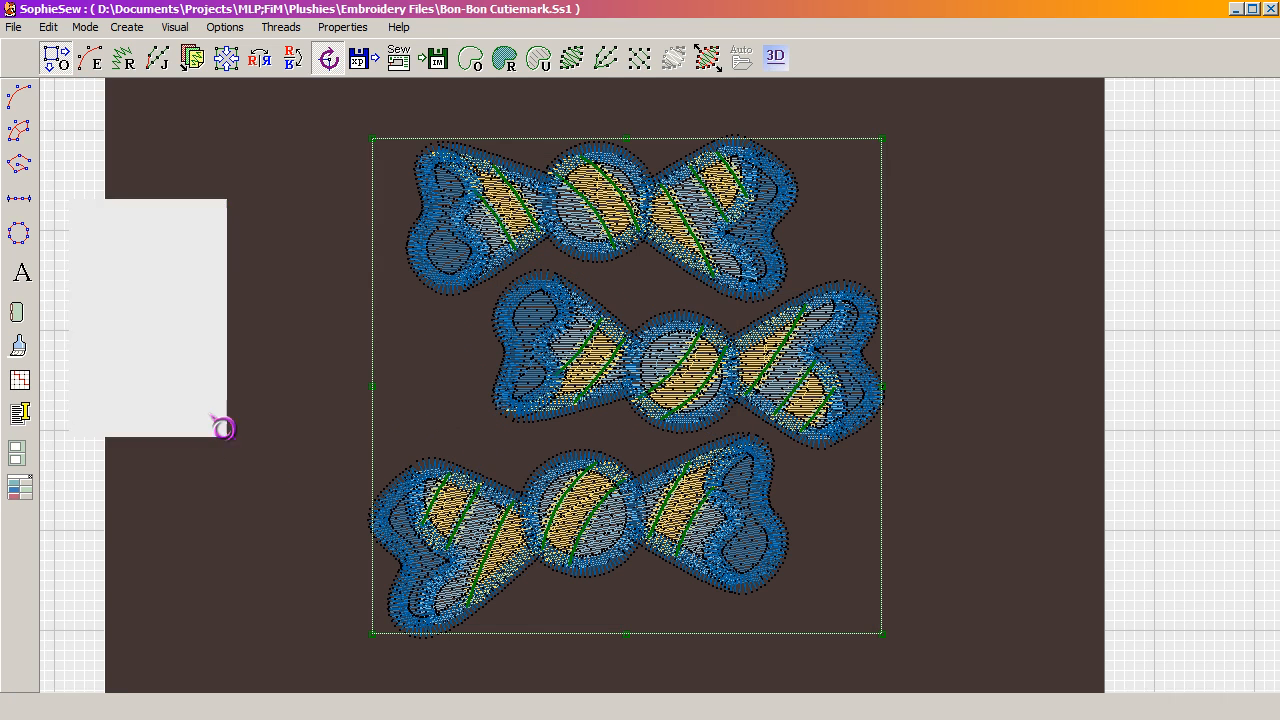
Preview the candies in 3D, compare the thin and wide outline stitching, and return to the normal stitch view with nothing selected.
click(785, 62)
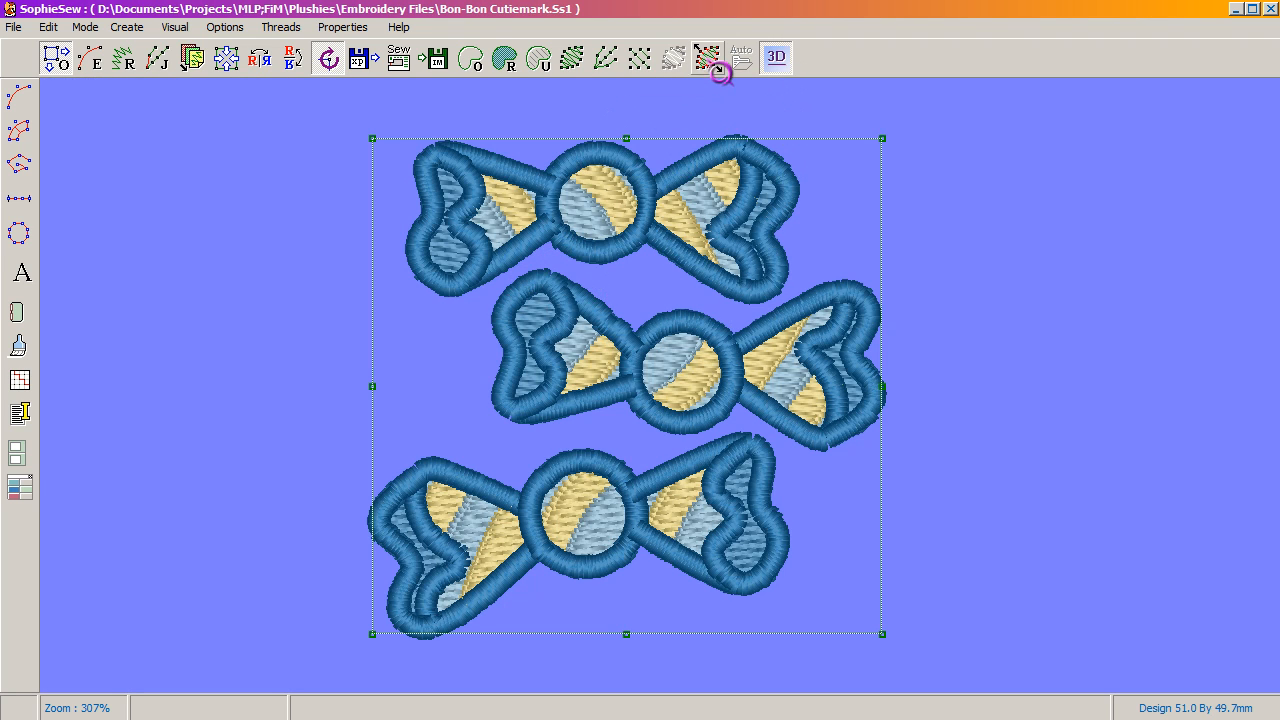
click(712, 64)
click(715, 66)
click(715, 66)
click(715, 66)
click(718, 68)
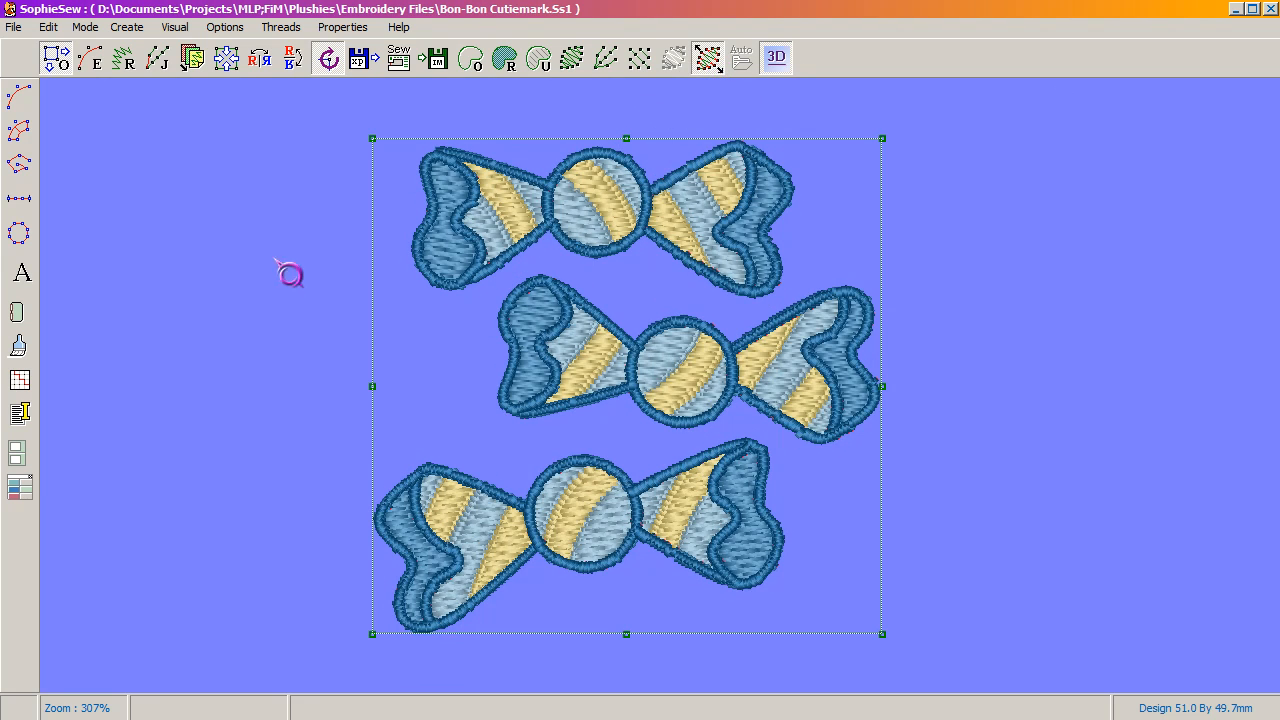
click(714, 65)
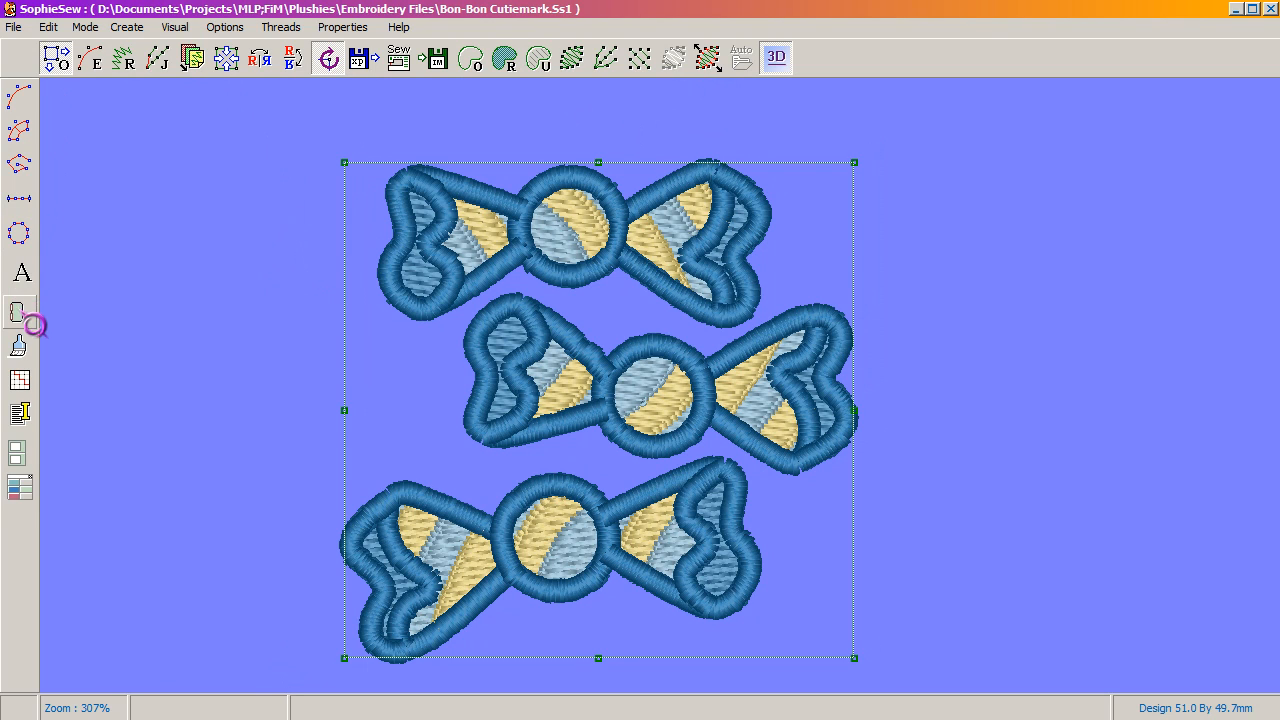
click(252, 333)
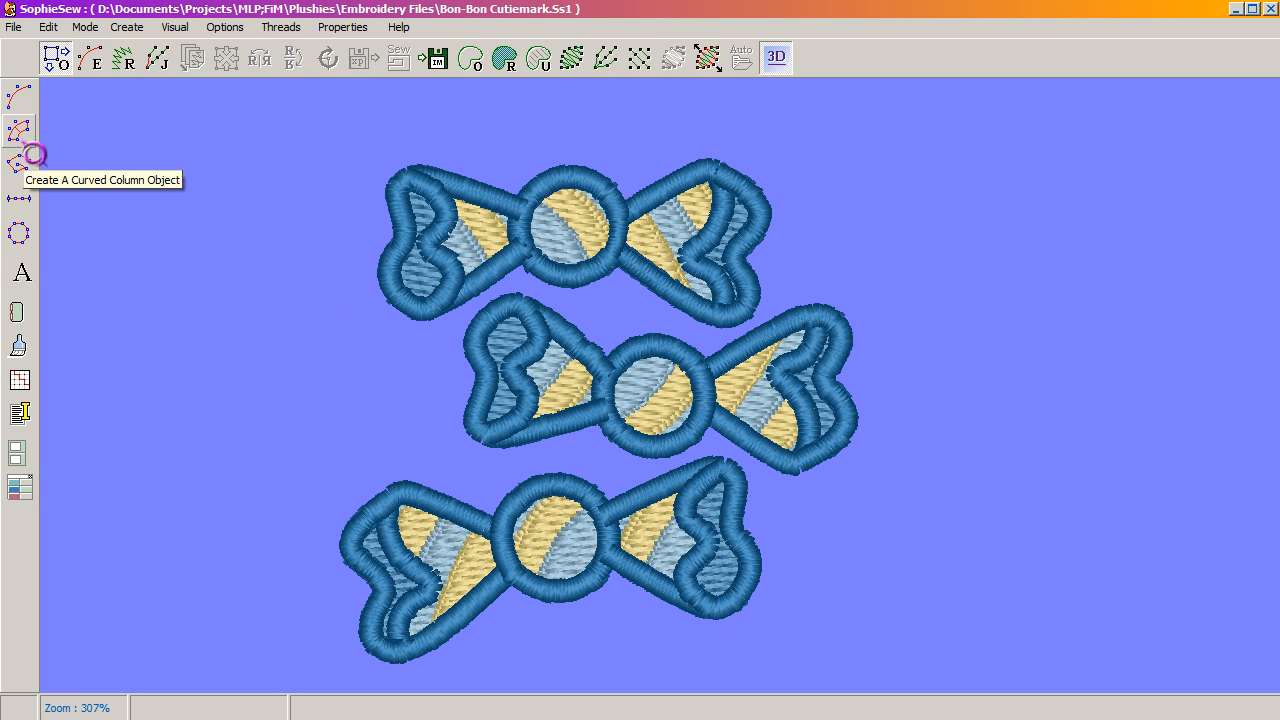
click(777, 57)
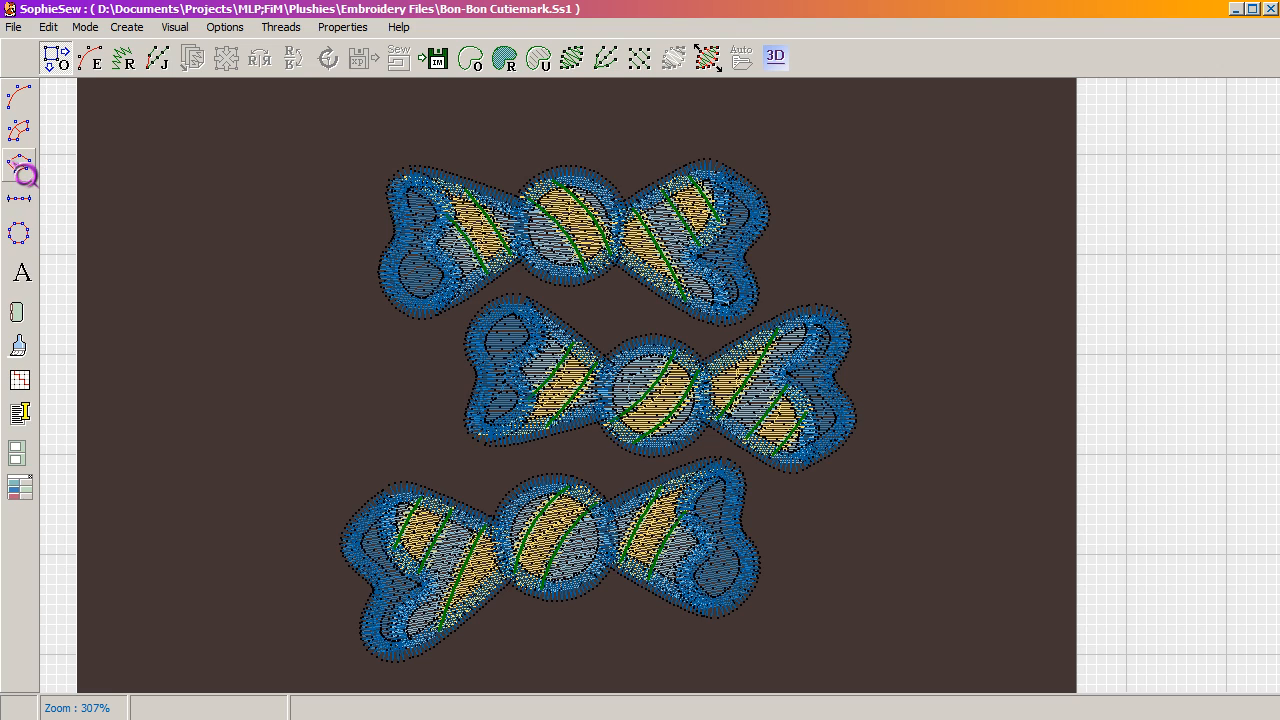
Create a manual stitch object of long, narrow zigzag stitches in the empty area beside the candies.
click(14, 165)
right_click(452, 319)
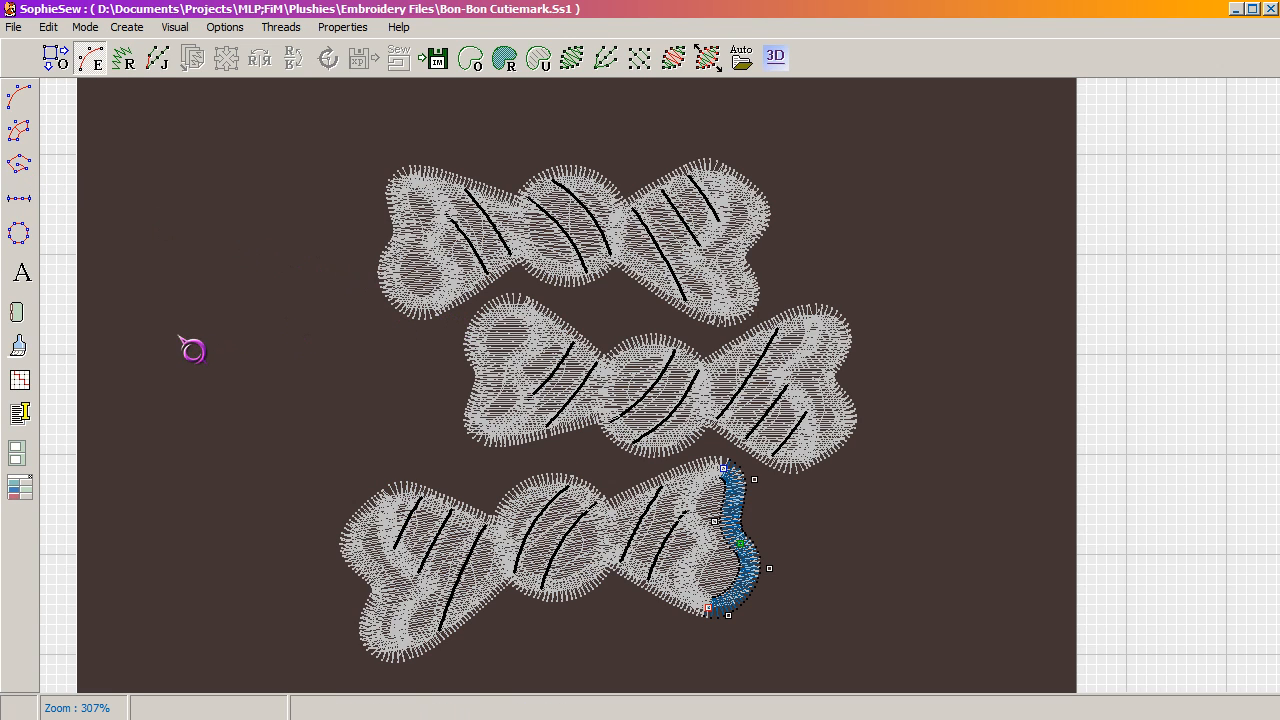
click(19, 198)
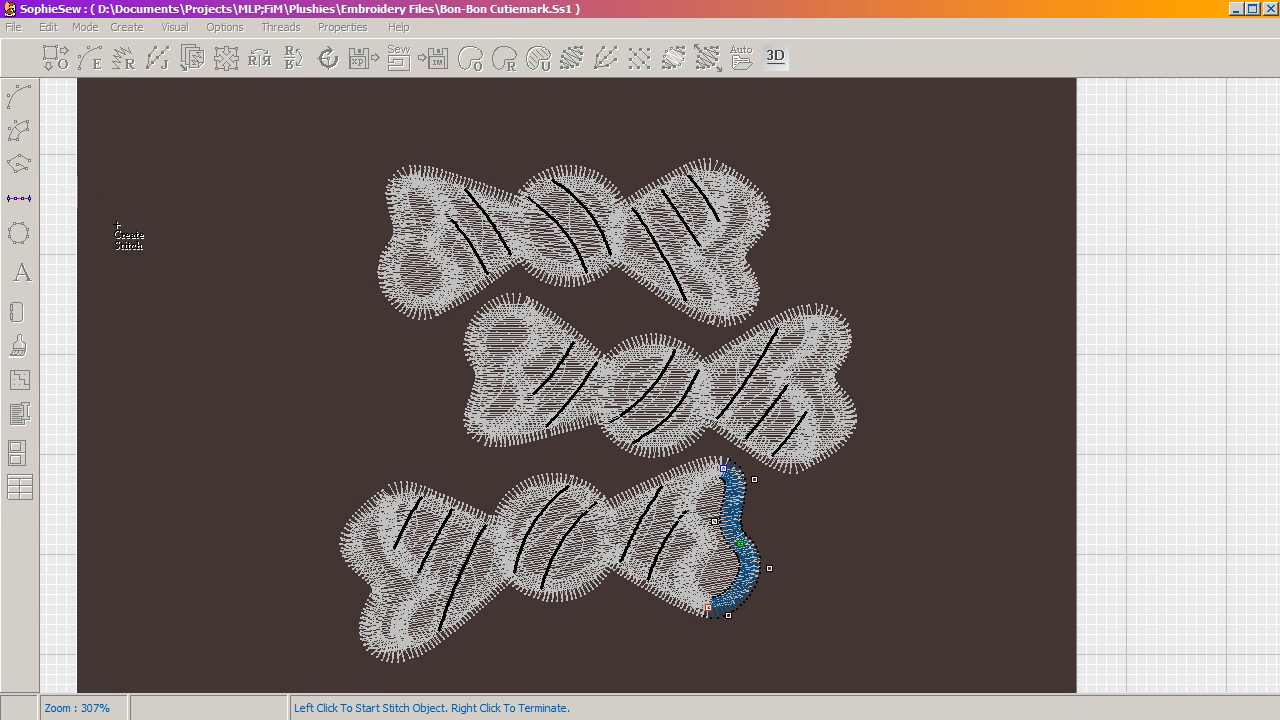
click(115, 258)
click(139, 113)
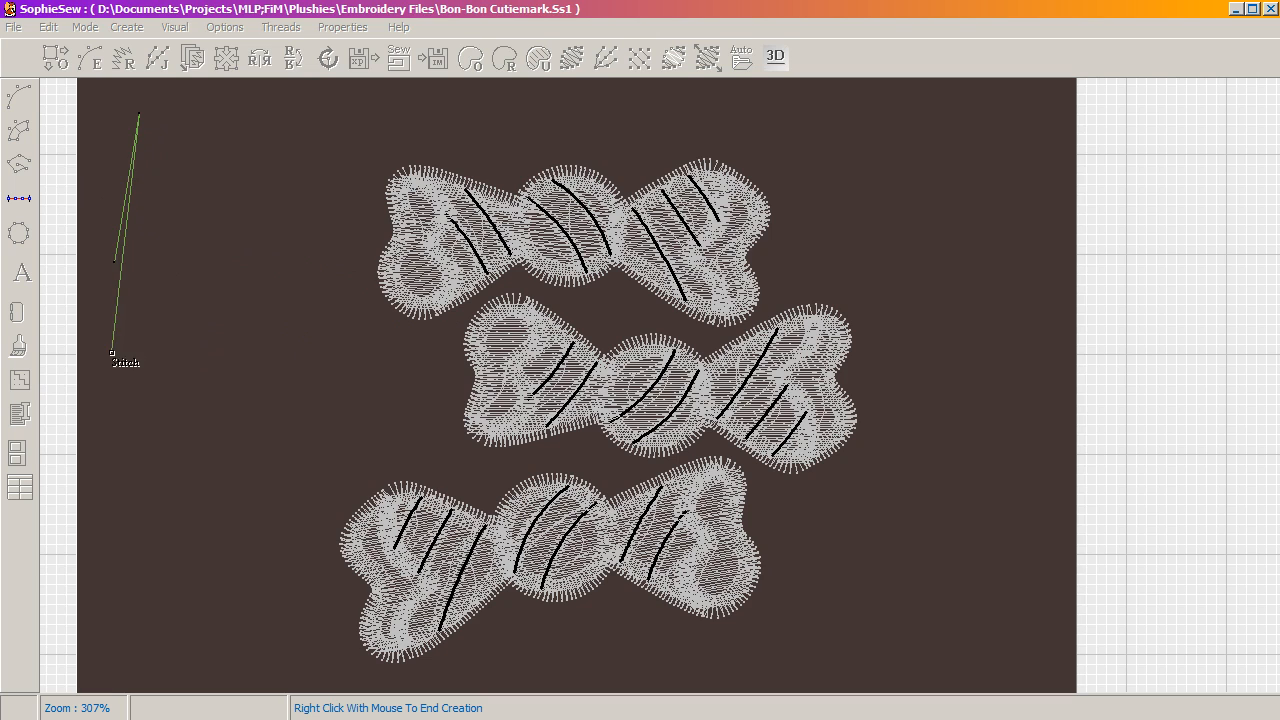
click(100, 383)
click(138, 145)
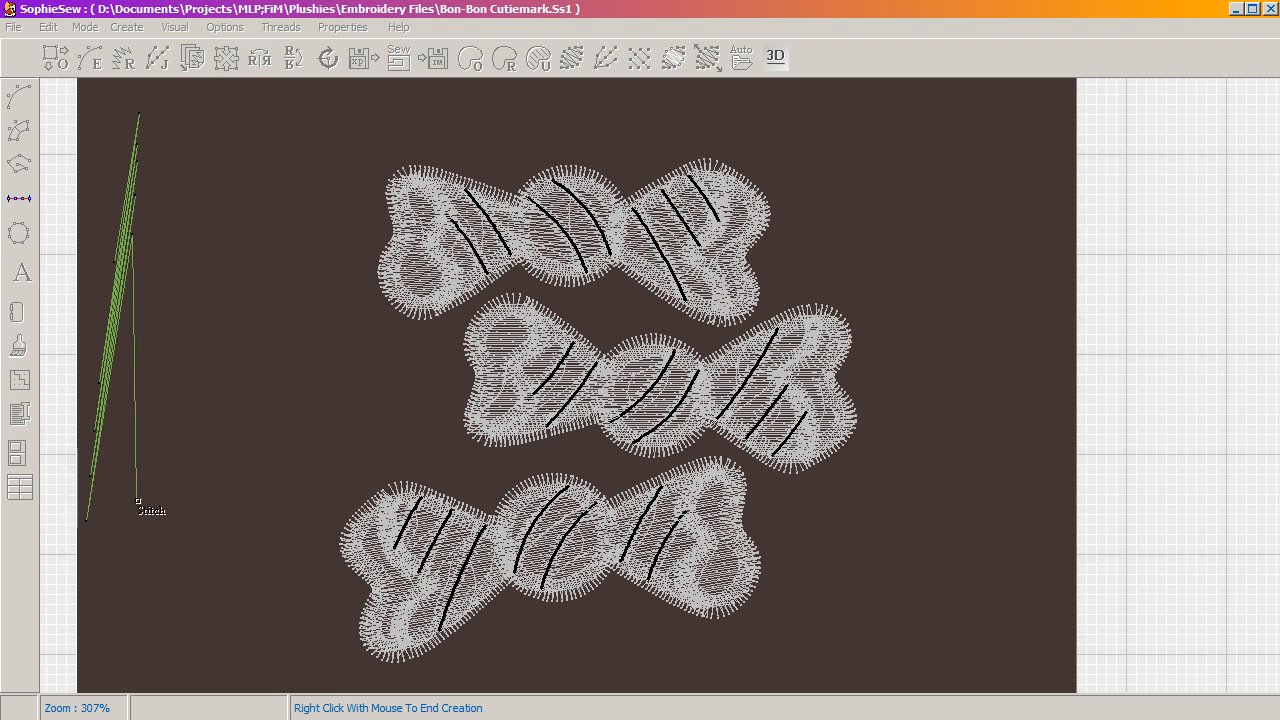
right_click(82, 566)
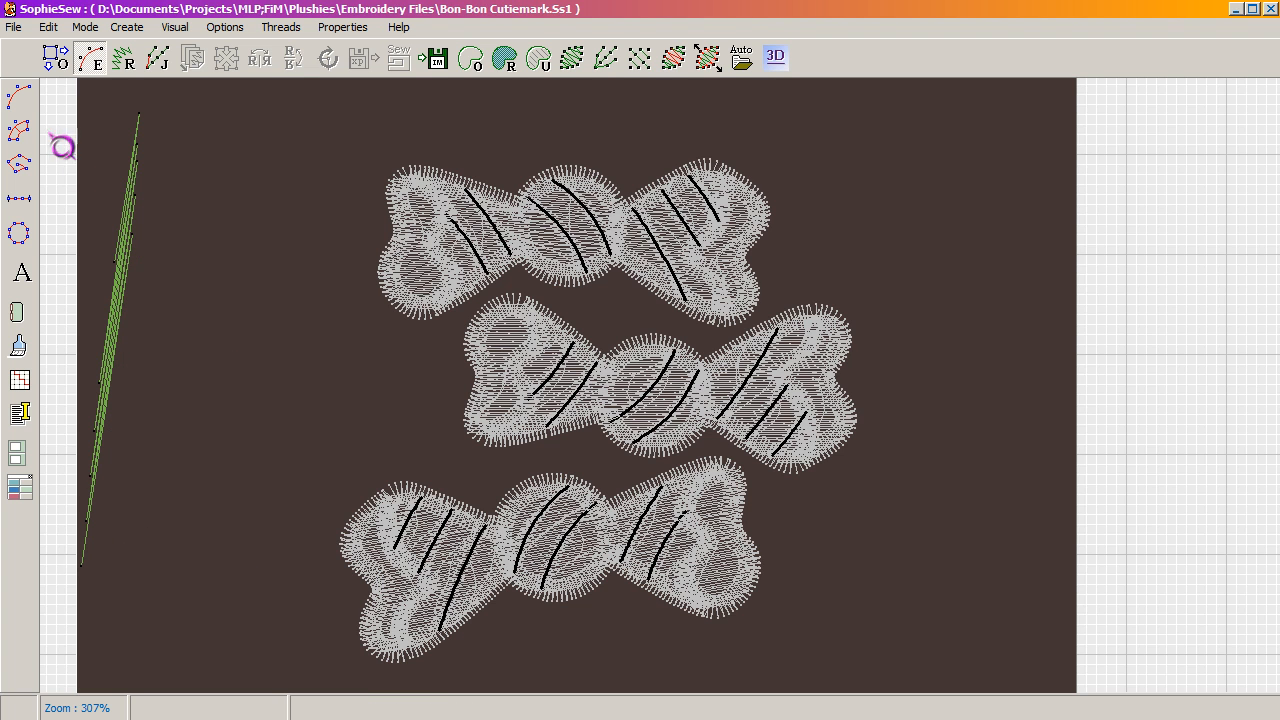
Move the zigzag stitch object closer to the candies and rotate it clockwise to a steep diagonal.
click(133, 230)
drag(130, 239, 202, 256)
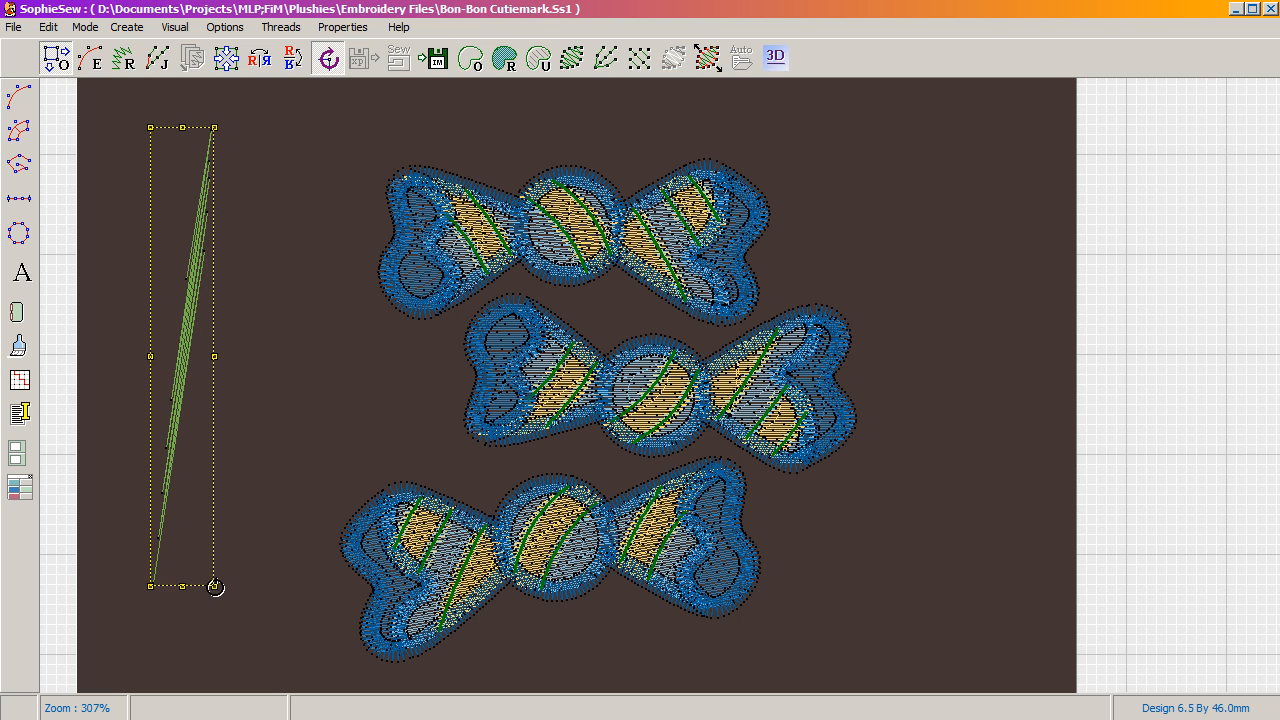
drag(215, 588, 178, 505)
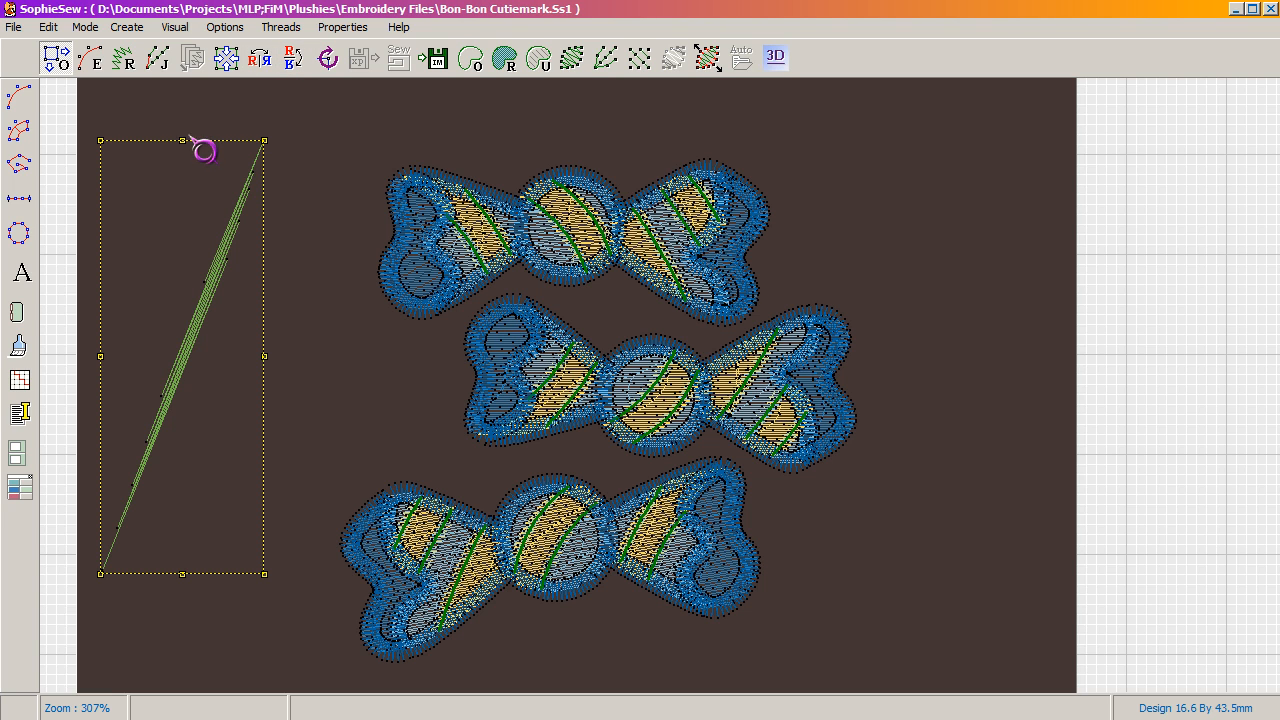
click(329, 57)
drag(266, 140, 329, 229)
Select the three-candy design, rotate it freely several times about its centre, and deselect it.
click(430, 288)
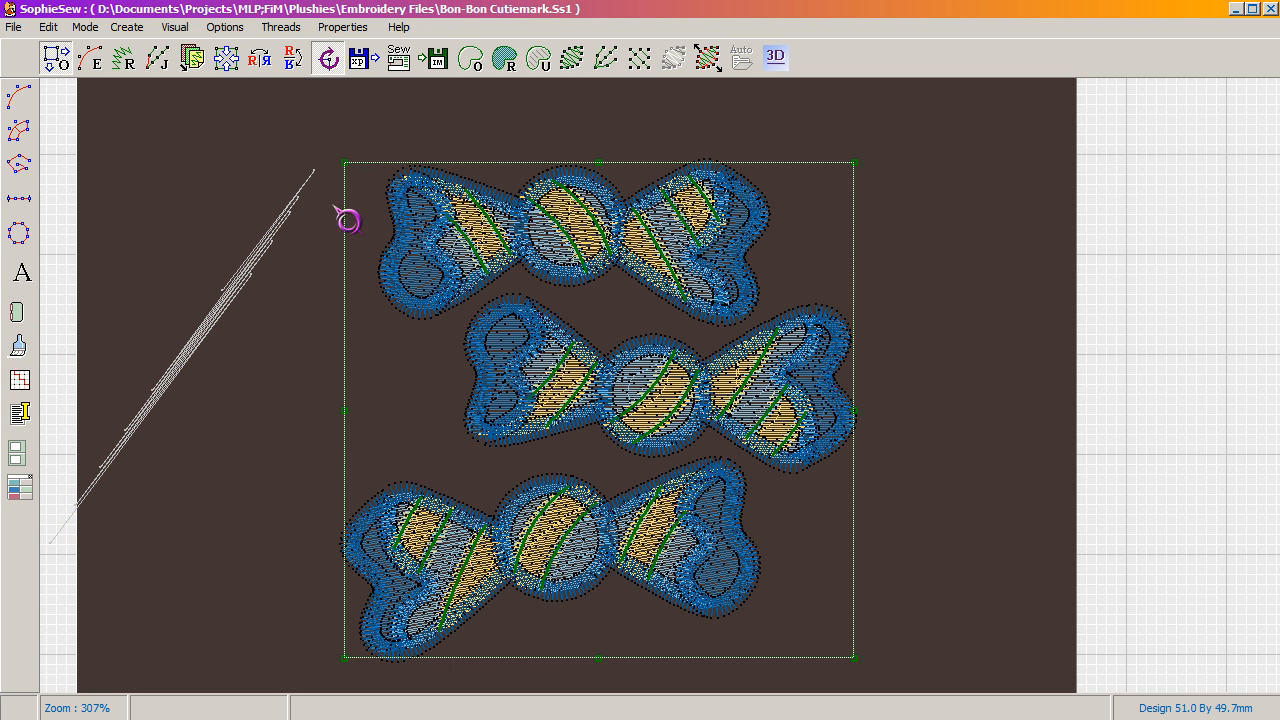
drag(345, 165, 306, 453)
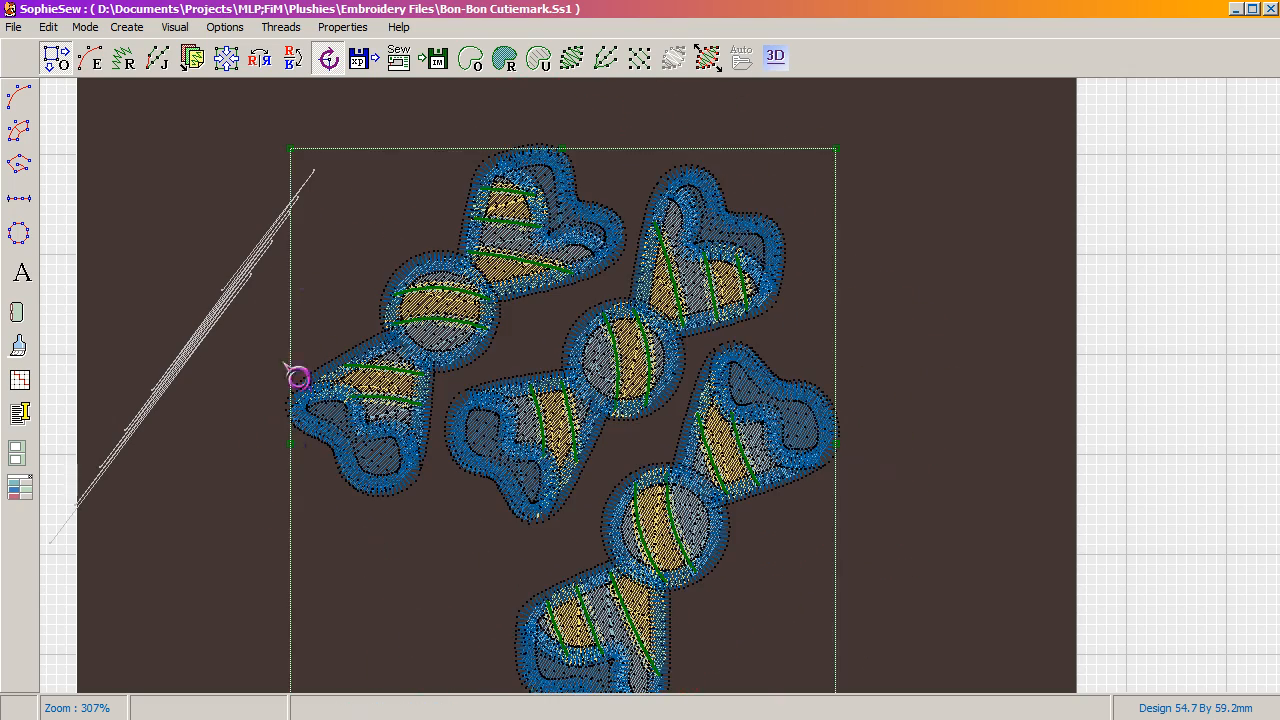
drag(288, 148, 744, 306)
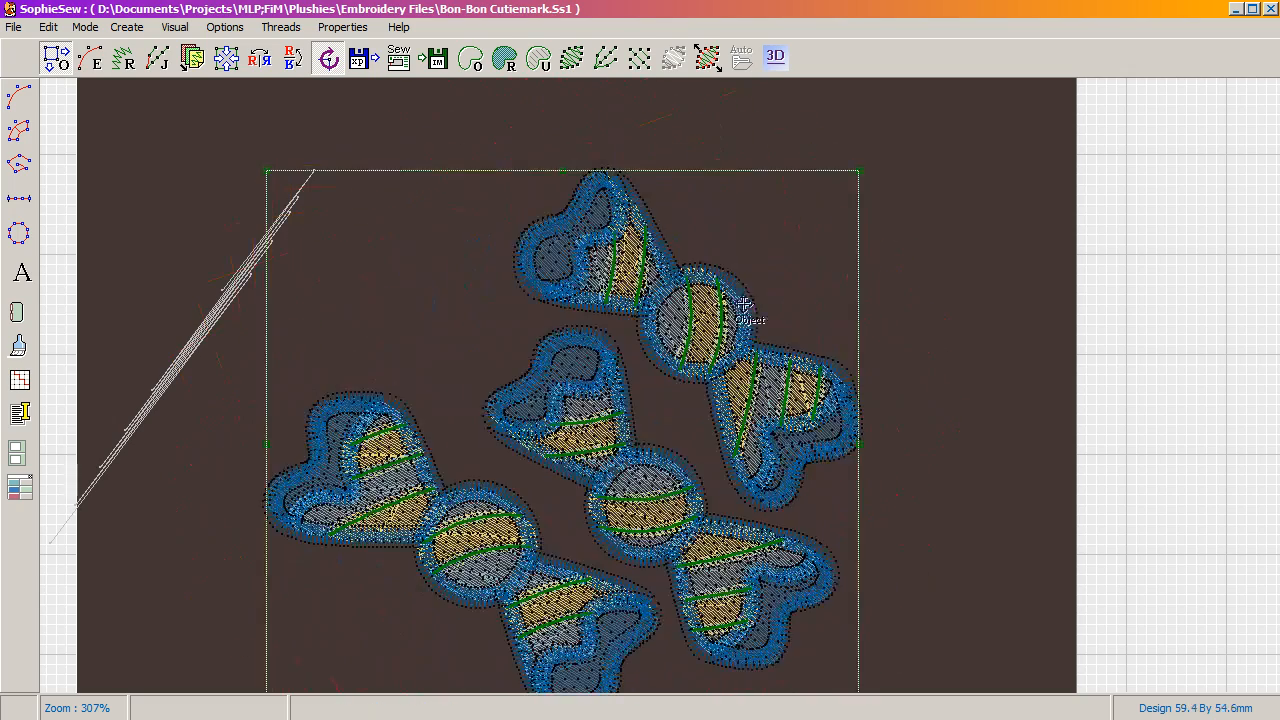
drag(856, 175, 868, 264)
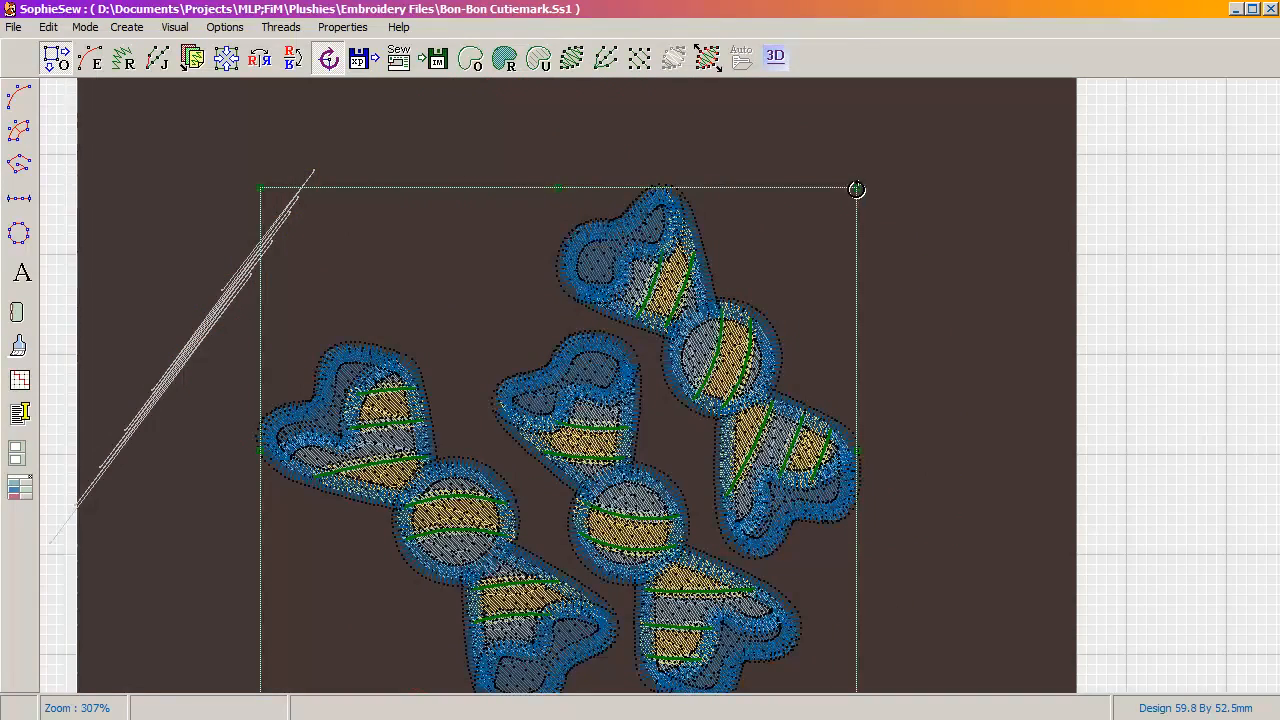
drag(856, 189, 740, 149)
click(48, 62)
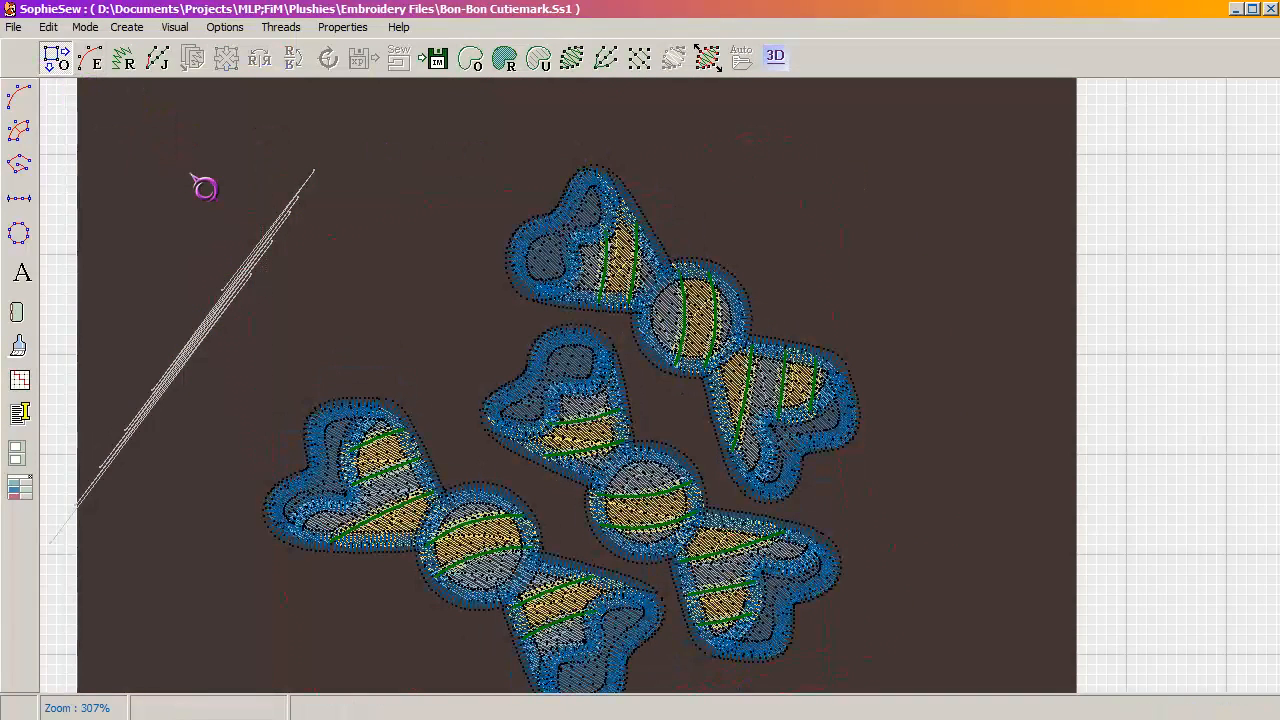
scroll(204, 188, down, 2)
click(14, 27)
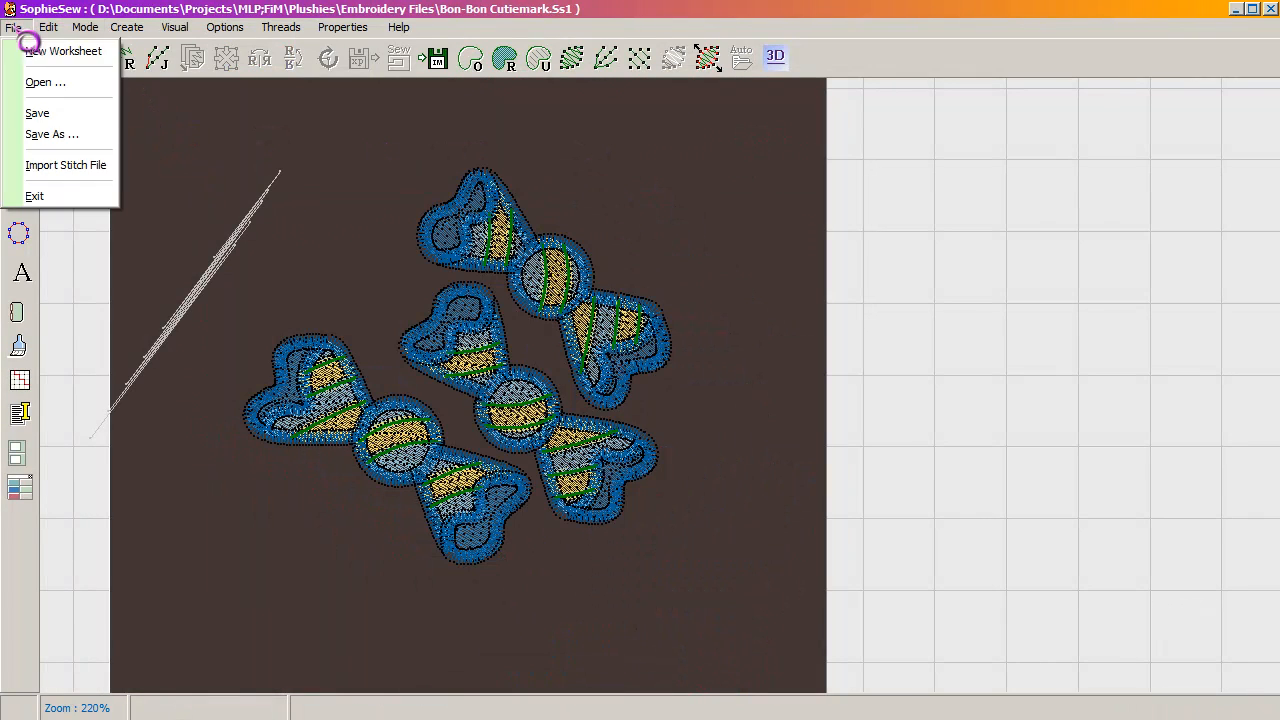
click(80, 56)
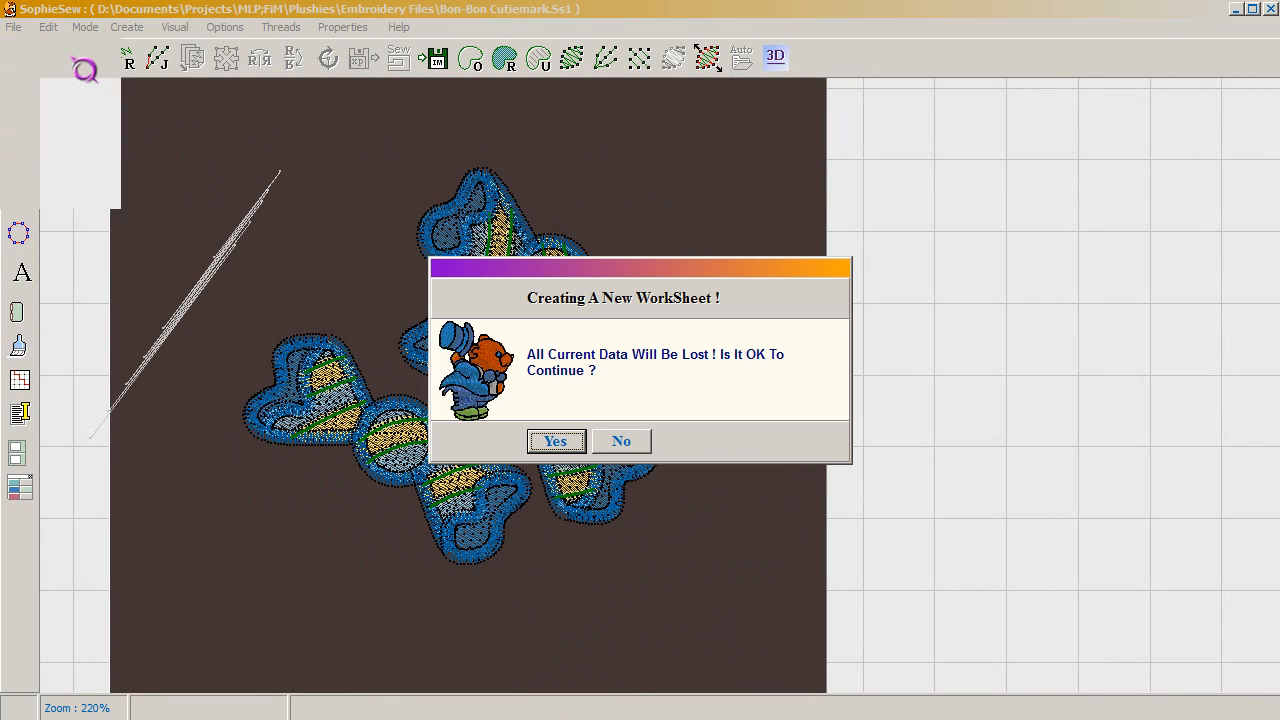
click(634, 446)
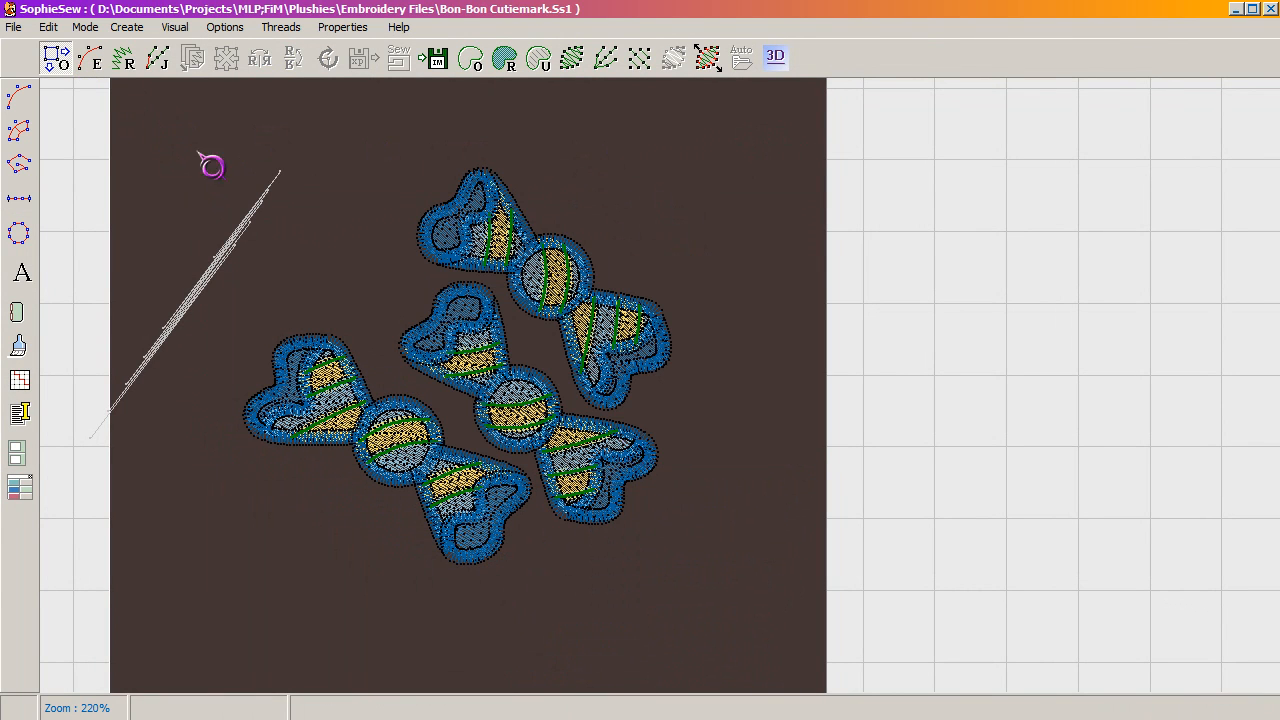
Create a new empty worksheet, discarding the current candy design.
click(14, 27)
click(48, 60)
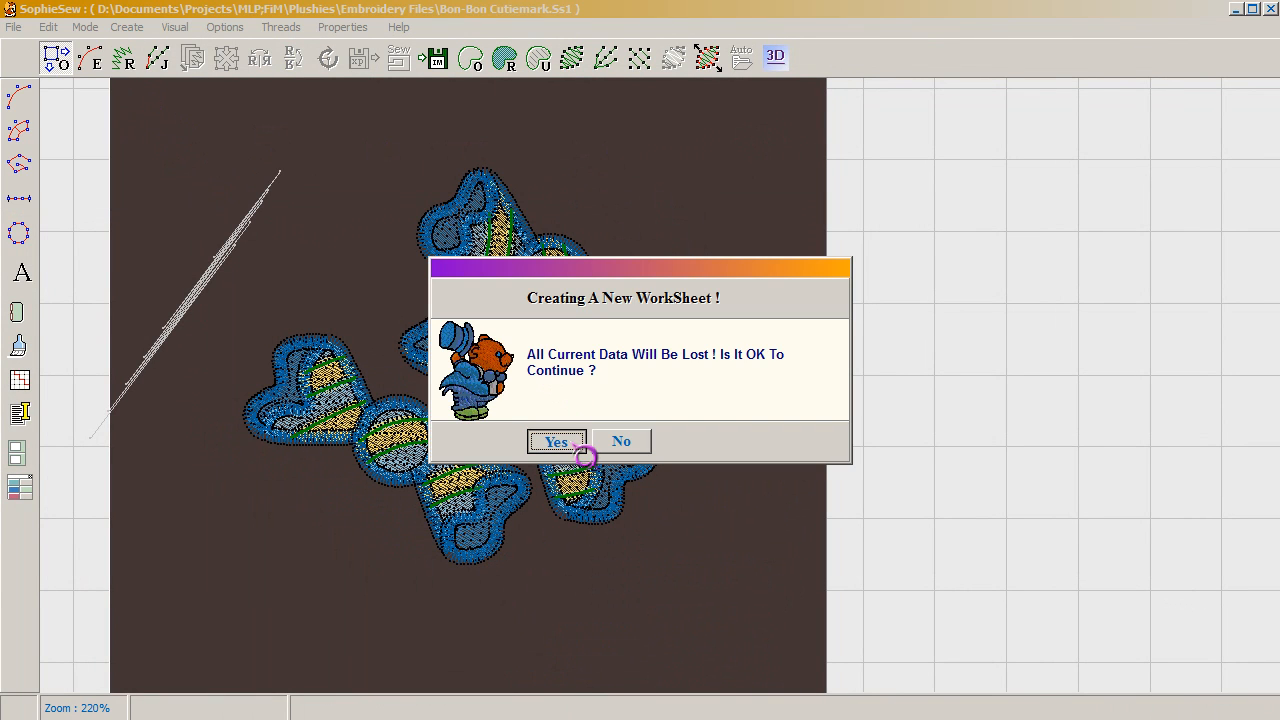
click(583, 453)
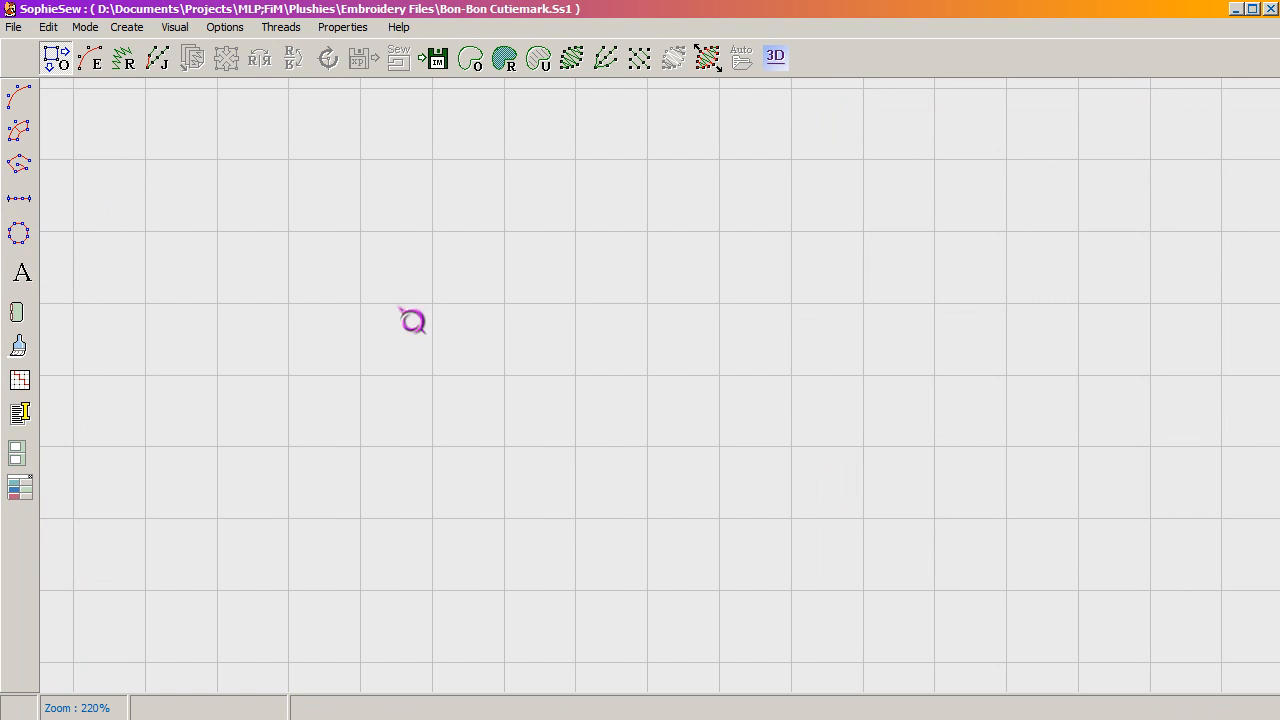
Show the dark brown hoop area on the empty worksheet.
click(27, 315)
drag(827, 323, 970, 378)
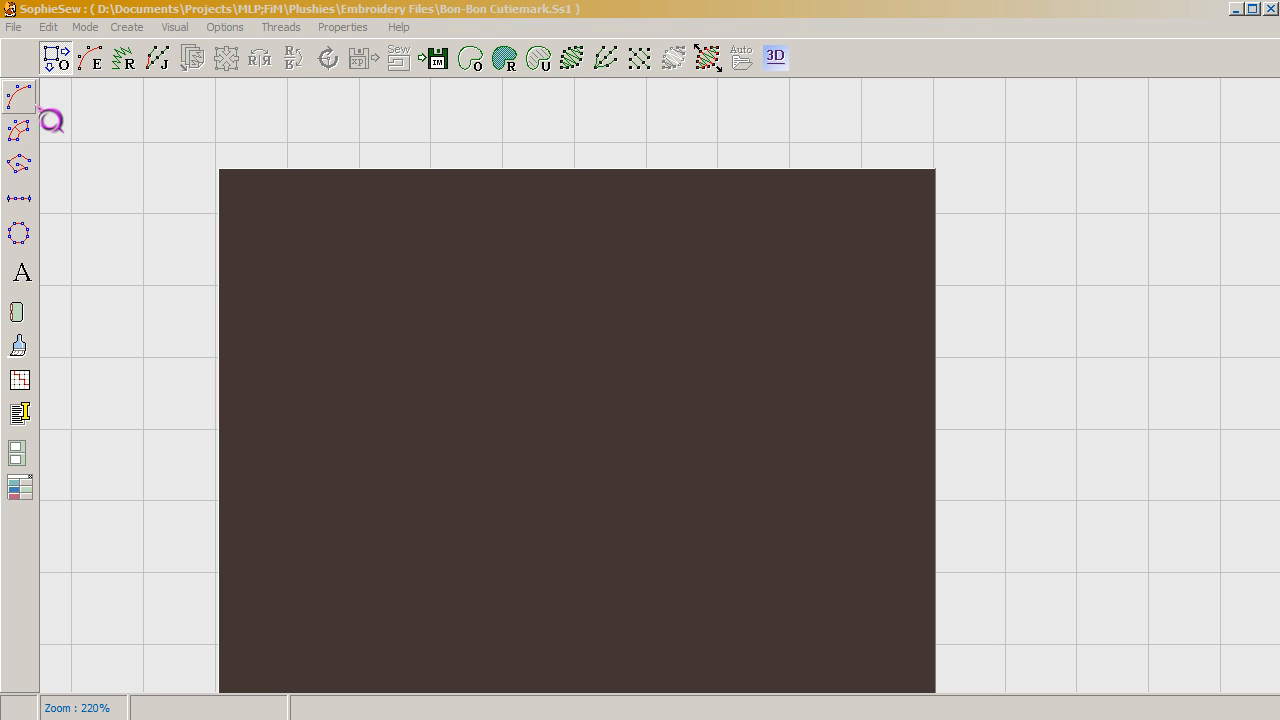
click(255, 25)
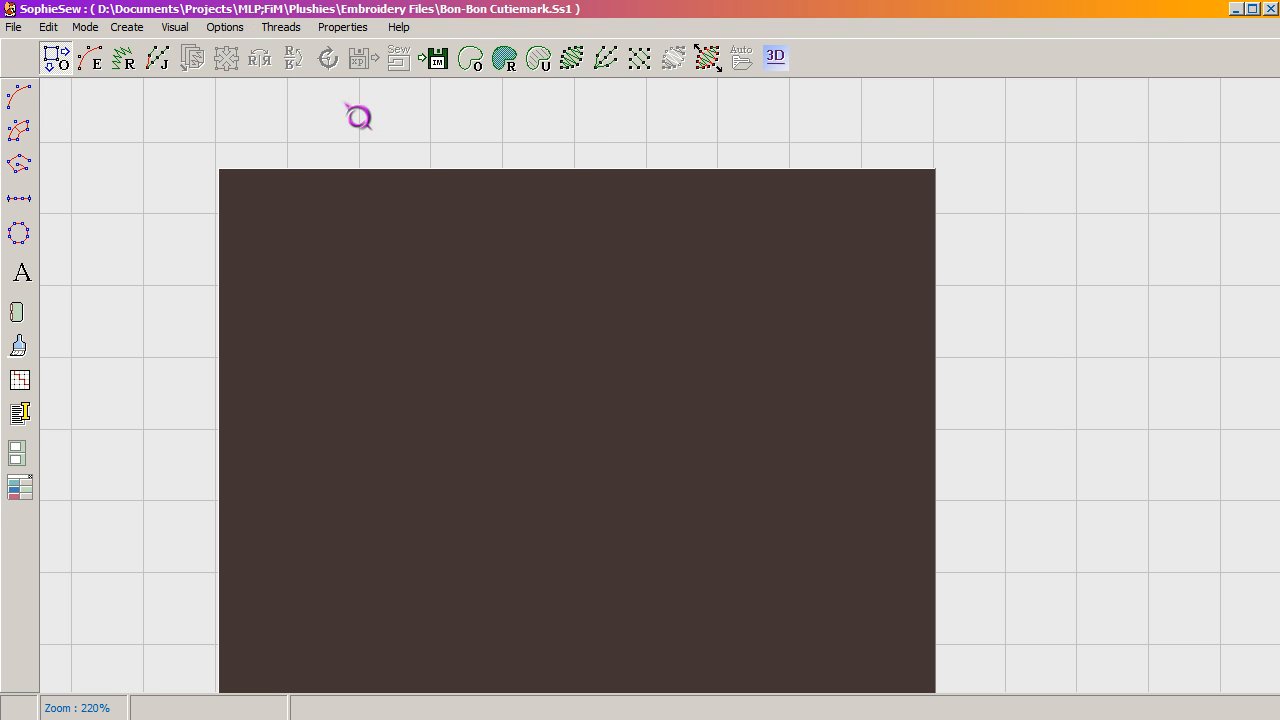
Draw a closed flower outline with five rounded petals inside the hoop area, using curved segments and sharp notches between the petals.
click(30, 131)
click(375, 366)
click(455, 280)
click(551, 364)
click(493, 448)
click(593, 409)
click(681, 461)
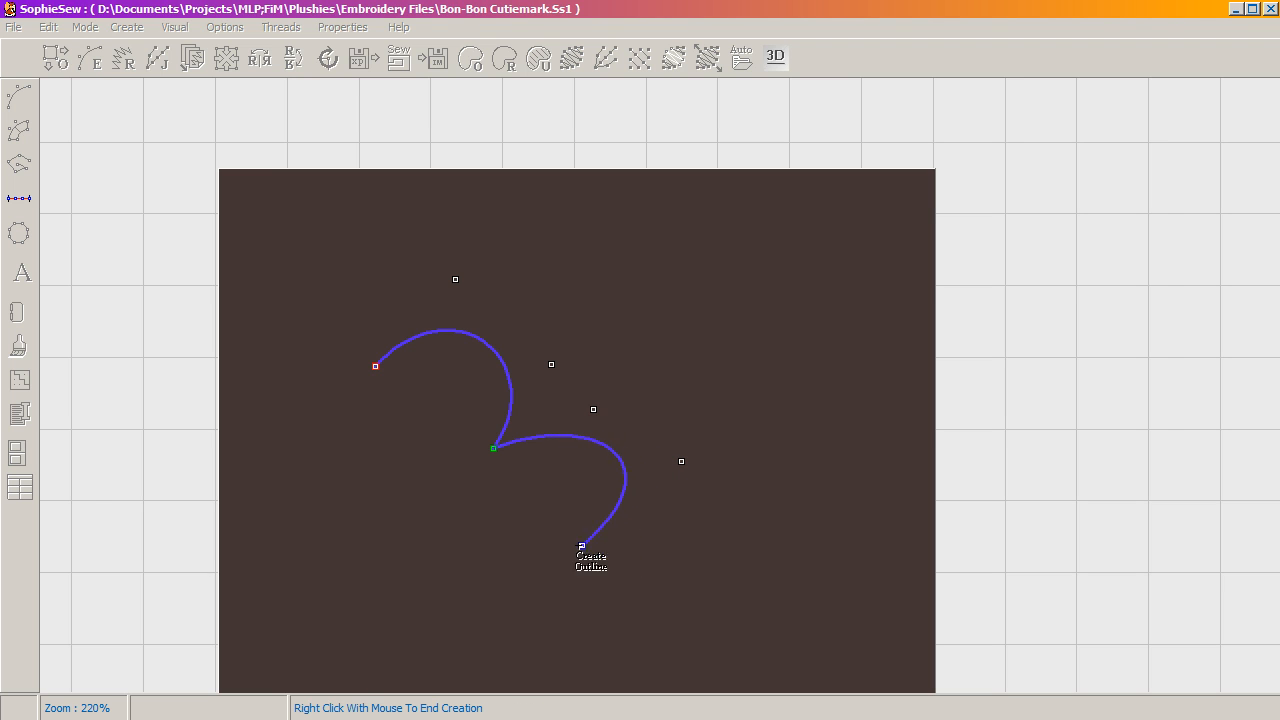
click(529, 531)
click(544, 608)
click(444, 637)
click(418, 542)
click(330, 625)
click(234, 543)
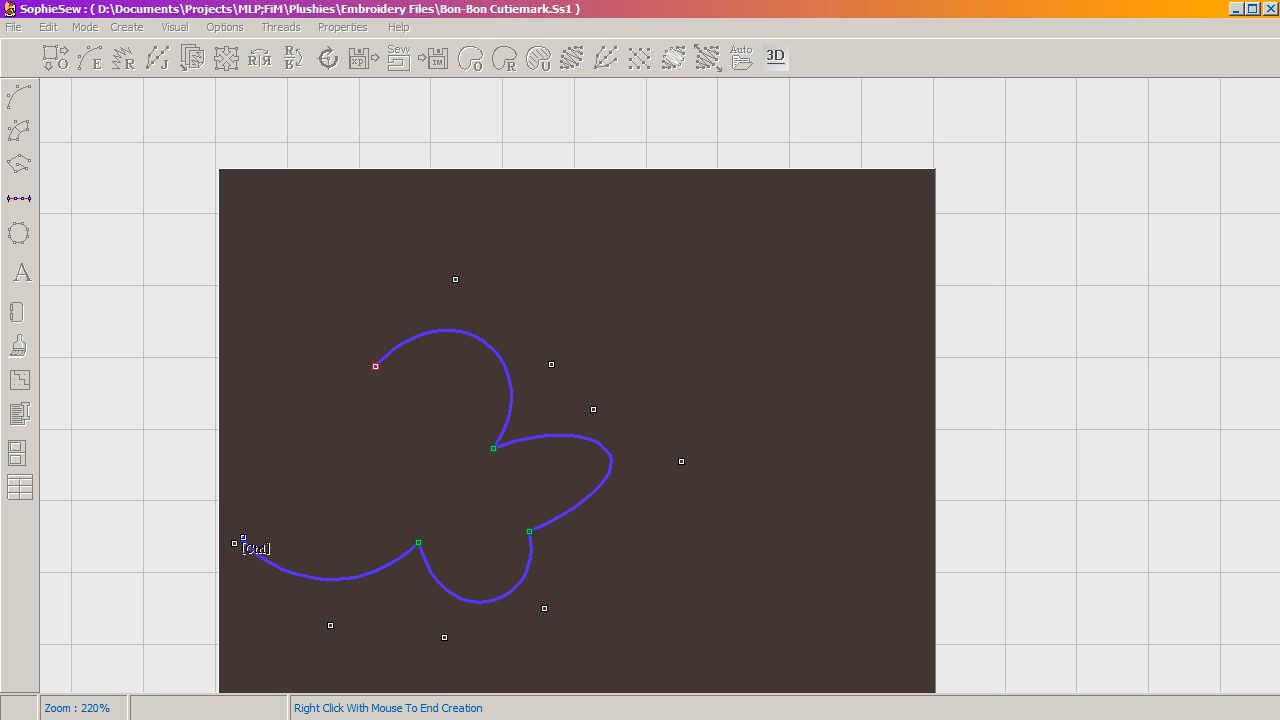
click(345, 489)
click(241, 435)
click(303, 362)
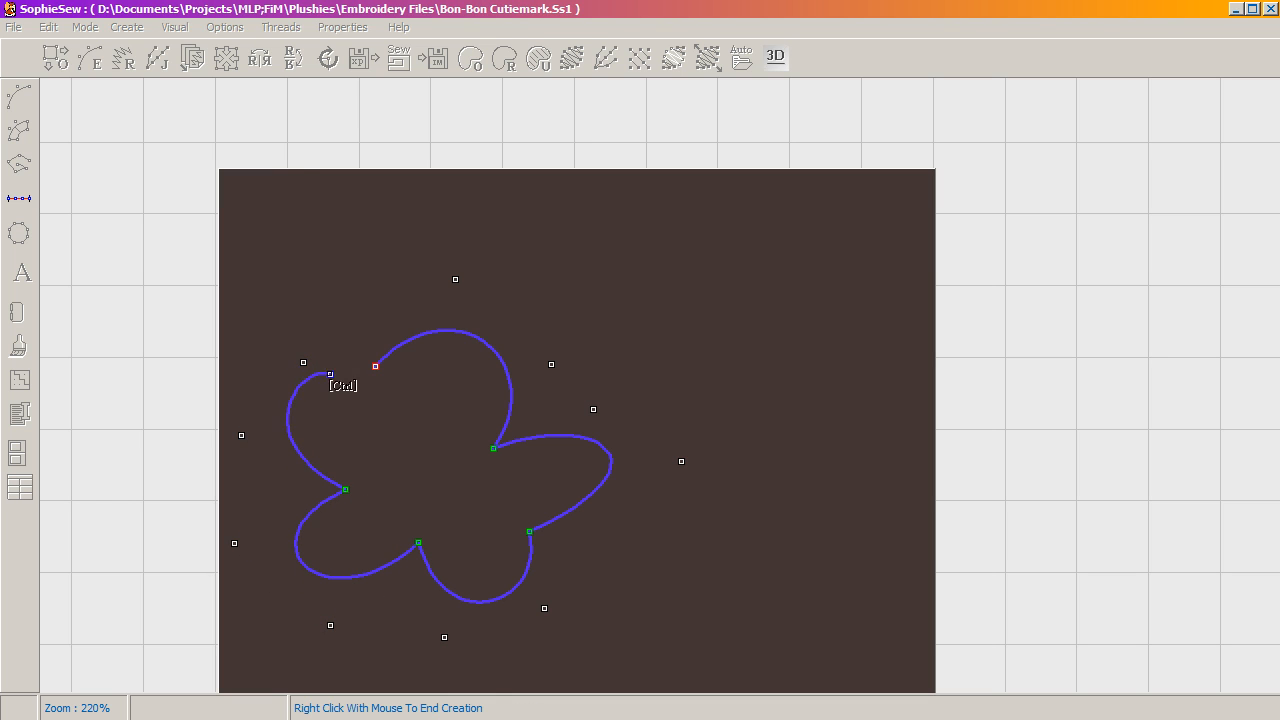
right_click(376, 366)
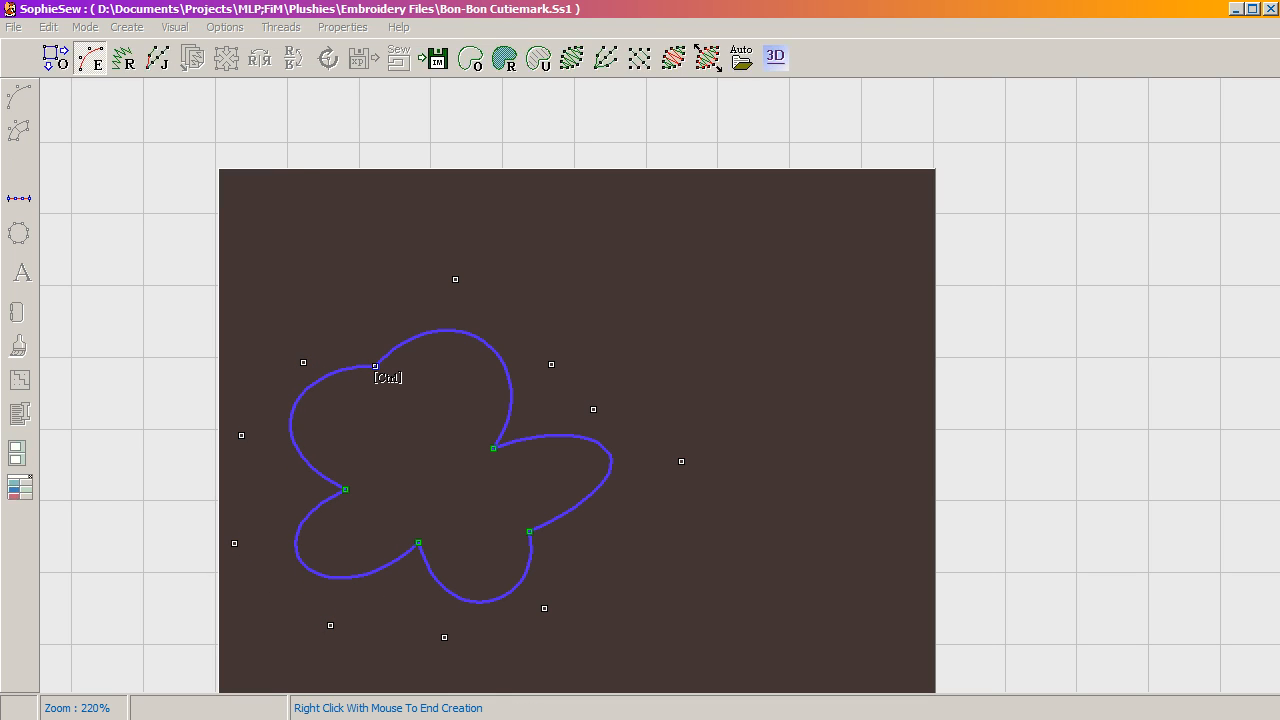
Reshape the flower outline by moving its start notch inward and the notch between the upper and right petals slightly outward, and deselect it.
click(66, 68)
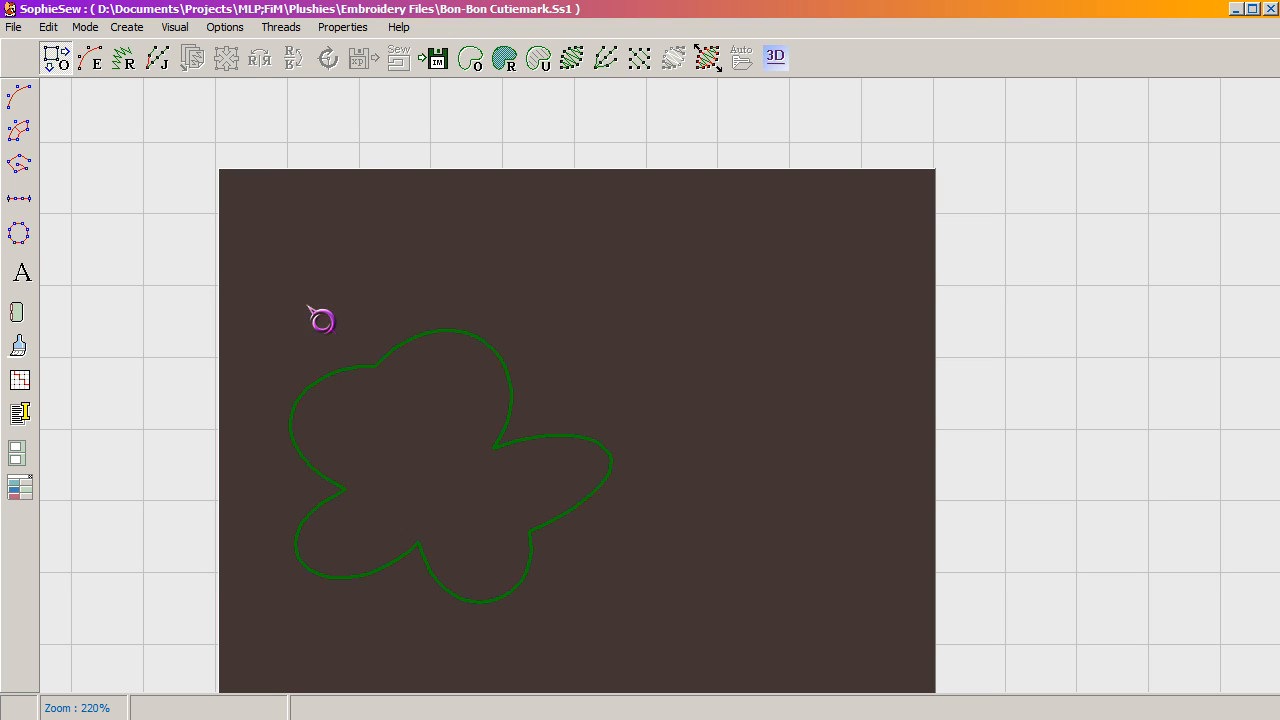
click(91, 60)
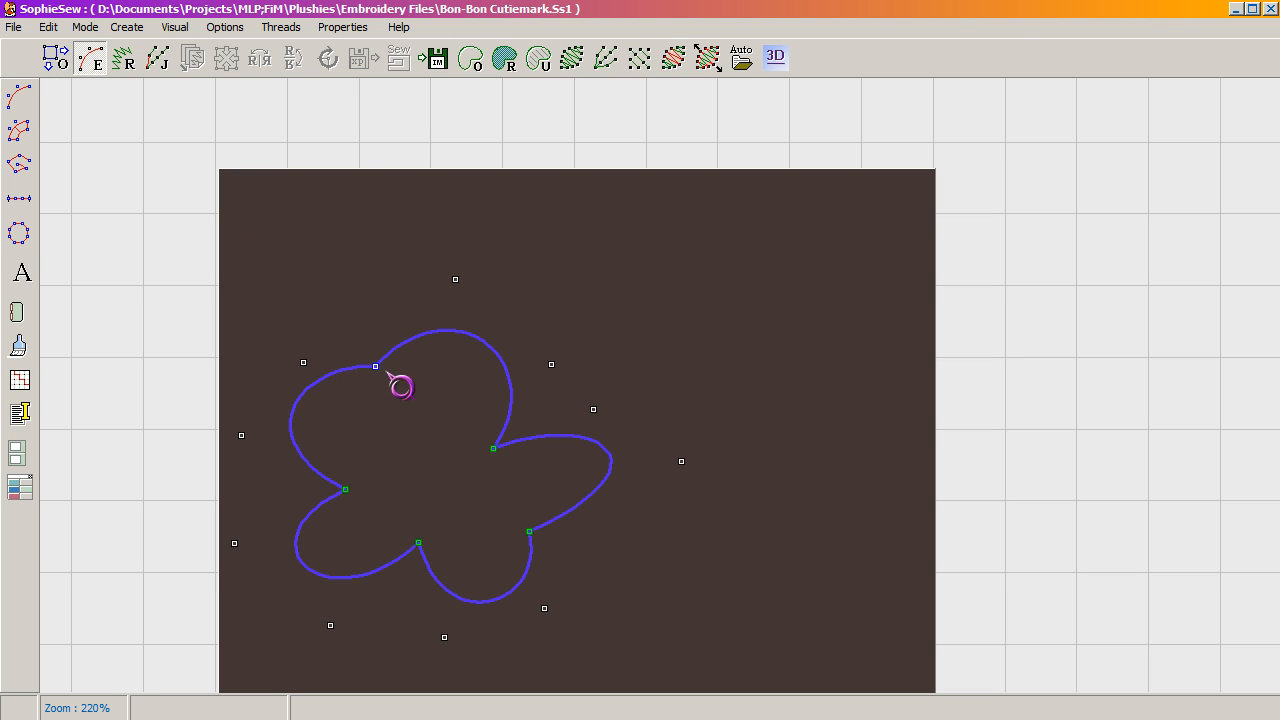
drag(375, 366, 386, 399)
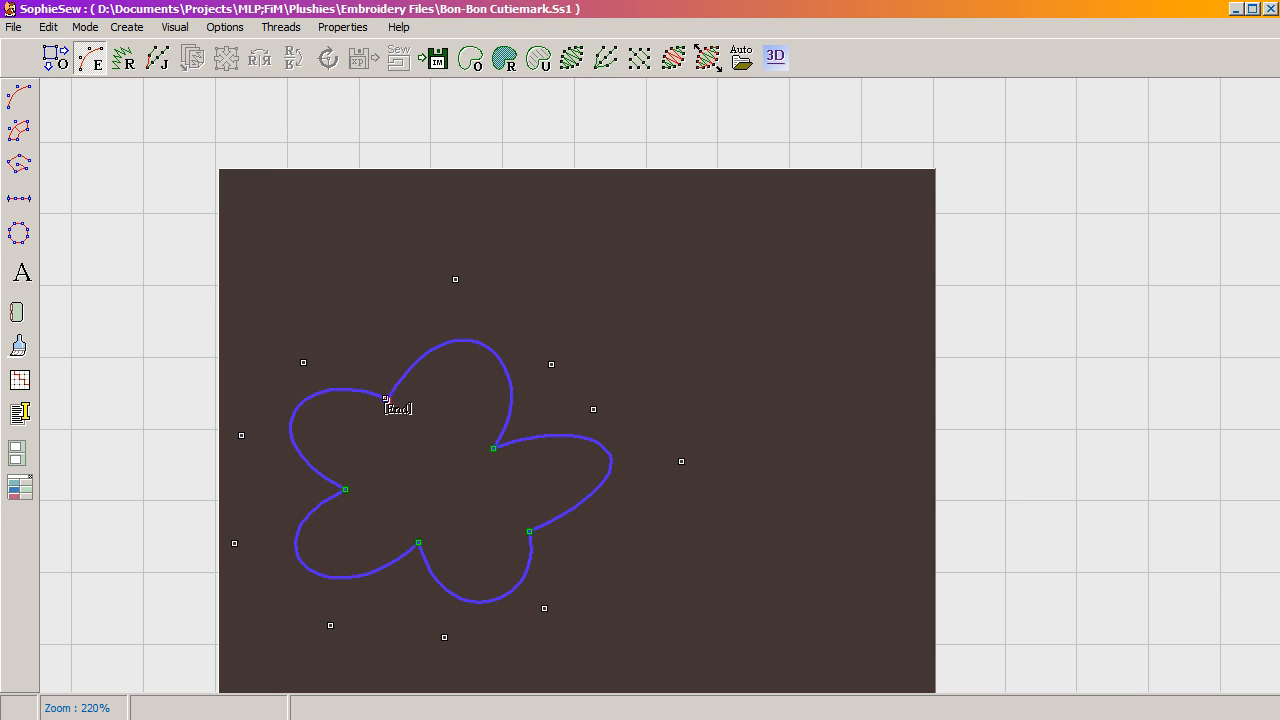
click(366, 301)
drag(420, 449, 458, 347)
click(535, 344)
drag(535, 344, 546, 324)
click(339, 155)
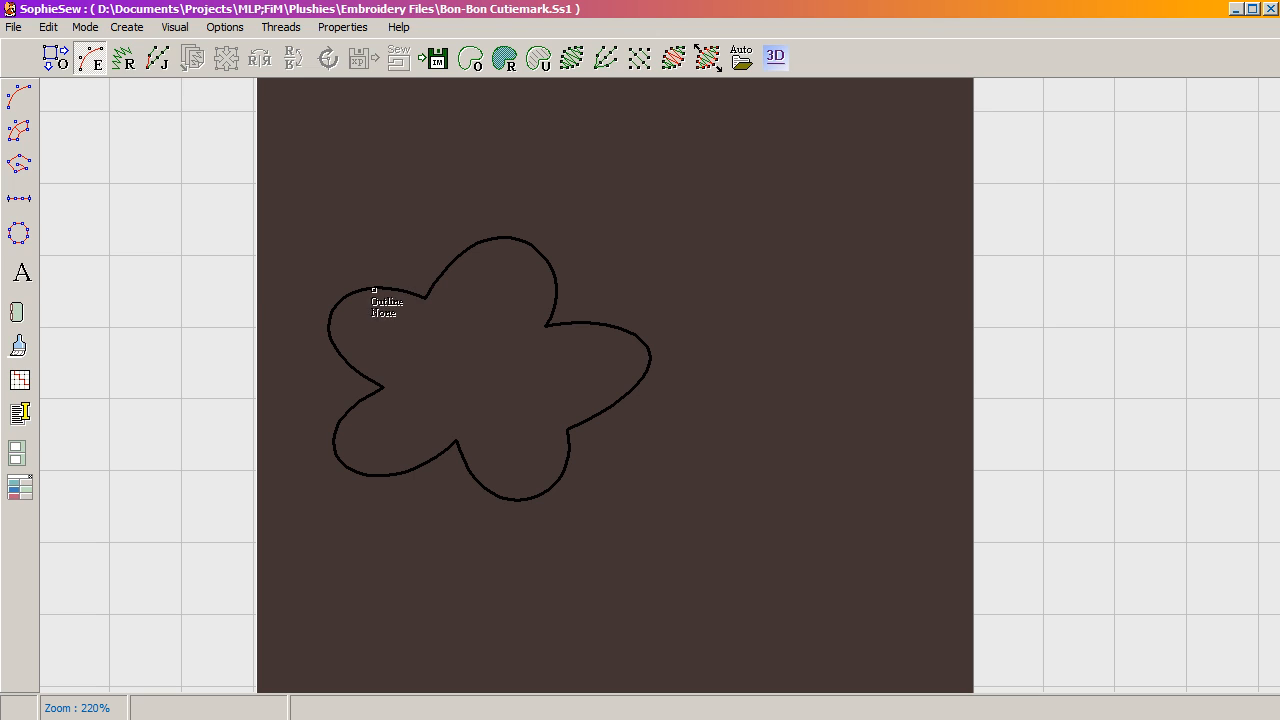
Select the whole flower outline, rotate it clockwise about its centre, and deselect it.
click(124, 60)
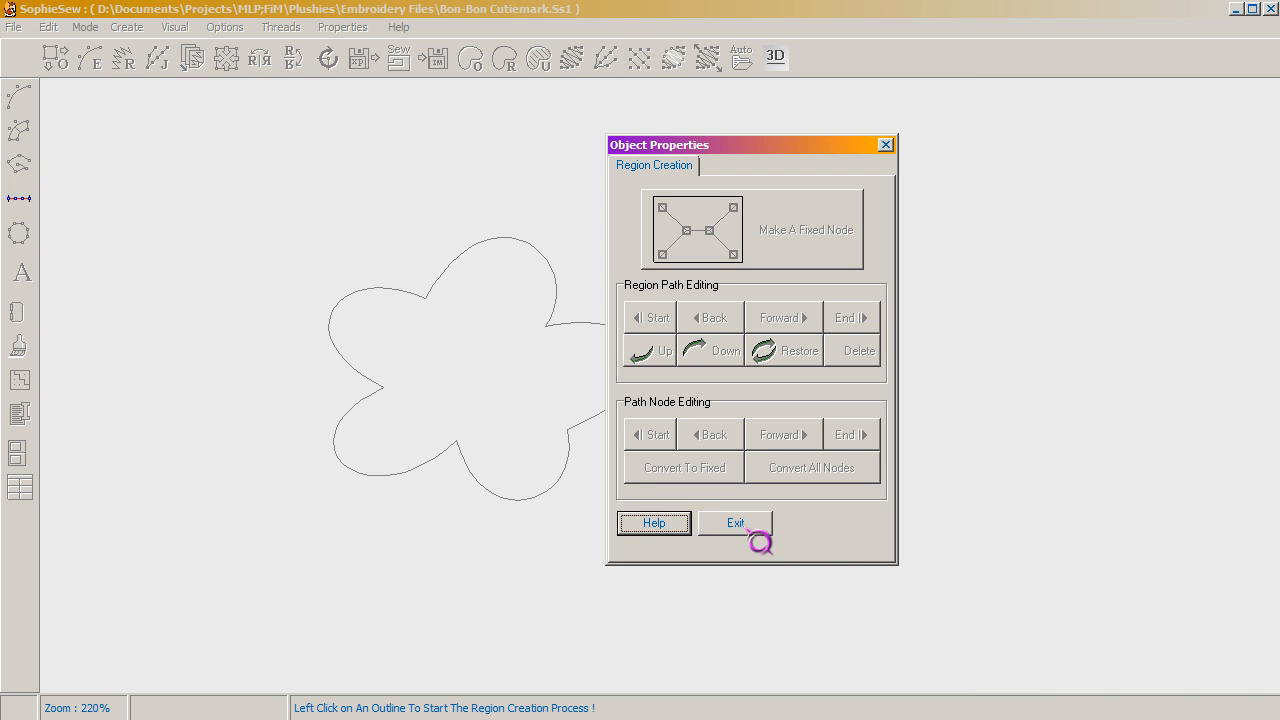
click(735, 523)
click(56, 58)
drag(735, 229, 266, 526)
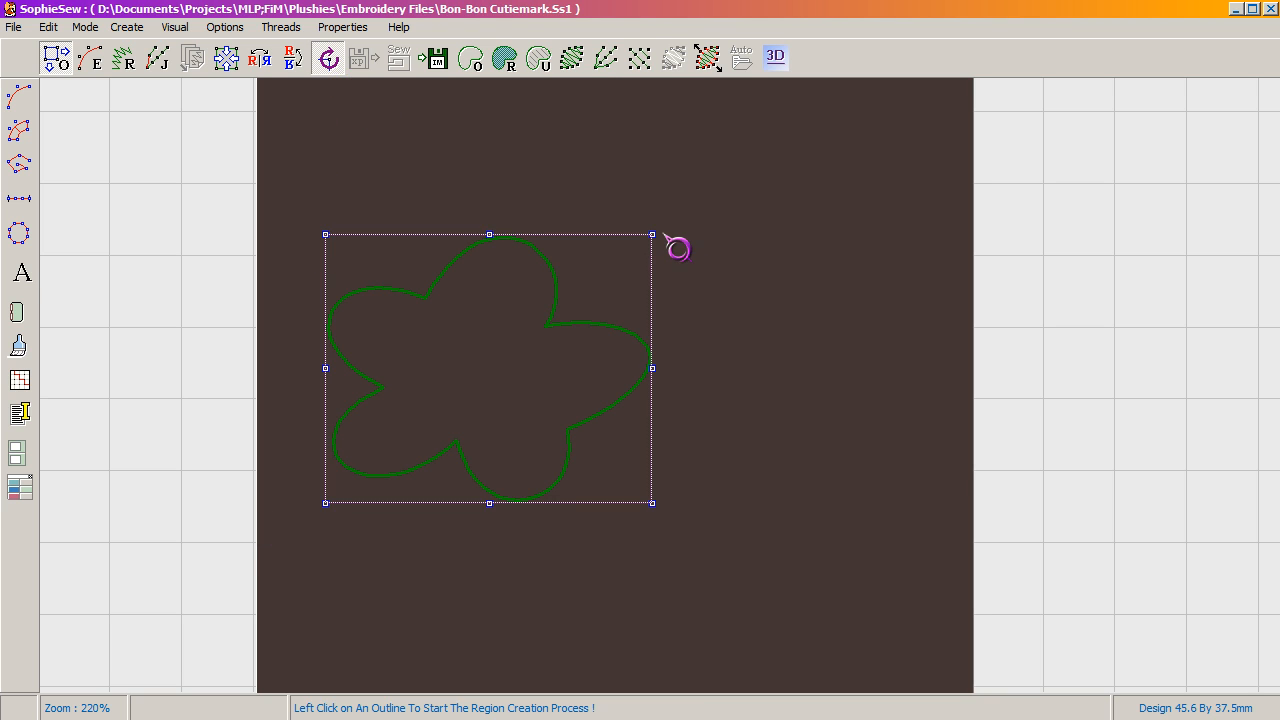
drag(657, 233, 662, 376)
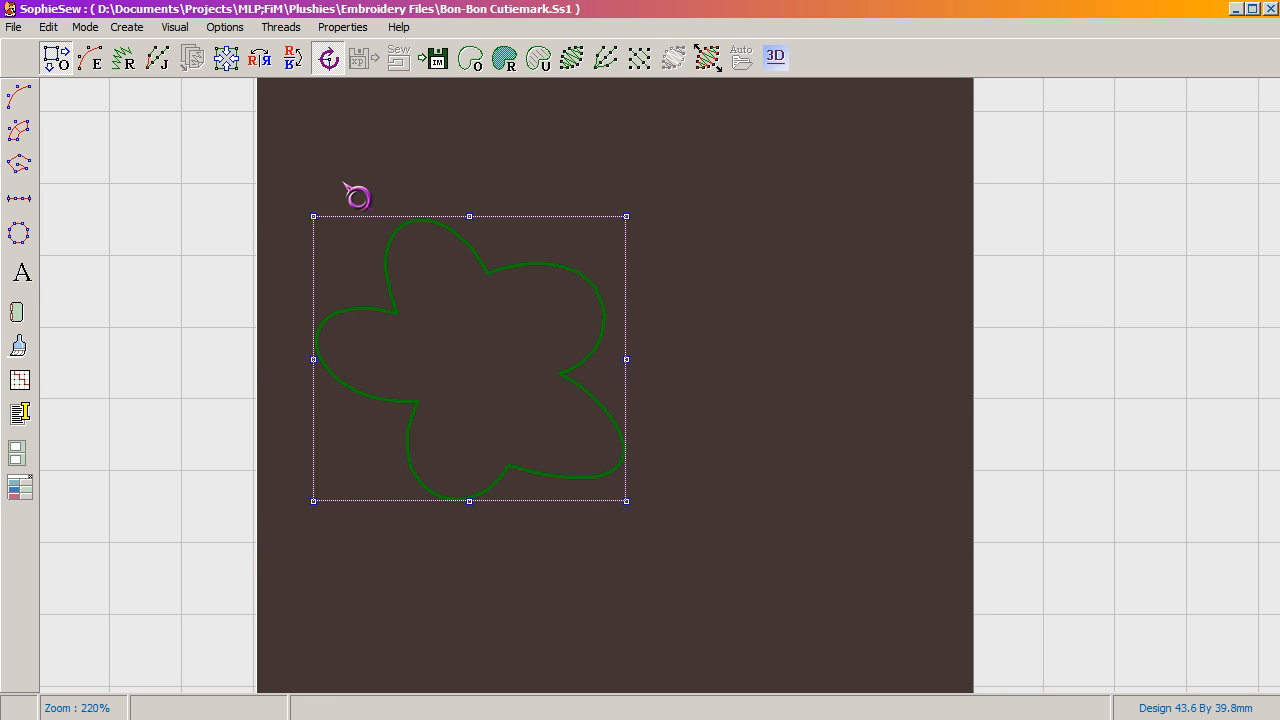
click(392, 204)
click(391, 241)
Create a tatami-filled region from the closed flower outline, starting at the tip of its lowest petal.
click(123, 59)
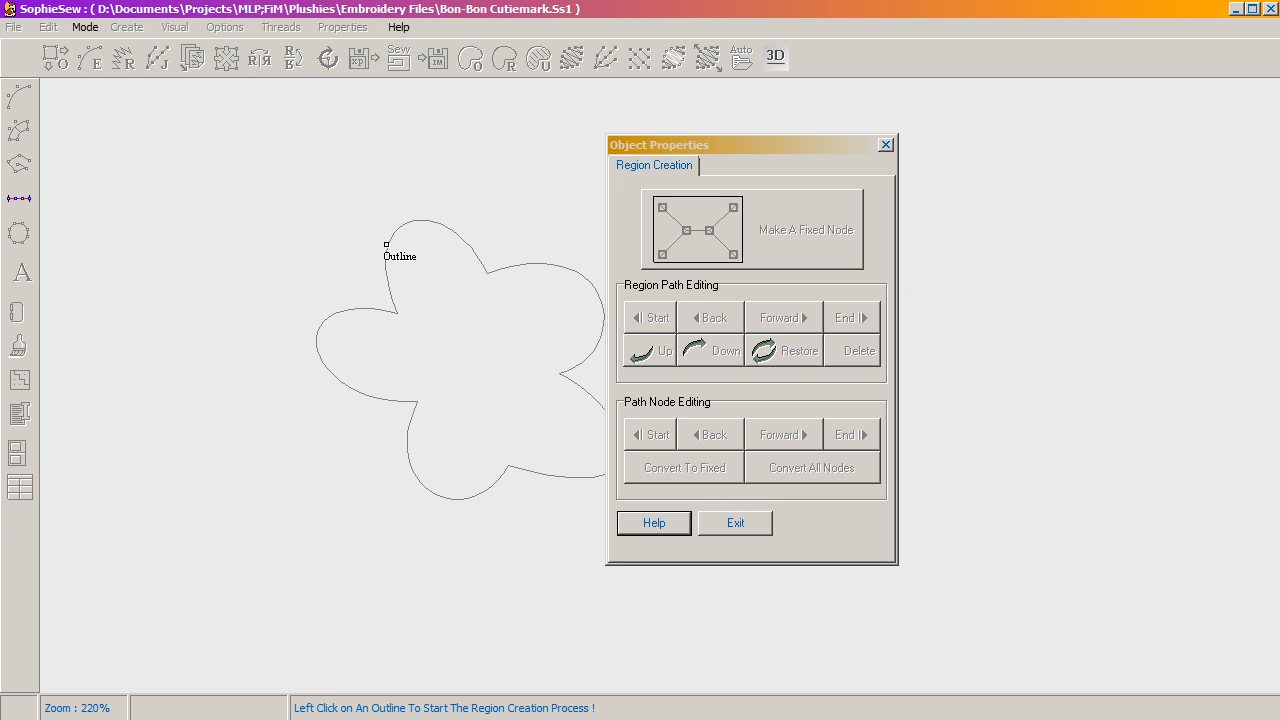
click(453, 500)
click(453, 499)
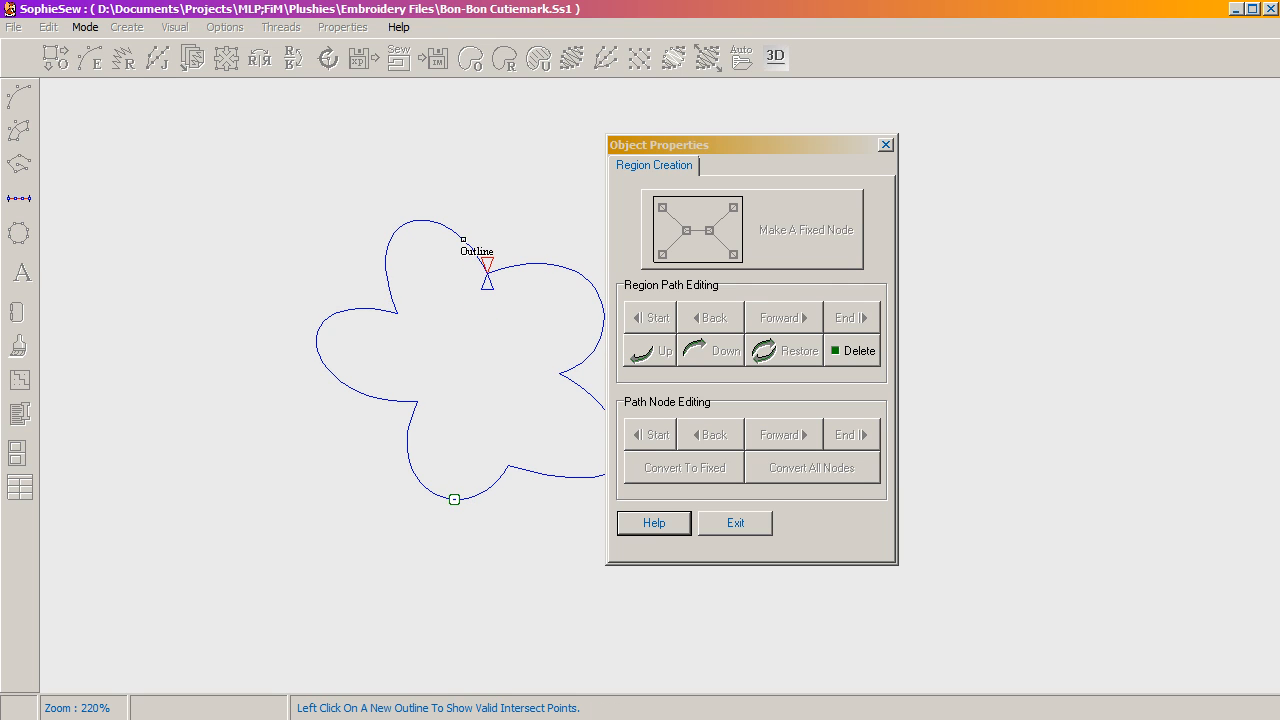
click(463, 240)
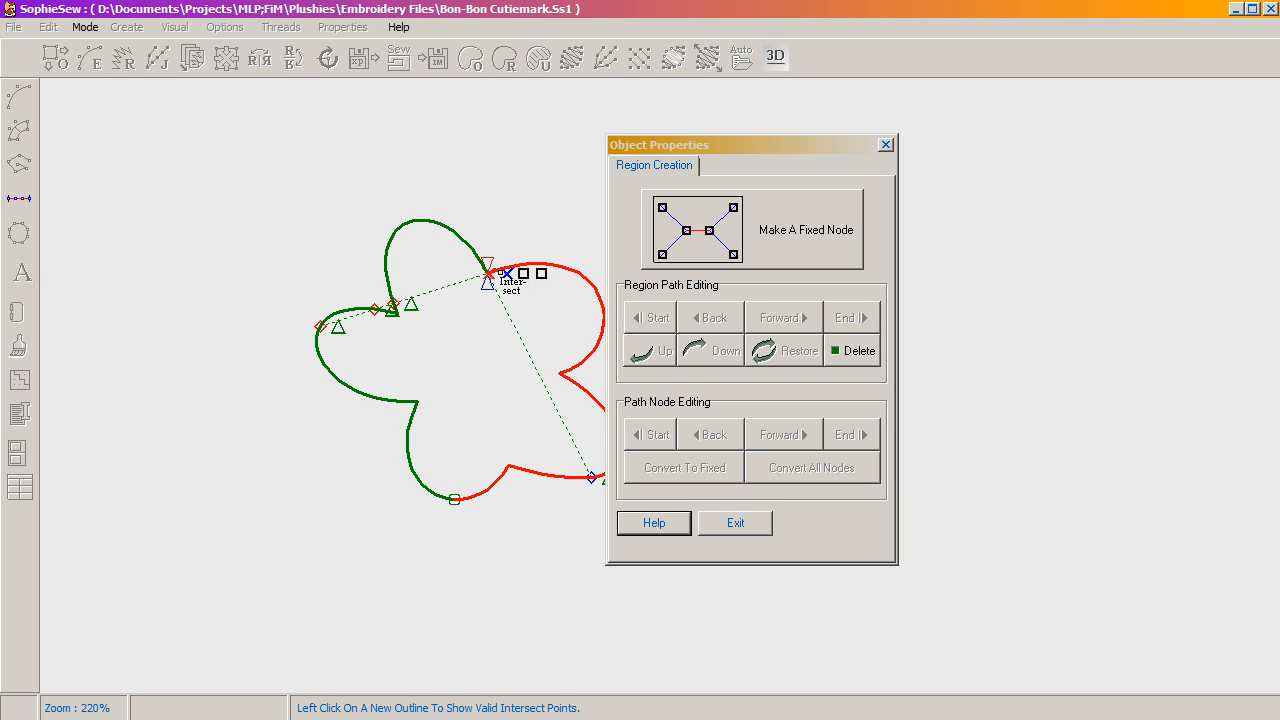
click(488, 272)
click(620, 437)
click(560, 437)
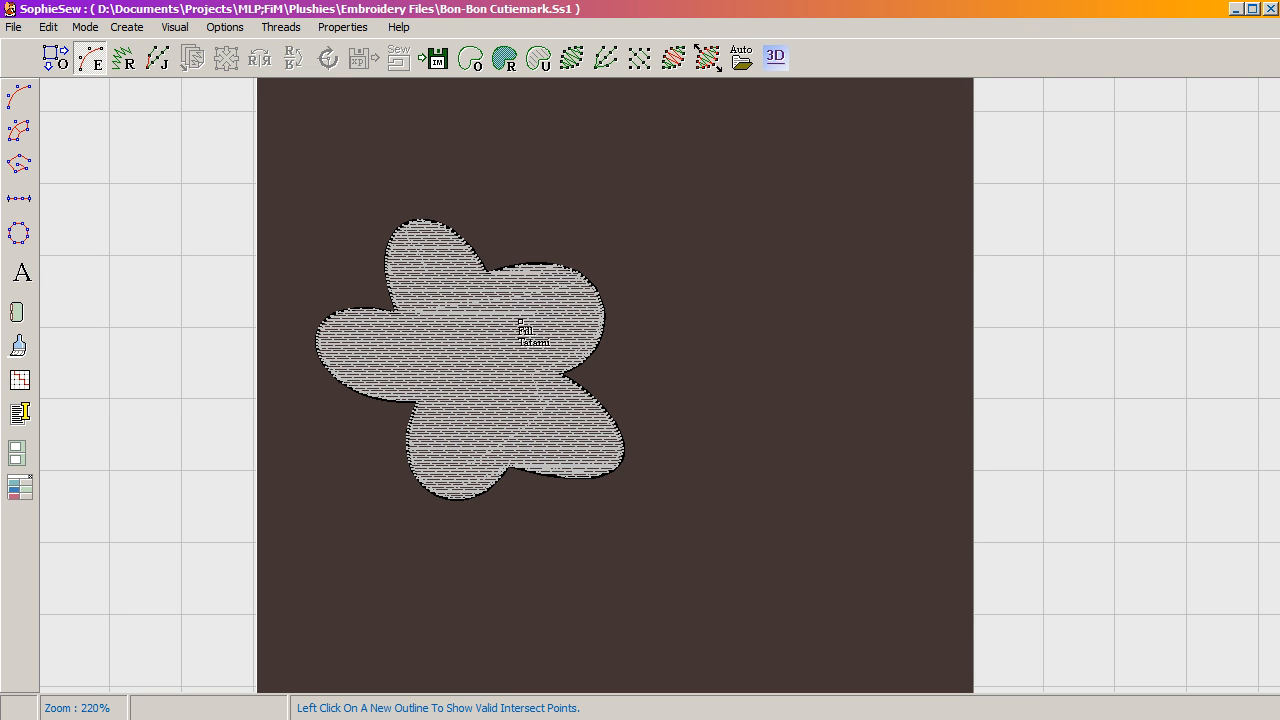
Select the filled flower and rotate it clockwise, checking how the stitches follow the new angle.
click(55, 57)
drag(315, 216, 410, 190)
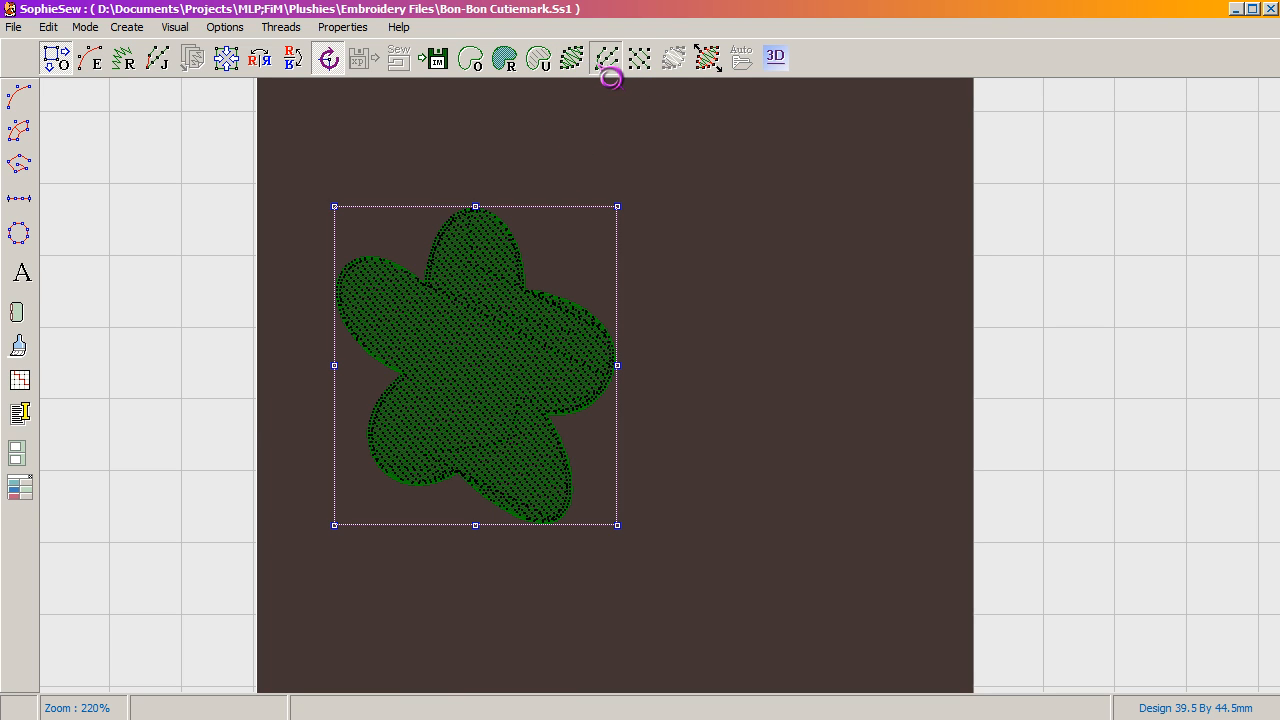
scroll(420, 290, up, 3)
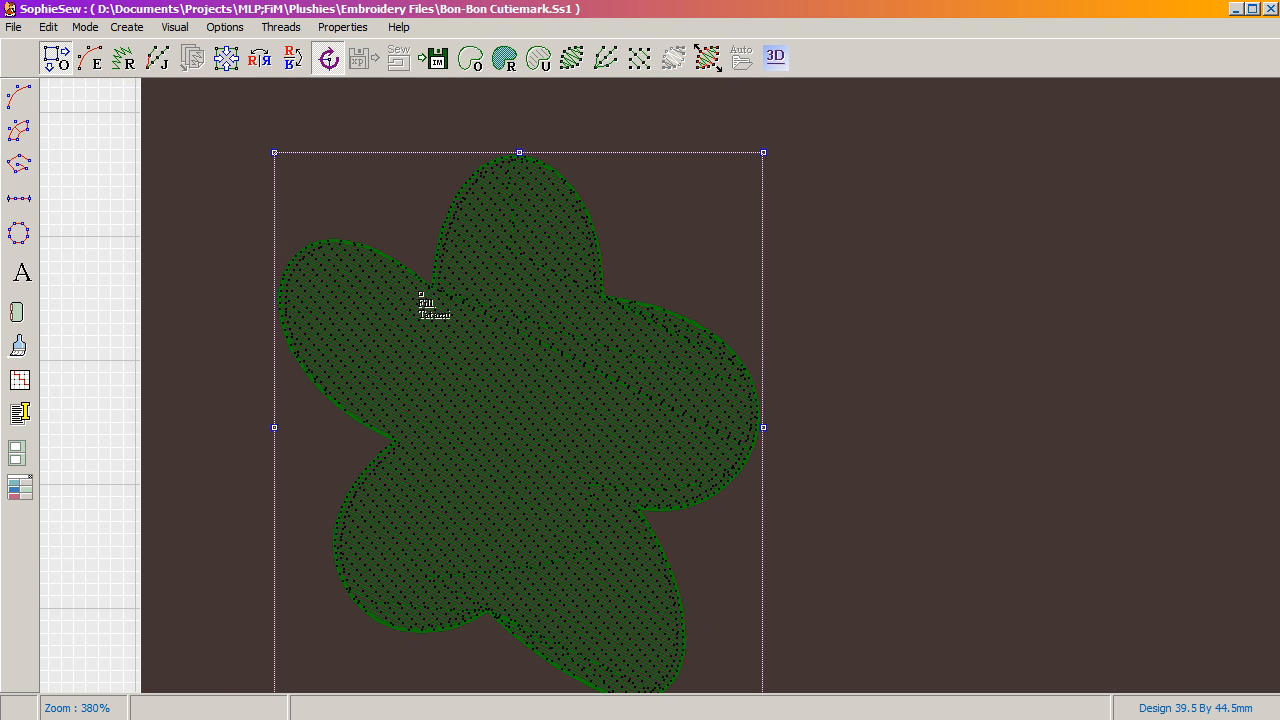
Hide the fill's interior stitch points, rotate the filled flower to several more angles, and deselect it.
click(506, 62)
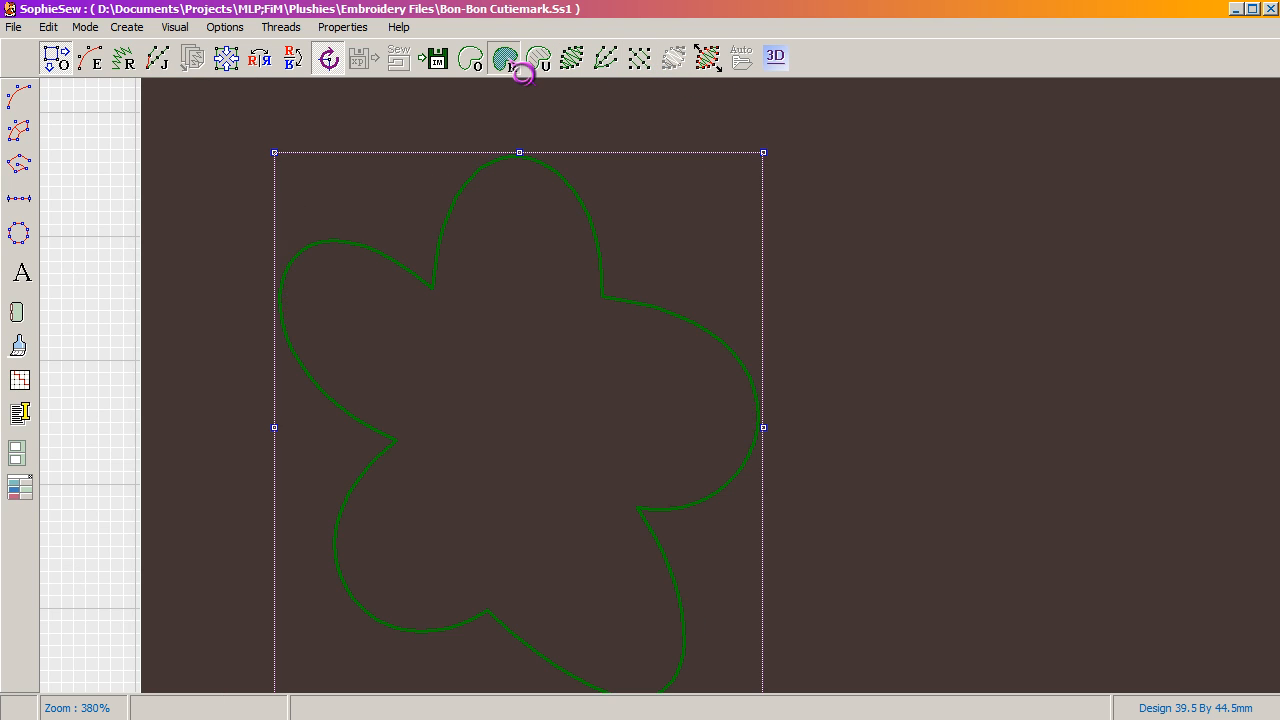
click(640, 60)
drag(268, 157, 446, 151)
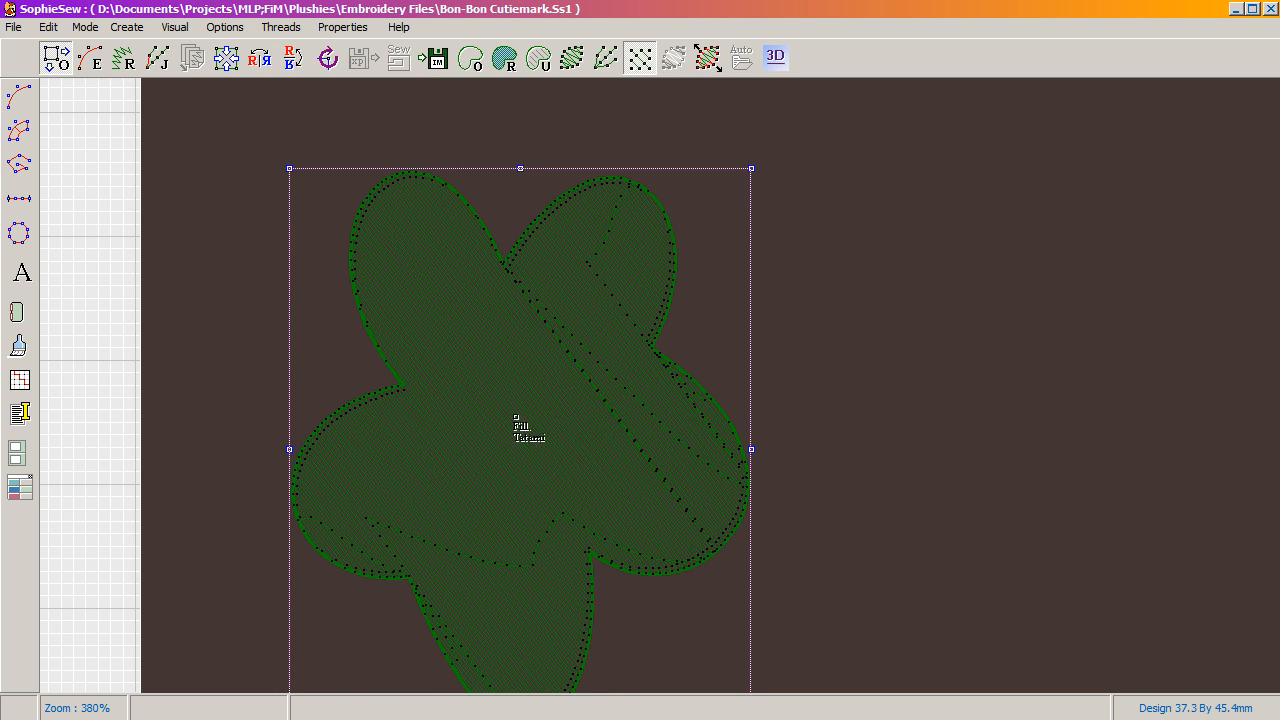
drag(749, 164, 332, 230)
scroll(461, 435, down, 3)
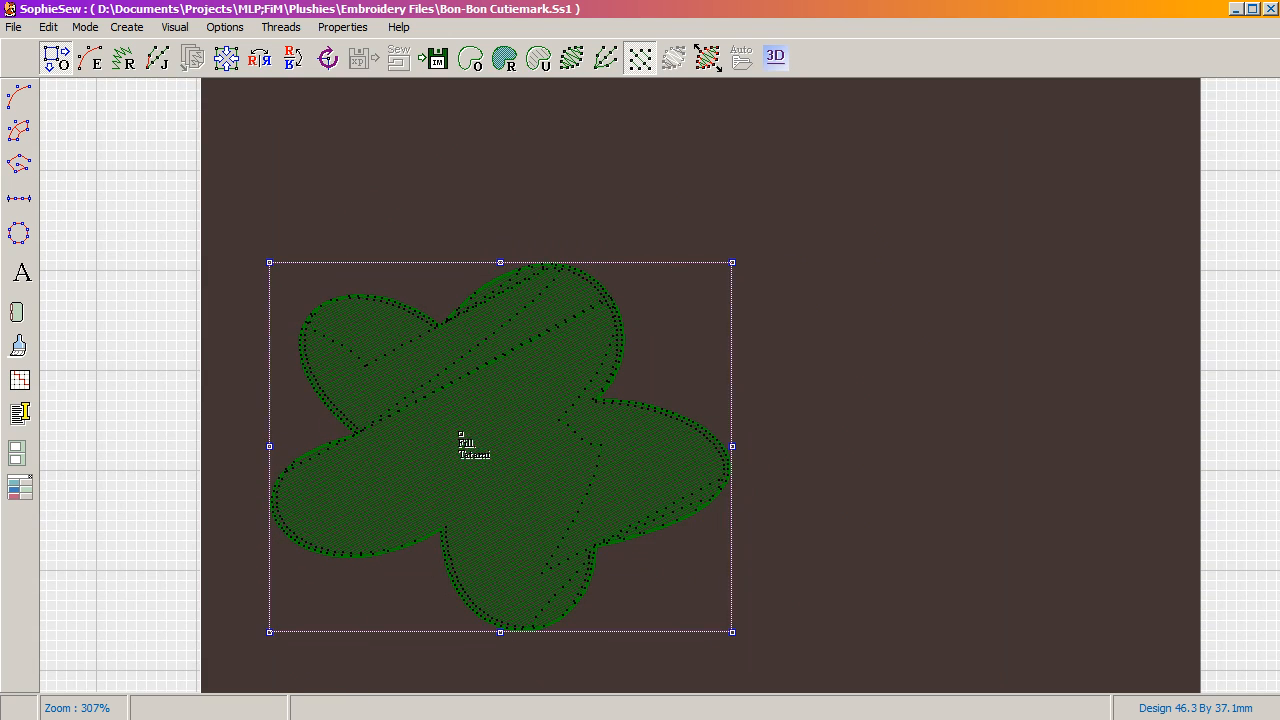
drag(273, 262, 345, 215)
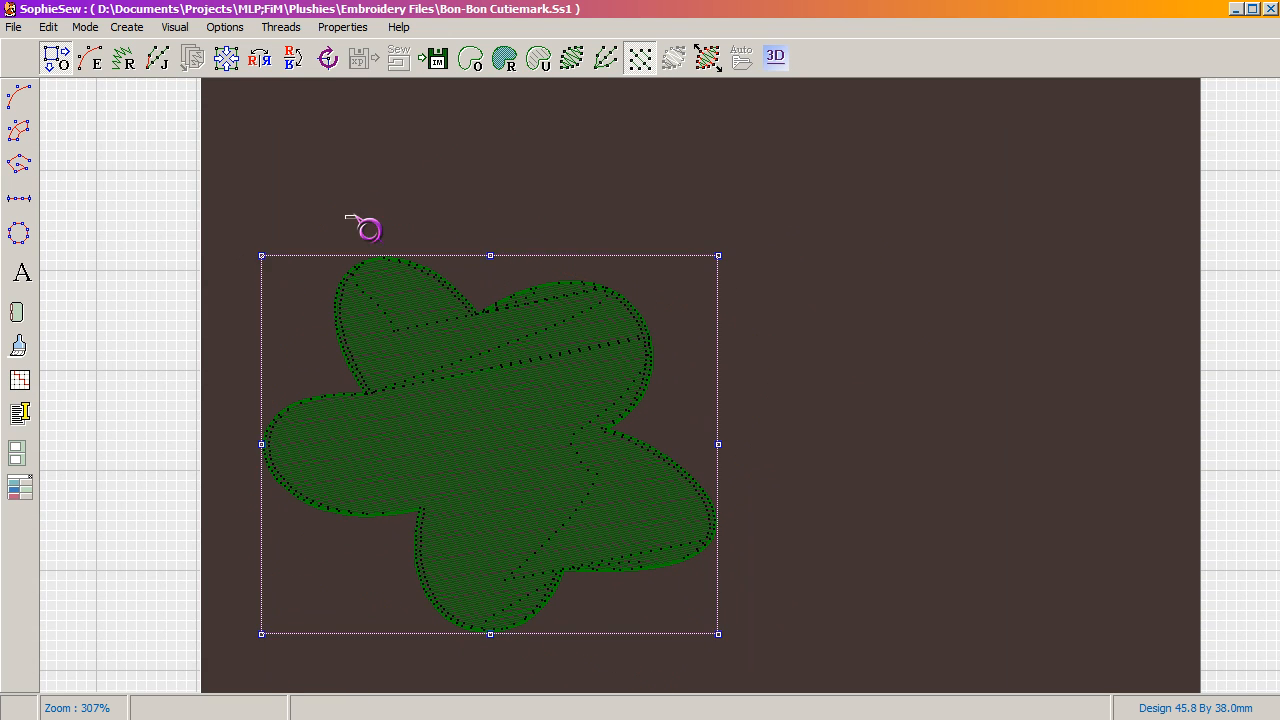
click(260, 241)
Open the Rarity Cutiemark design from the Embroidery Files folder, discarding the flower, and deselect the loaded design.
click(15, 28)
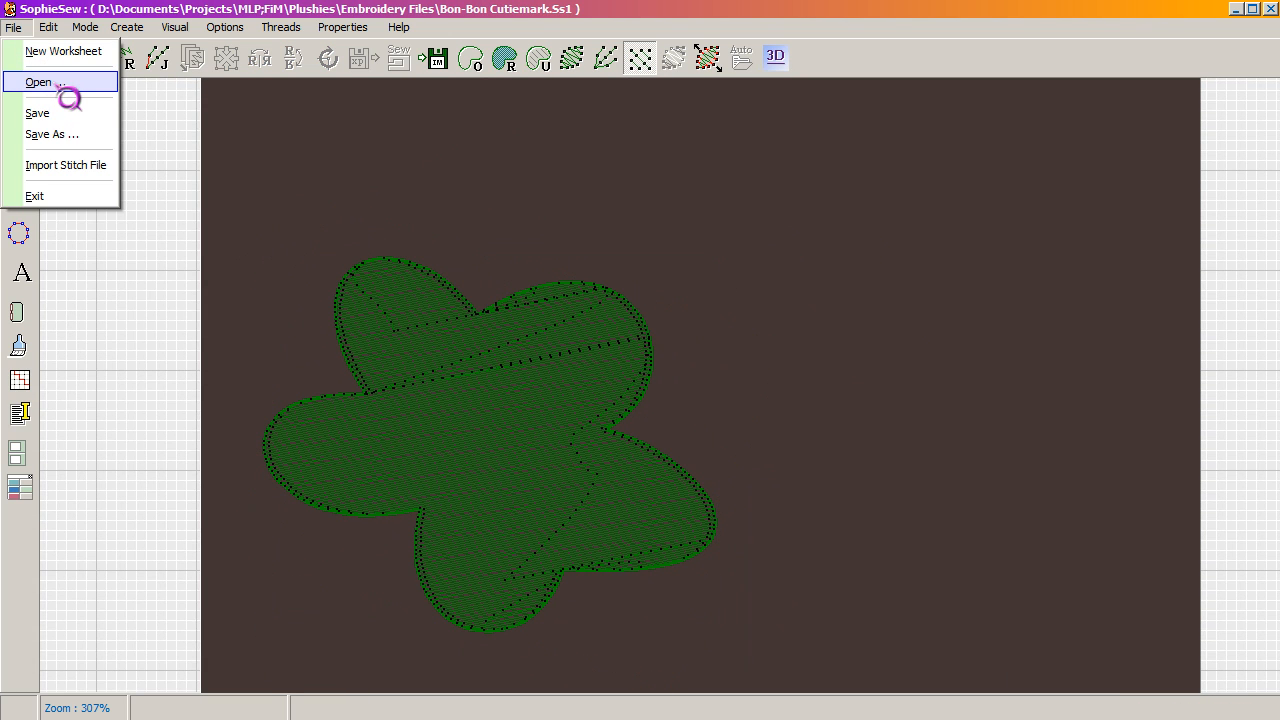
click(58, 85)
click(634, 445)
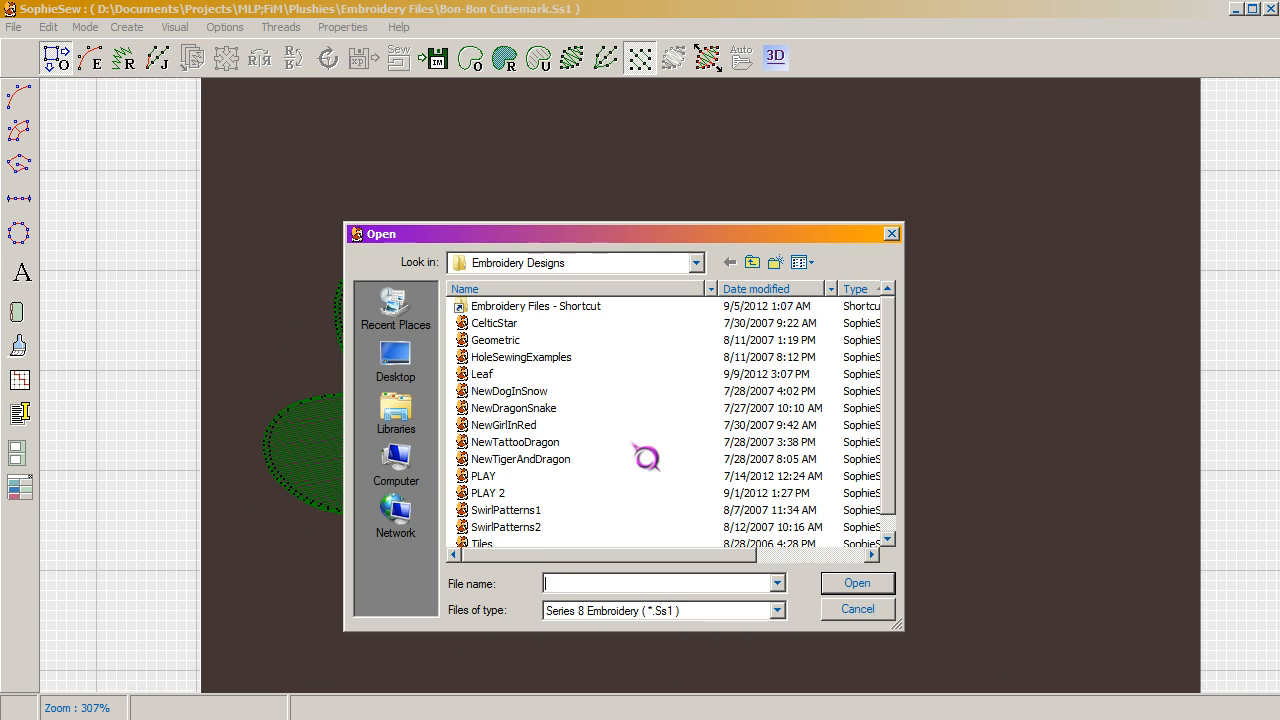
double_click(532, 307)
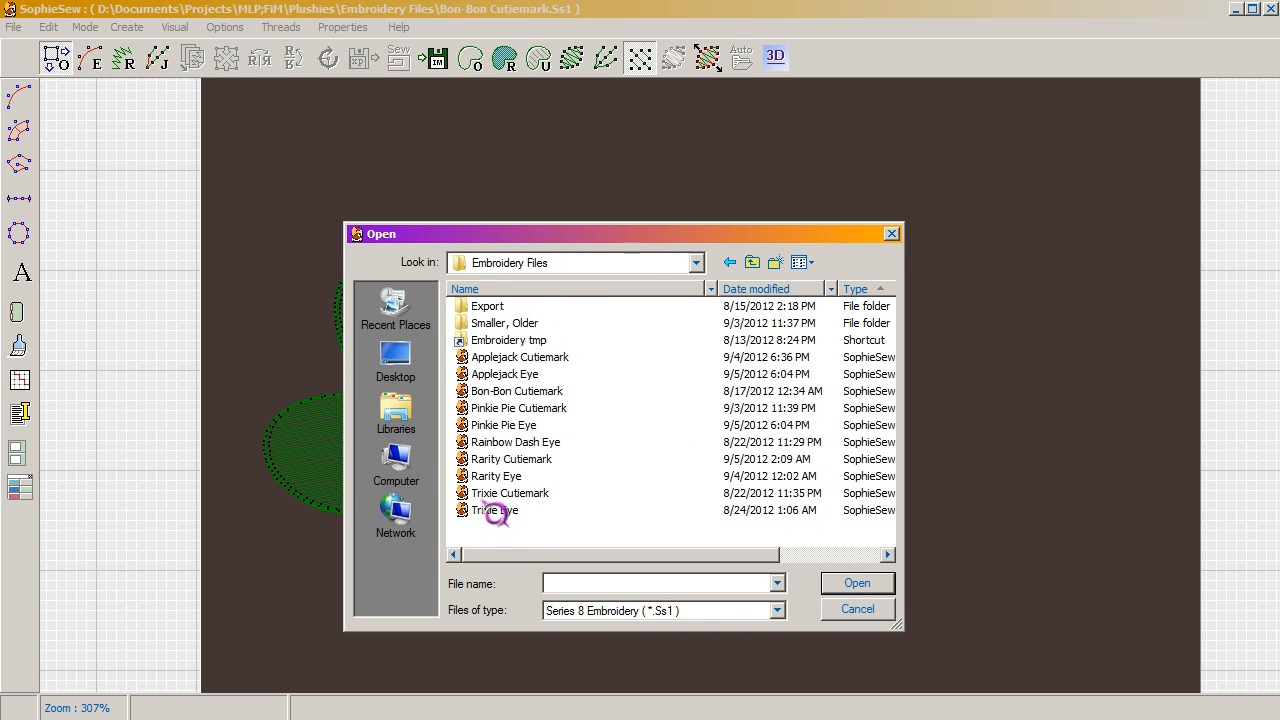
double_click(495, 461)
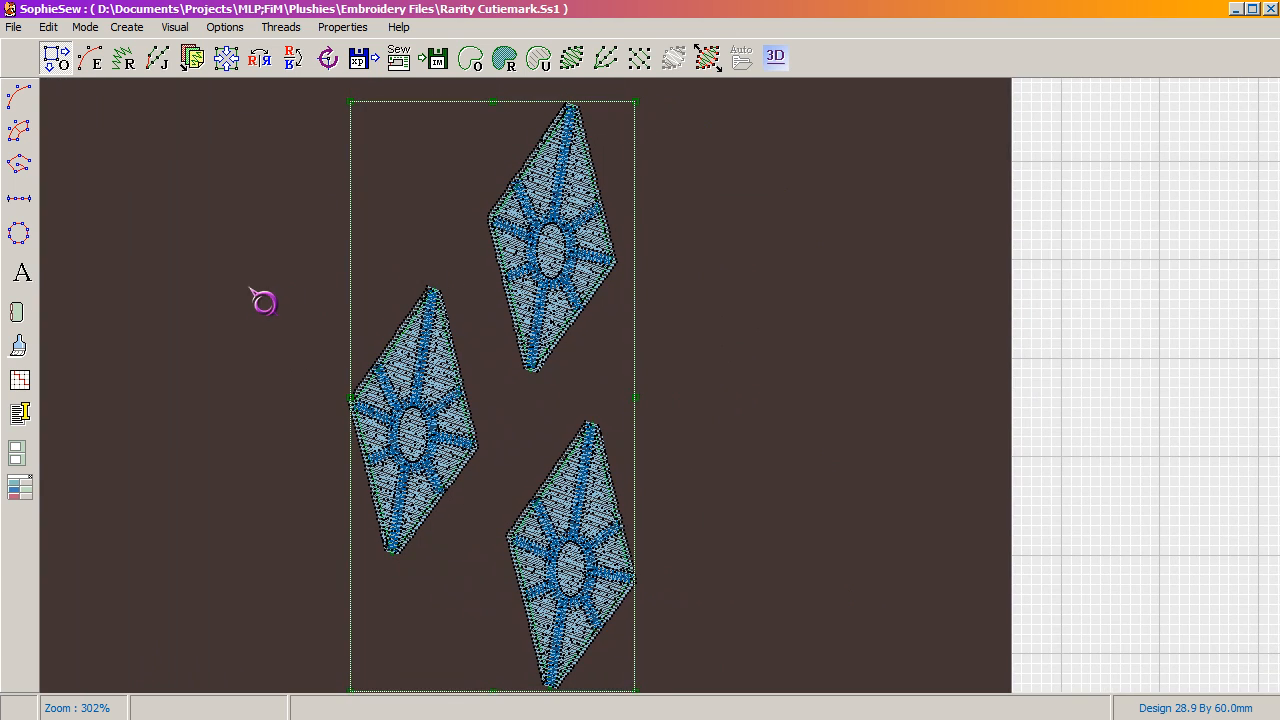
click(260, 300)
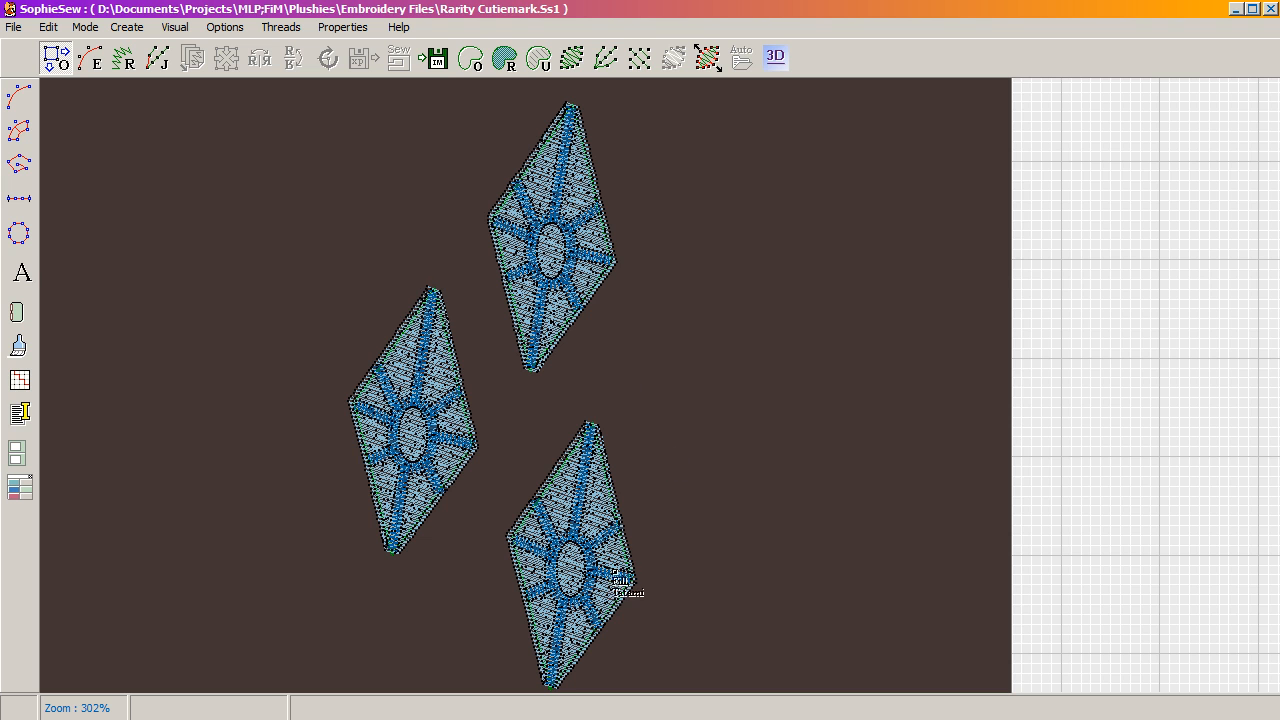
Hide the fill stitch points and the underlay in the three-gem design, and examine the remaining stitches up close.
drag(695, 332, 693, 281)
scroll(643, 290, down, 1)
scroll(462, 356, up, 2)
scroll(460, 300, up, 2)
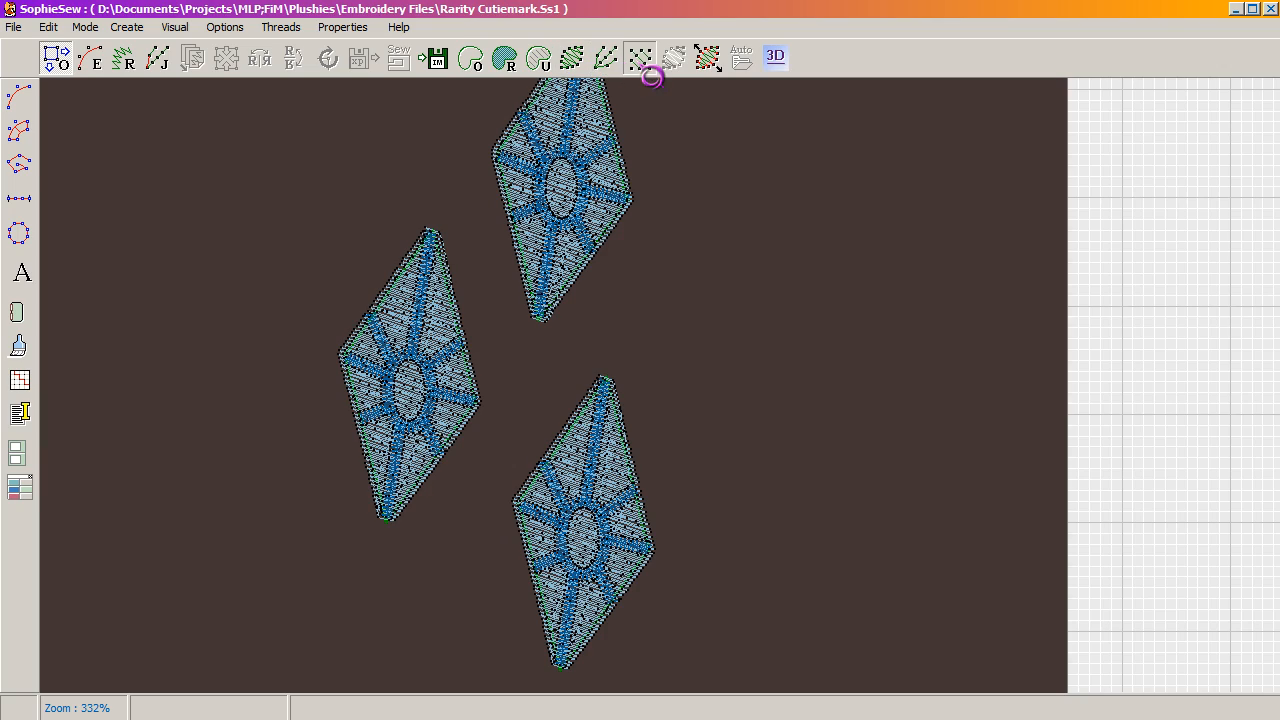
scroll(407, 318, up, 4)
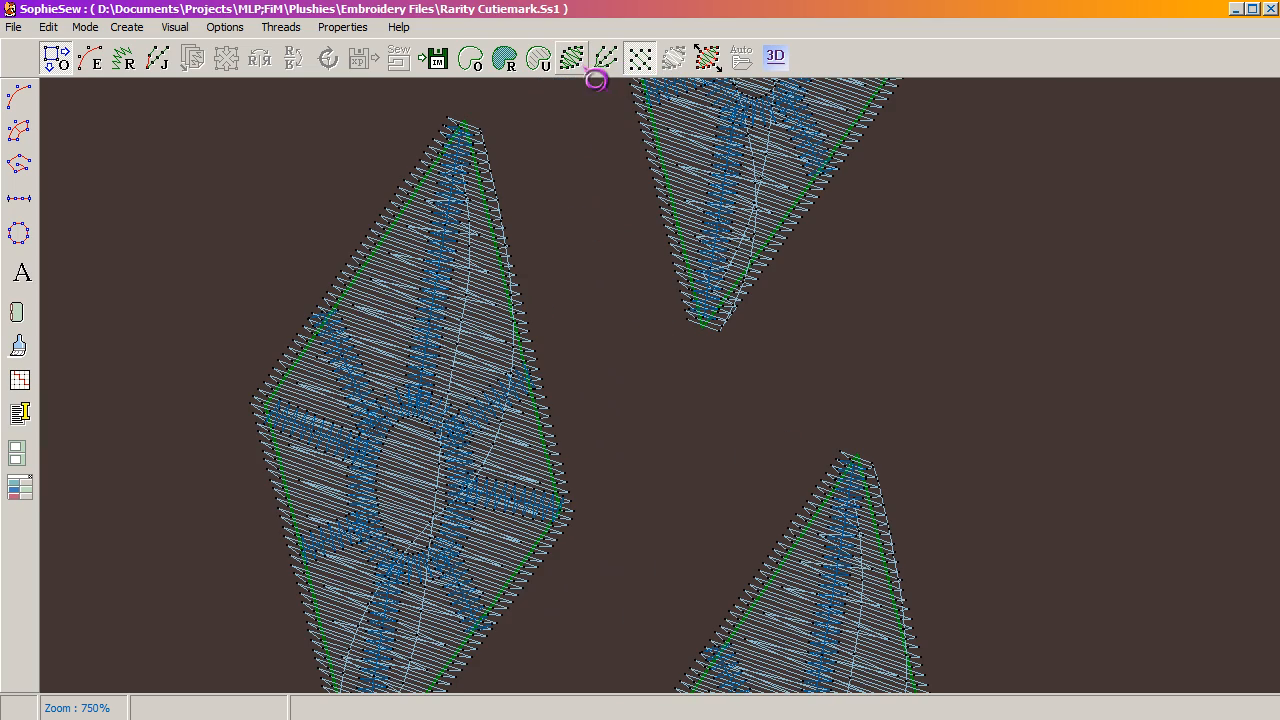
click(540, 60)
scroll(429, 345, up, 2)
scroll(430, 365, down, 1)
scroll(427, 360, down, 2)
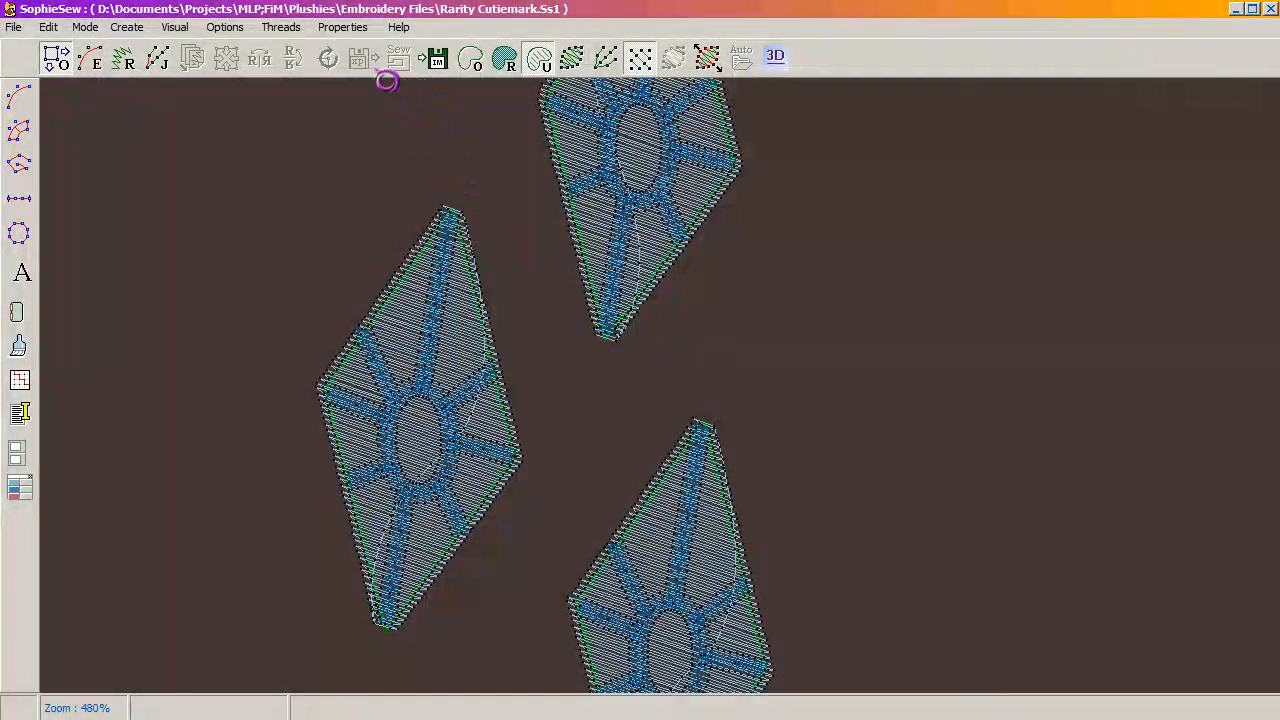
scroll(485, 277, down, 2)
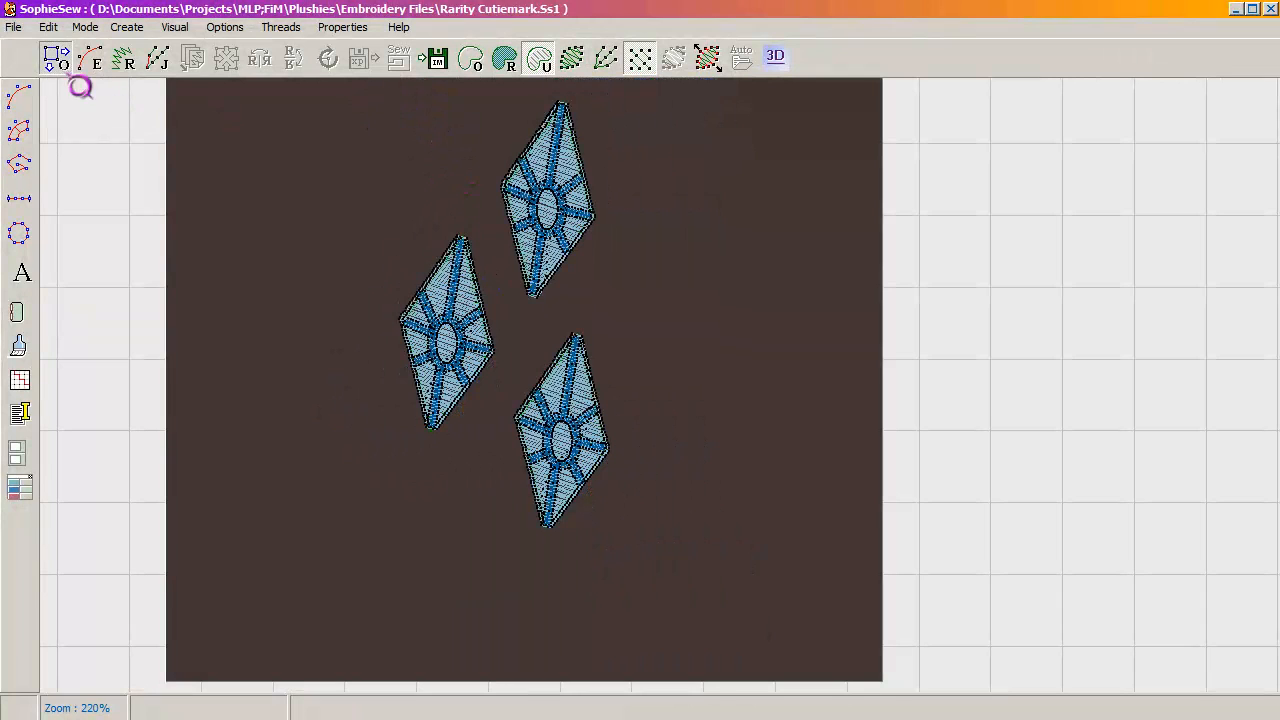
Start the sewing simulation for the selected three-gem design and skip ahead to stitch 2068, where the dark blue stitching begins.
scroll(471, 250, up, 1)
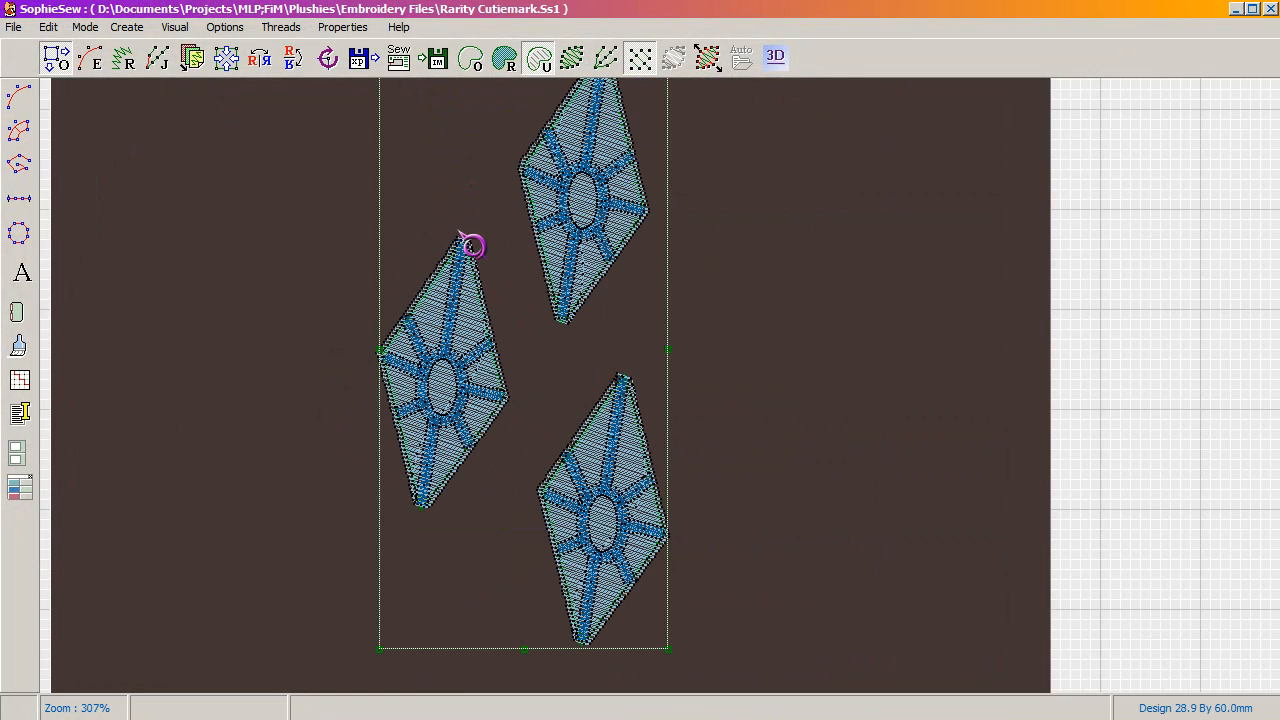
click(404, 63)
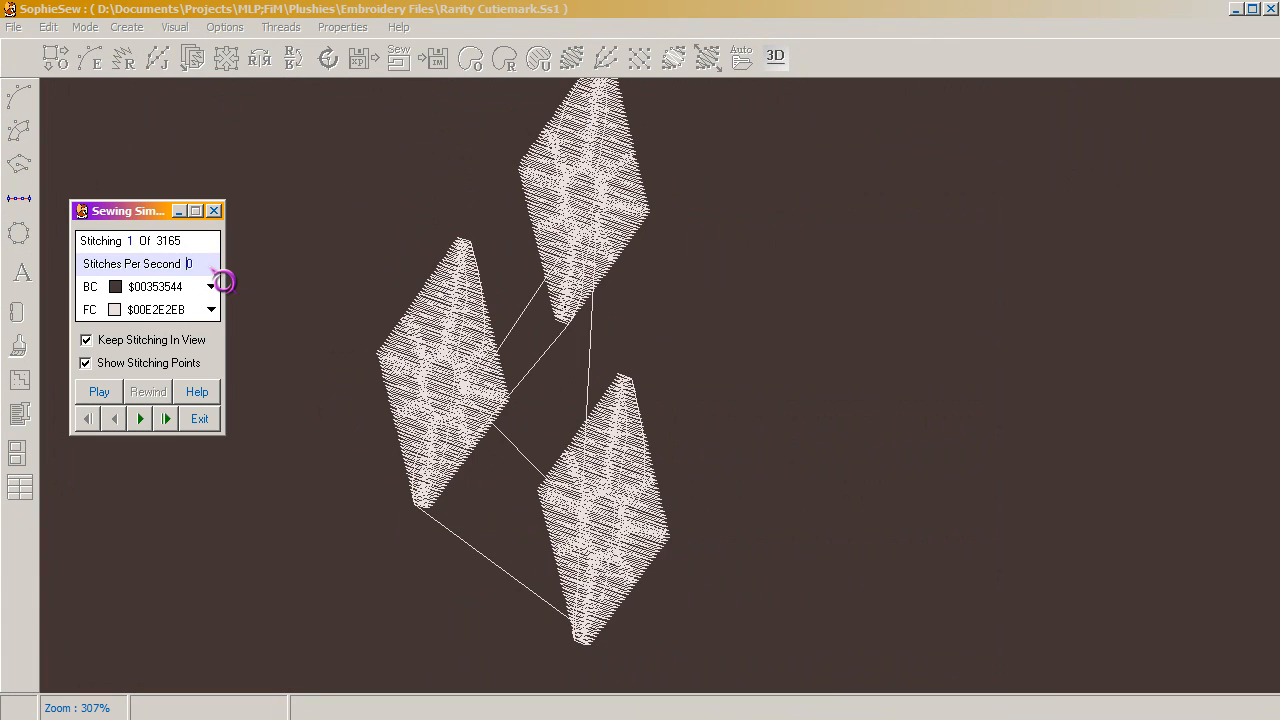
click(167, 418)
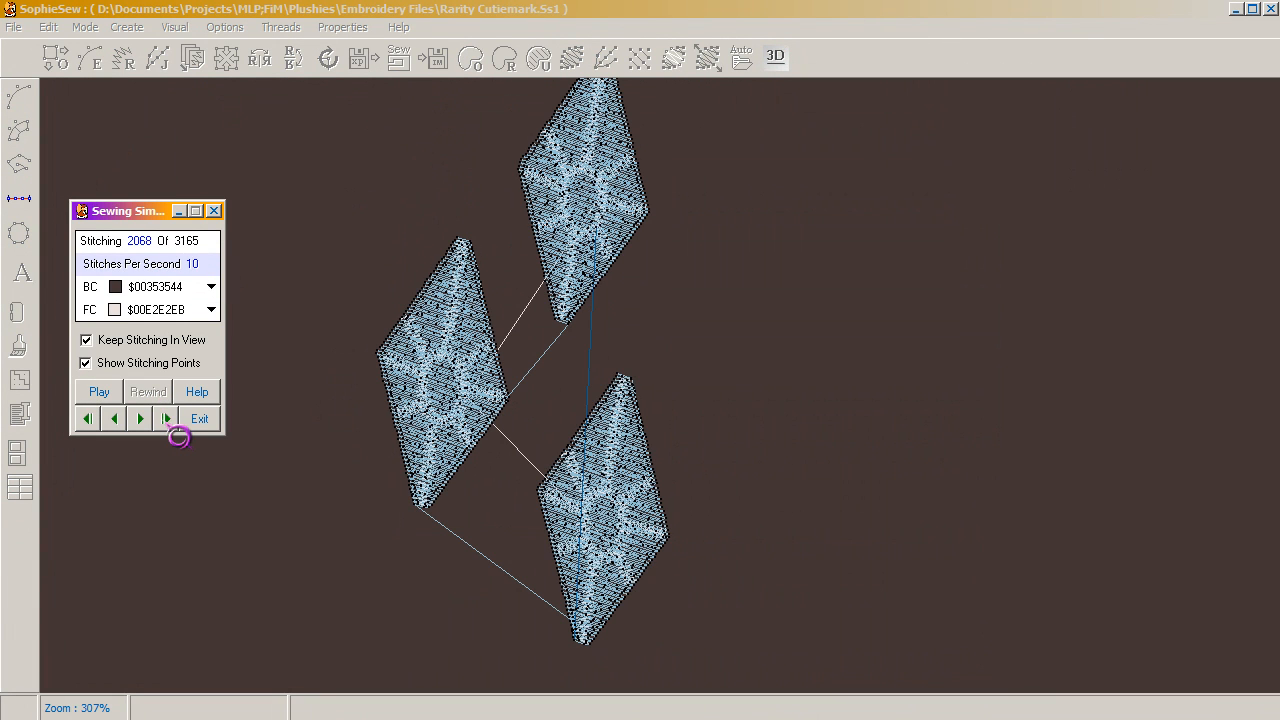
Play the sewing simulation at 10 stitches per second, examine the stitching order on the gems up close, and exit the simulation.
click(100, 392)
scroll(366, 274, up, 1)
scroll(572, 375, up, 8)
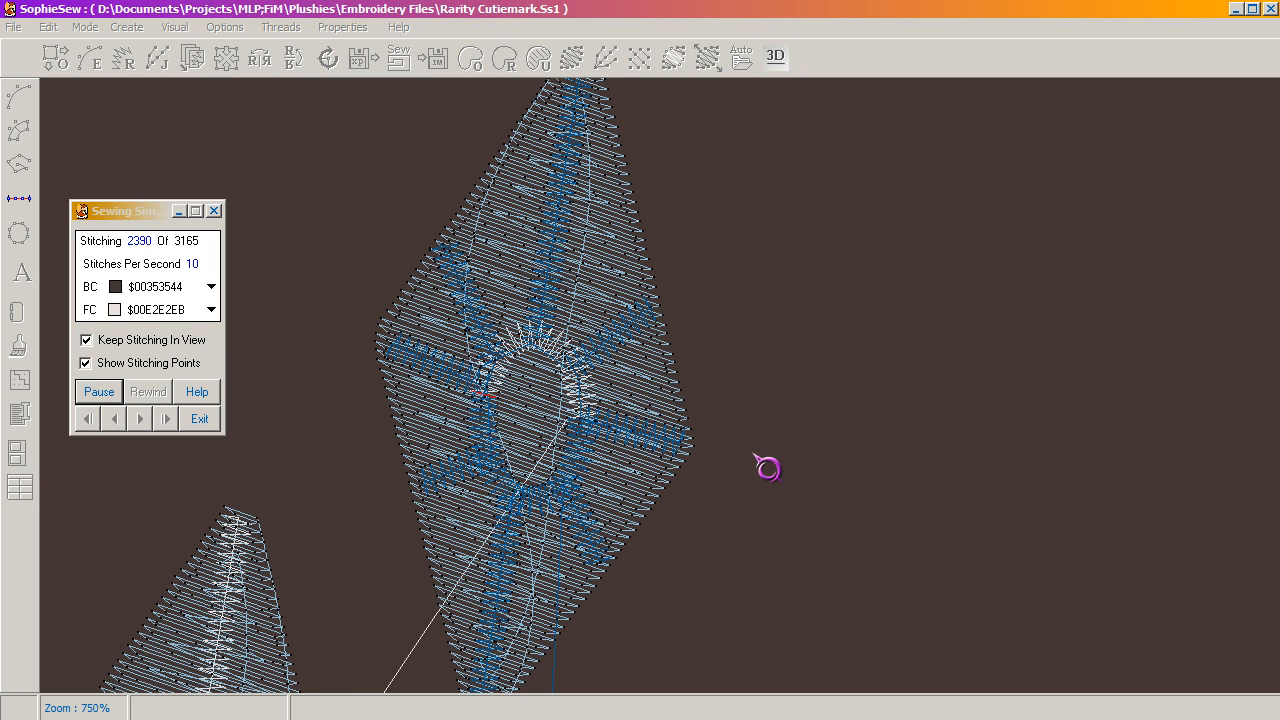
scroll(767, 468, down, 1)
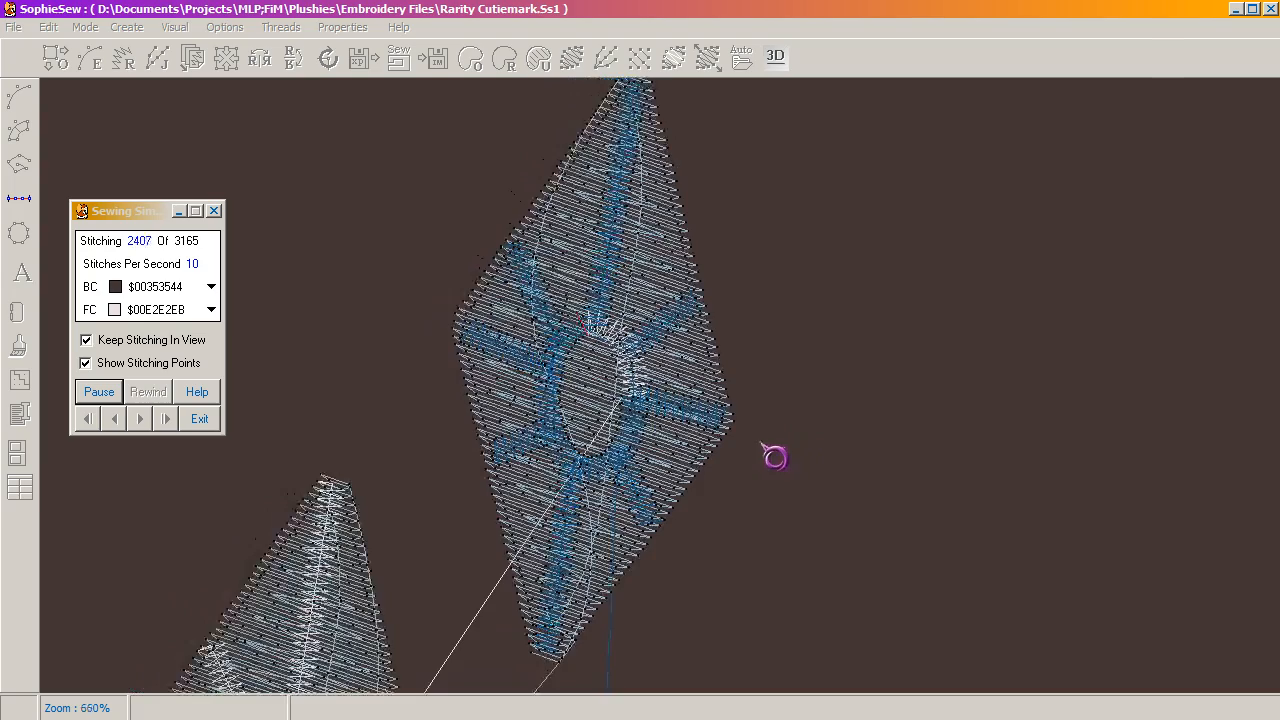
scroll(775, 457, down, 1)
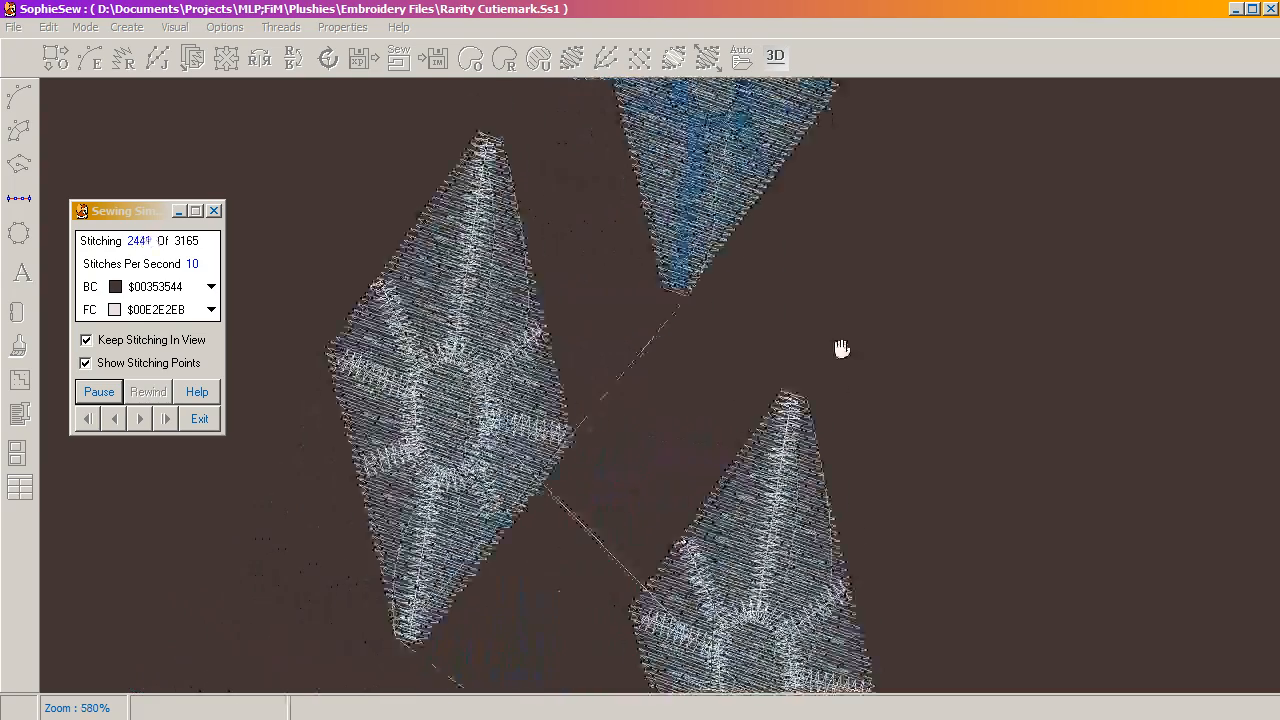
click(200, 420)
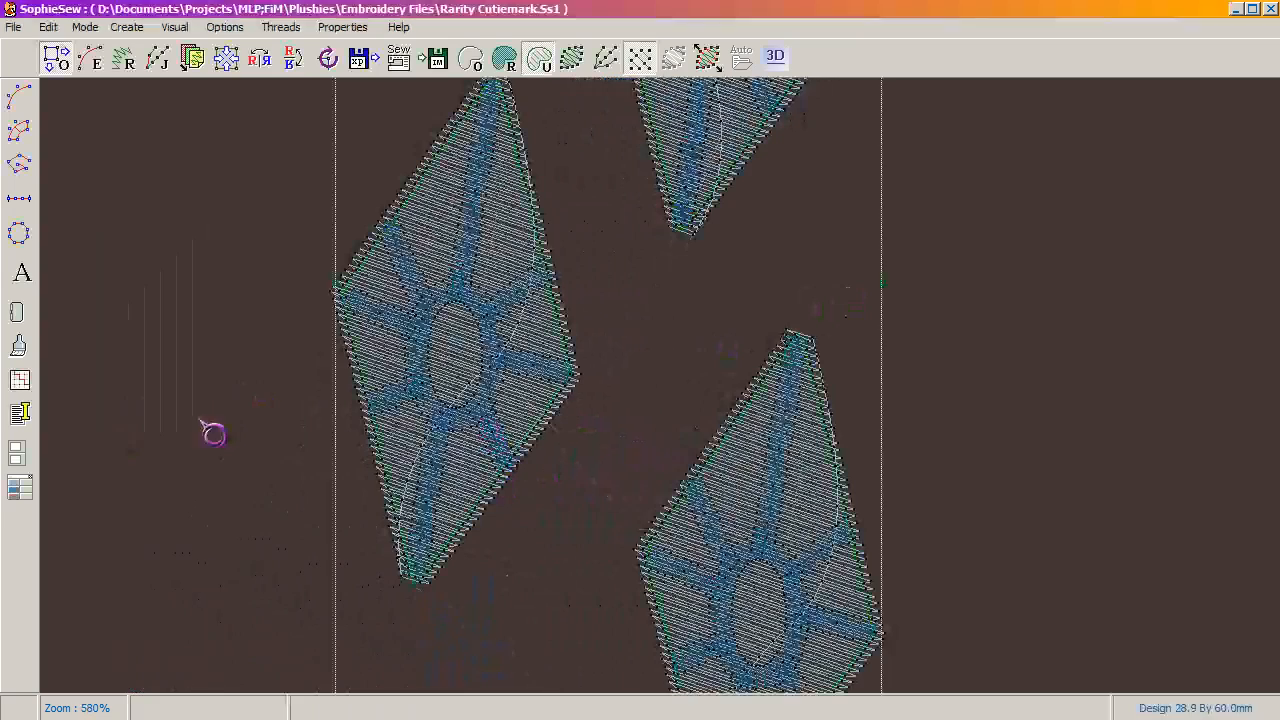
Look over the complete three-gem design, checking the dark blue detail lines and light fills on all three gems.
scroll(329, 357, down, 1)
scroll(286, 346, down, 1)
scroll(280, 340, down, 1)
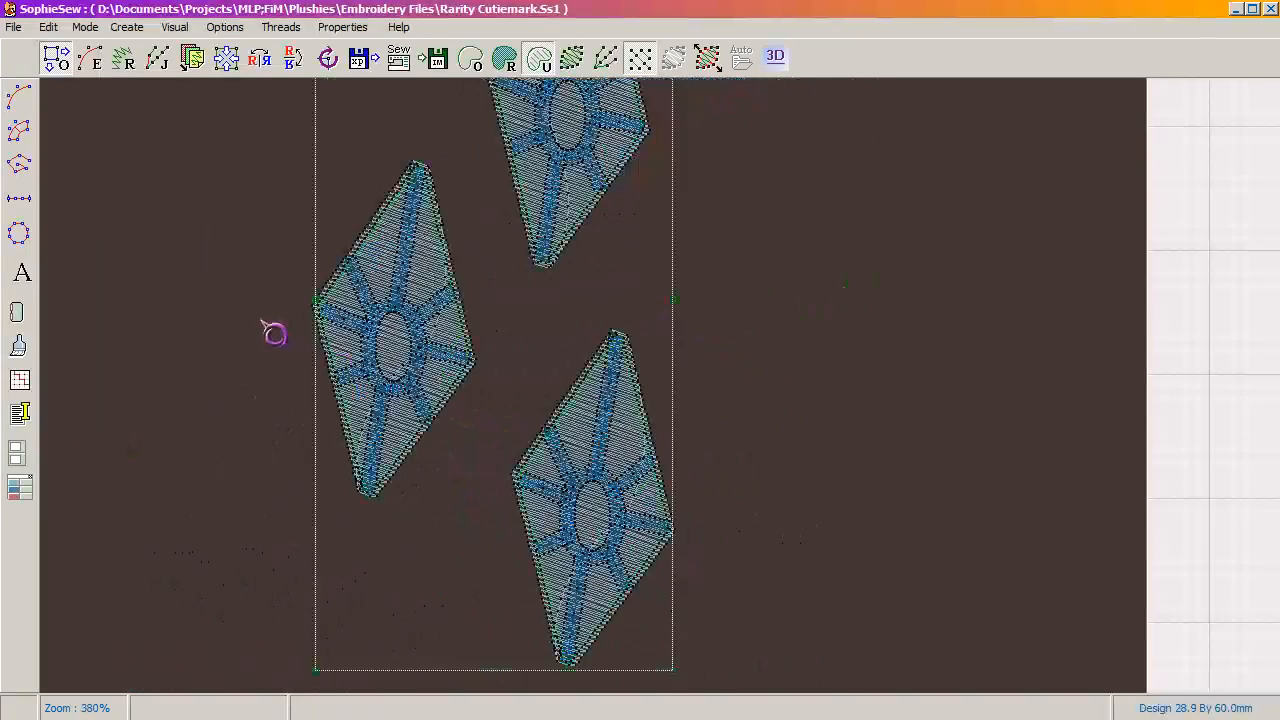
drag(274, 334, 266, 437)
scroll(280, 380, down, 1)
drag(246, 237, 297, 195)
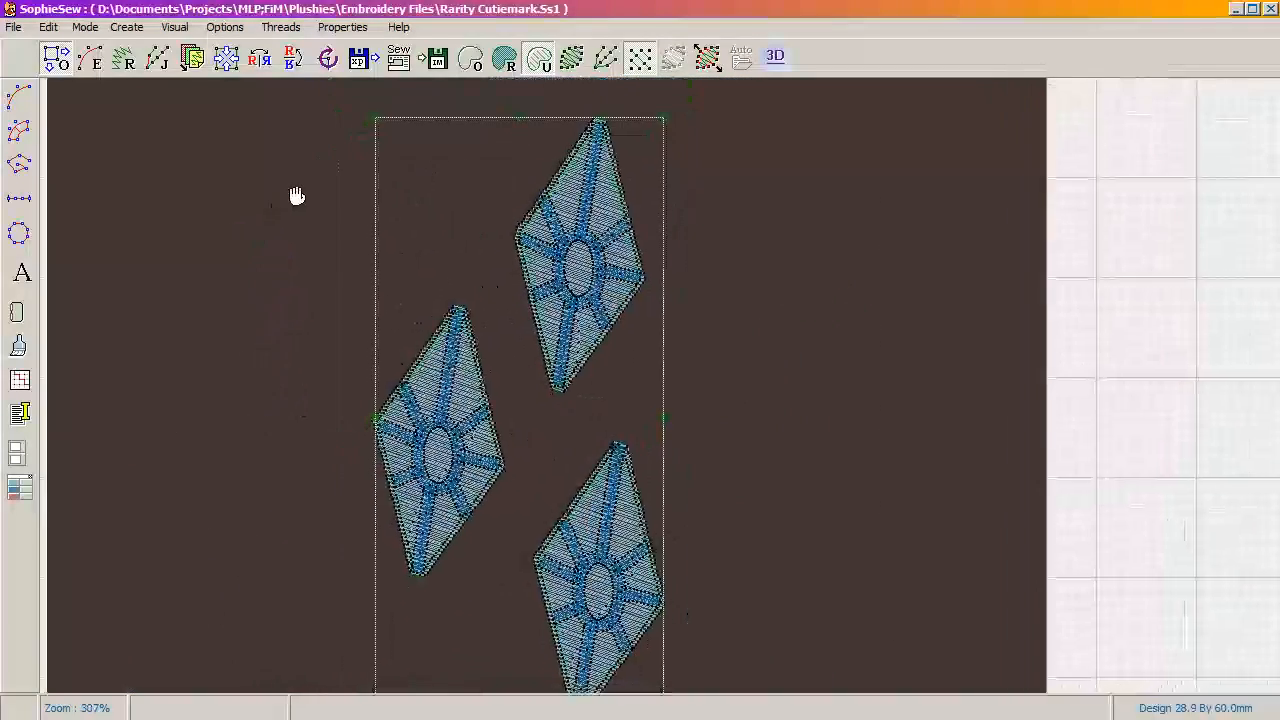
scroll(272, 290, down, 1)
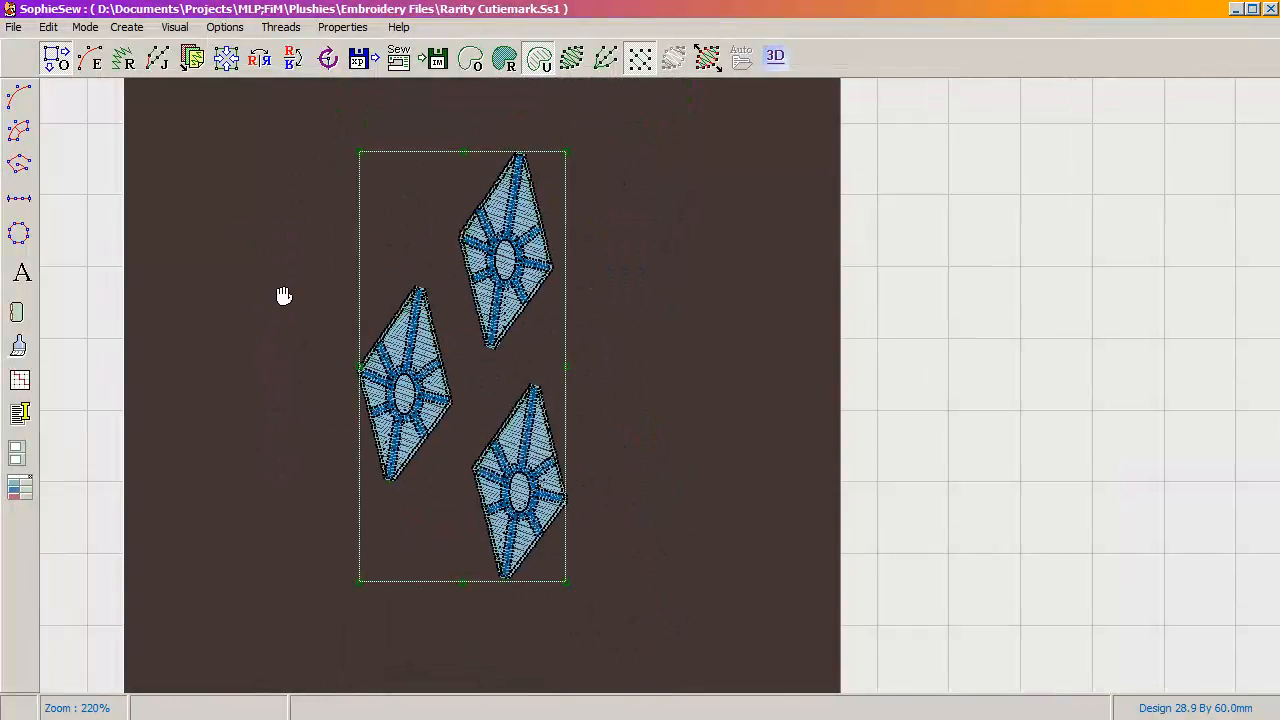
scroll(295, 315, up, 1)
drag(306, 406, 267, 347)
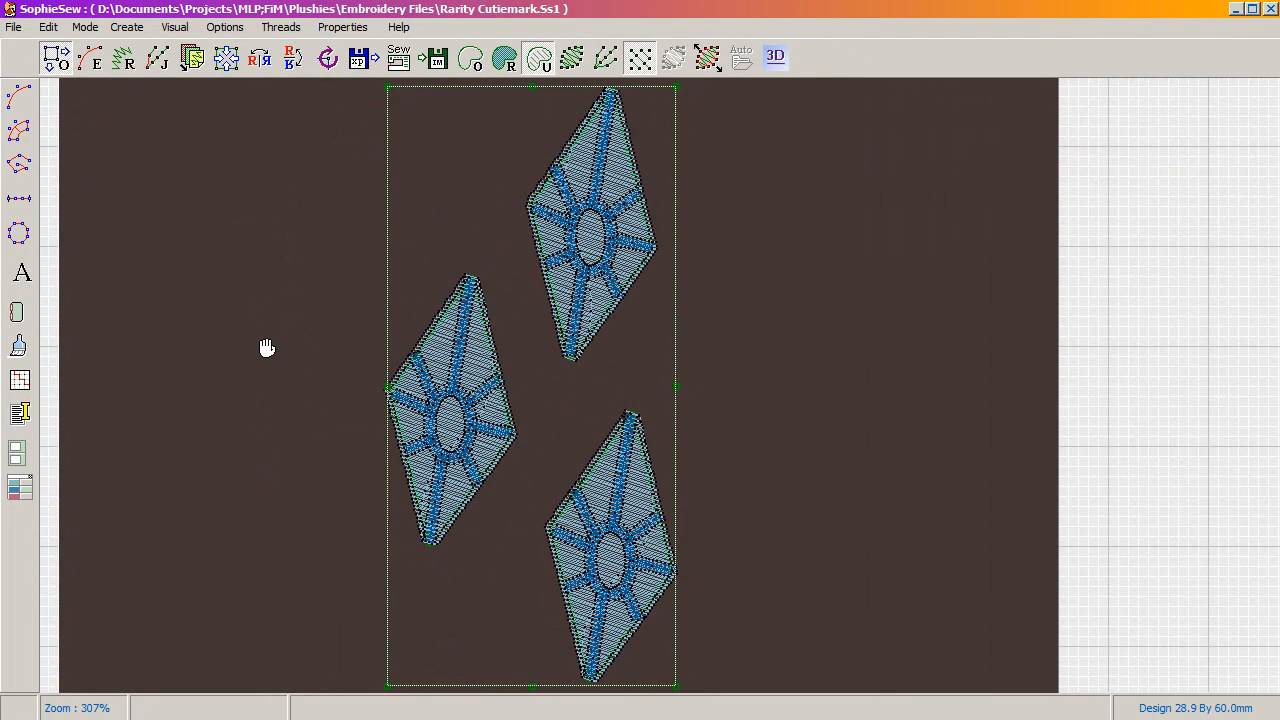